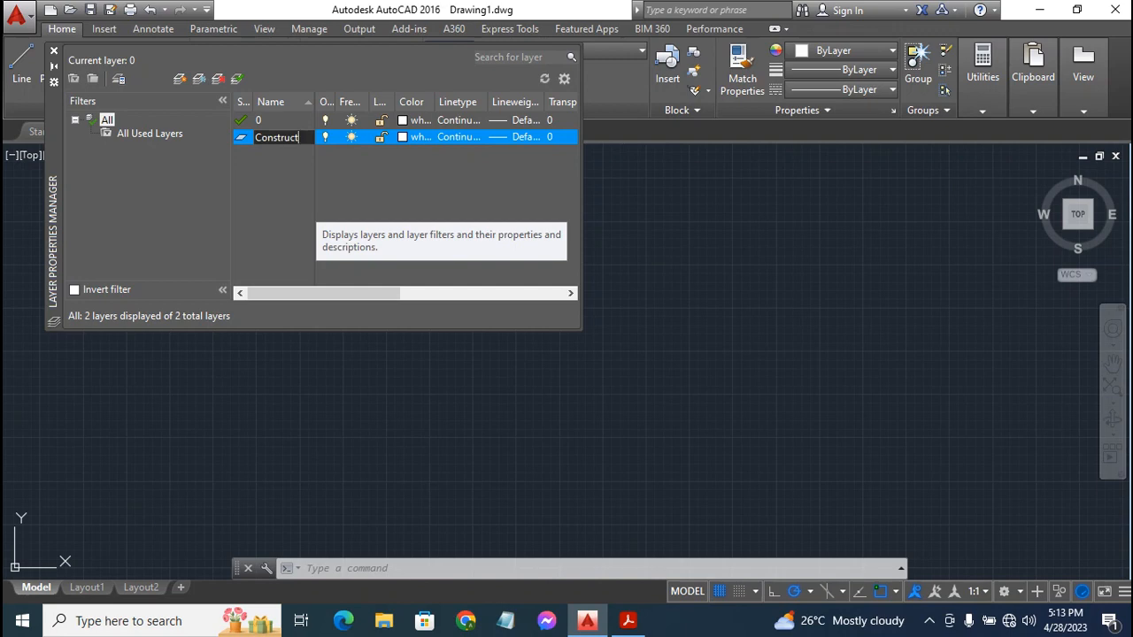
Name the new layer Construct 1 and set its color to cyan
{"action": "key", "text": "Return"}
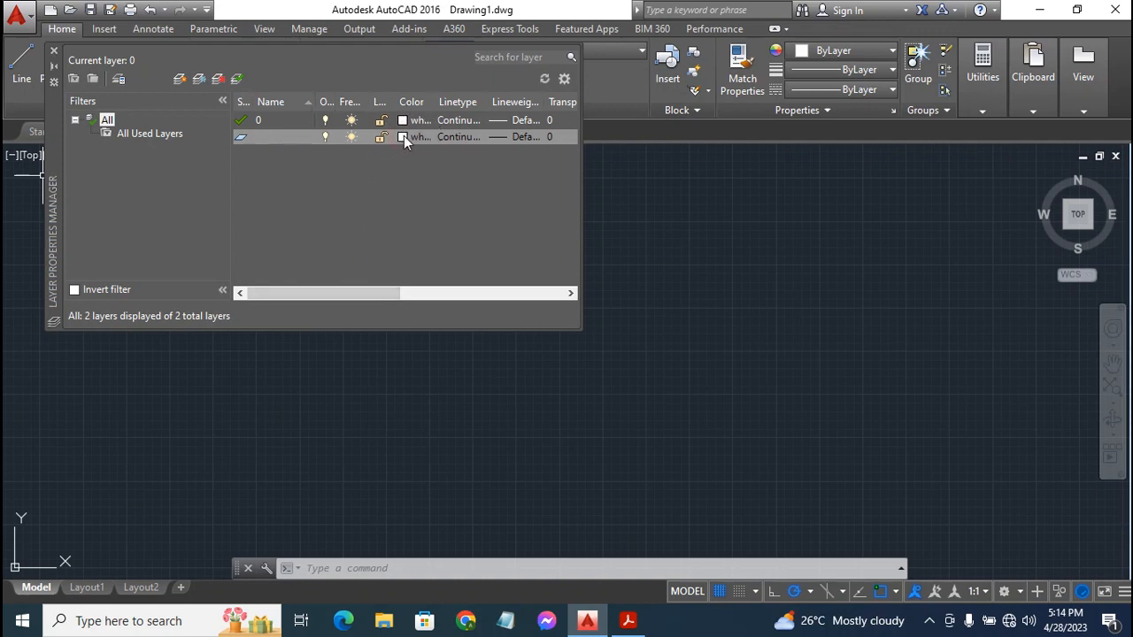
{"action": "left_click", "coordinate": [403, 136]}
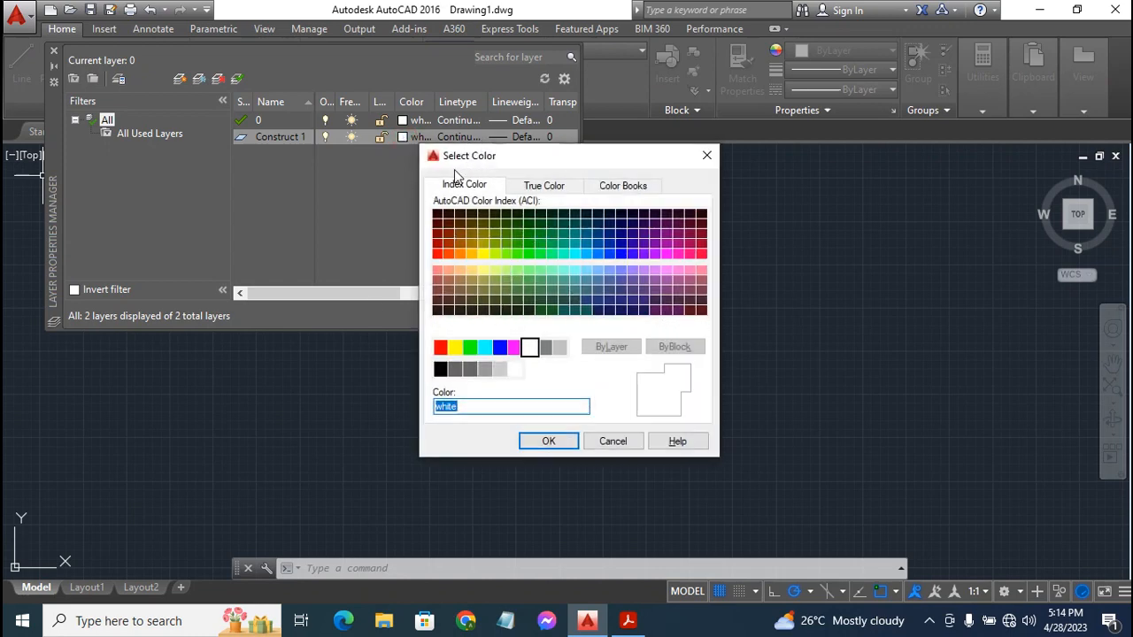
{"action": "left_click", "coordinate": [485, 346]}
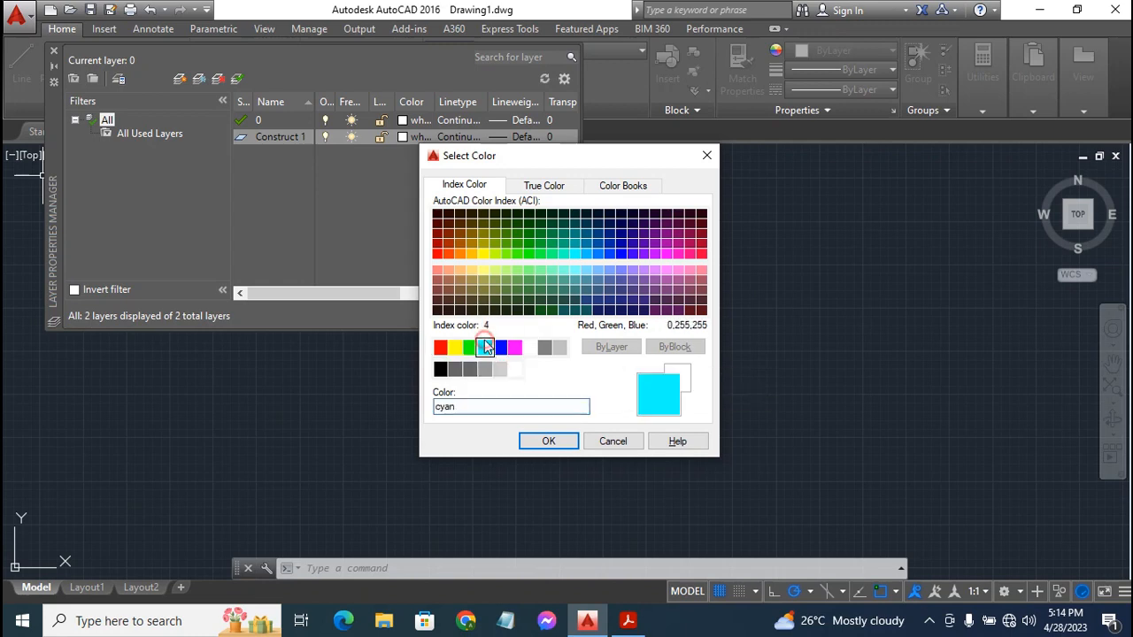
{"action": "left_click", "coordinate": [546, 441]}
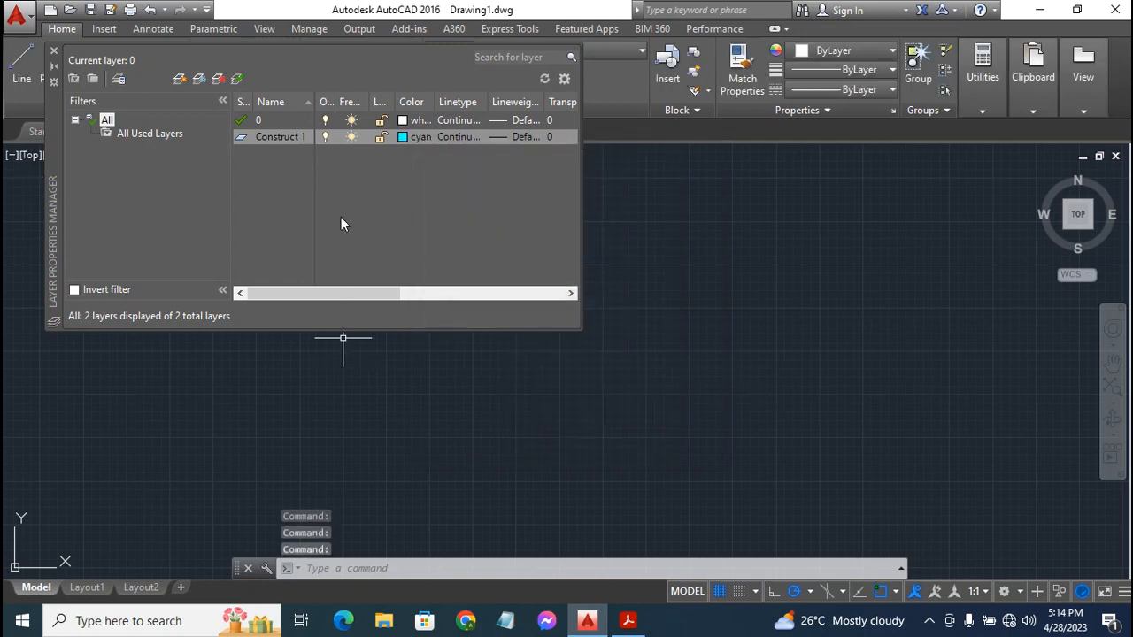
{"action": "left_click", "coordinate": [53, 51]}
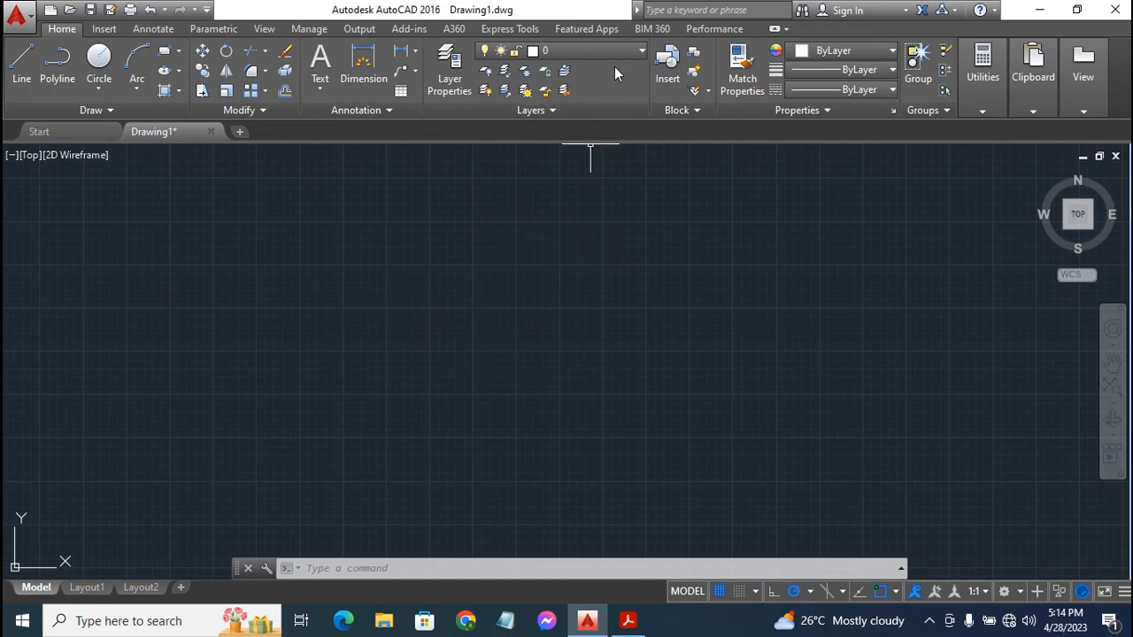
Make Construct 1 the current layer and draw a vertical and a horizontal construction line through the point 0,0
{"action": "left_click", "coordinate": [636, 53]}
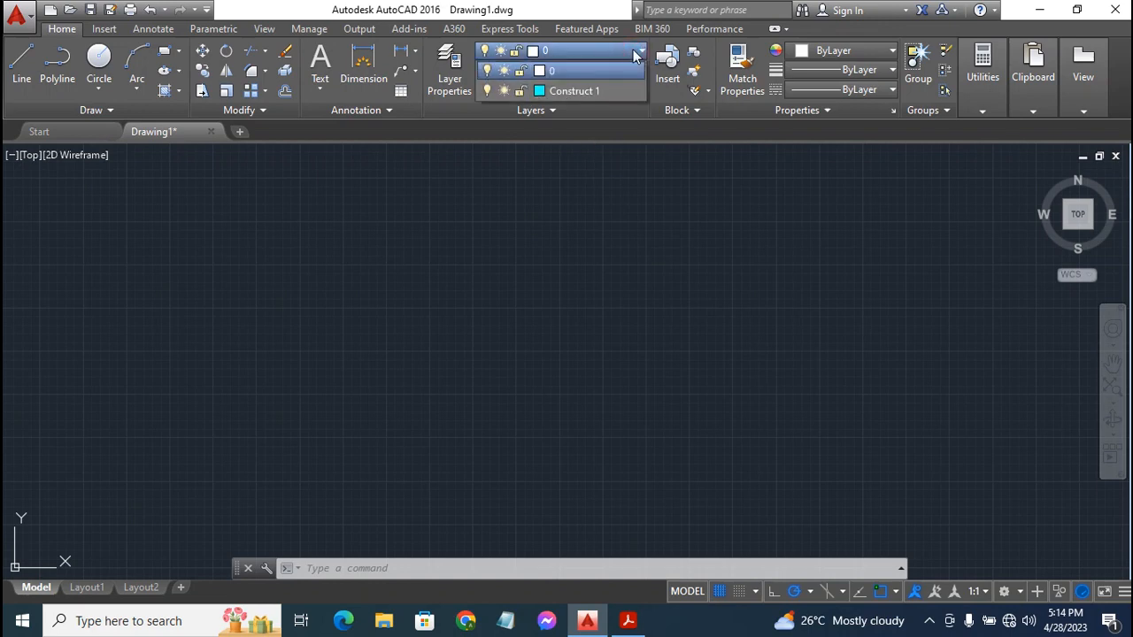
{"action": "left_click", "coordinate": [584, 91]}
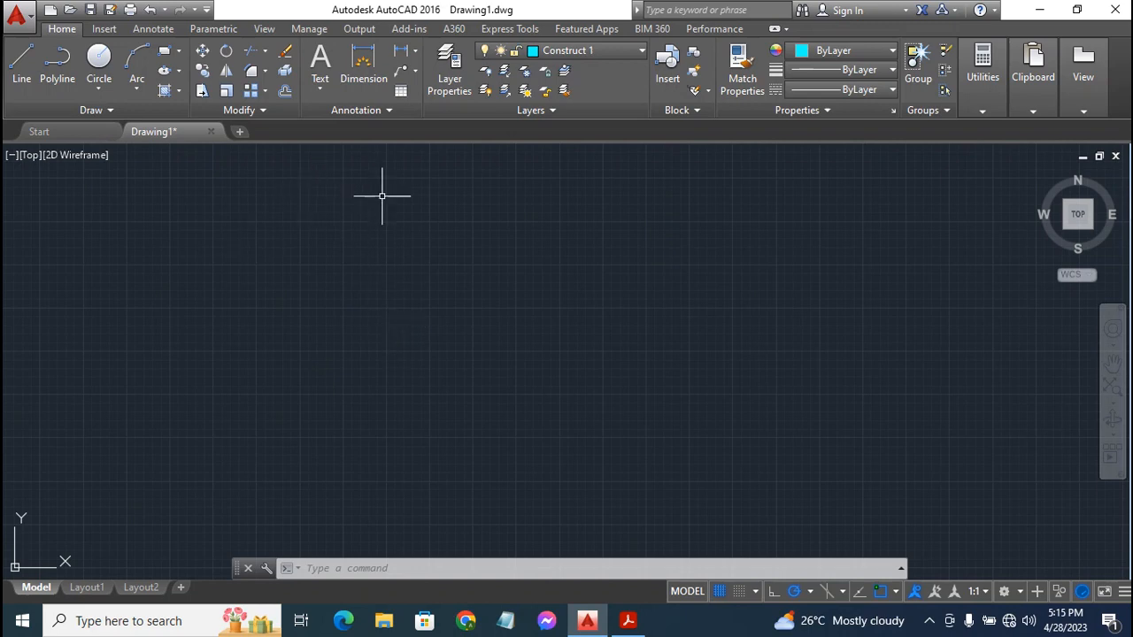
{"action": "left_click", "coordinate": [93, 111]}
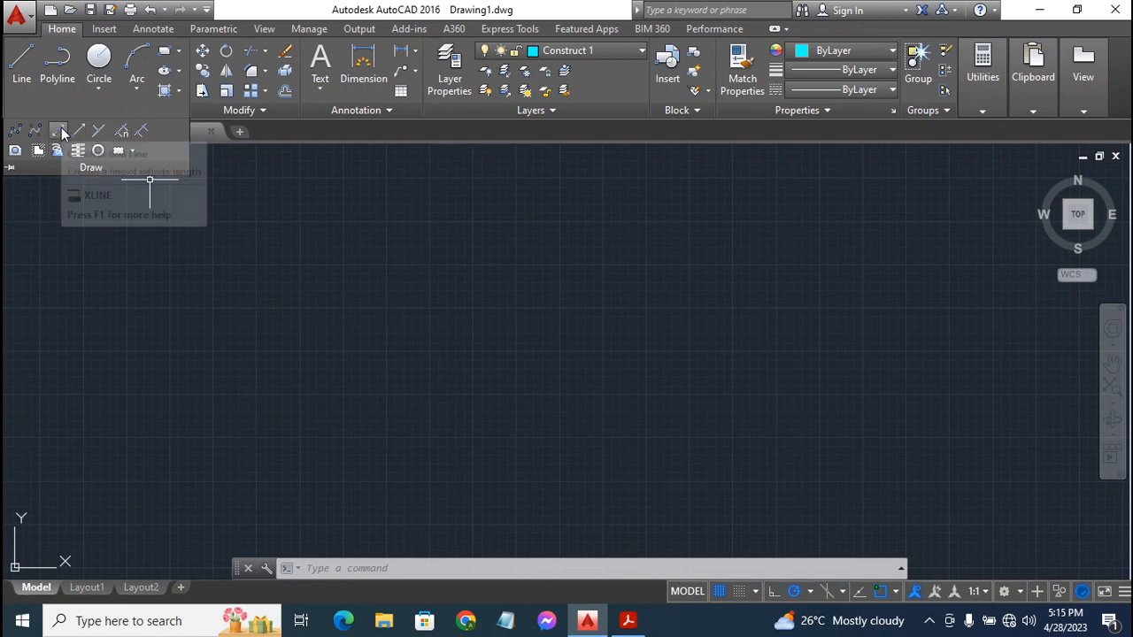
{"action": "left_click", "coordinate": [60, 132]}
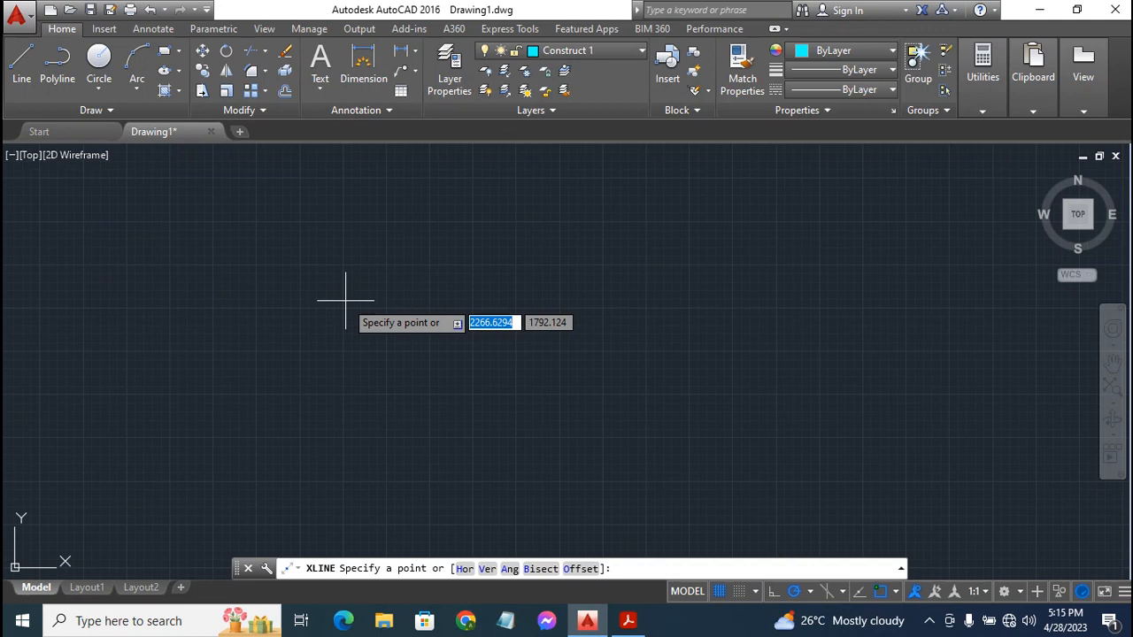
{"action": "type", "text": "0,0"}
{"action": "key", "text": "Return"}
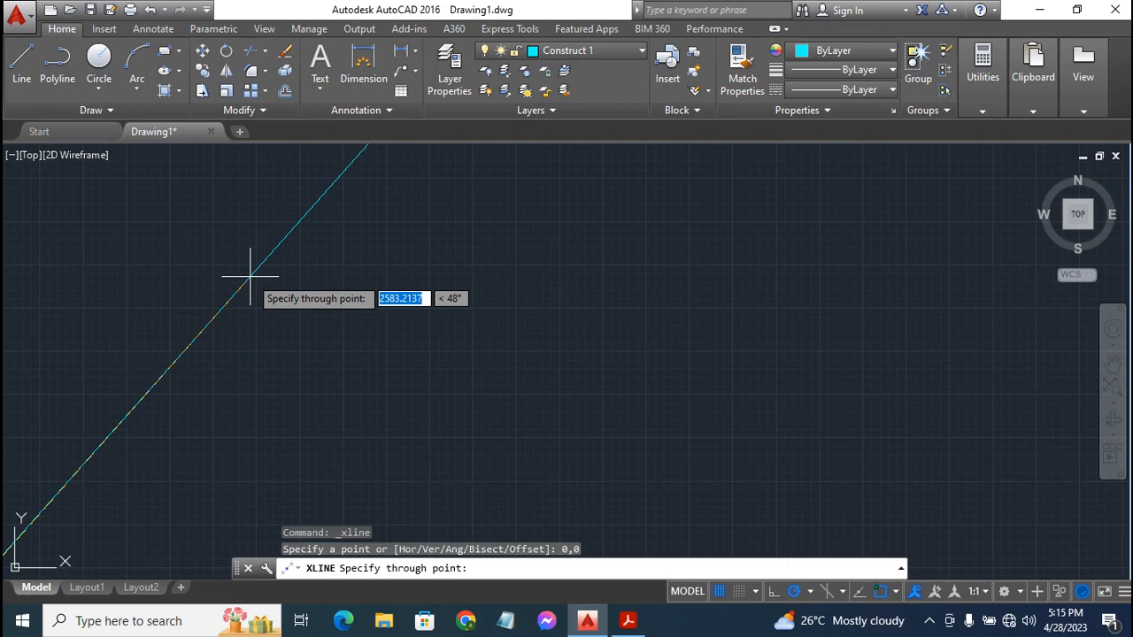
{"action": "scroll", "coordinate": [251, 277], "scroll_direction": "down", "scroll_amount": 4}
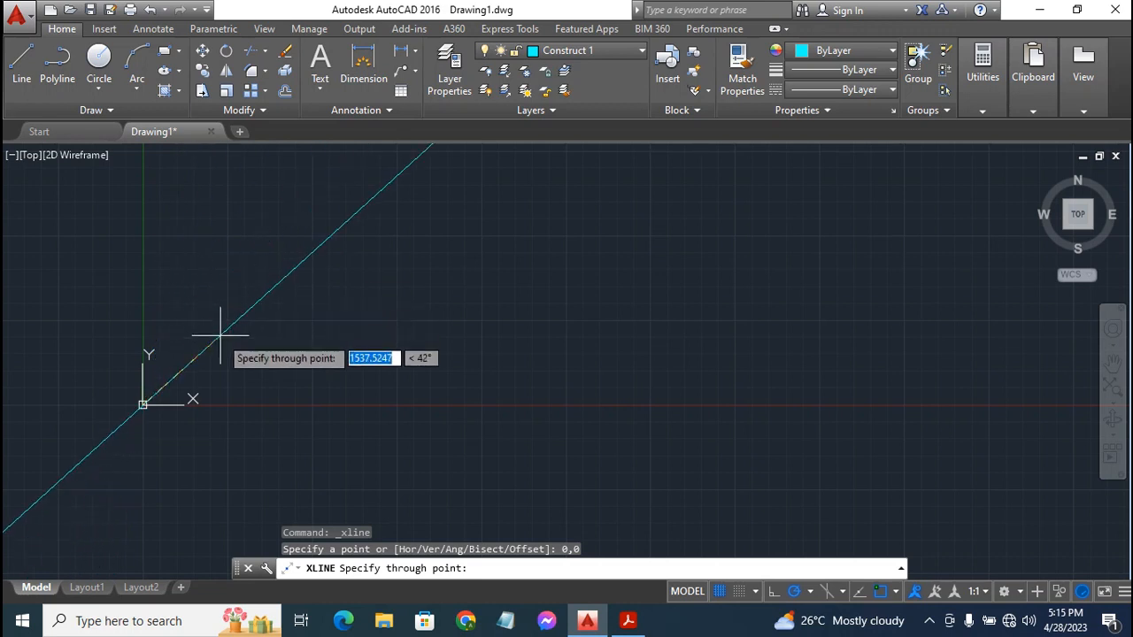
{"action": "left_click", "coordinate": [142, 218]}
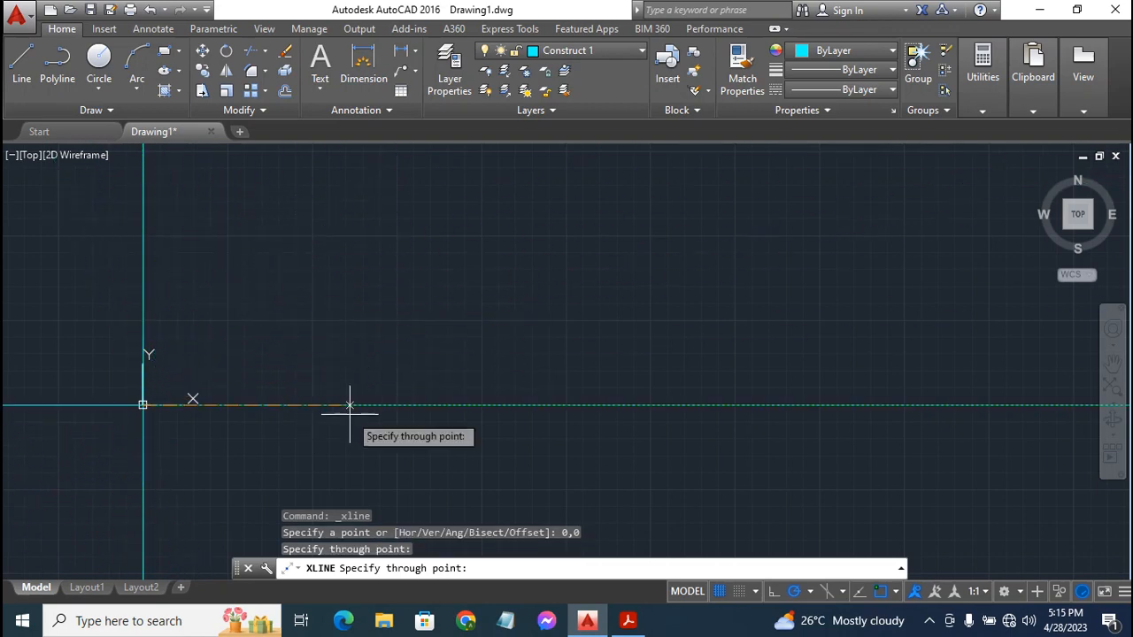
{"action": "left_click", "coordinate": [430, 405]}
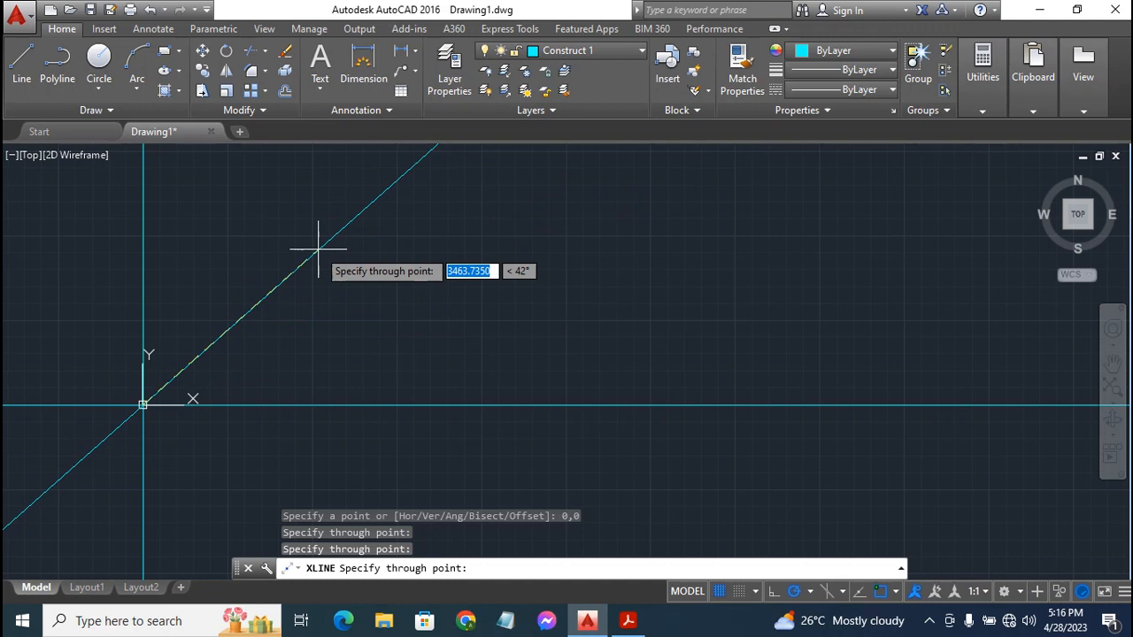
{"action": "key", "text": "Escape"}
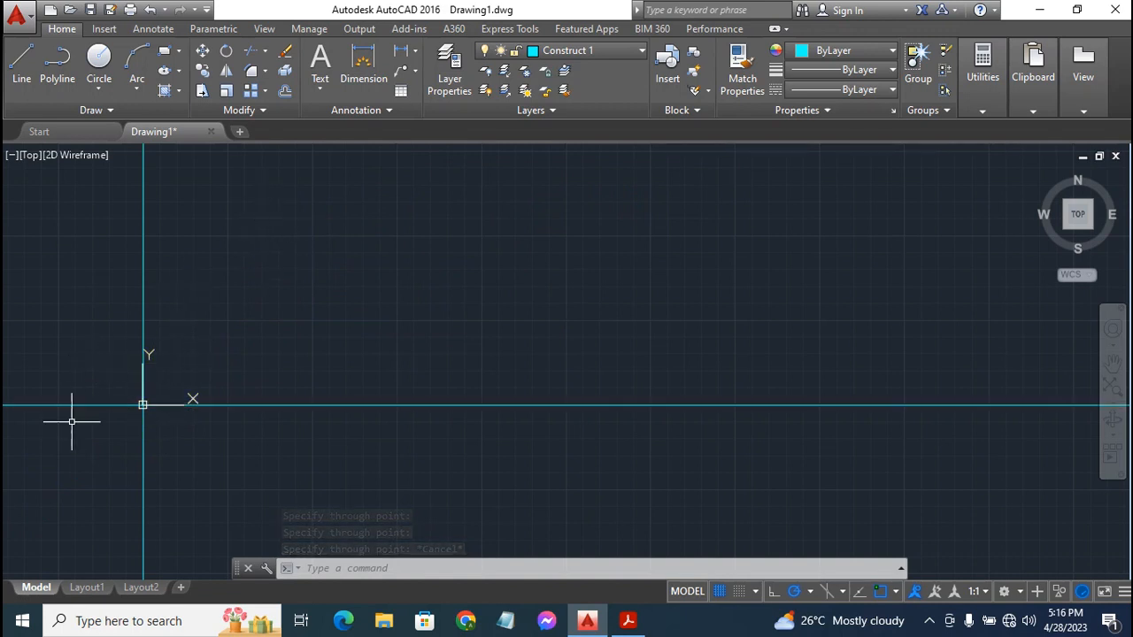
Turn off showing the UCS icon at the origin
{"action": "left_click", "coordinate": [142, 403]}
{"action": "mouse_move", "coordinate": [144, 410]}
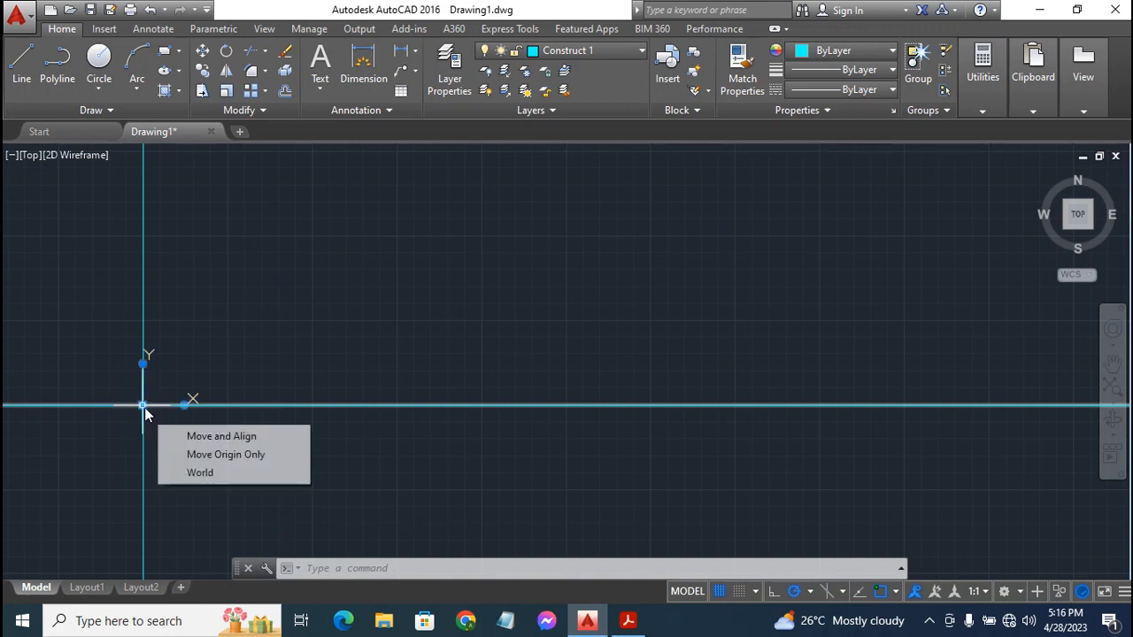
{"action": "right_click", "coordinate": [144, 410]}
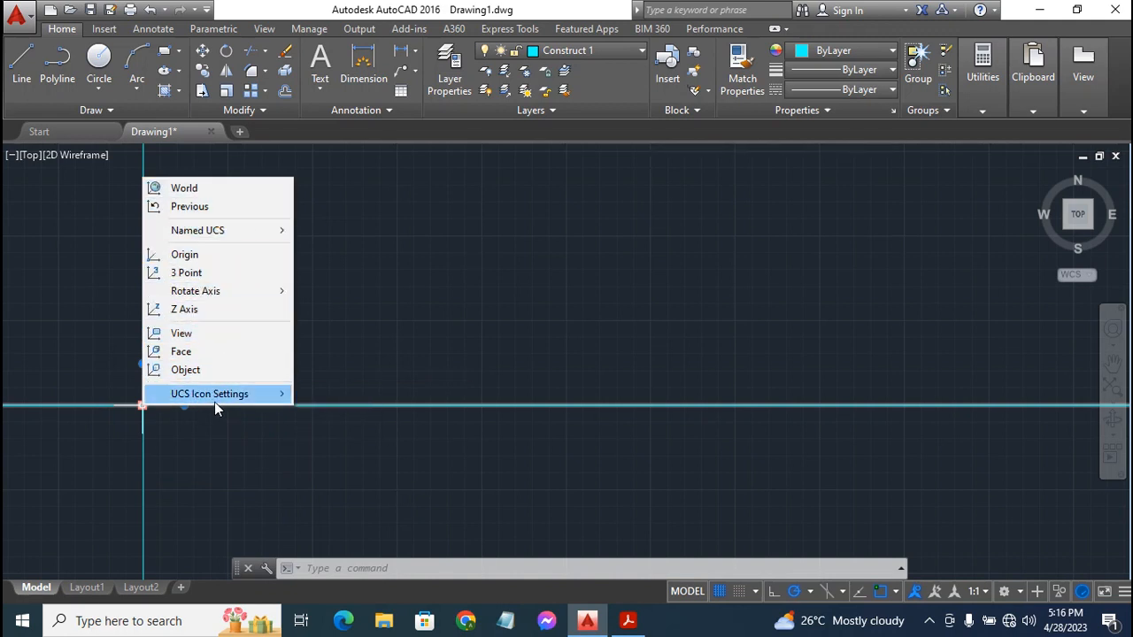
{"action": "mouse_move", "coordinate": [255, 395]}
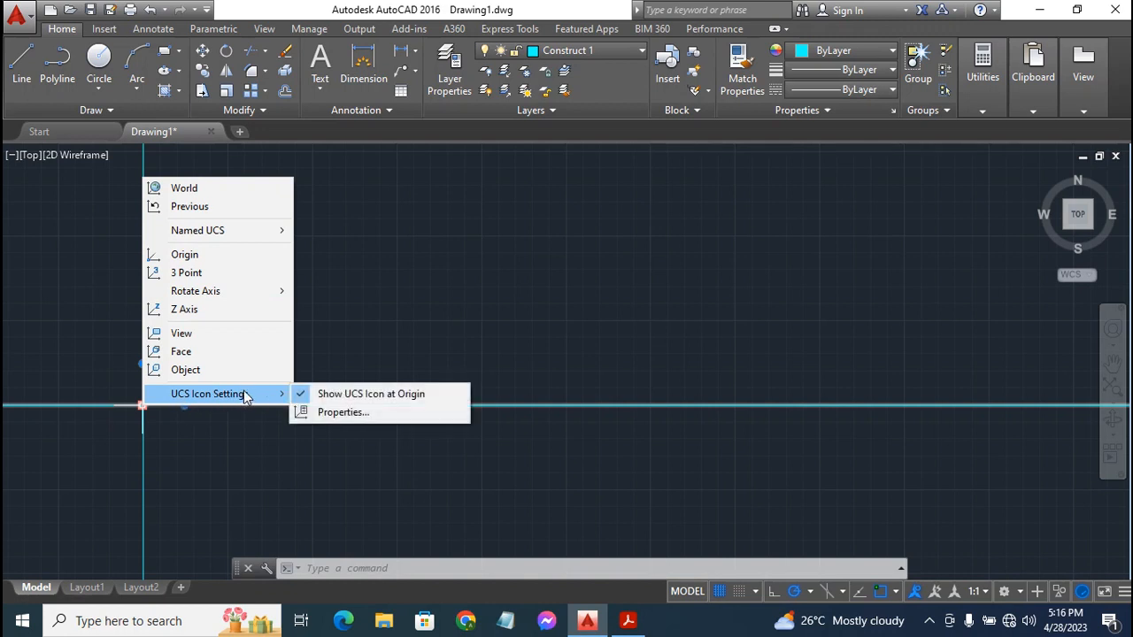
{"action": "left_click", "coordinate": [362, 392]}
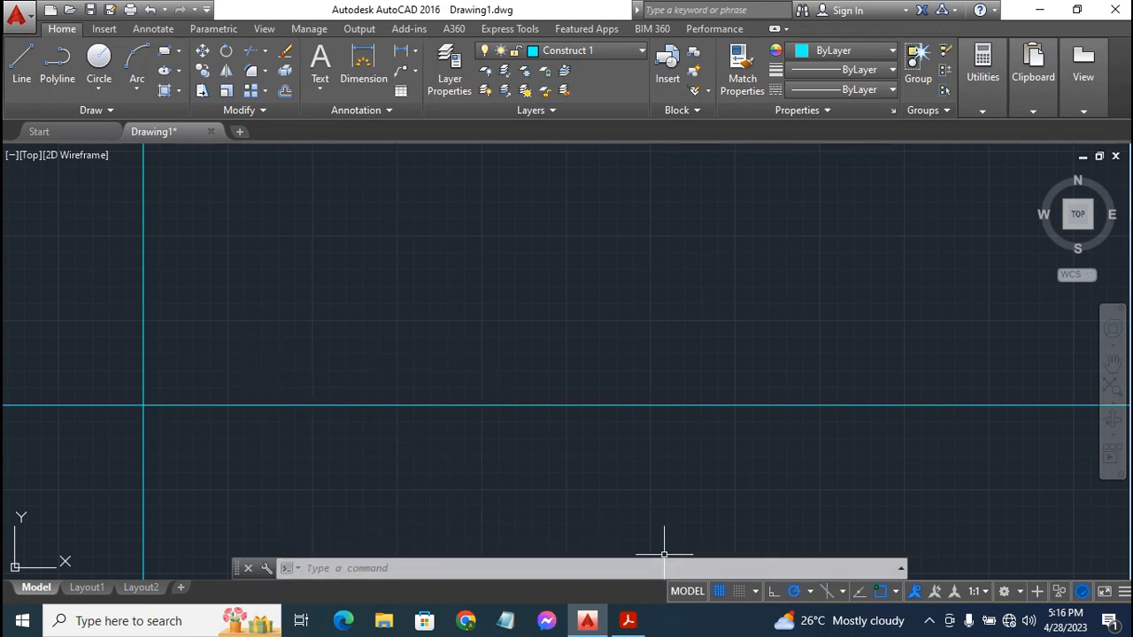
Check the Exercise 4 drawing in Acrobat Reader and offset the vertical construction line 320 to its right in AutoCAD
{"action": "left_click", "coordinate": [627, 620]}
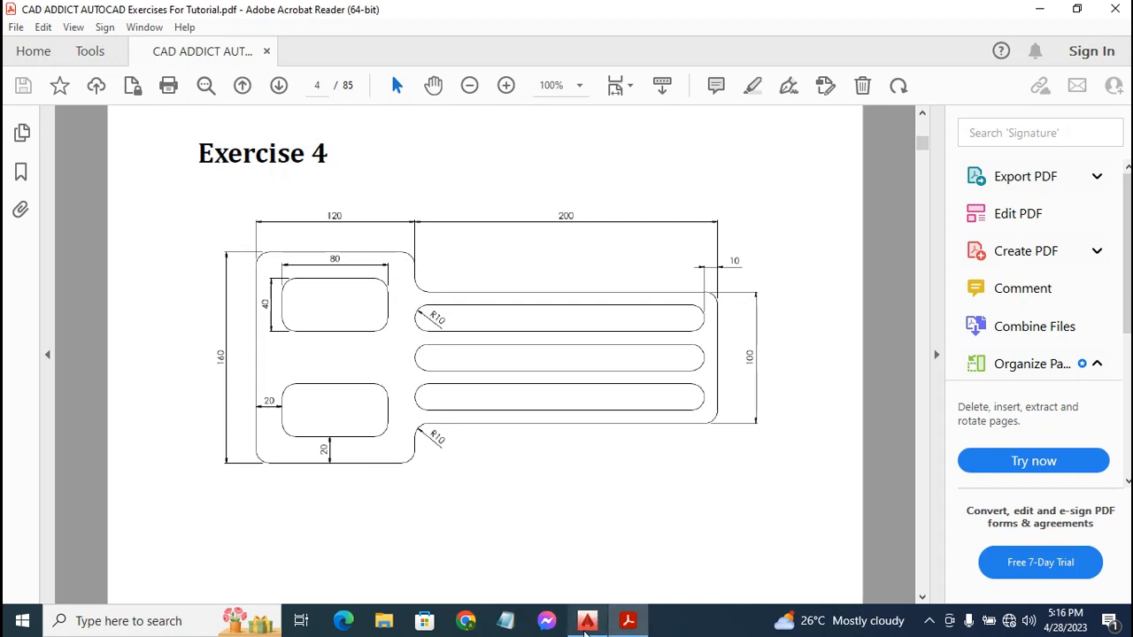
{"action": "left_click", "coordinate": [586, 622]}
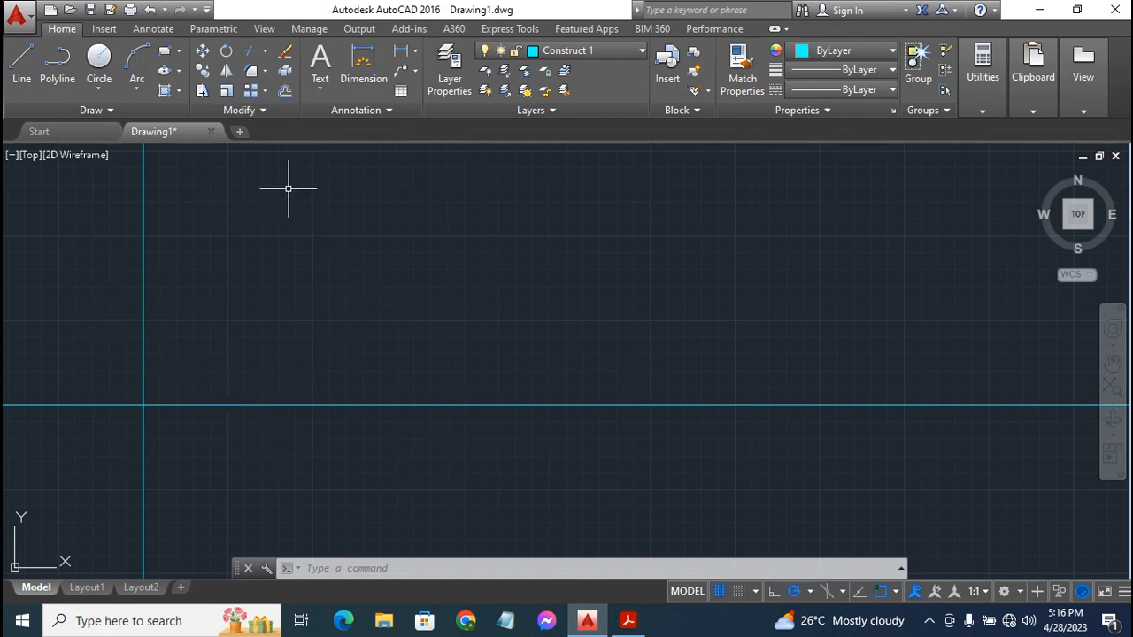
{"action": "left_click", "coordinate": [285, 92]}
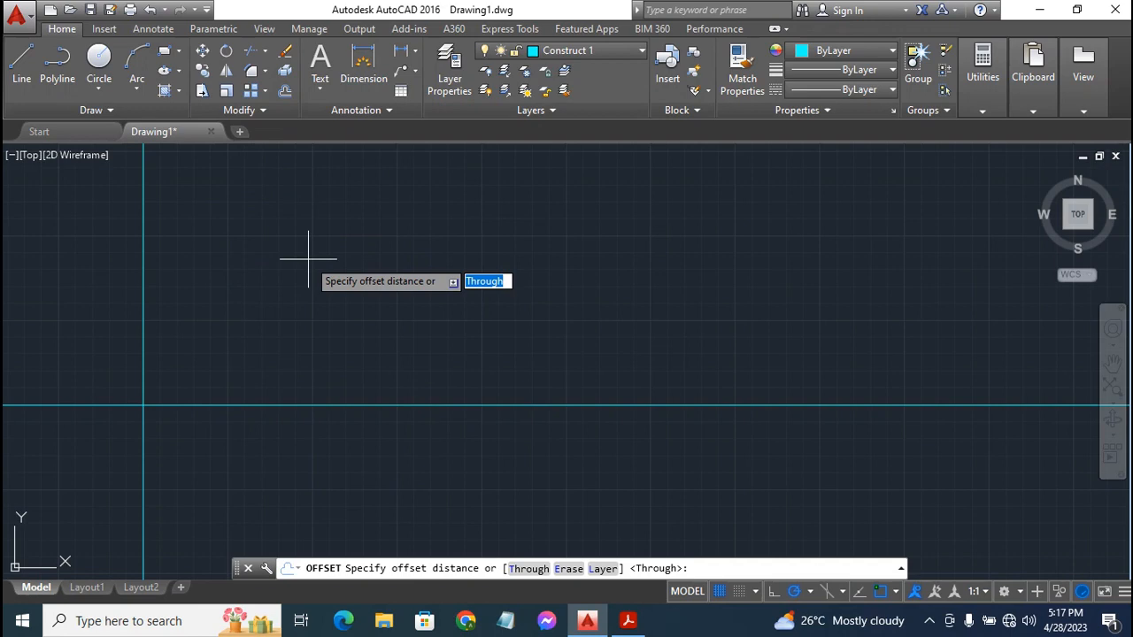
{"action": "type", "text": "320"}
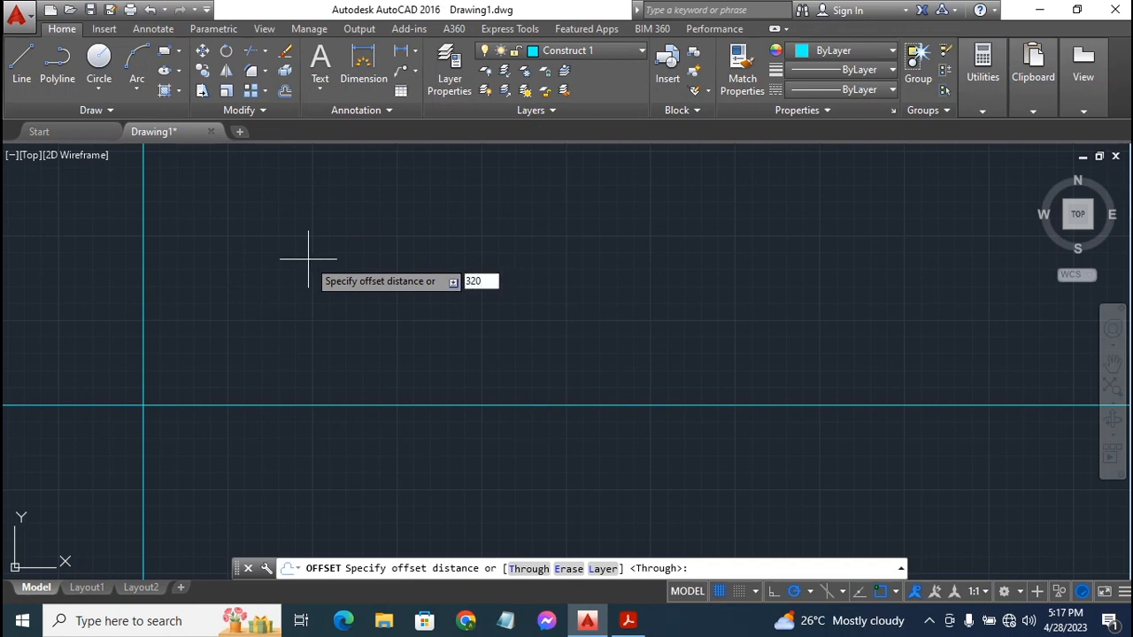
{"action": "key", "text": "Return"}
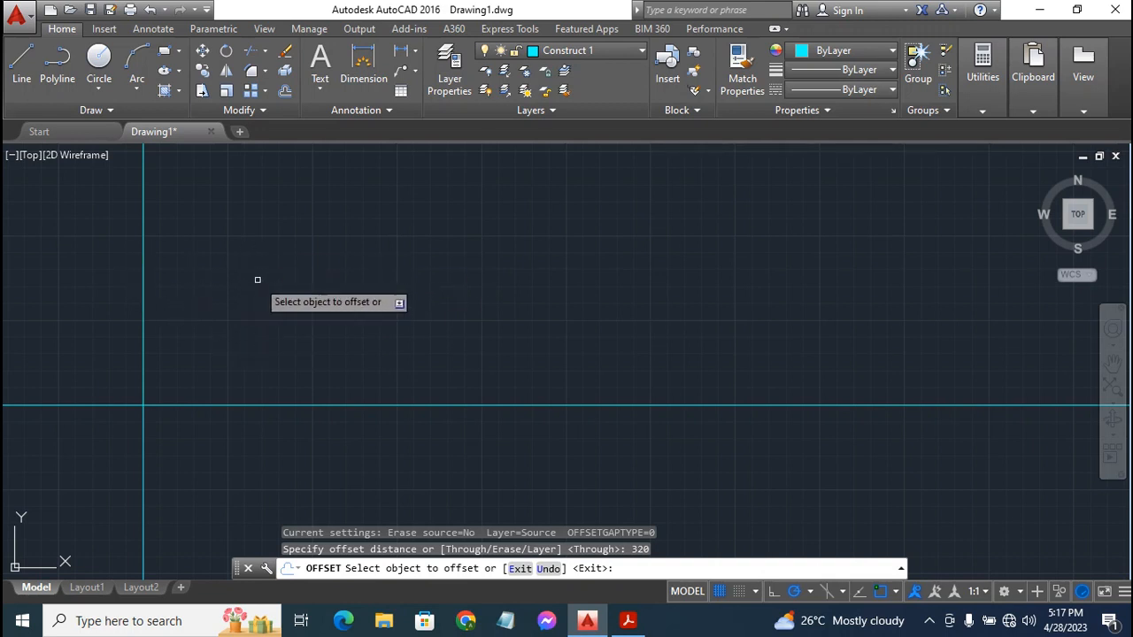
{"action": "left_click", "coordinate": [143, 267]}
{"action": "left_click", "coordinate": [274, 272]}
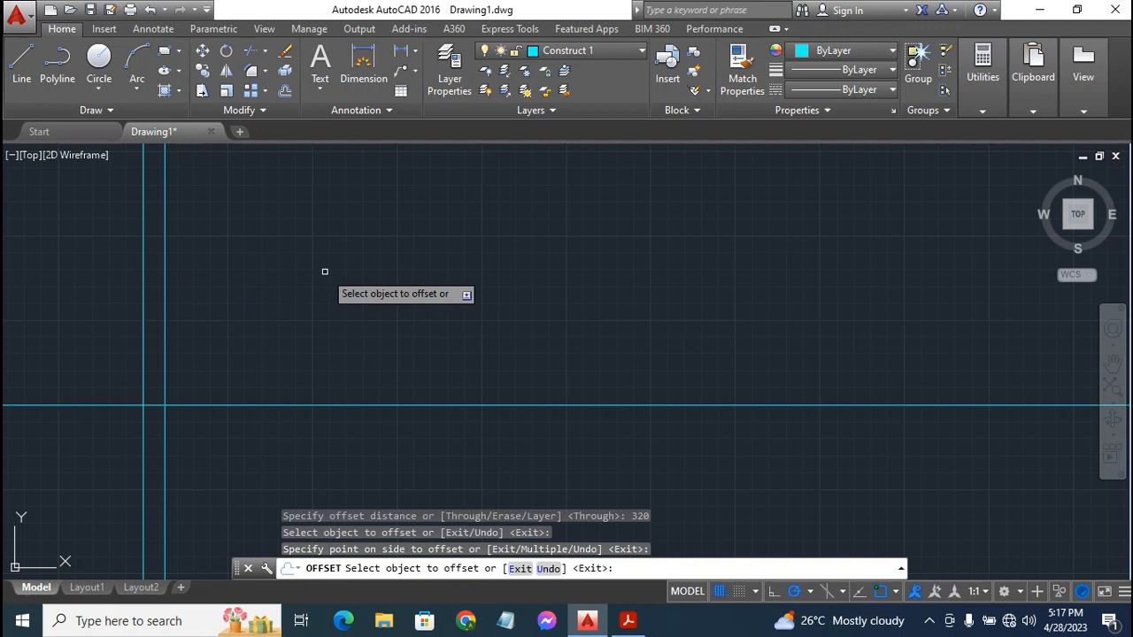
{"action": "key", "text": "Escape"}
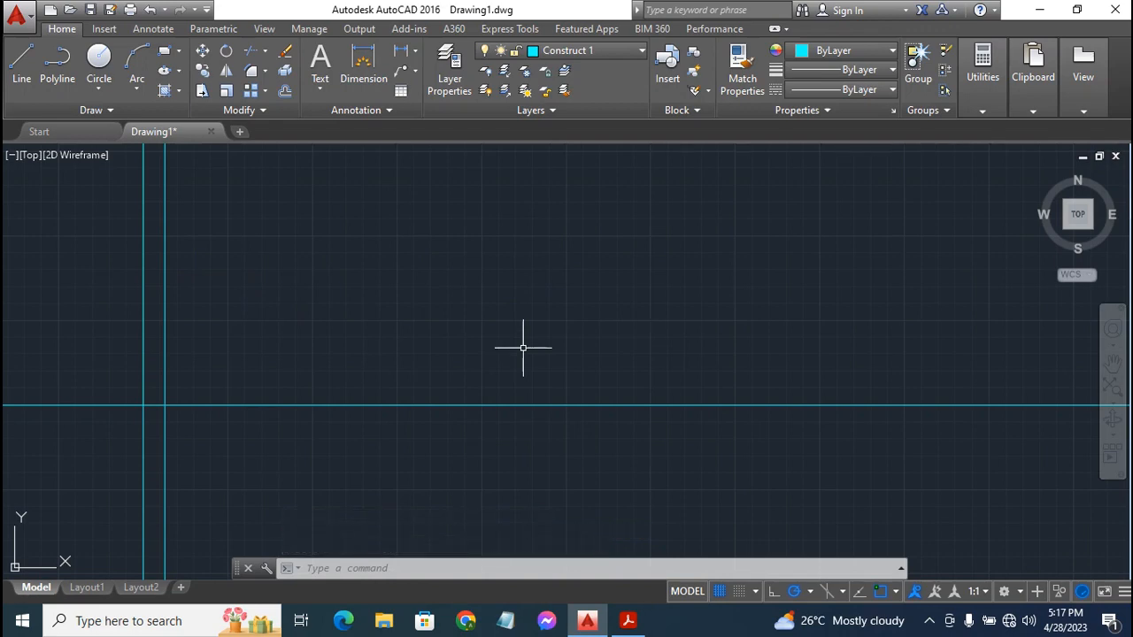
Examine the construction line intersections up close and compare them with the Exercise 4 dimensions in Acrobat Reader before returning to AutoCAD
{"action": "scroll", "coordinate": [523, 347], "scroll_direction": "up", "scroll_amount": 4}
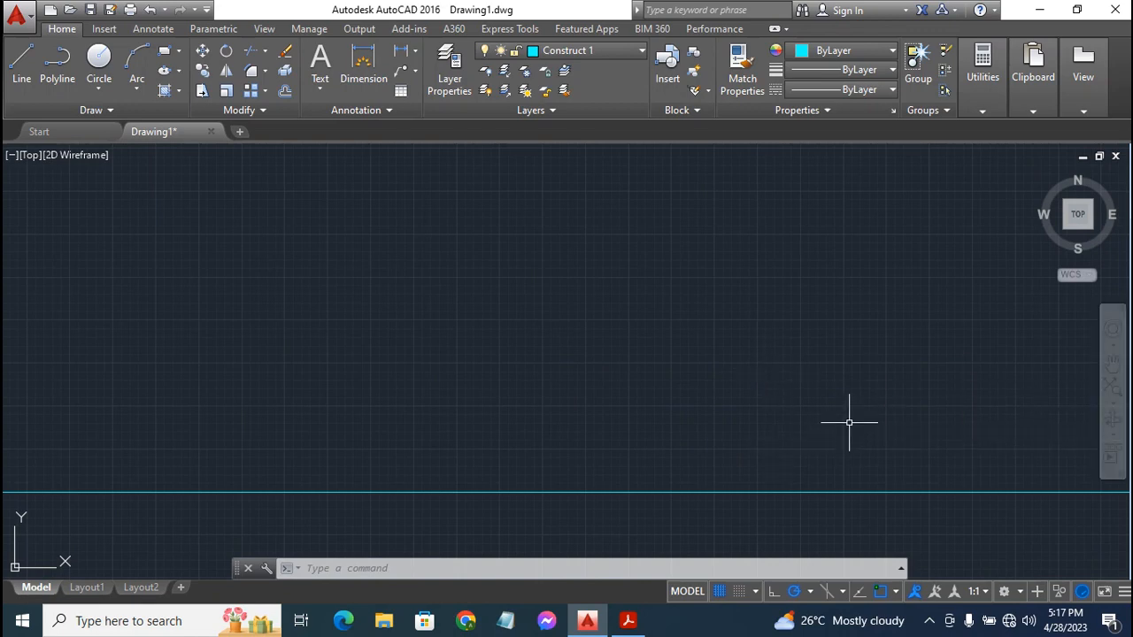
{"action": "left_click", "coordinate": [1113, 363]}
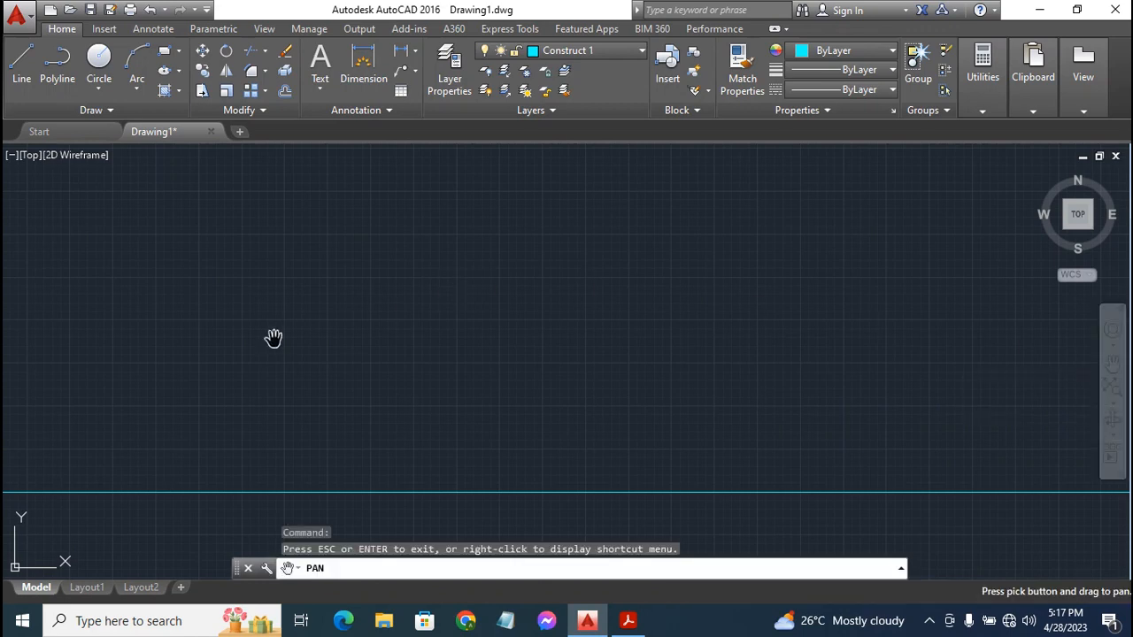
{"action": "left_click_drag", "start_coordinate": [255, 342], "coordinate": [707, 350]}
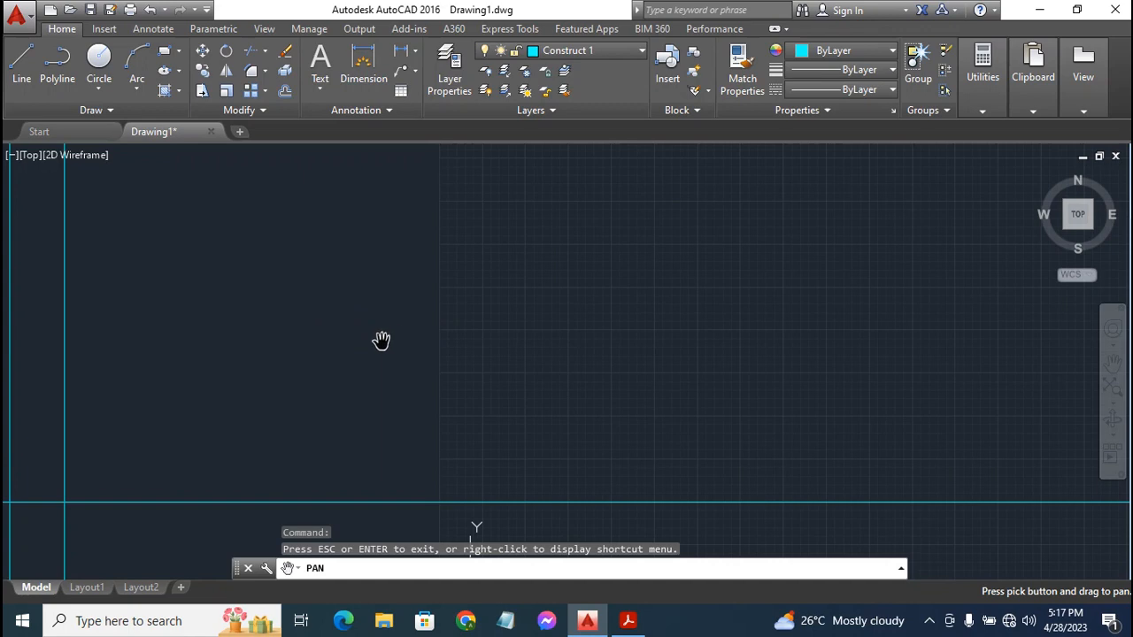
{"action": "left_click_drag", "start_coordinate": [312, 354], "coordinate": [599, 349]}
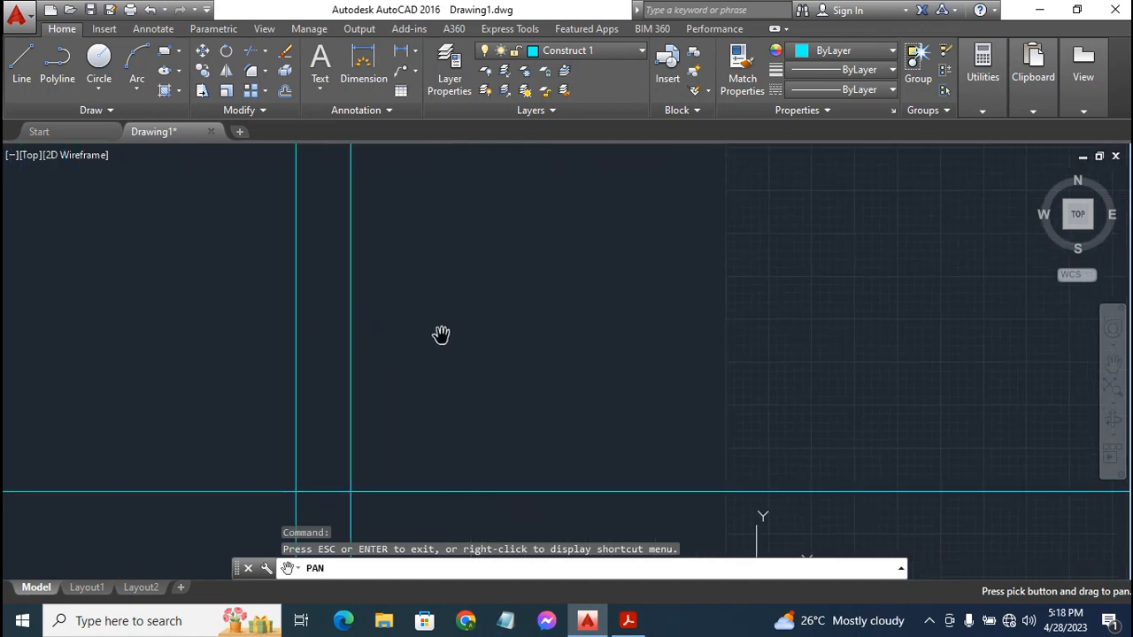
{"action": "left_click_drag", "start_coordinate": [440, 334], "coordinate": [630, 309]}
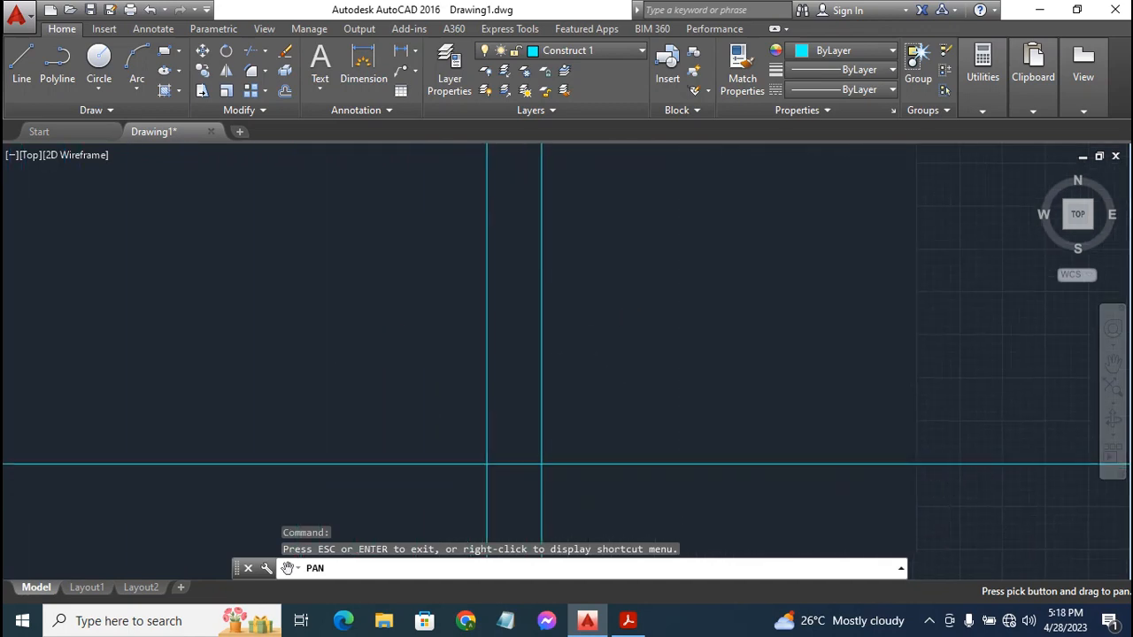
{"action": "scroll", "coordinate": [617, 371], "scroll_direction": "up", "scroll_amount": 6}
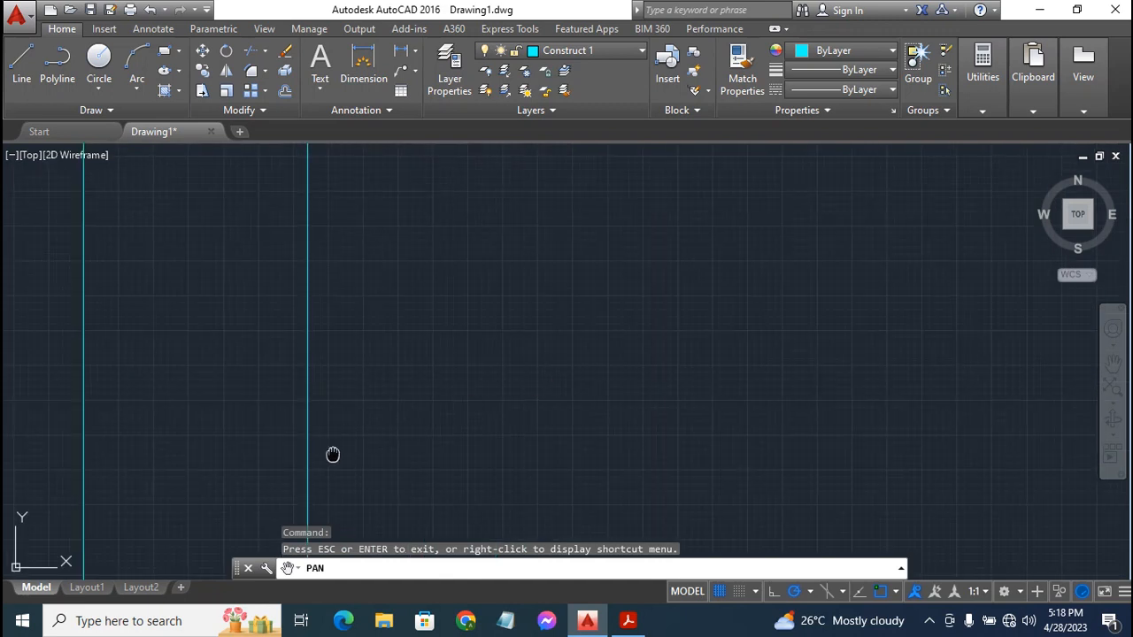
{"action": "left_click_drag", "start_coordinate": [331, 455], "coordinate": [617, 321]}
{"action": "mouse_move", "coordinate": [671, 476]}
{"action": "left_mouse_down"}
{"action": "mouse_move", "coordinate": [688, 384]}
{"action": "mouse_move", "coordinate": [705, 387]}
{"action": "left_mouse_up"}
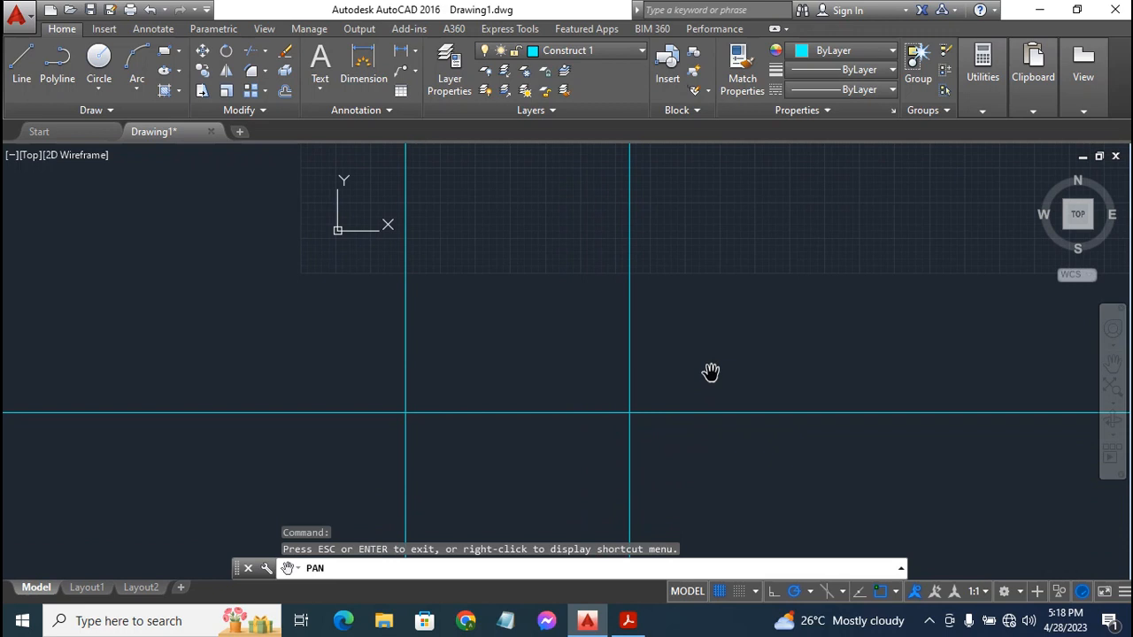
{"action": "key", "text": "Escape"}
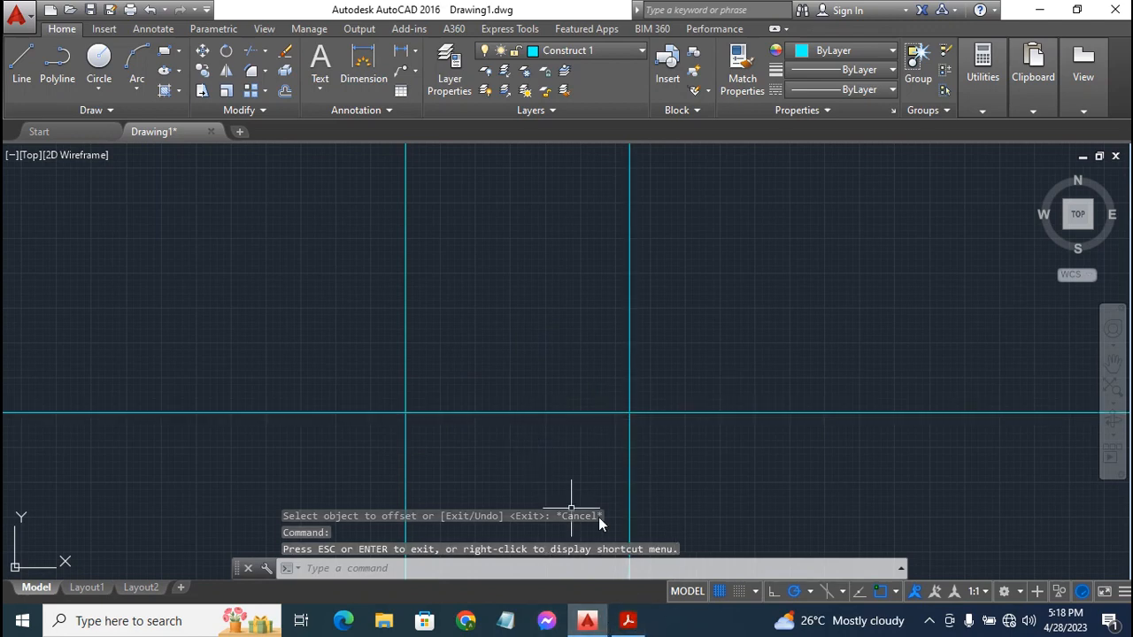
{"action": "left_click", "coordinate": [626, 623]}
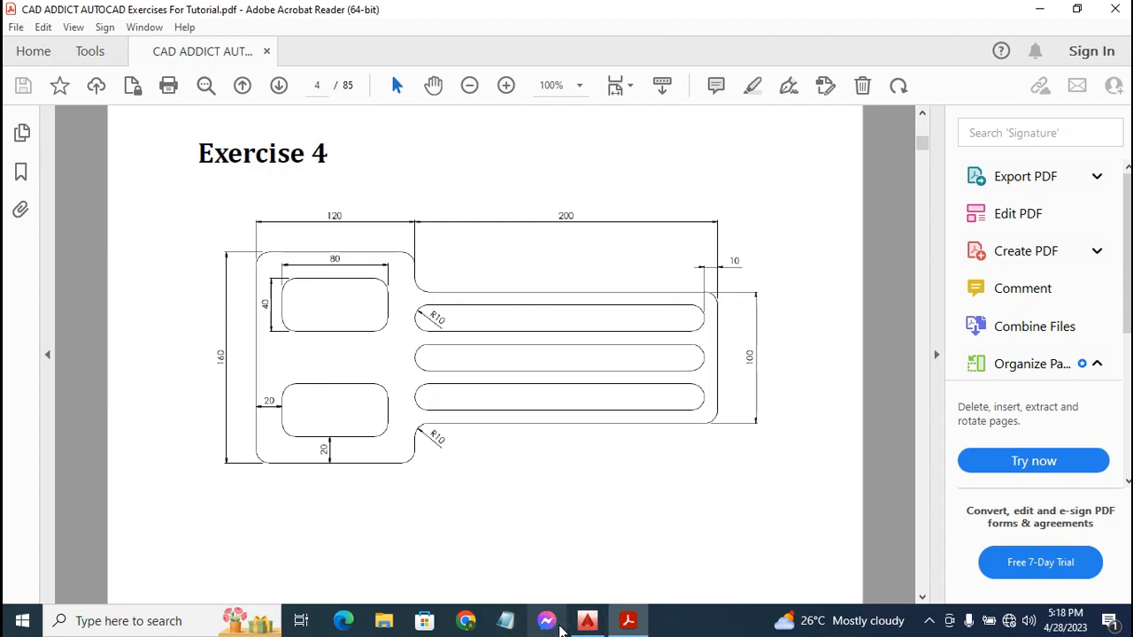
{"action": "left_click", "coordinate": [587, 621]}
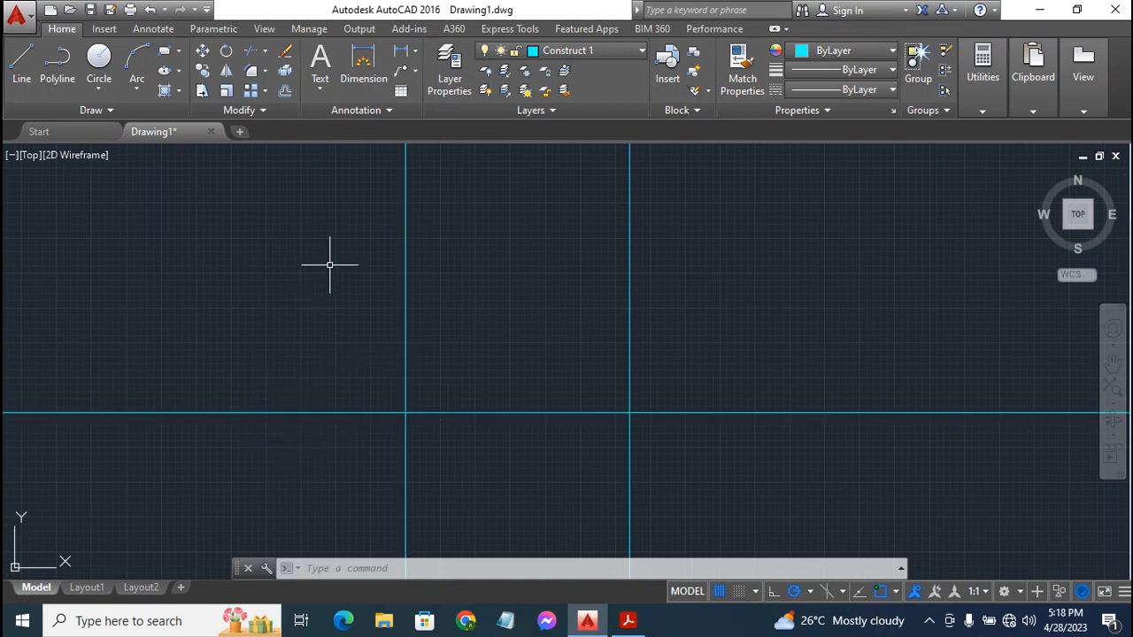
Offset the horizontal construction line 160 upward
{"action": "left_click", "coordinate": [285, 90]}
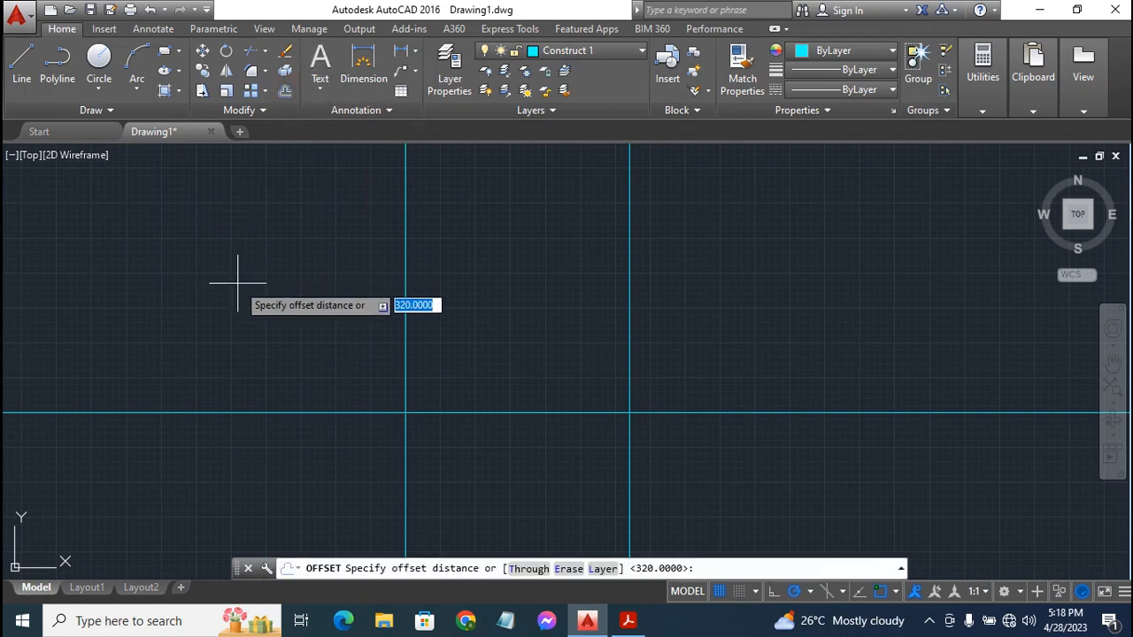
{"action": "type", "text": "100"}
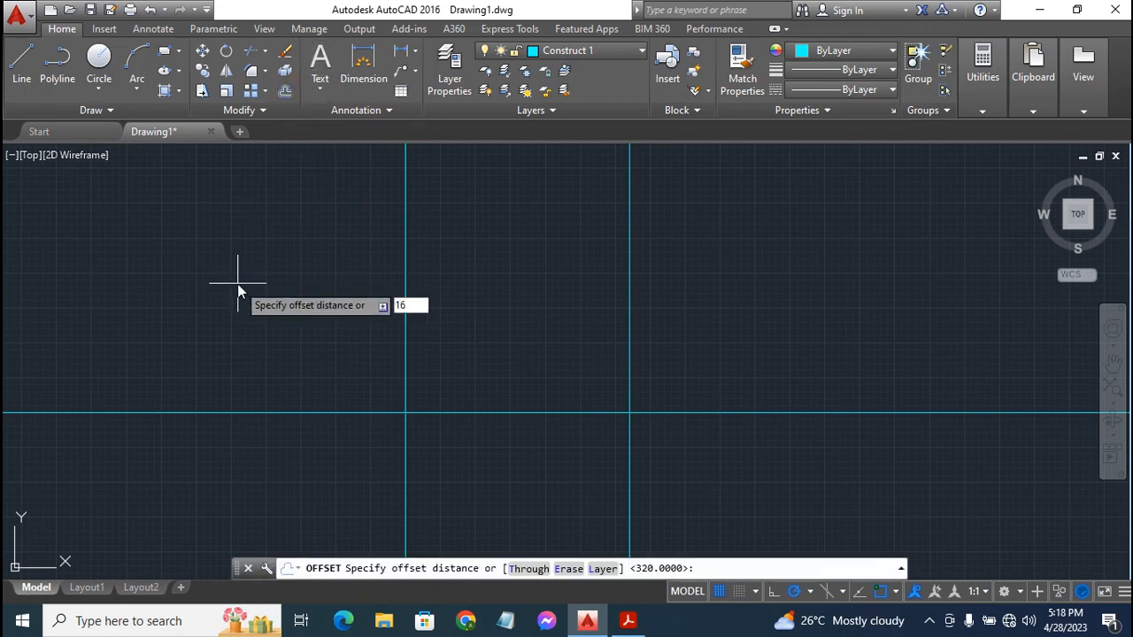
{"action": "key", "text": "Return"}
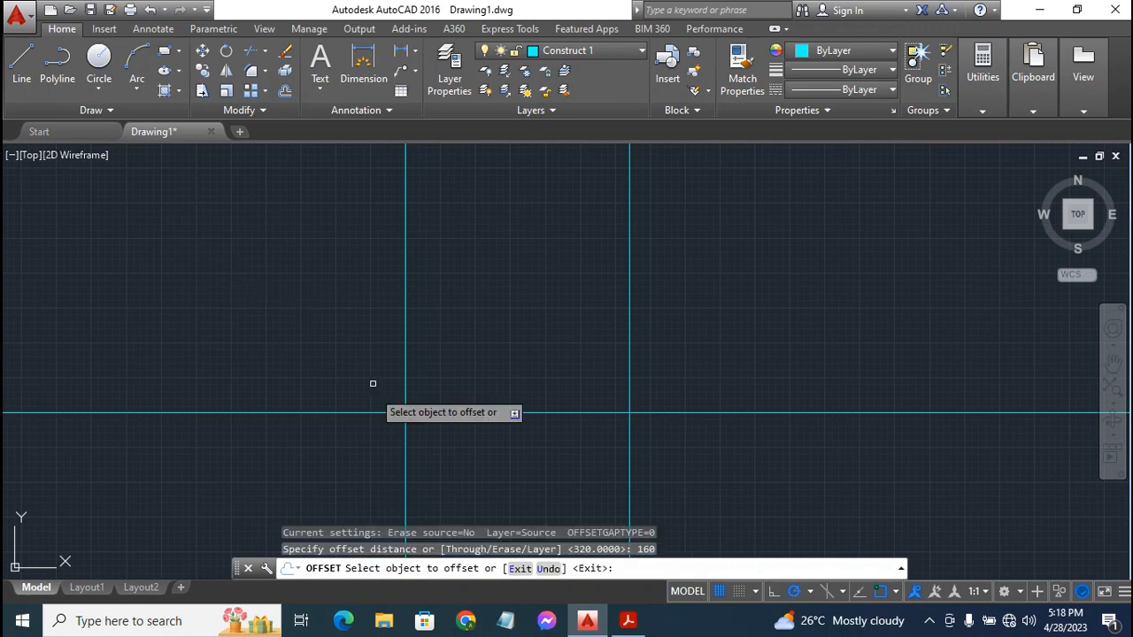
{"action": "left_click", "coordinate": [262, 413]}
{"action": "left_click", "coordinate": [262, 412]}
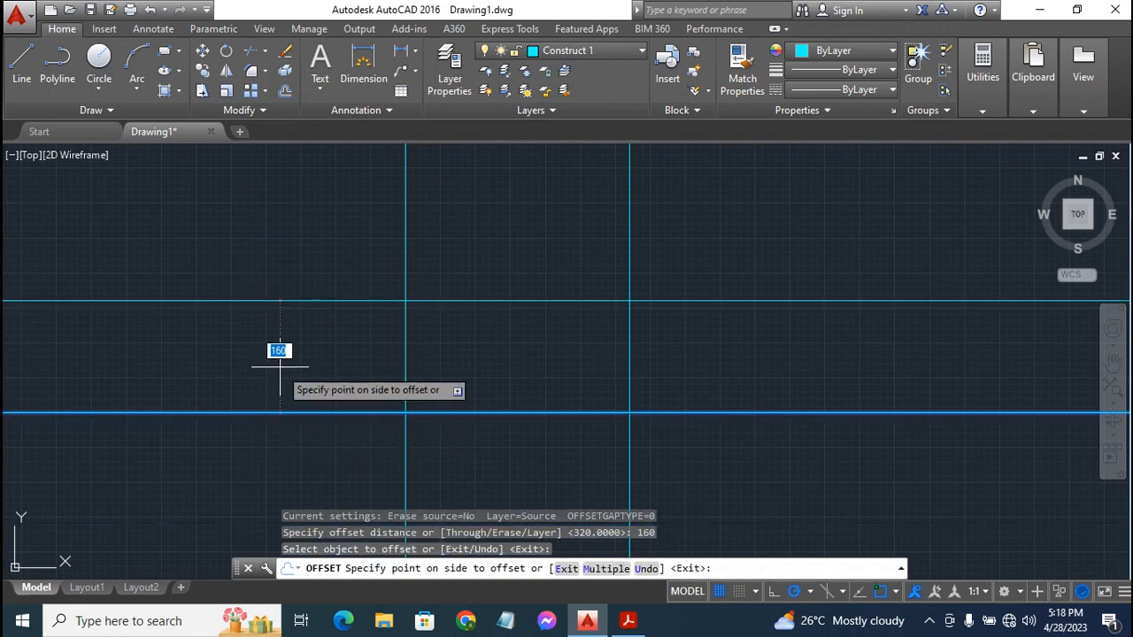
{"action": "left_click", "coordinate": [295, 323]}
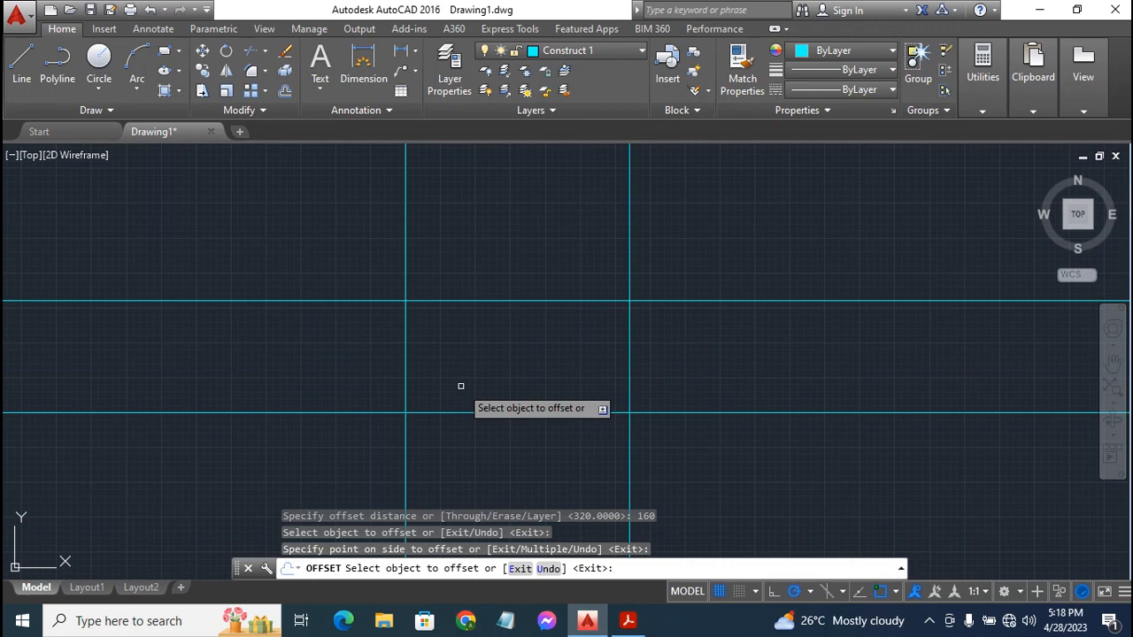
{"action": "key", "text": "Escape"}
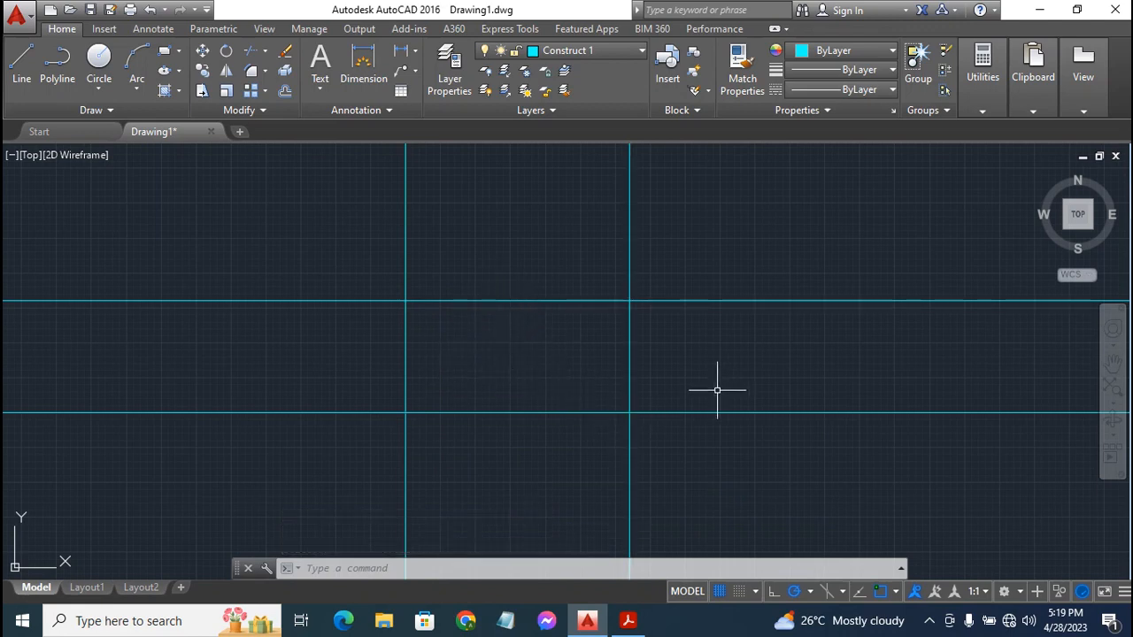
Make layer 0 the current layer
{"action": "scroll", "coordinate": [552, 410], "scroll_direction": "up", "scroll_amount": 2}
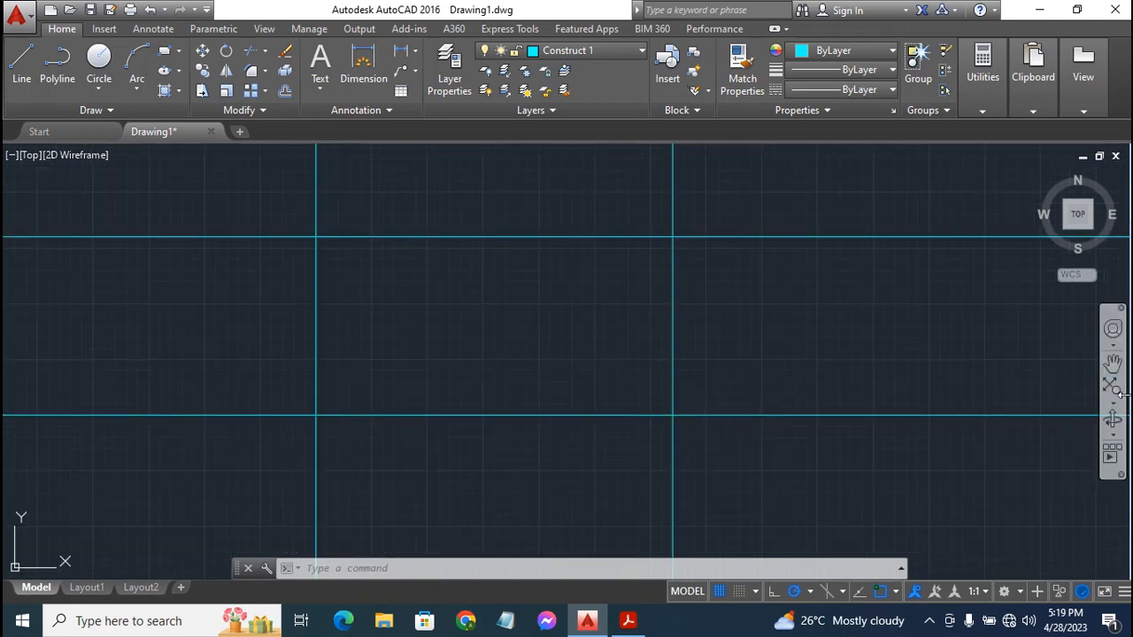
{"action": "left_click", "coordinate": [1111, 360]}
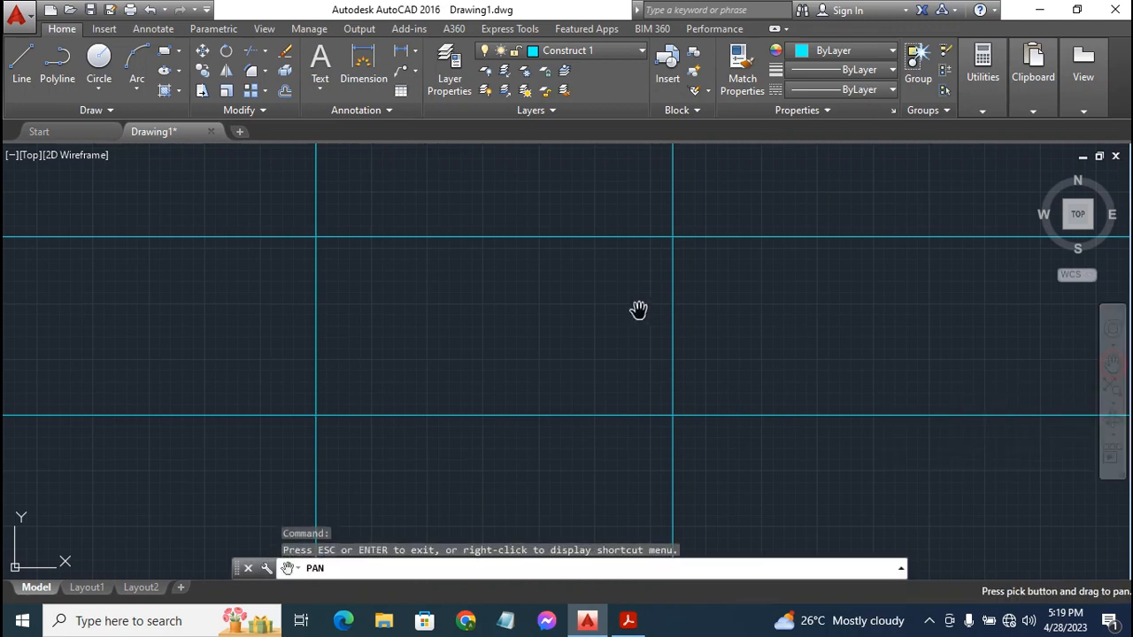
{"action": "left_click_drag", "start_coordinate": [440, 280], "coordinate": [464, 321]}
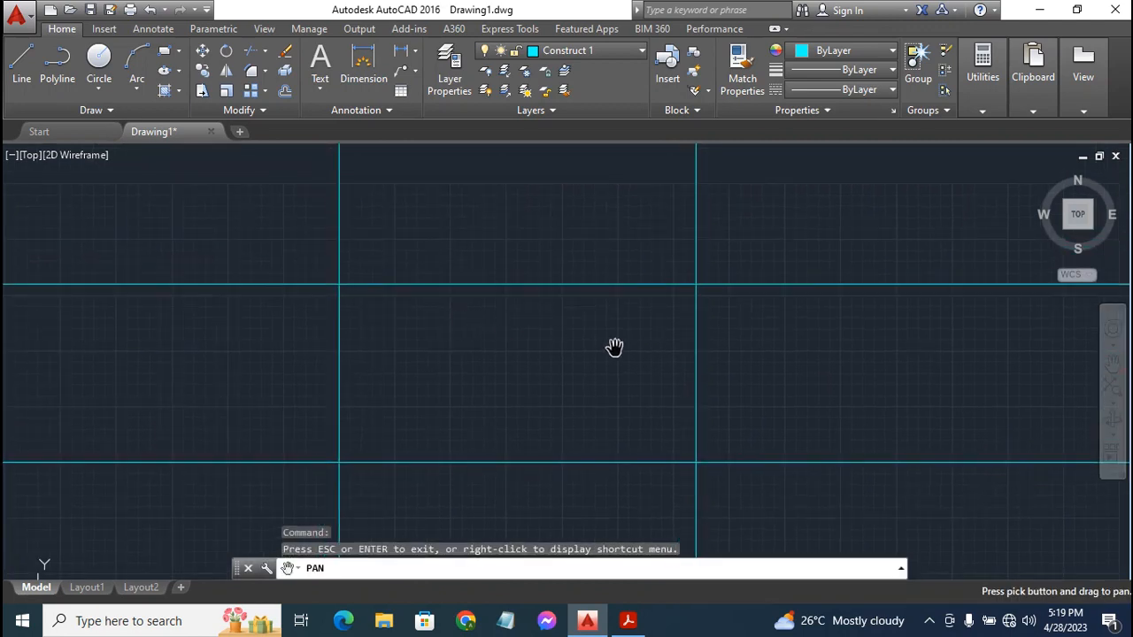
{"action": "key", "text": "Escape"}
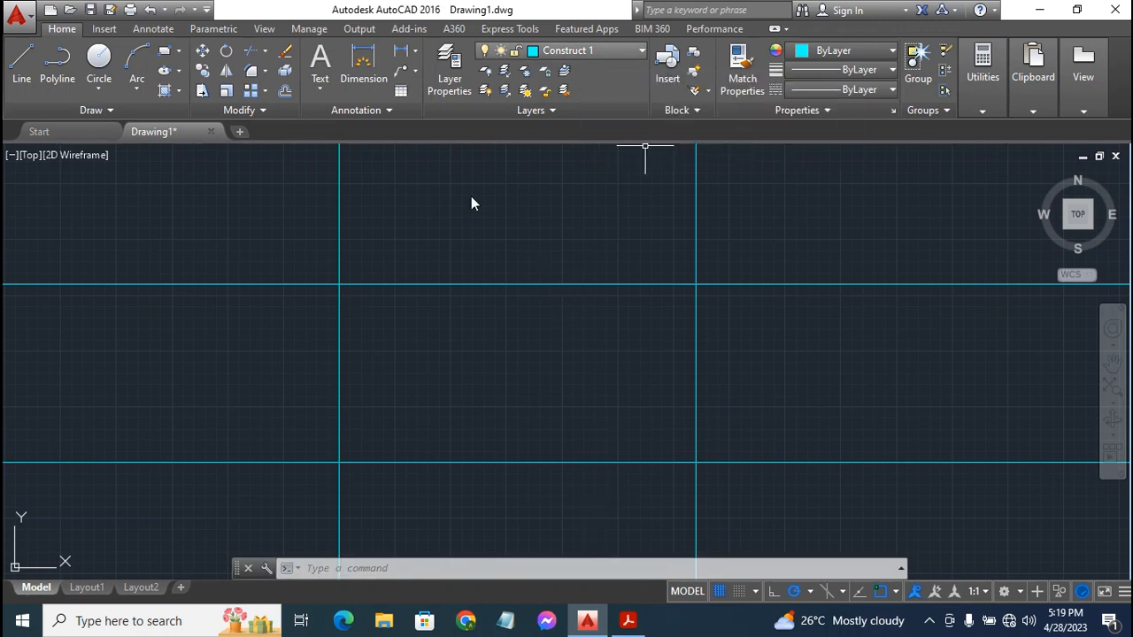
{"action": "left_click", "coordinate": [605, 48]}
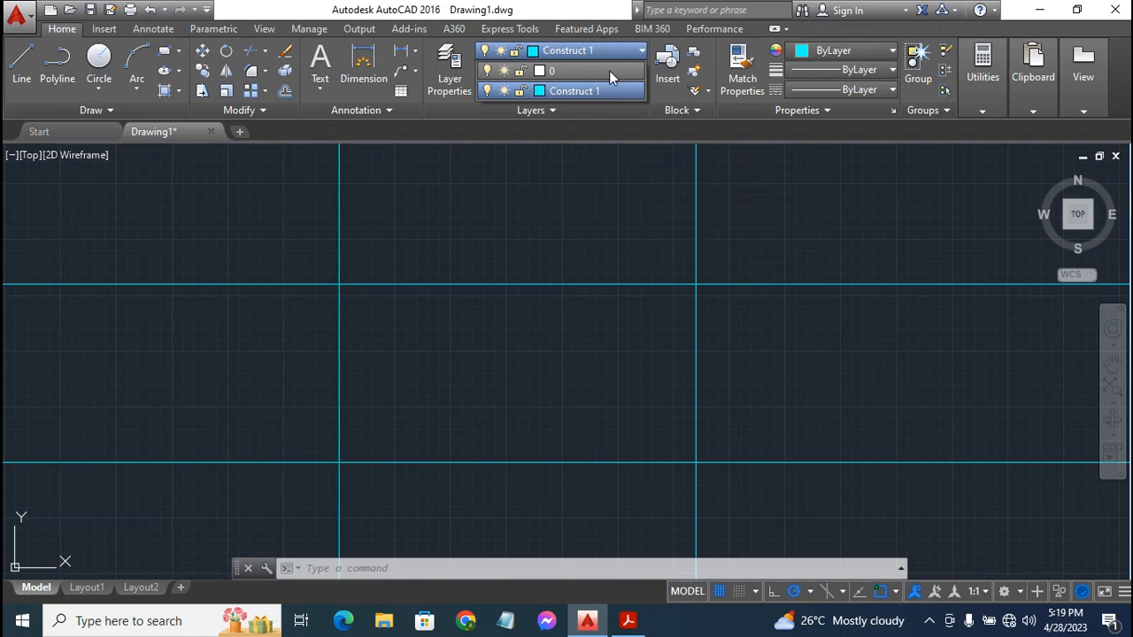
{"action": "left_click", "coordinate": [594, 72]}
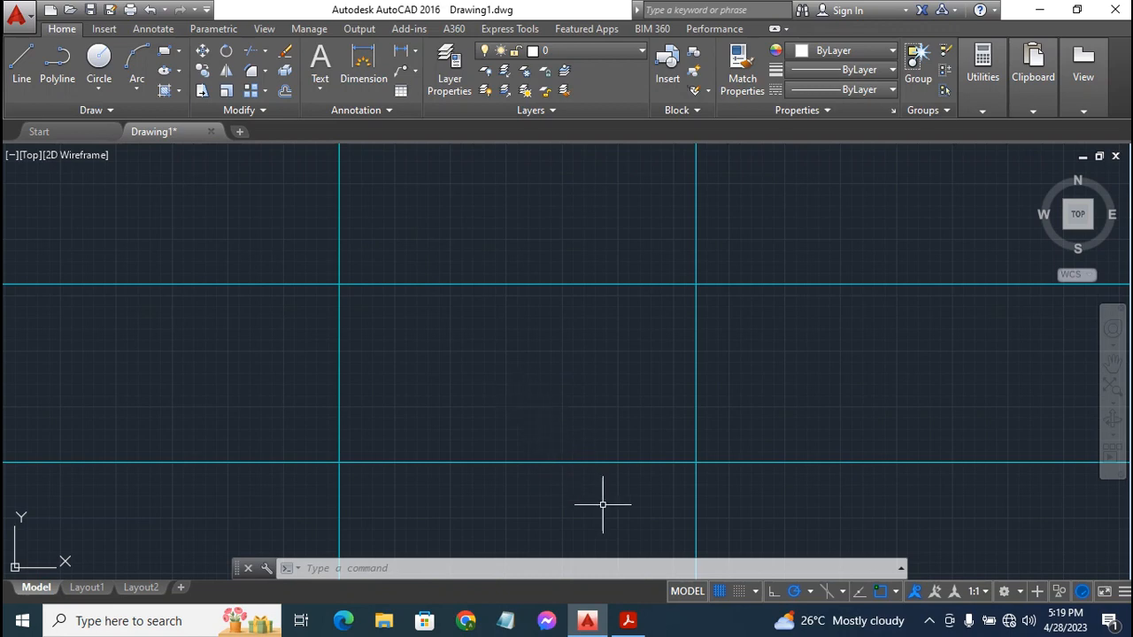
Check the Exercise 4 dimensions in Acrobat Reader and offset the left vertical construction line 120 to its right in AutoCAD
{"action": "left_click", "coordinate": [634, 621]}
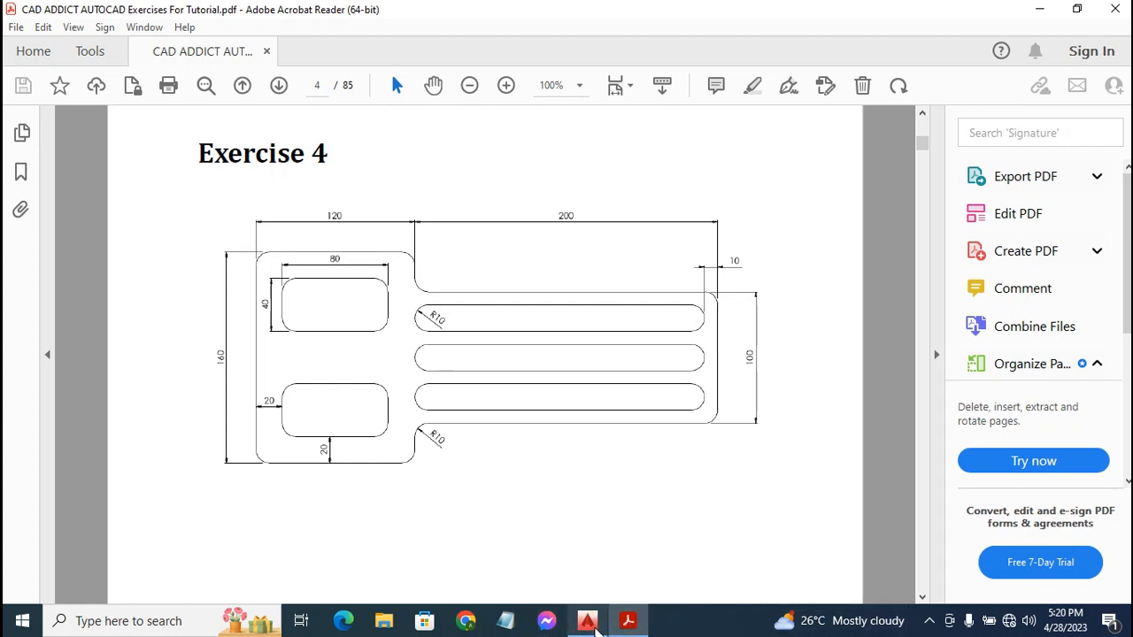
{"action": "mouse_move", "coordinate": [591, 624]}
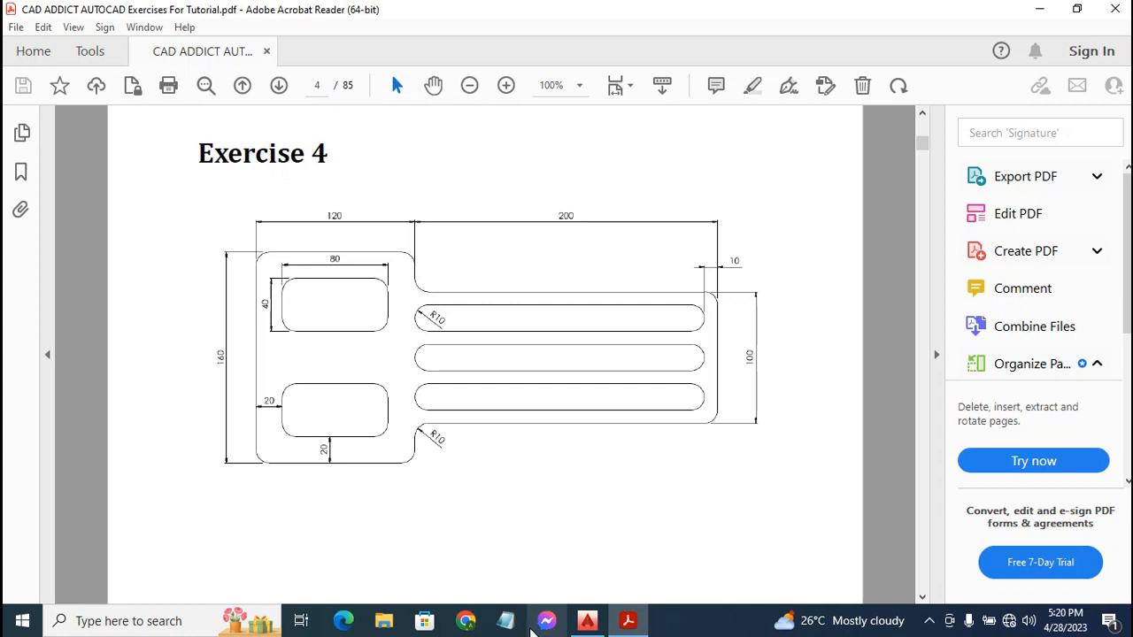
{"action": "left_click", "coordinate": [587, 621]}
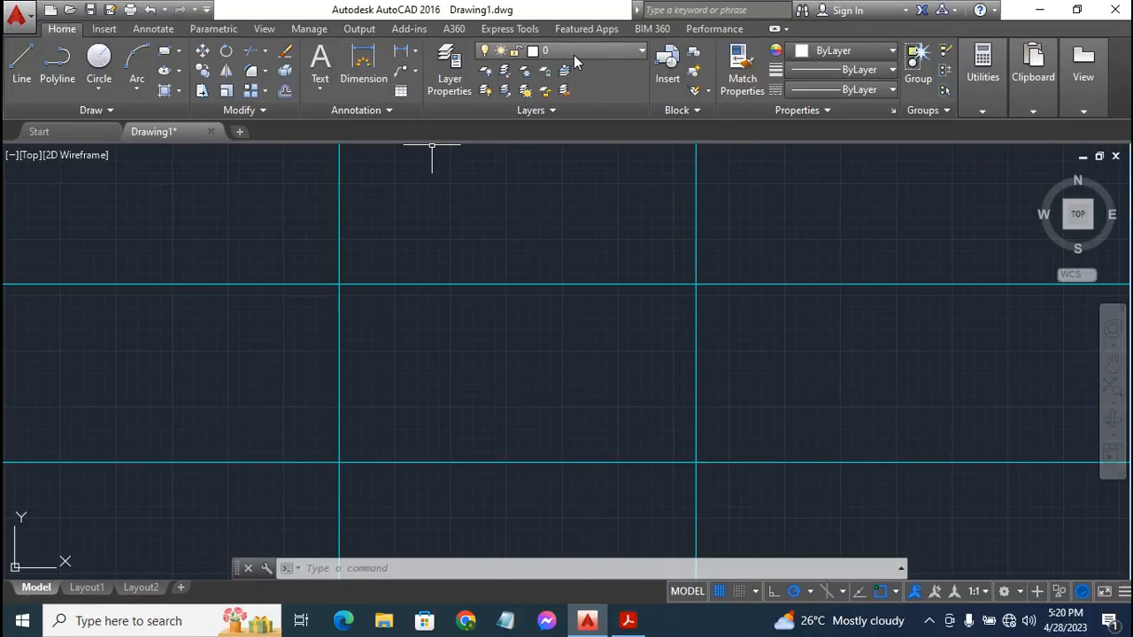
{"action": "left_click", "coordinate": [281, 93]}
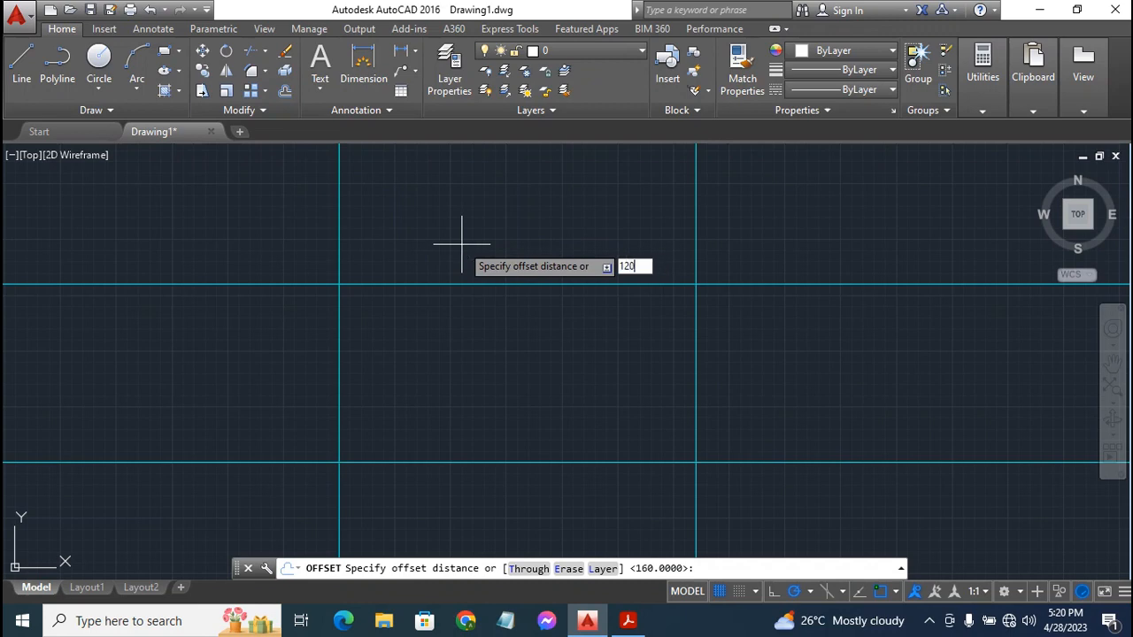
{"action": "key", "text": "Return"}
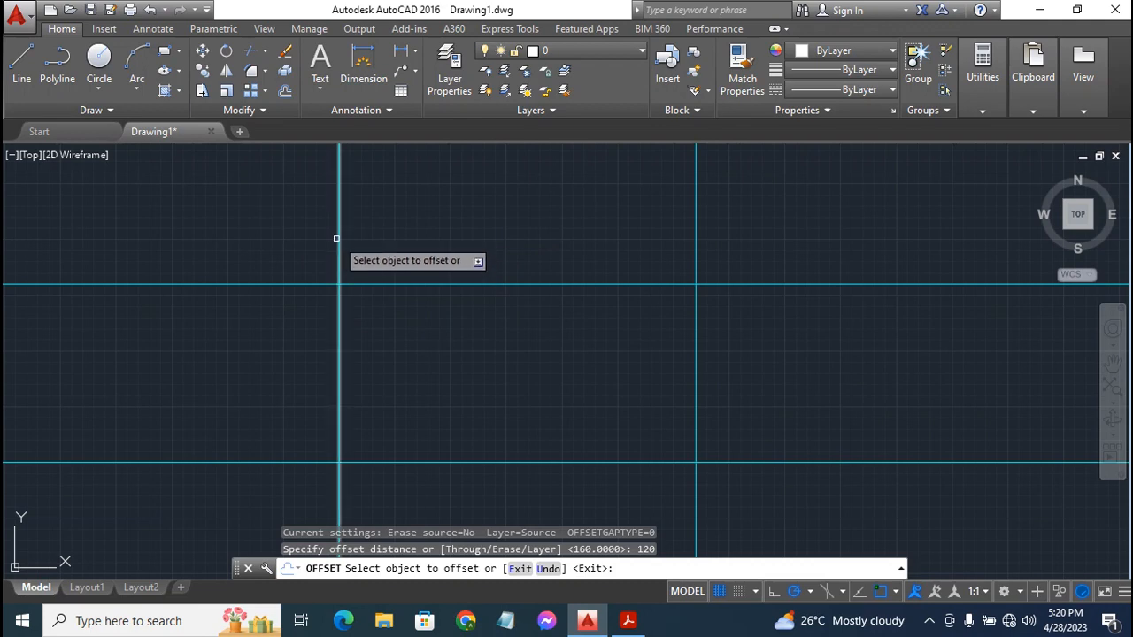
{"action": "left_click", "coordinate": [339, 233]}
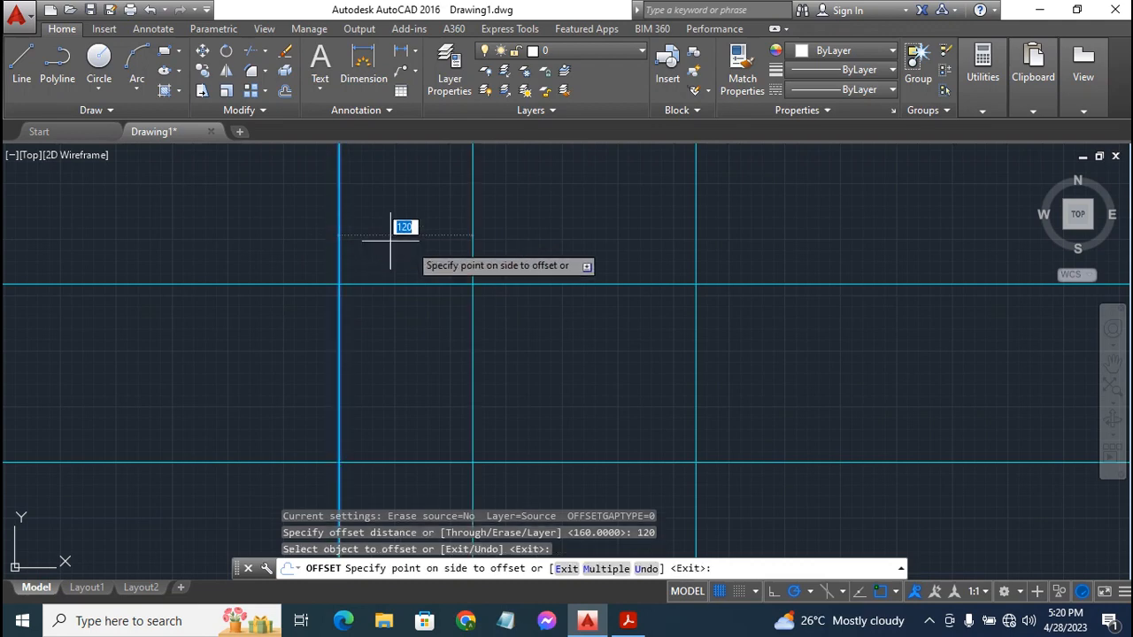
{"action": "left_click", "coordinate": [476, 251]}
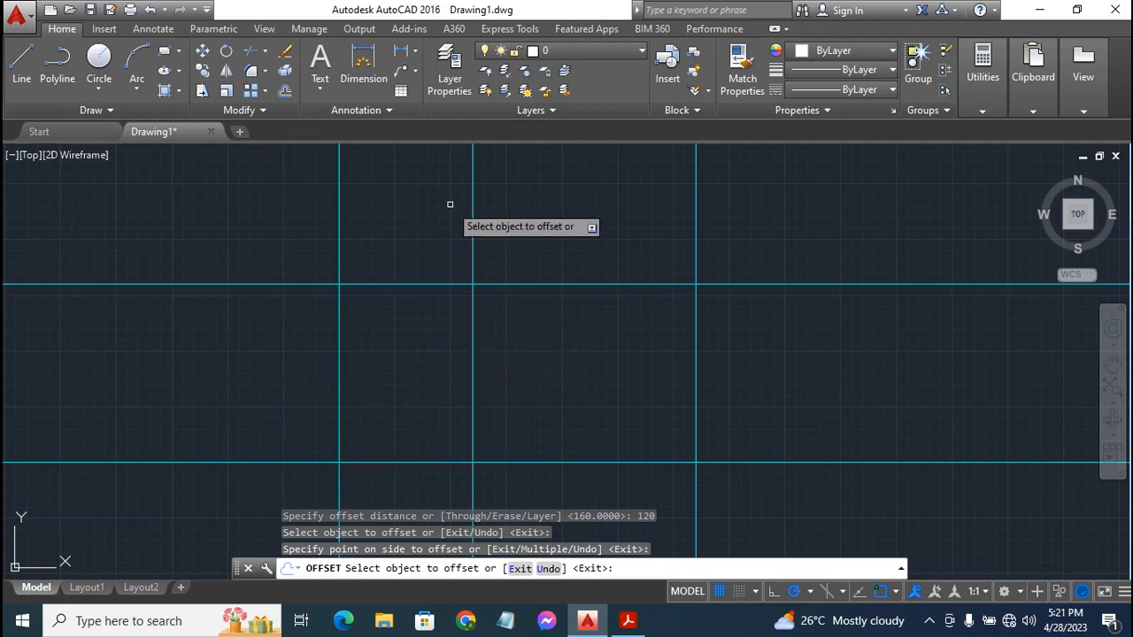
{"action": "key", "text": "Escape"}
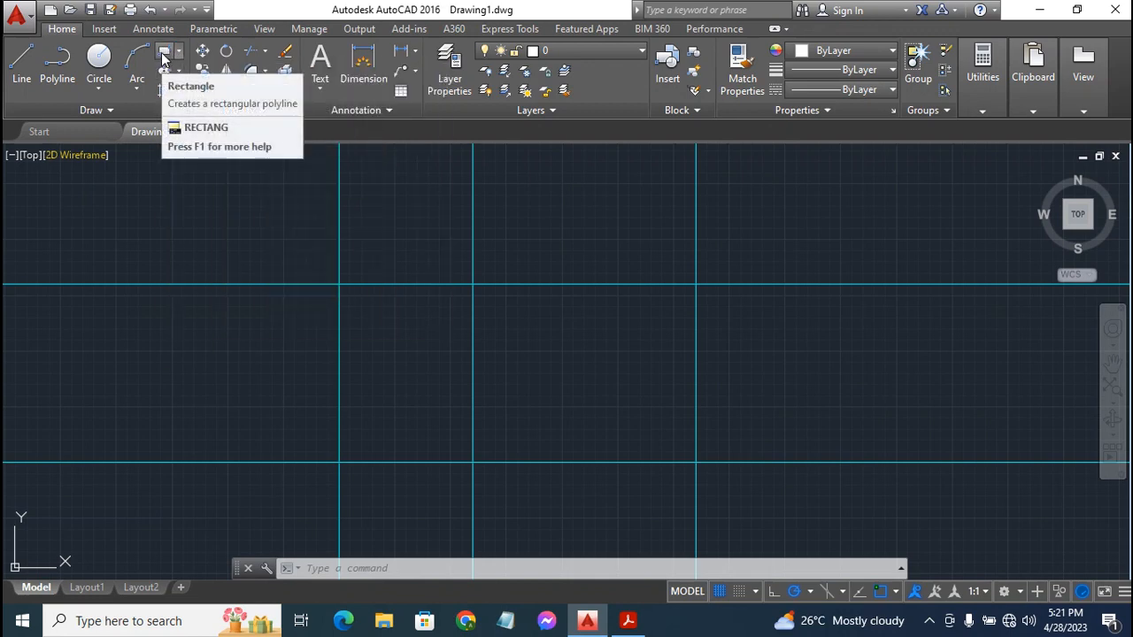
Draw a 120 by 160 rectangle between the left and middle vertical construction lines, from the upper to the lower horizontal construction line
{"action": "left_click", "coordinate": [164, 55]}
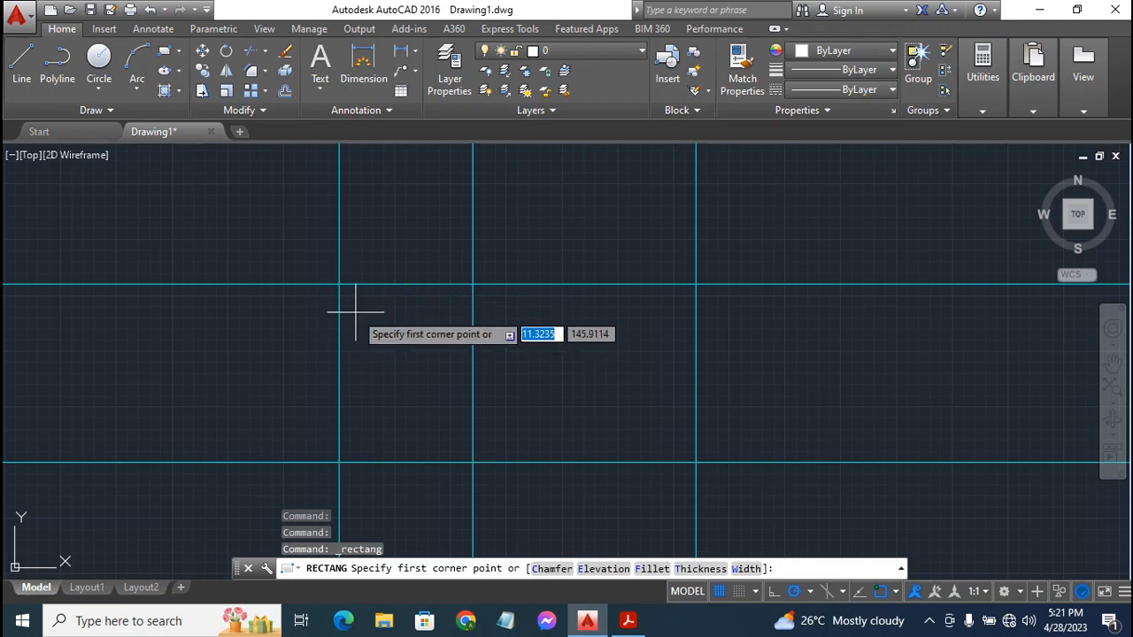
{"action": "left_click", "coordinate": [339, 285]}
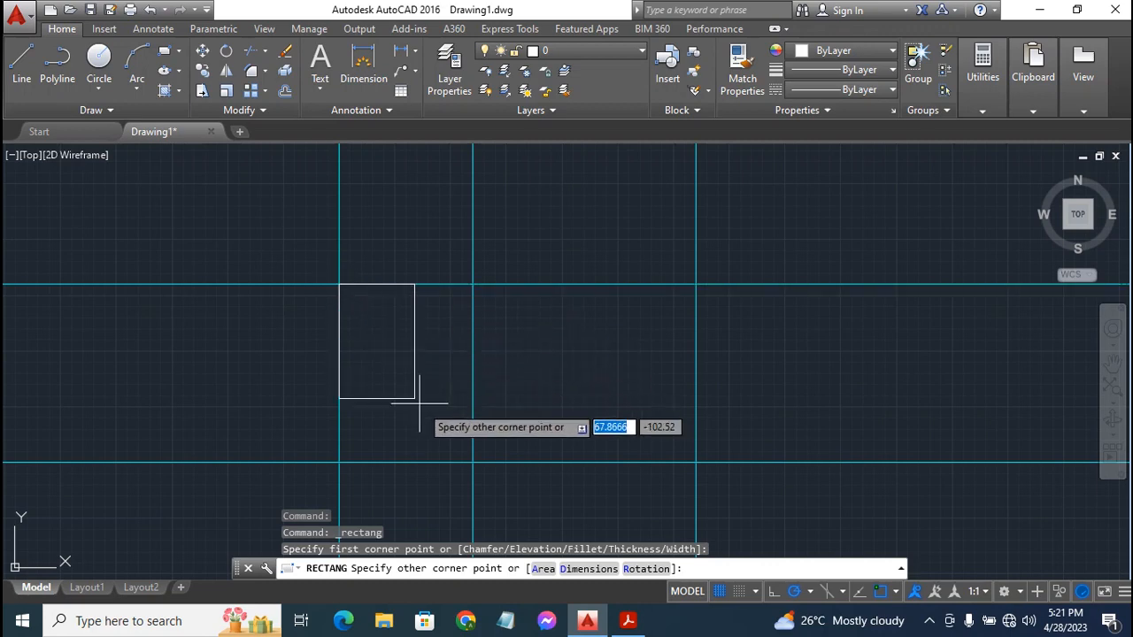
{"action": "left_click", "coordinate": [473, 461]}
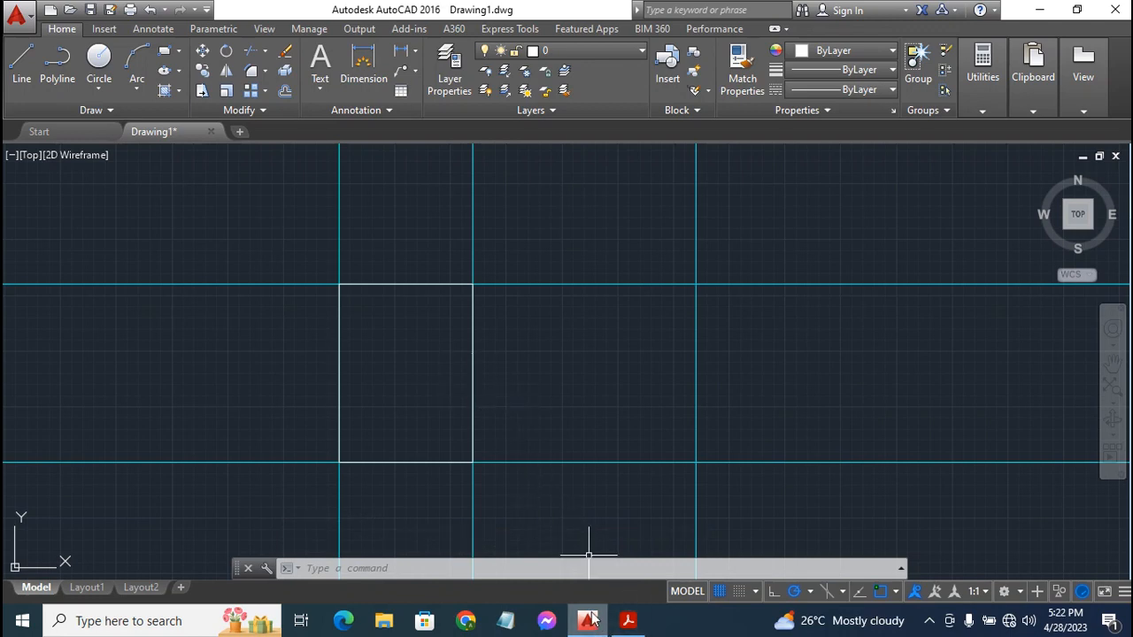
Check the Exercise 4 drawing in Acrobat Reader and offset the upper and lower horizontal construction lines 30 inward in AutoCAD
{"action": "left_click", "coordinate": [629, 620]}
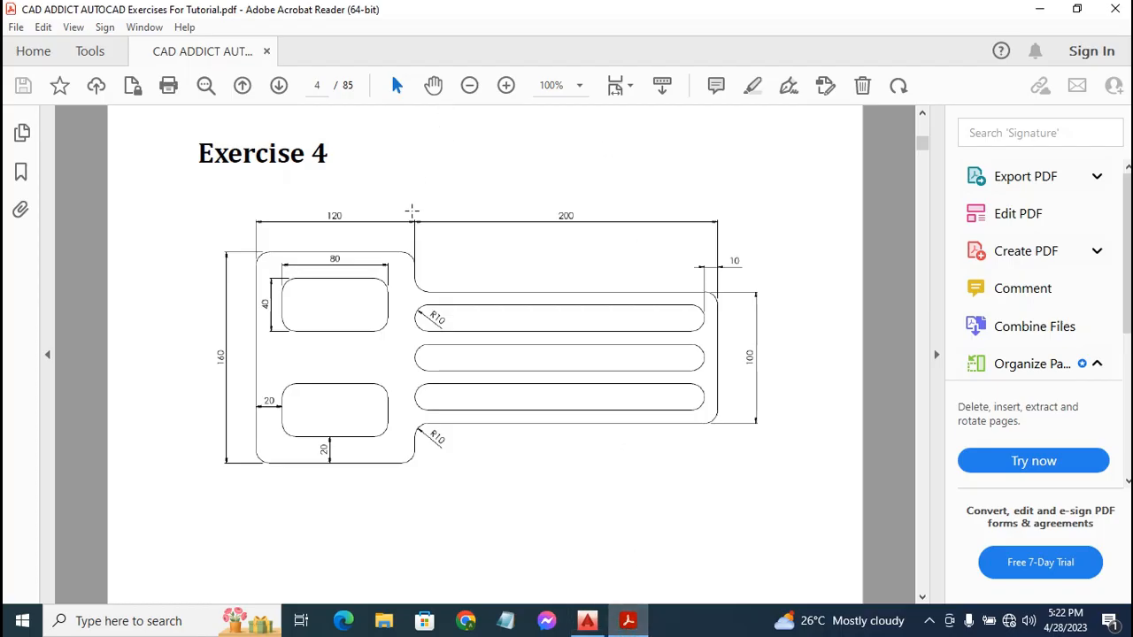
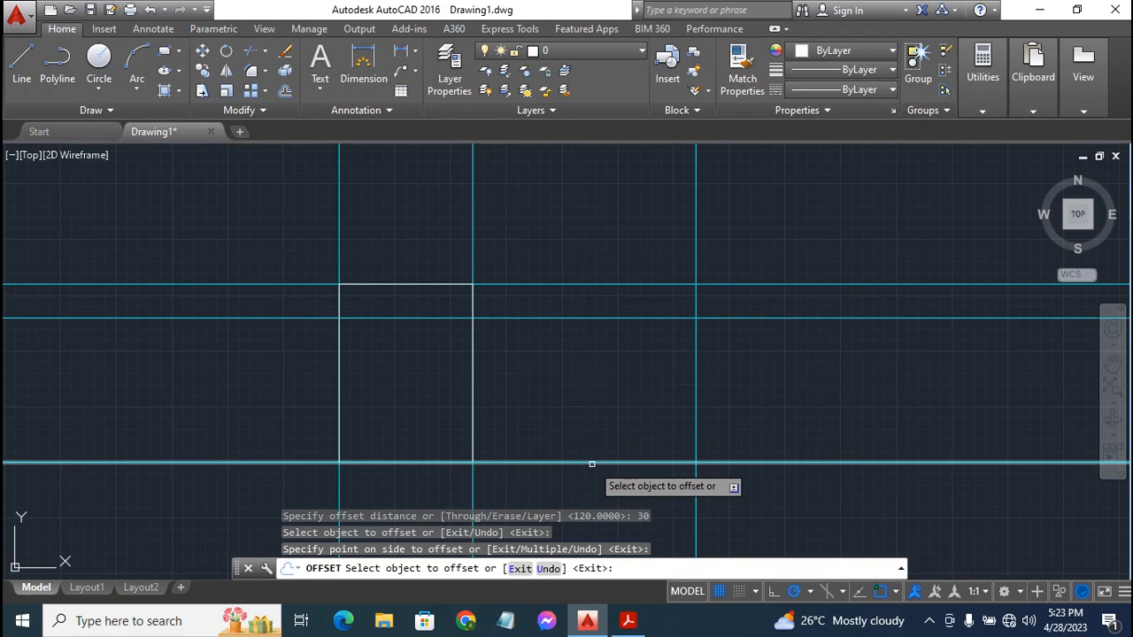
{"action": "left_click", "coordinate": [591, 461]}
{"action": "left_click", "coordinate": [783, 371]}
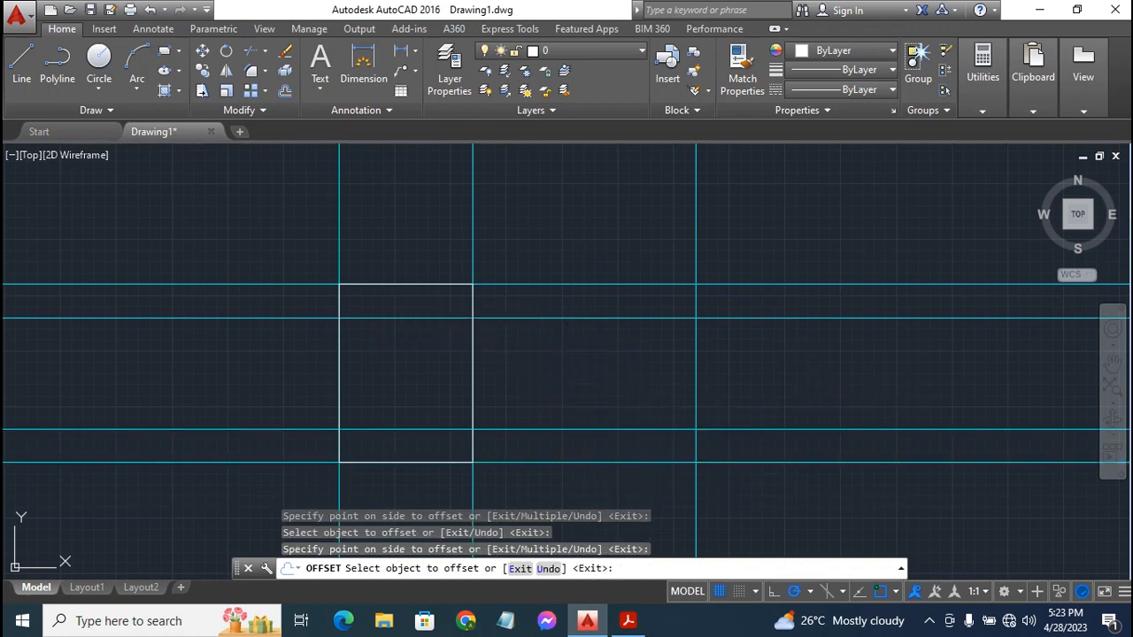
{"action": "key", "text": "Escape"}
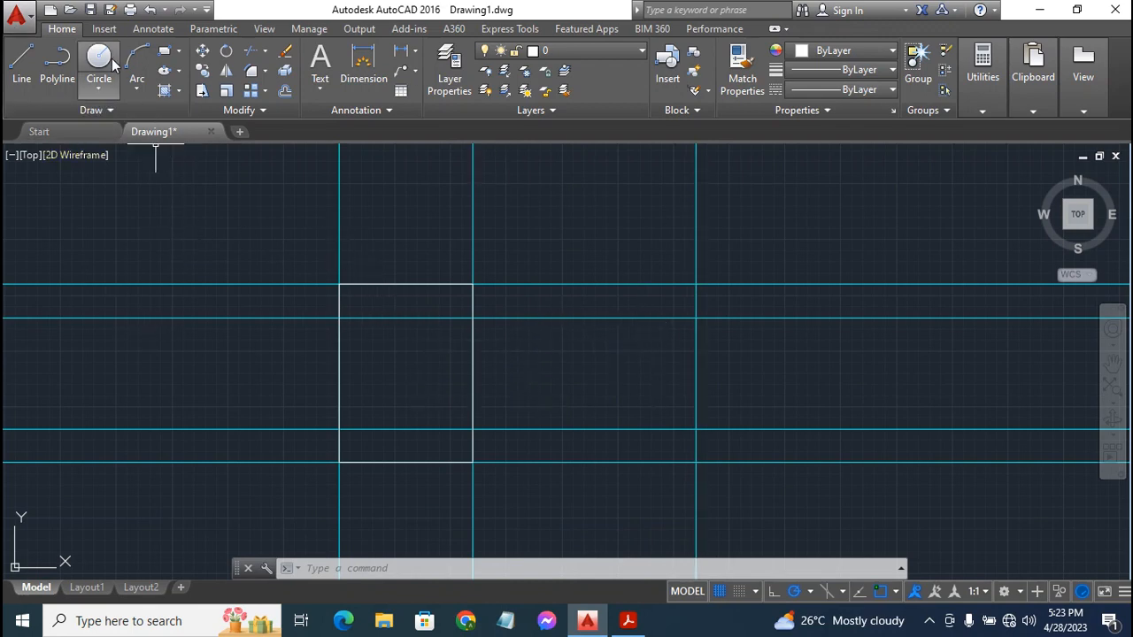
Draw a 200 by 100 rectangle between the middle and right vertical construction lines, bounded by the two inner horizontal lines
{"action": "left_click", "coordinate": [164, 55]}
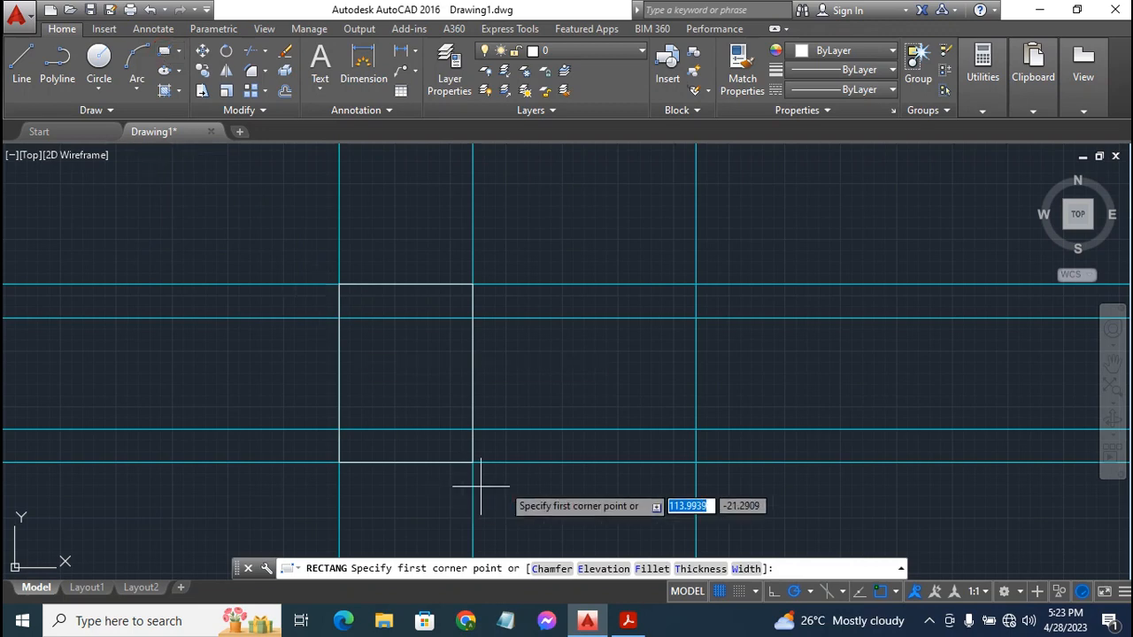
{"action": "left_click", "coordinate": [473, 317]}
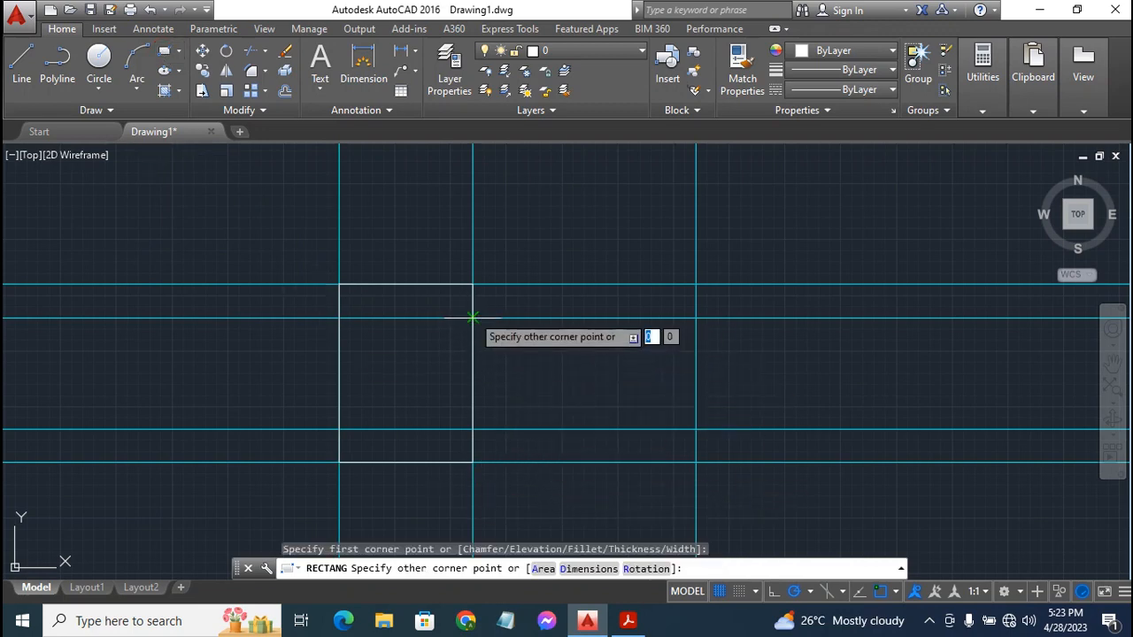
{"action": "left_click", "coordinate": [696, 428]}
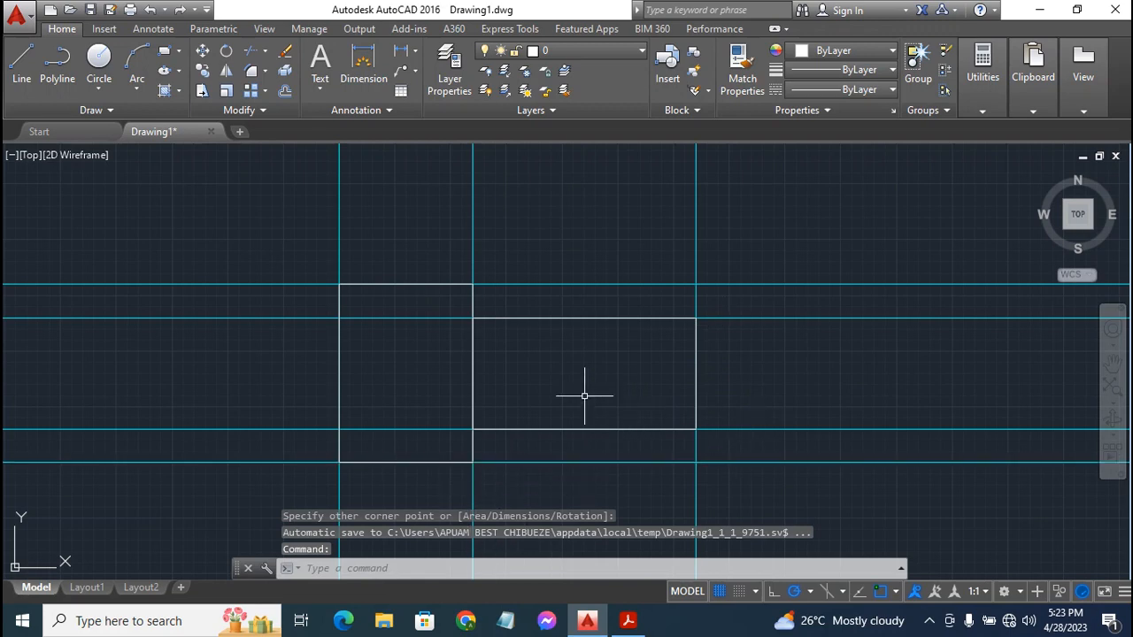
Check the plate outline in Acrobat Reader and trim away the shared edge between the two rectangles in AutoCAD
{"action": "left_click", "coordinate": [625, 621]}
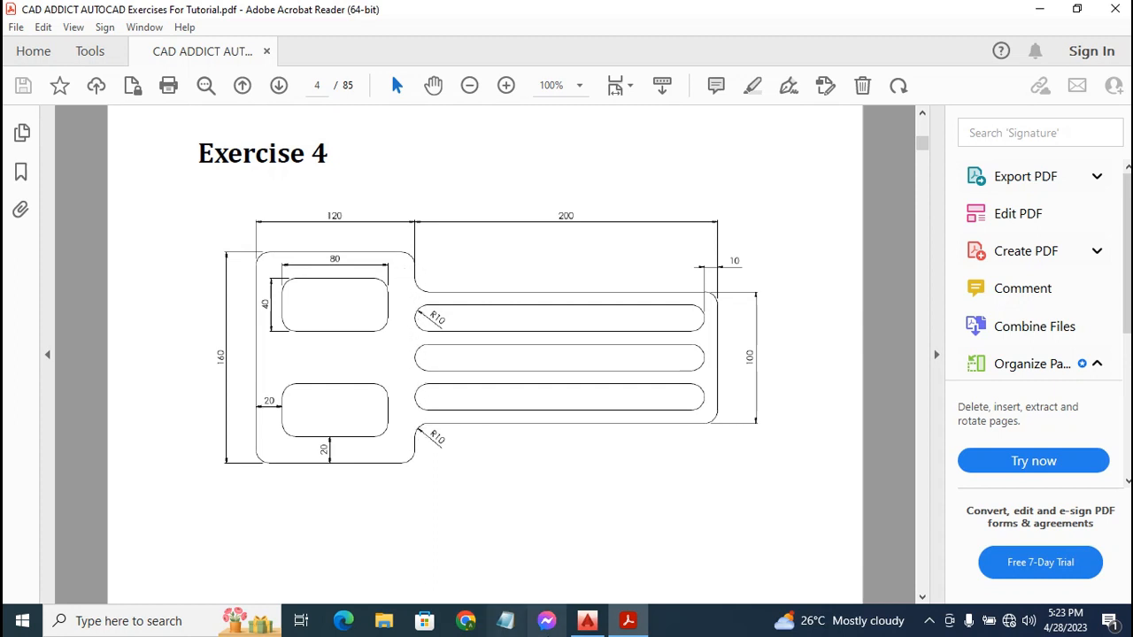
{"action": "left_click", "coordinate": [587, 621]}
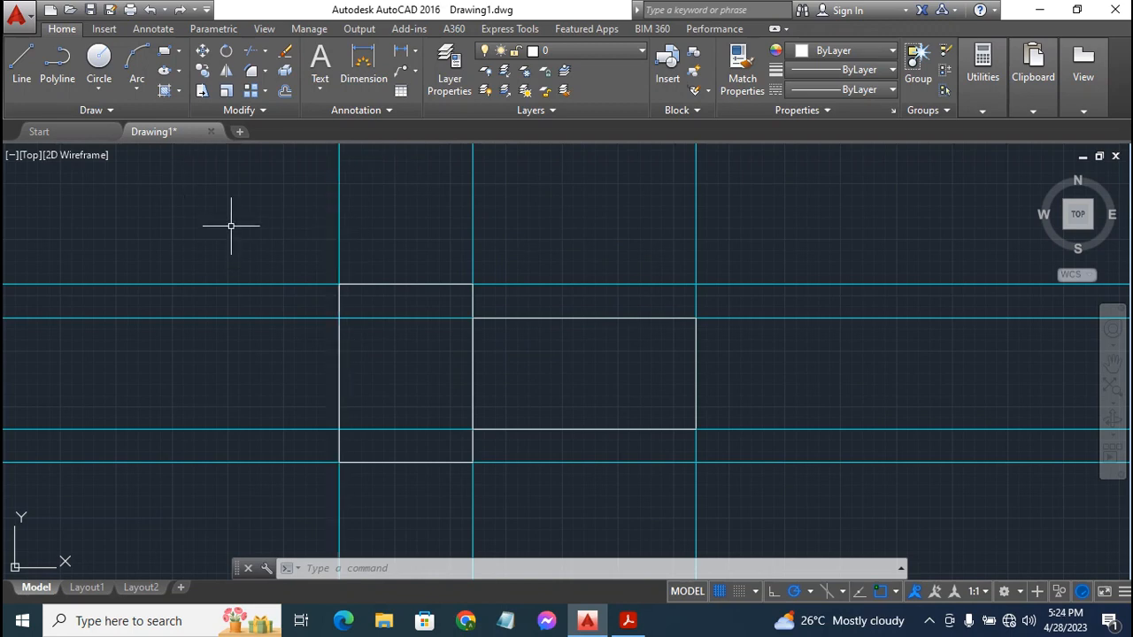
{"action": "left_click", "coordinate": [255, 52]}
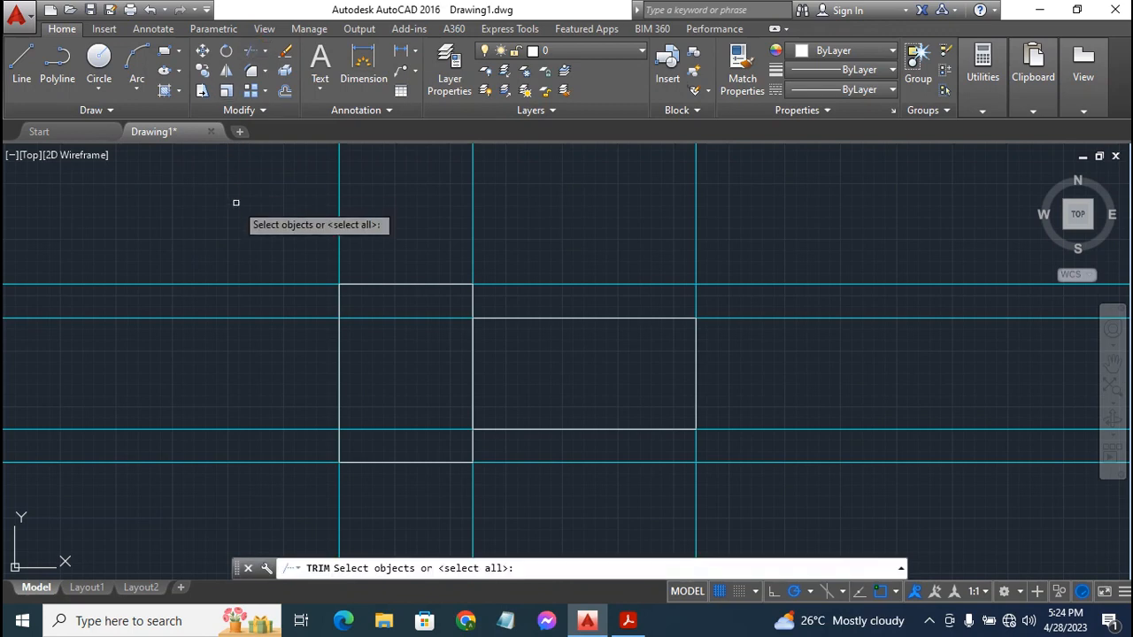
{"action": "key", "text": "Return"}
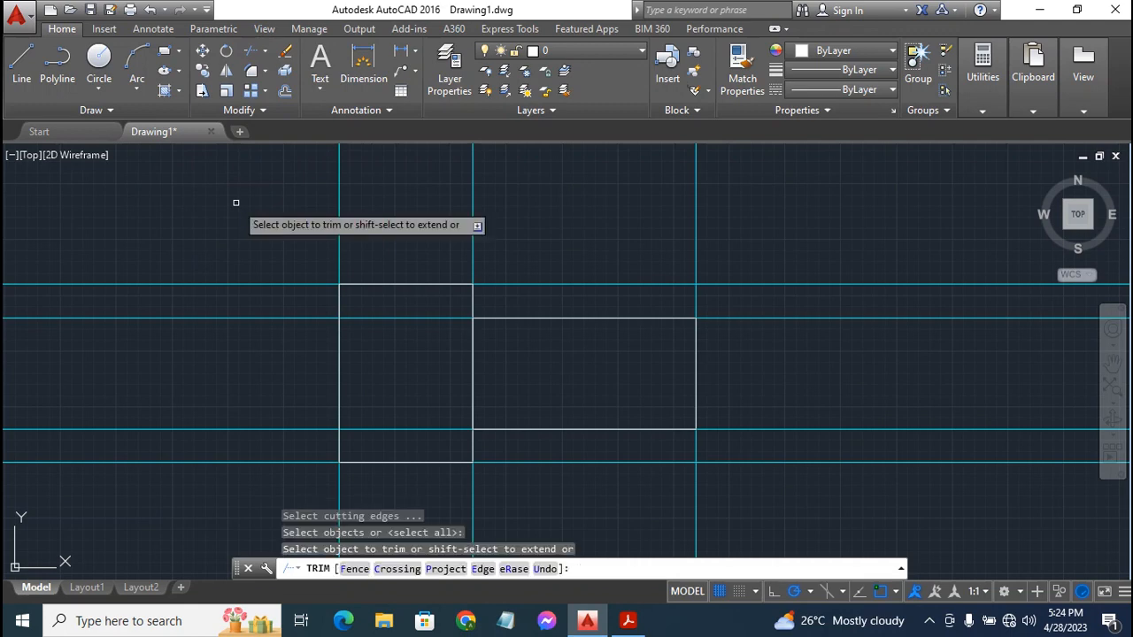
{"action": "left_click", "coordinate": [475, 365]}
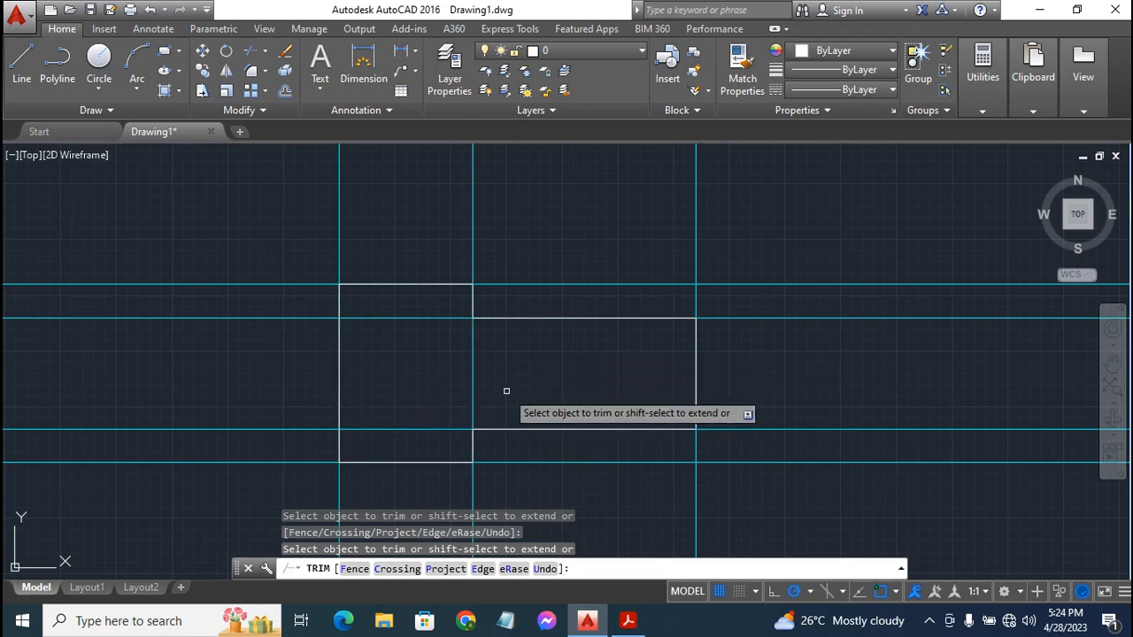
Check the Exercise 4 dimensions in Acrobat Reader and offset the two inner horizontal construction lines 10 inward in AutoCAD
{"action": "key", "text": "Escape"}
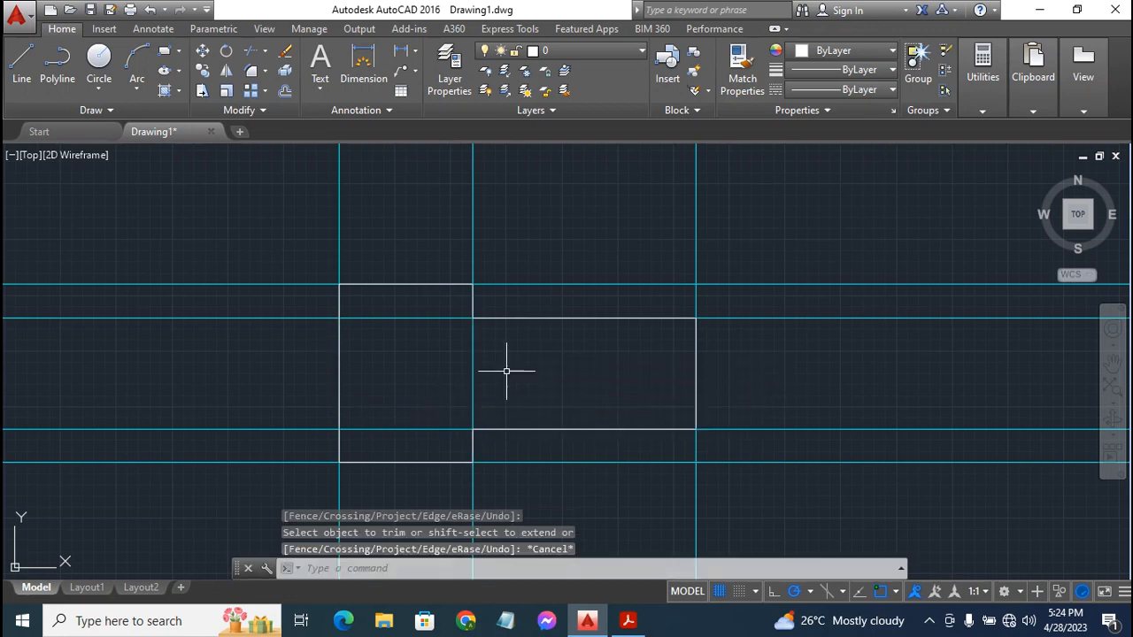
{"action": "left_click", "coordinate": [627, 623]}
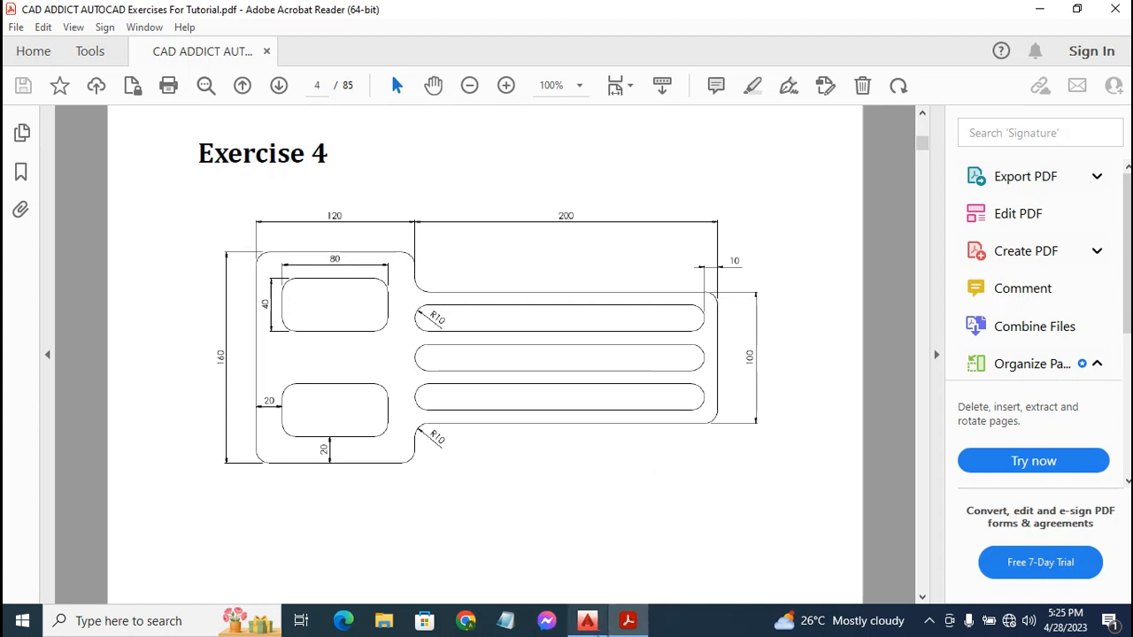
{"action": "left_click", "coordinate": [586, 622]}
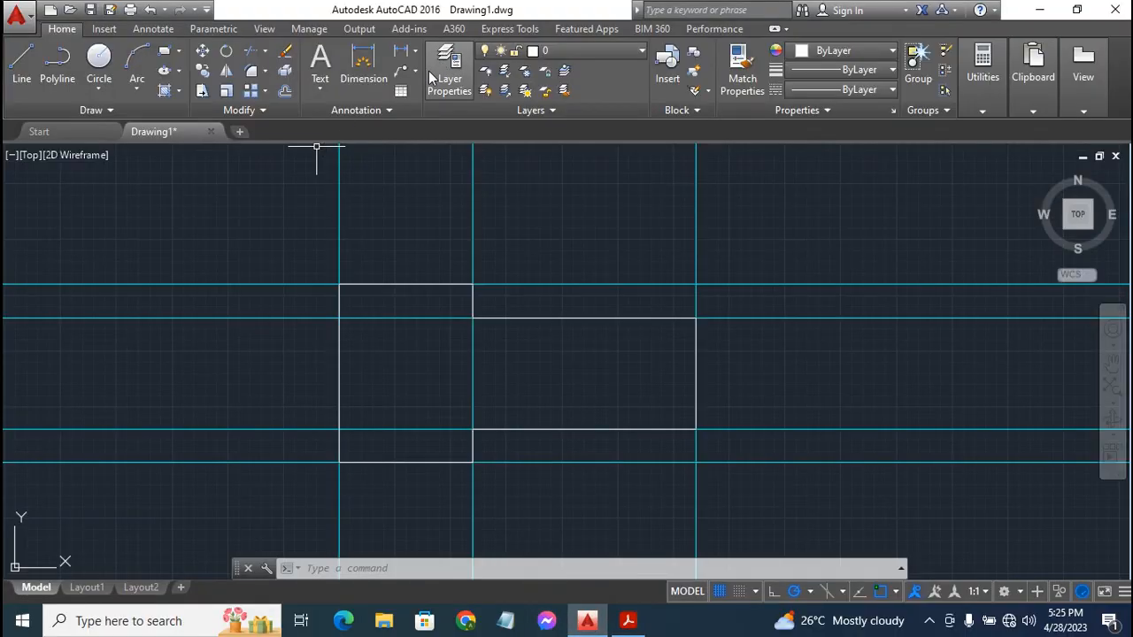
{"action": "left_click", "coordinate": [284, 92]}
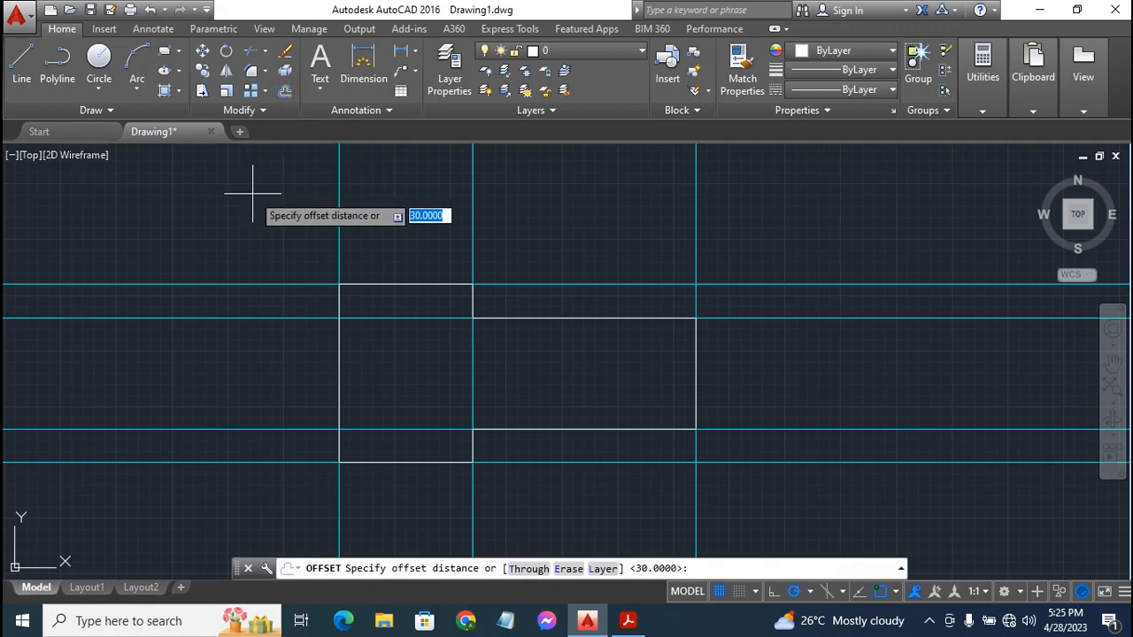
{"action": "type", "text": "10"}
{"action": "key", "text": "Return"}
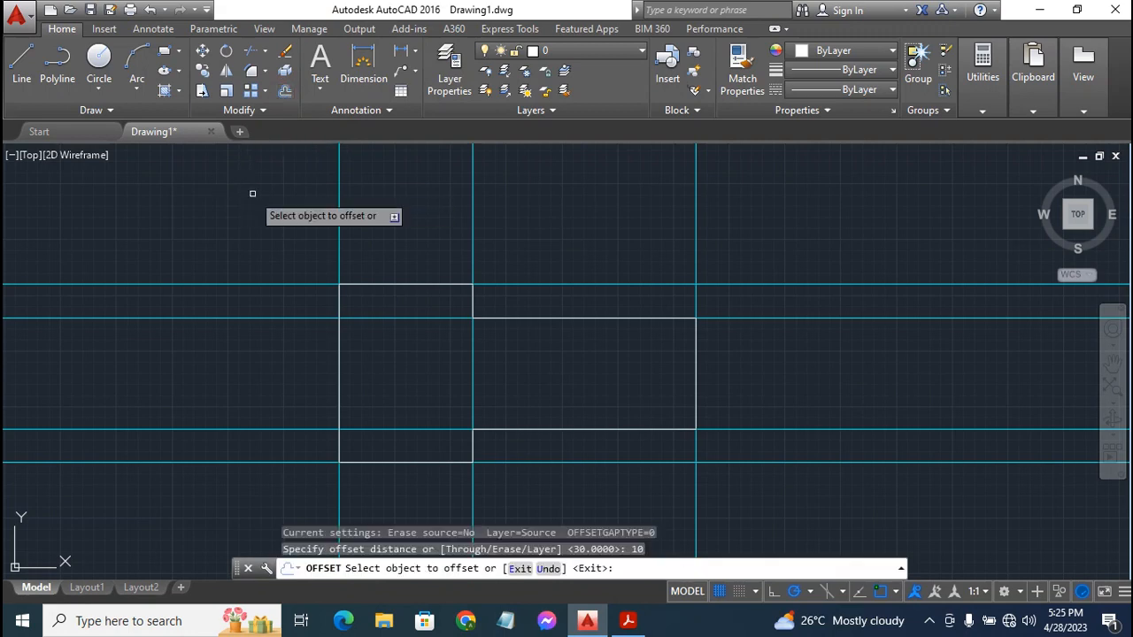
{"action": "left_click", "coordinate": [749, 317]}
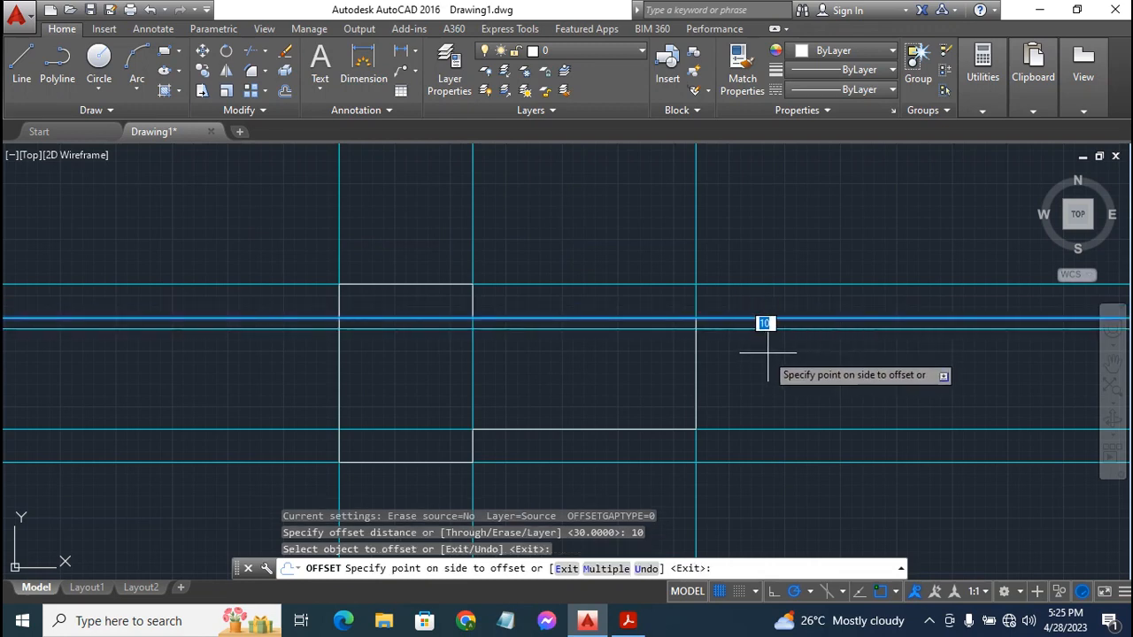
{"action": "left_click", "coordinate": [766, 353]}
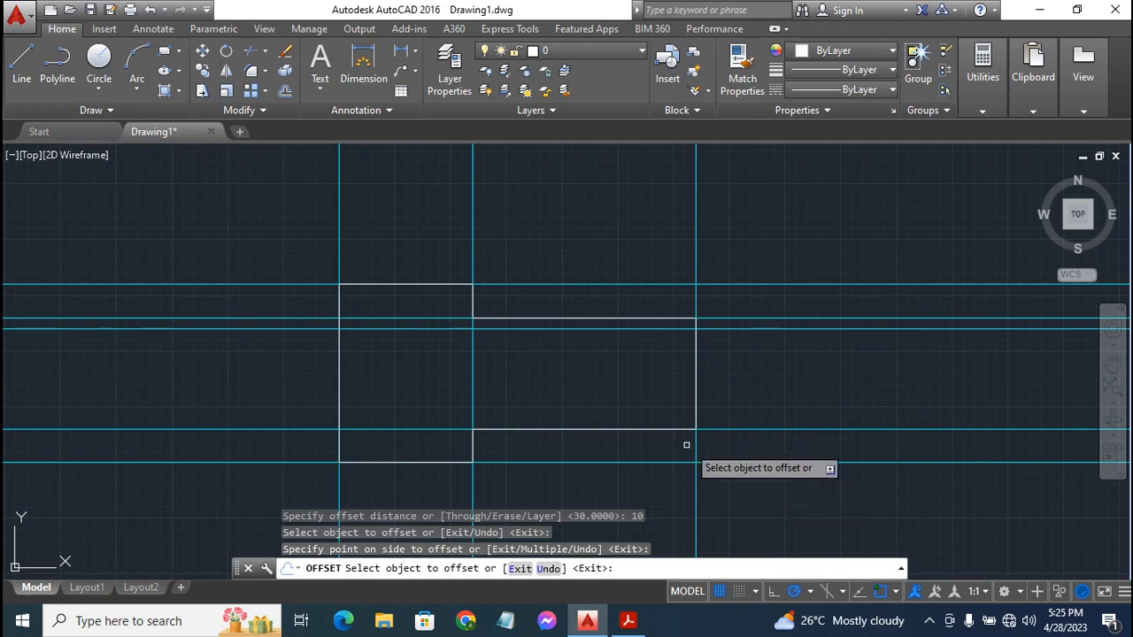
{"action": "left_click", "coordinate": [752, 429]}
{"action": "left_click", "coordinate": [753, 394]}
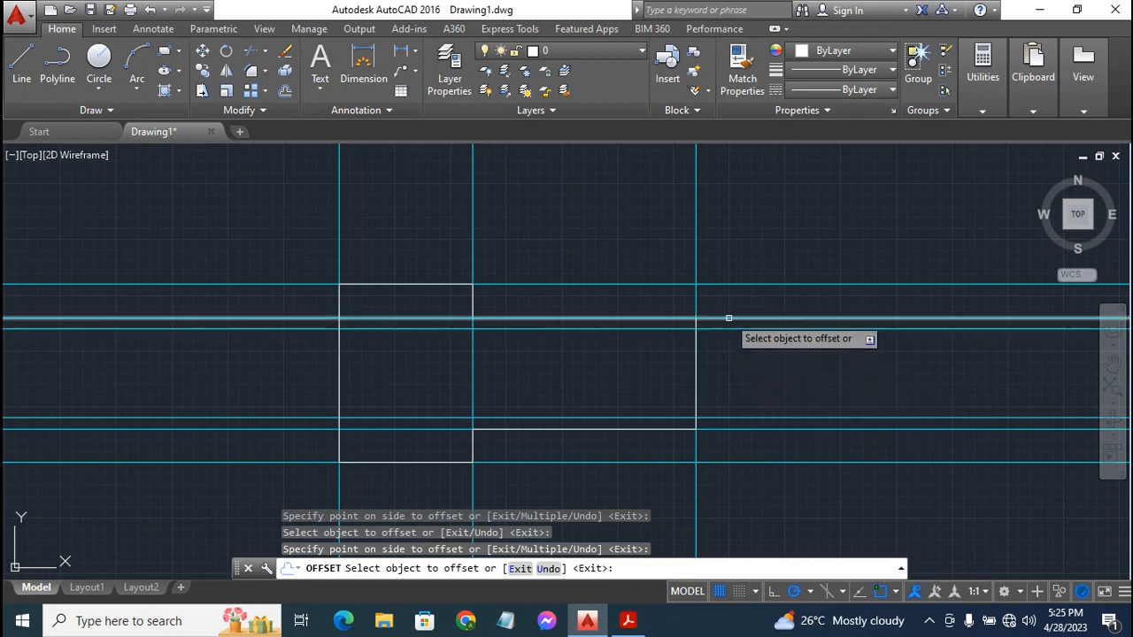
Offset the rightmost vertical construction line 10 to the left, into the plate
{"action": "left_click", "coordinate": [698, 229]}
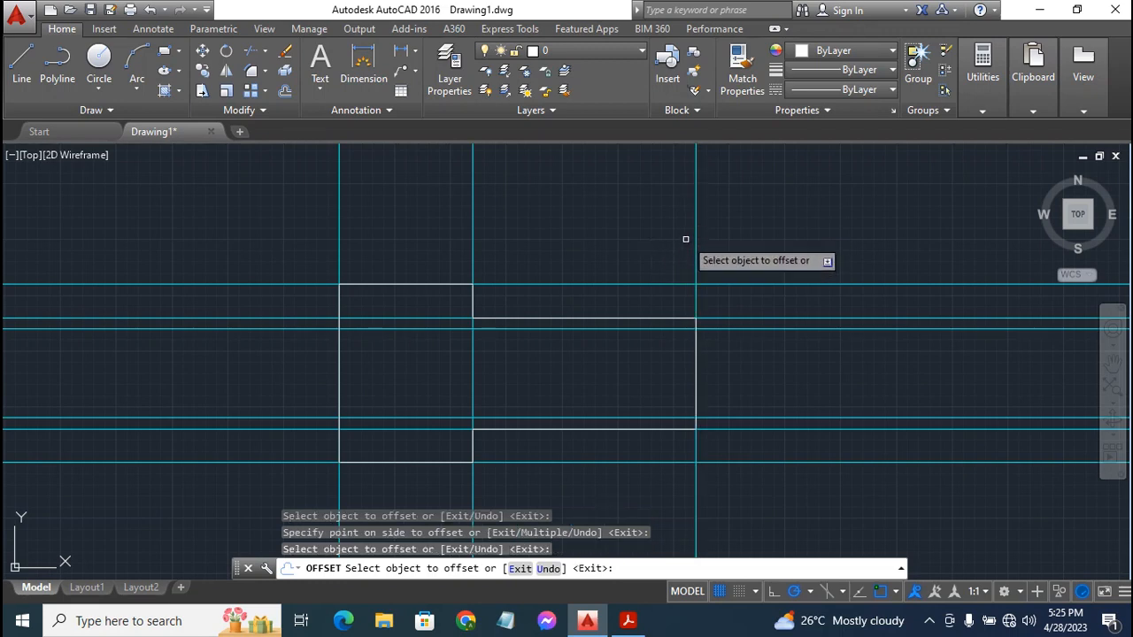
{"action": "left_click", "coordinate": [694, 223]}
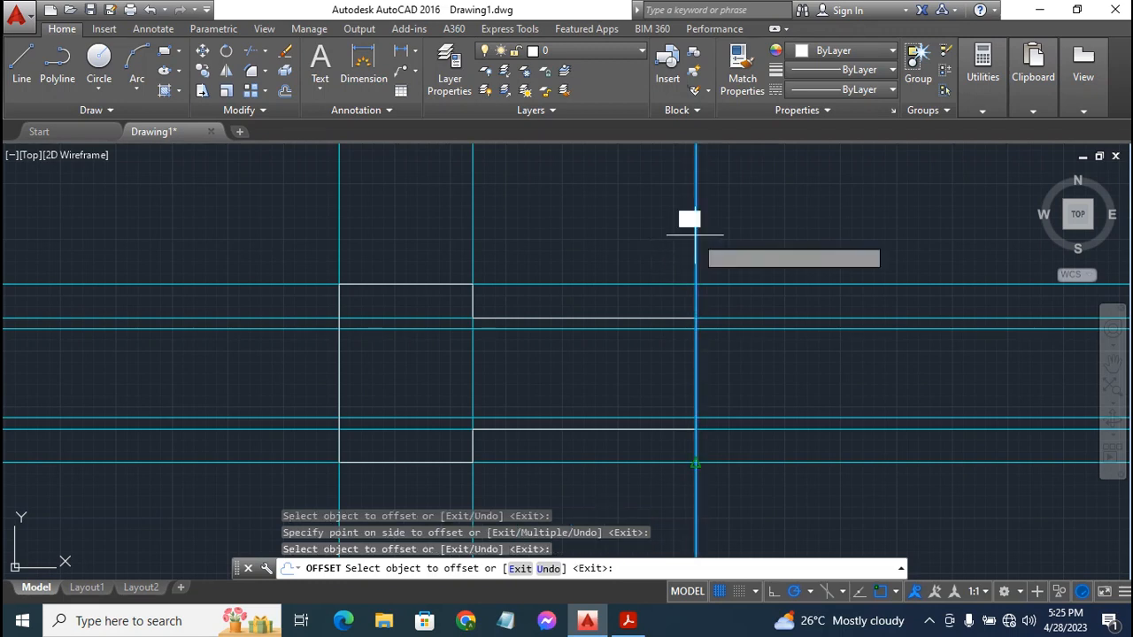
{"action": "left_click", "coordinate": [647, 239]}
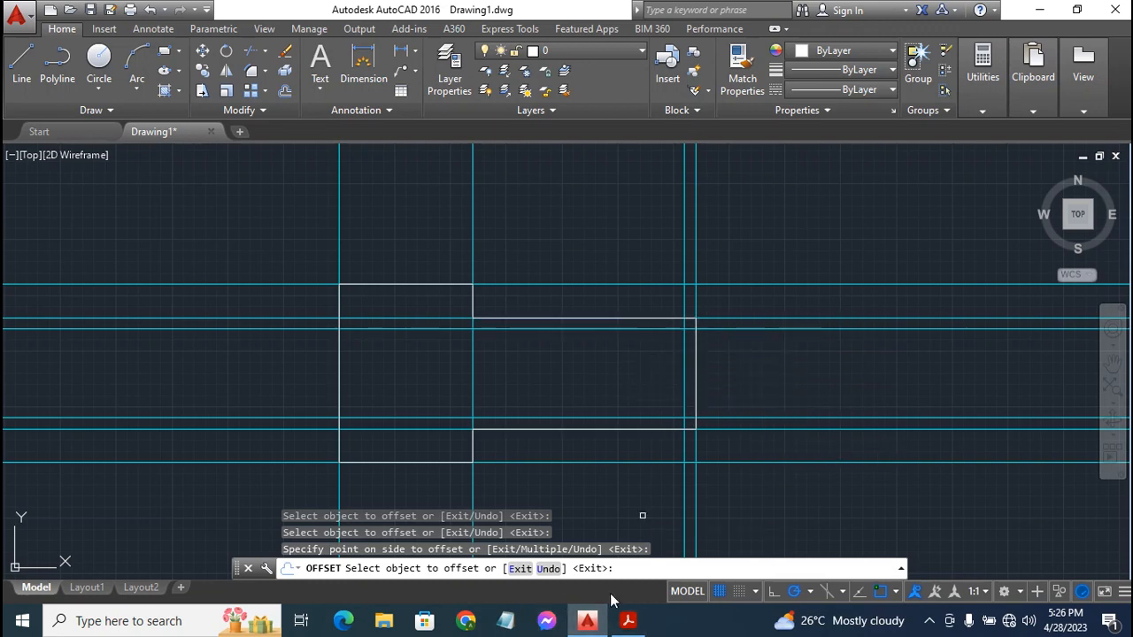
Check the slots in Acrobat Reader, and in AutoCAD offset the newest vertical line 10 left and the slots' upper boundary line 10 down
{"action": "left_click", "coordinate": [629, 621]}
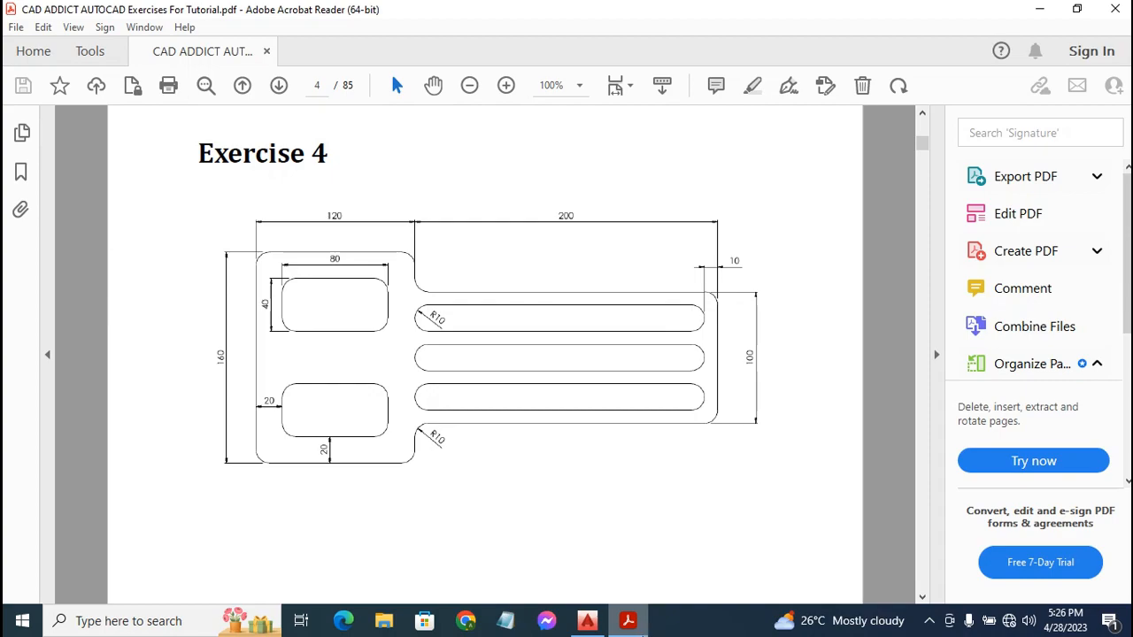
{"action": "left_click", "coordinate": [586, 620]}
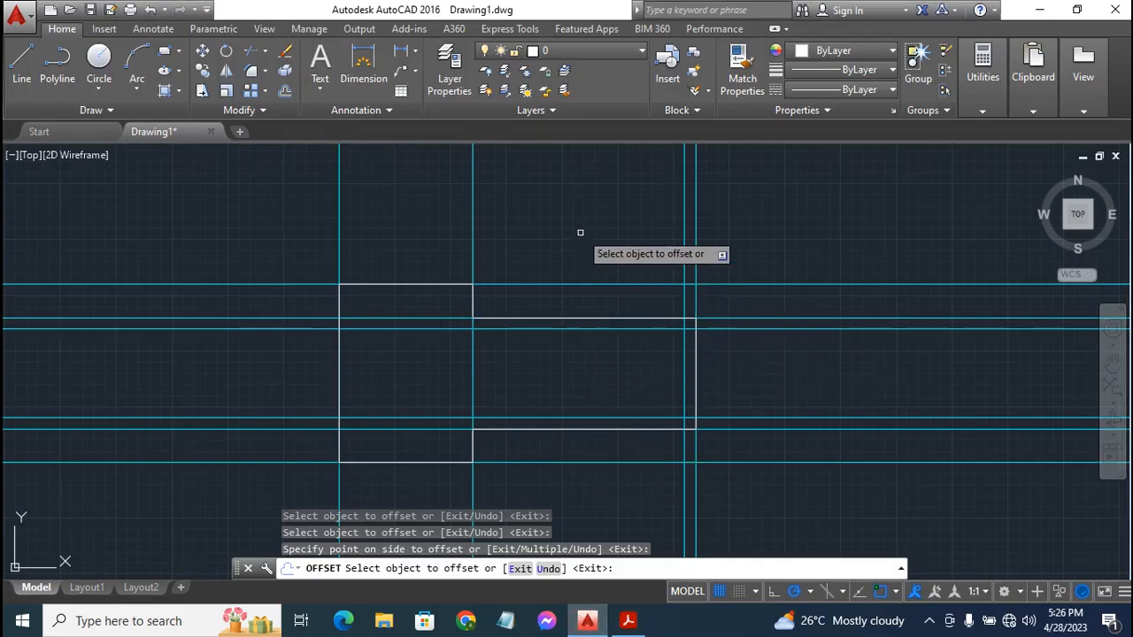
{"action": "key", "text": "Escape"}
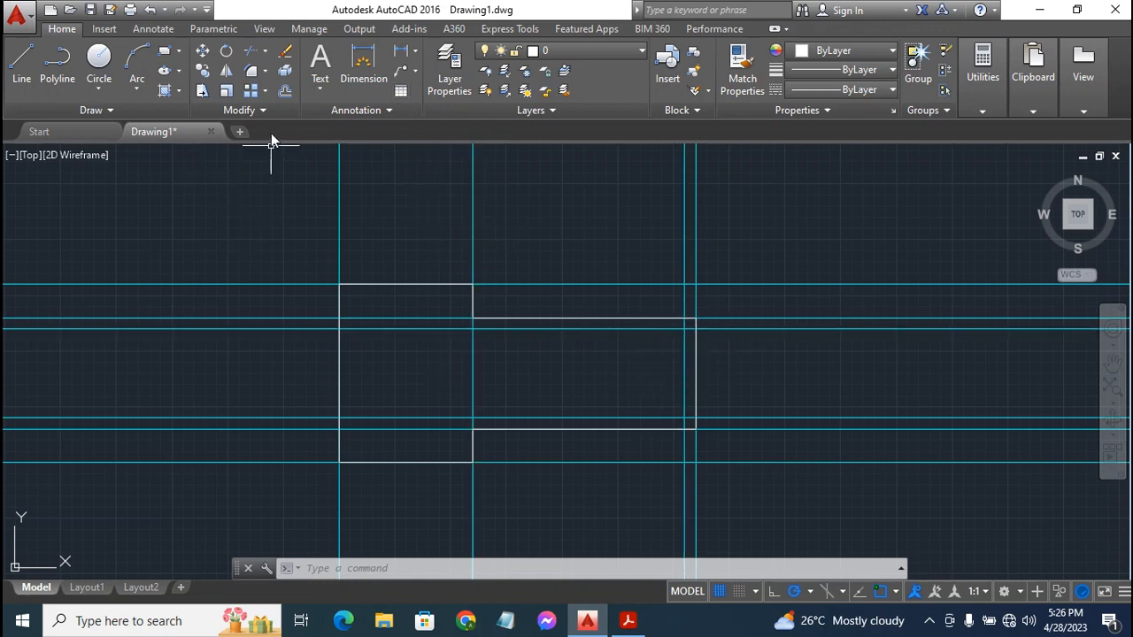
{"action": "left_click", "coordinate": [284, 90]}
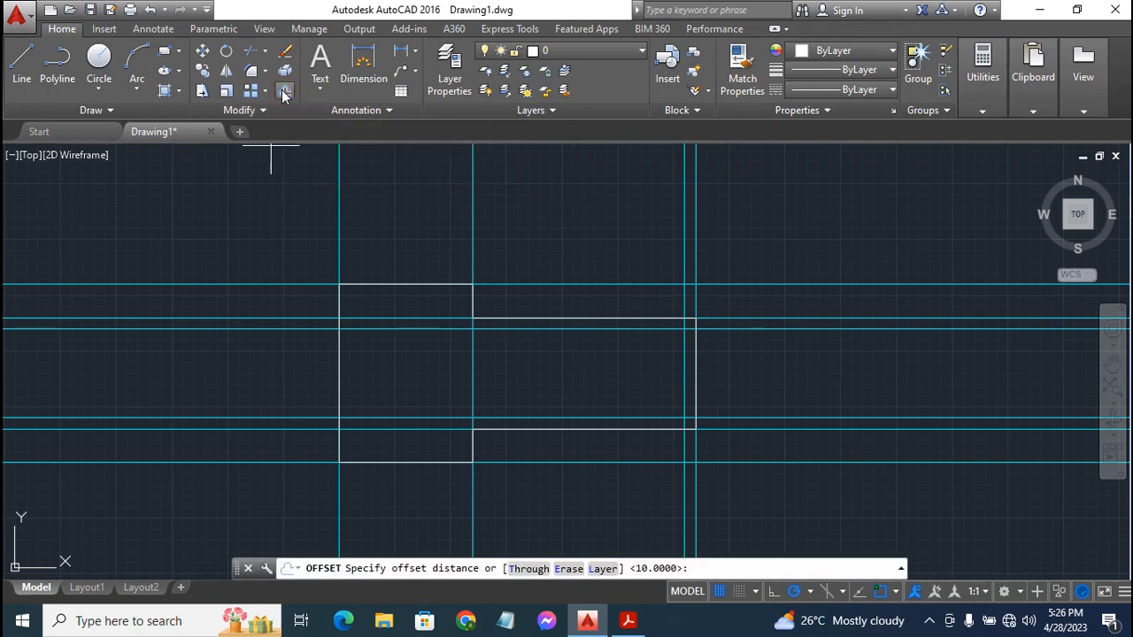
{"action": "type", "text": "1"}
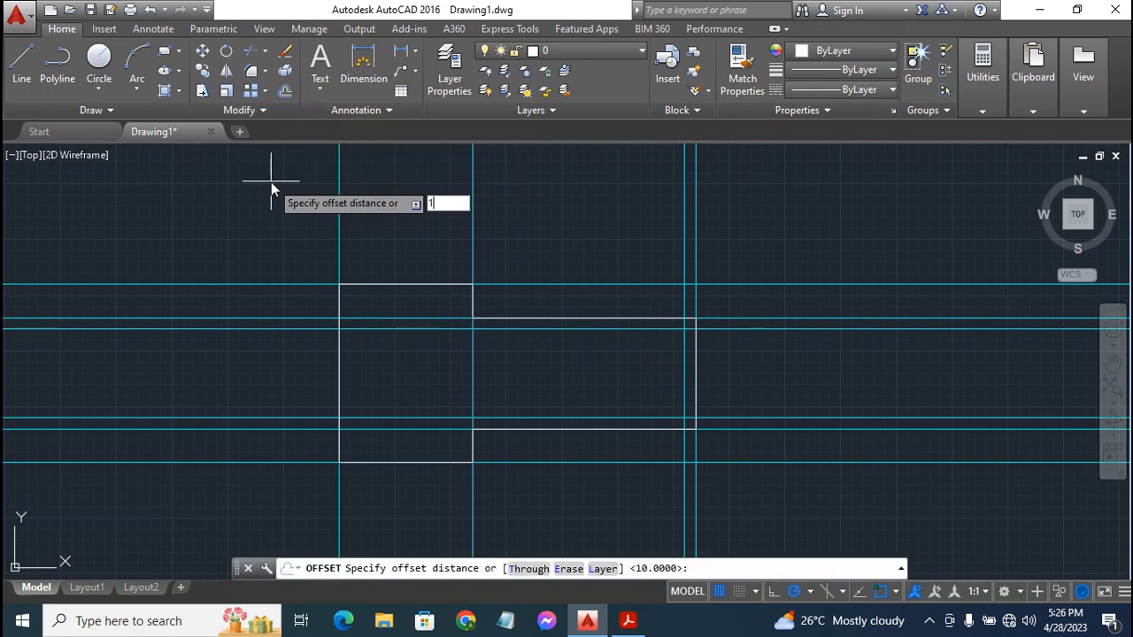
{"action": "type", "text": "0"}
{"action": "key", "text": "Return"}
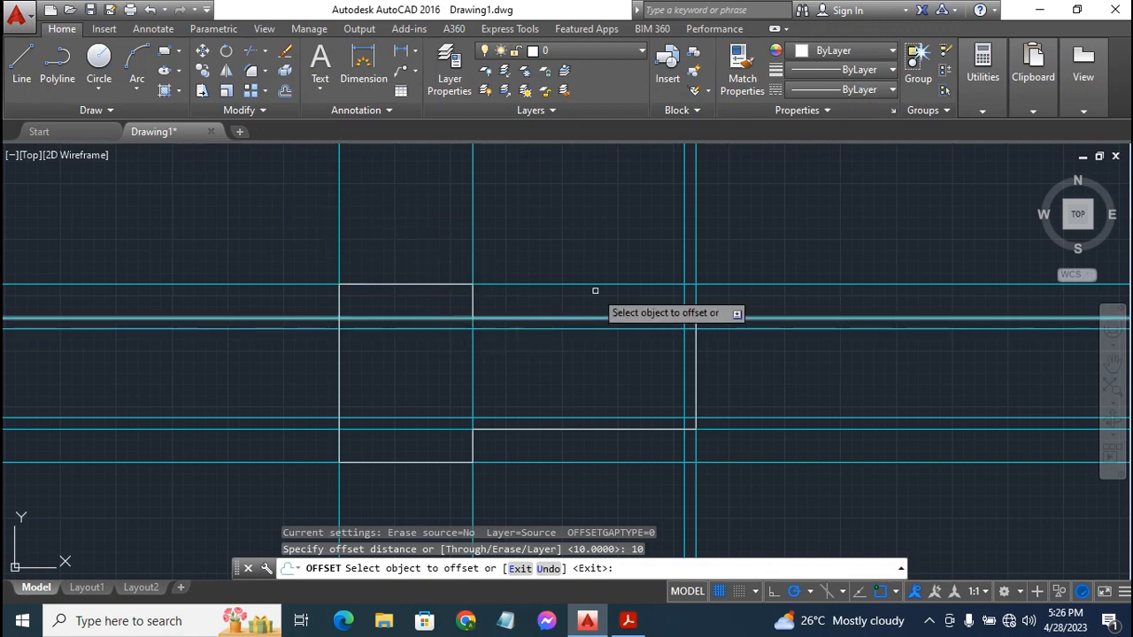
{"action": "left_click", "coordinate": [684, 345]}
{"action": "left_click", "coordinate": [639, 354]}
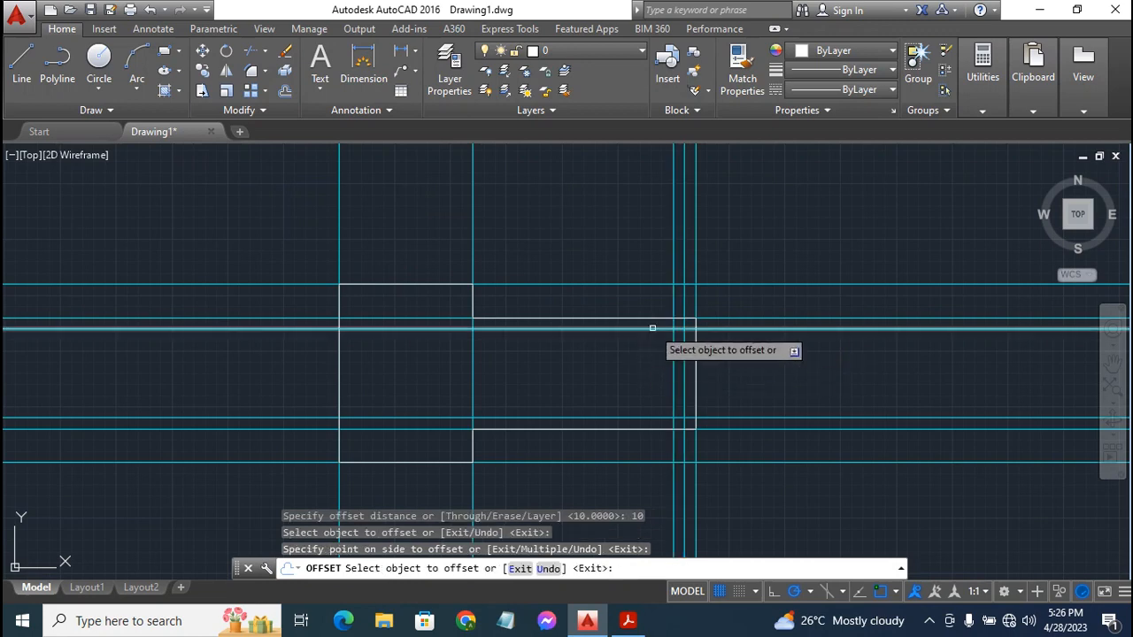
{"action": "left_click", "coordinate": [653, 328]}
{"action": "left_click", "coordinate": [659, 350]}
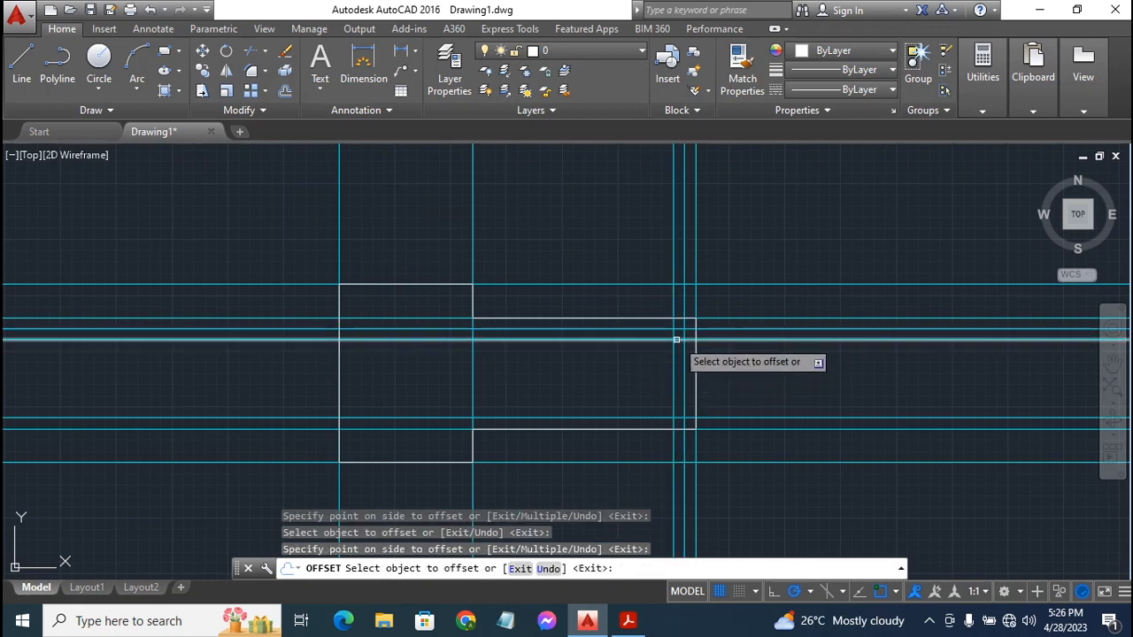
{"action": "key", "text": "Escape"}
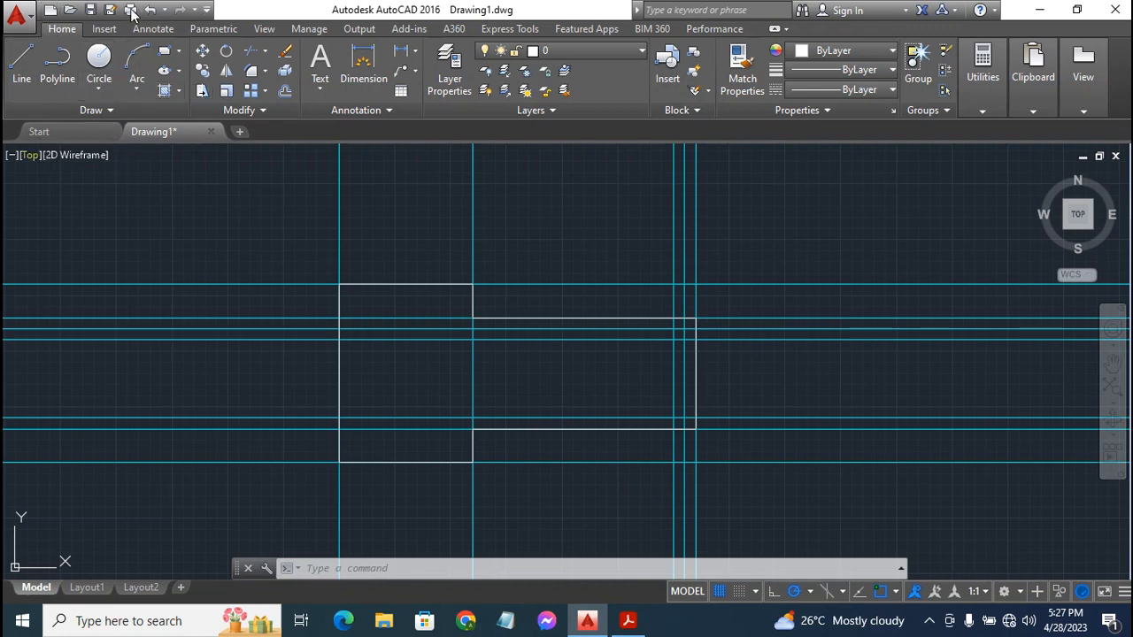
Draw a circle of radius 10 centred where the innermost right vertical and the new upper horizontal construction lines cross
{"action": "left_click", "coordinate": [98, 56]}
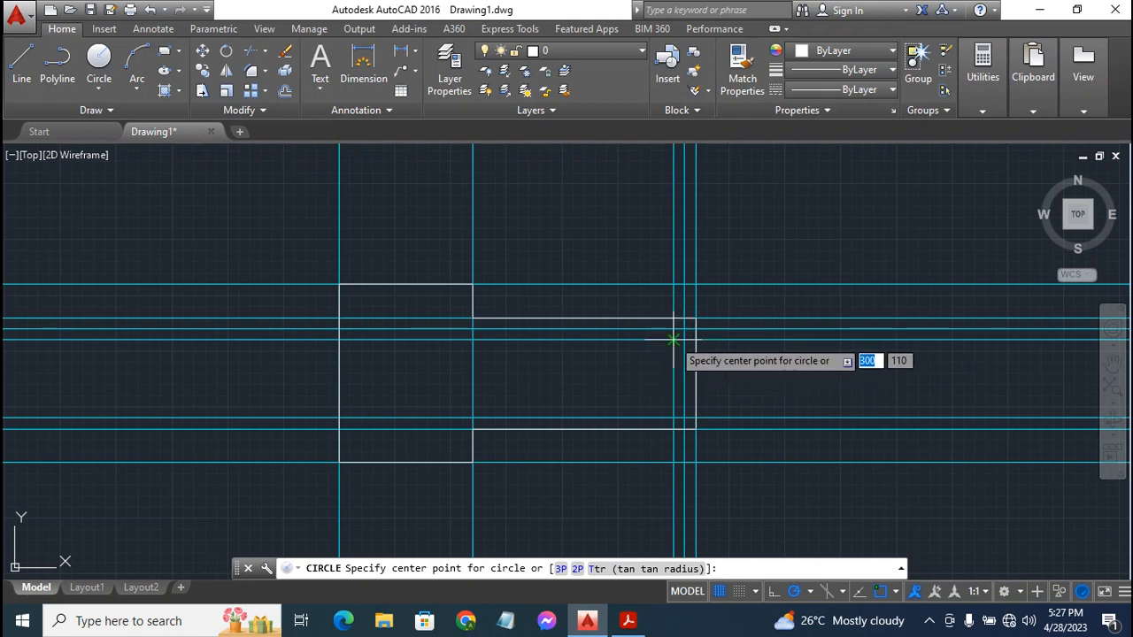
{"action": "left_click", "coordinate": [674, 340]}
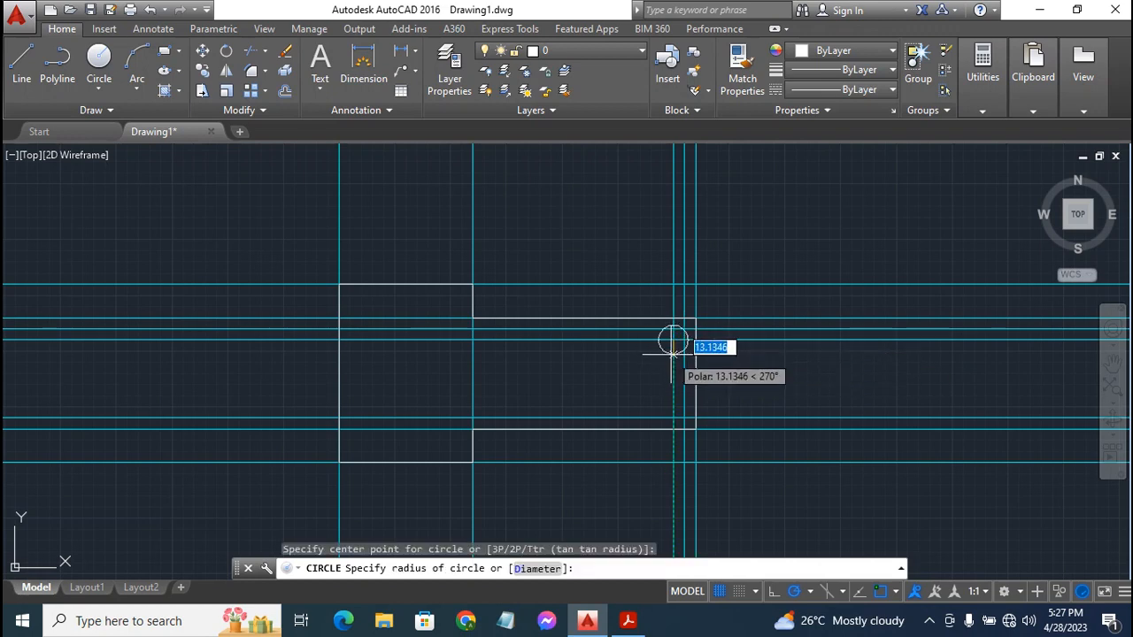
{"action": "type", "text": "1"}
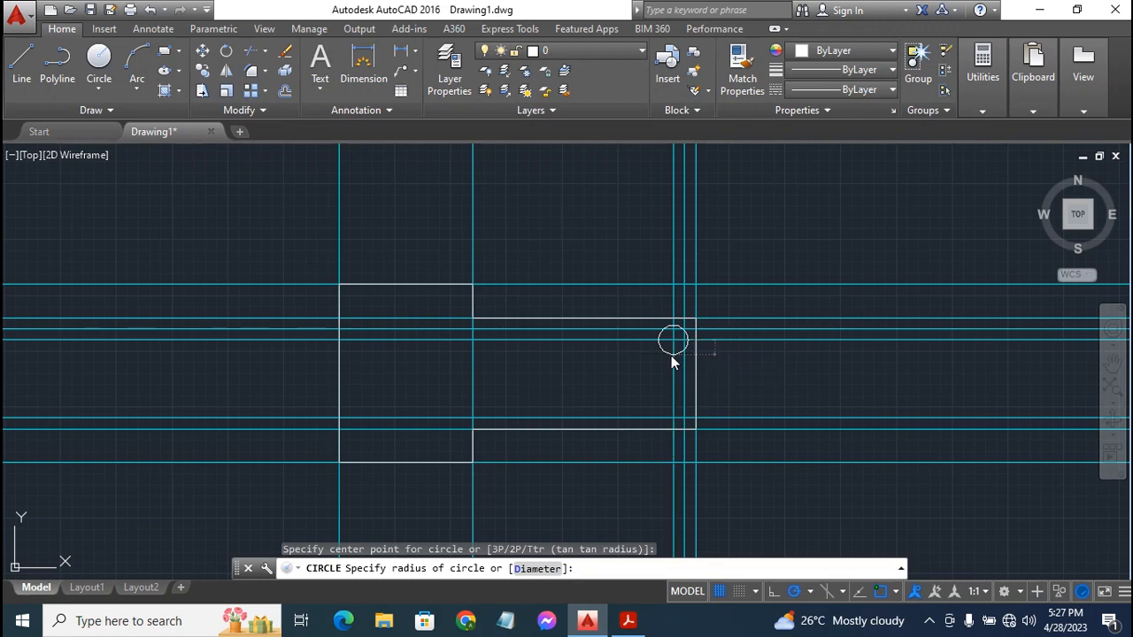
{"action": "type", "text": "0"}
{"action": "key", "text": "Return"}
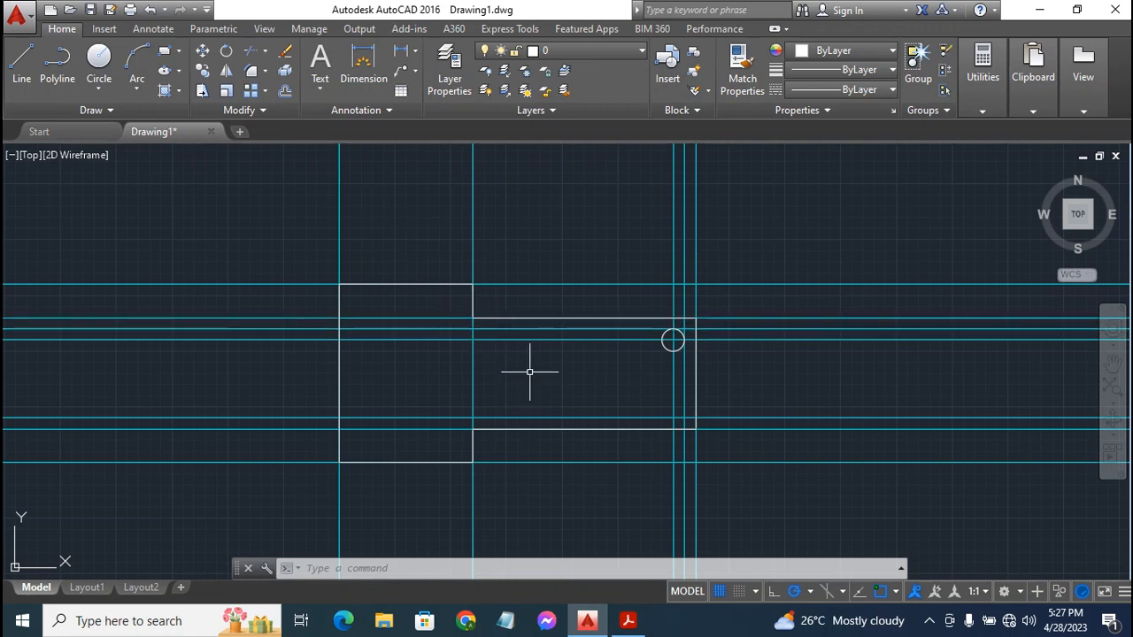
Offset the middle vertical construction line 10 to the right, into the narrow part of the plate
{"action": "left_click", "coordinate": [284, 90]}
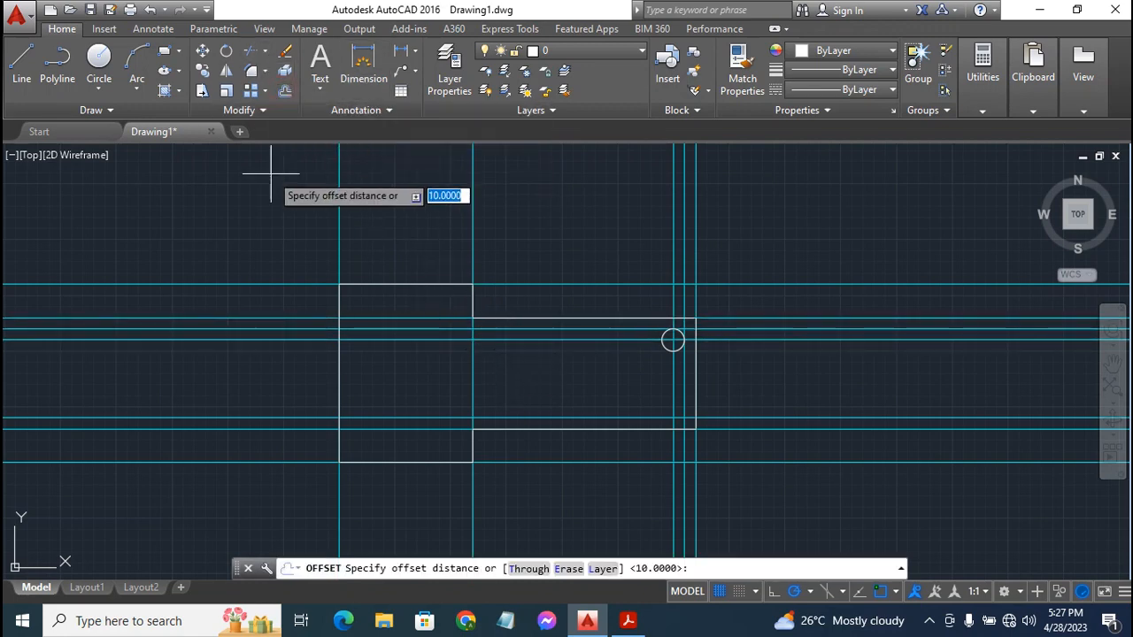
{"action": "key", "text": "Return"}
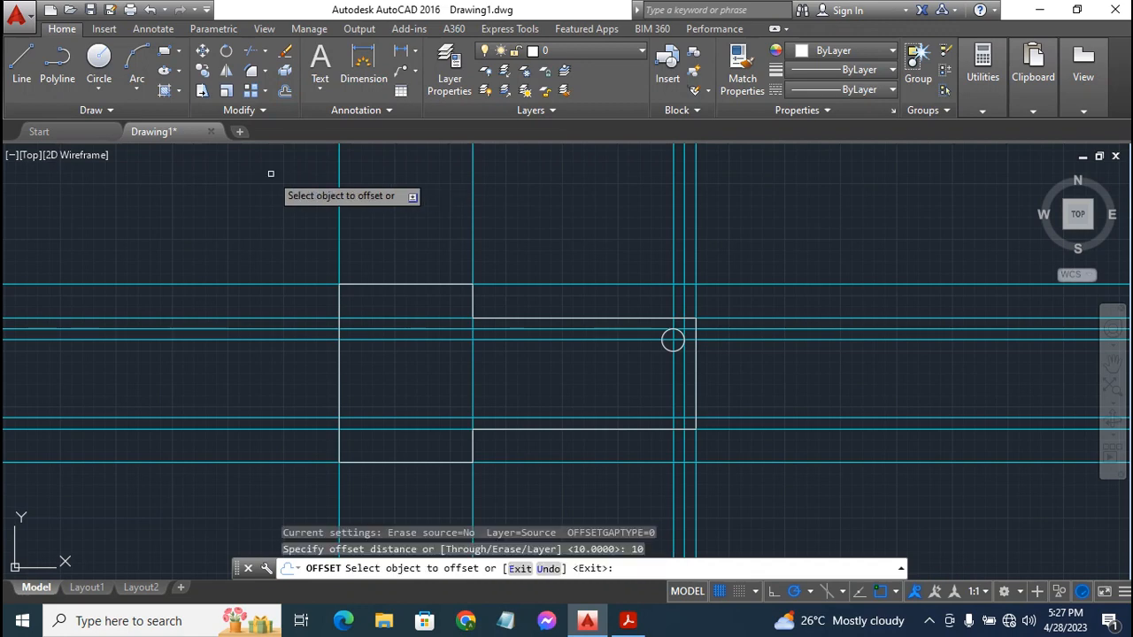
{"action": "left_click", "coordinate": [473, 206]}
{"action": "left_click", "coordinate": [537, 232]}
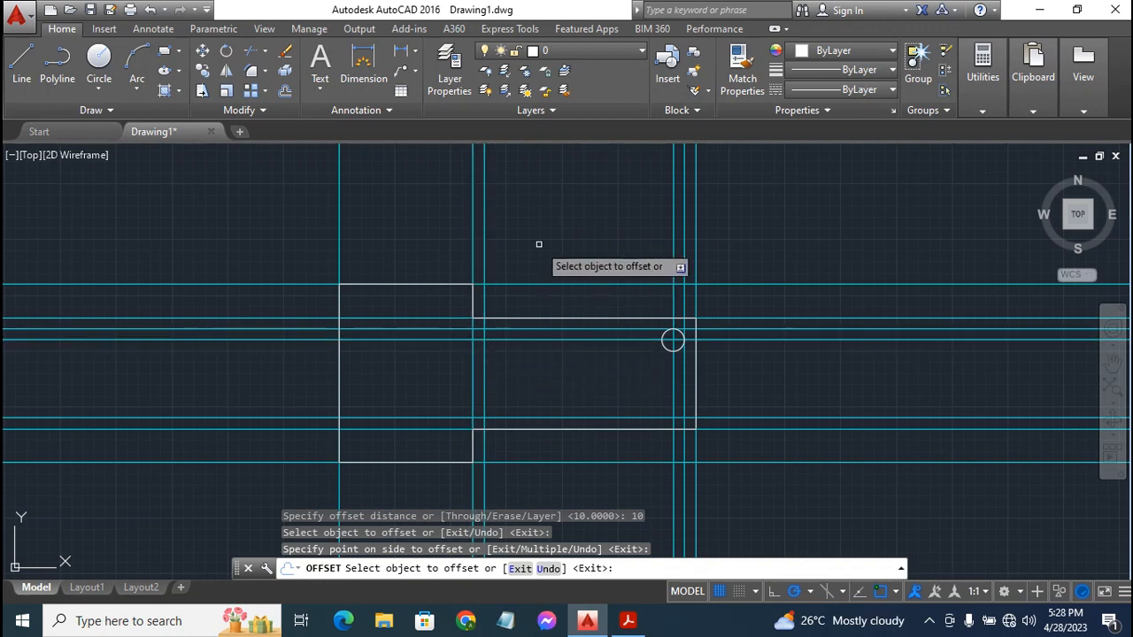
{"action": "key", "text": "Escape"}
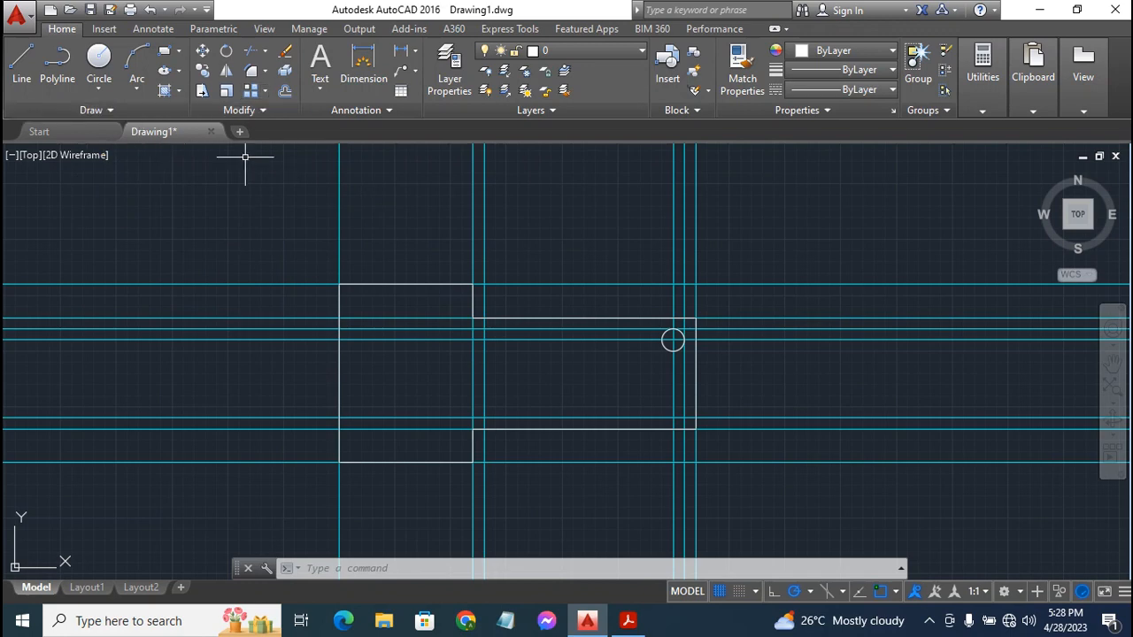
{"action": "left_click", "coordinate": [209, 70]}
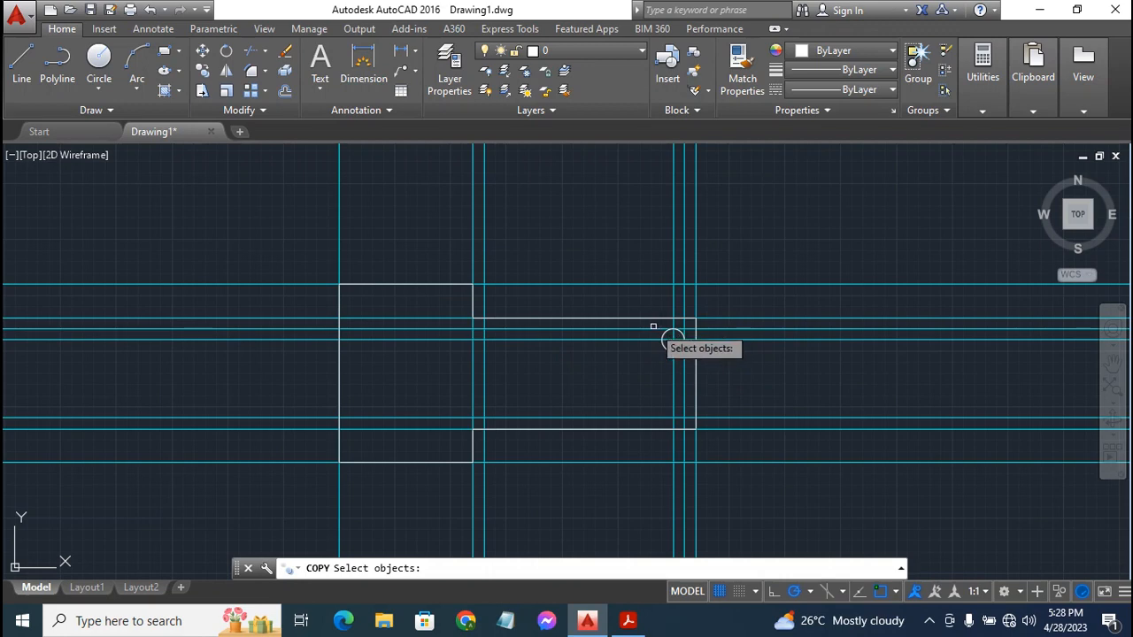
{"action": "left_click", "coordinate": [653, 329]}
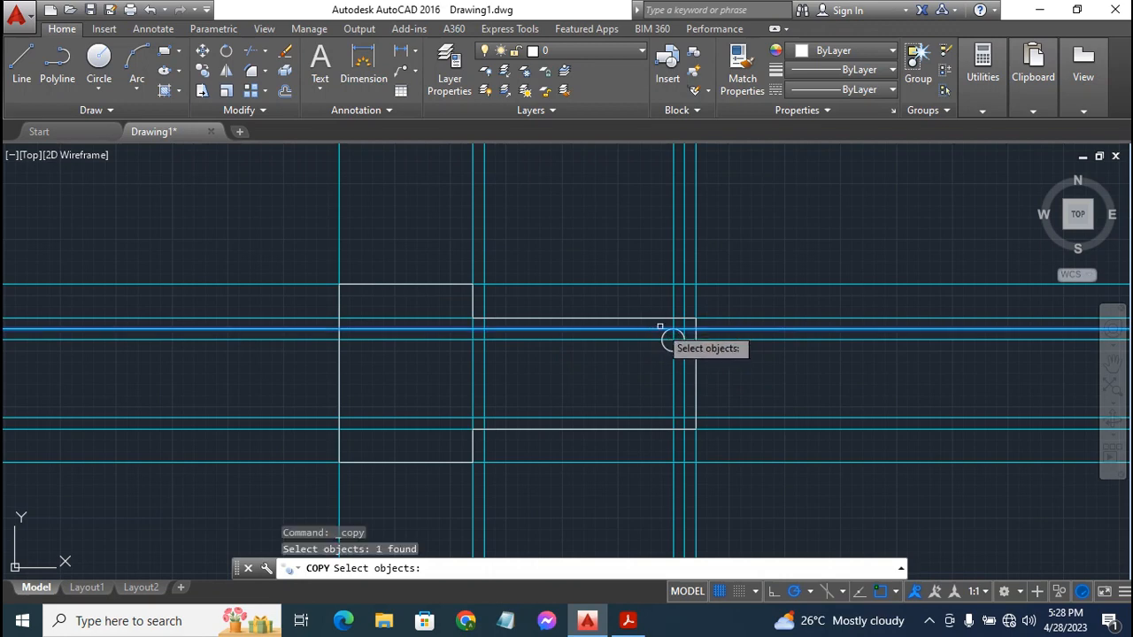
{"action": "key", "text": "Escape"}
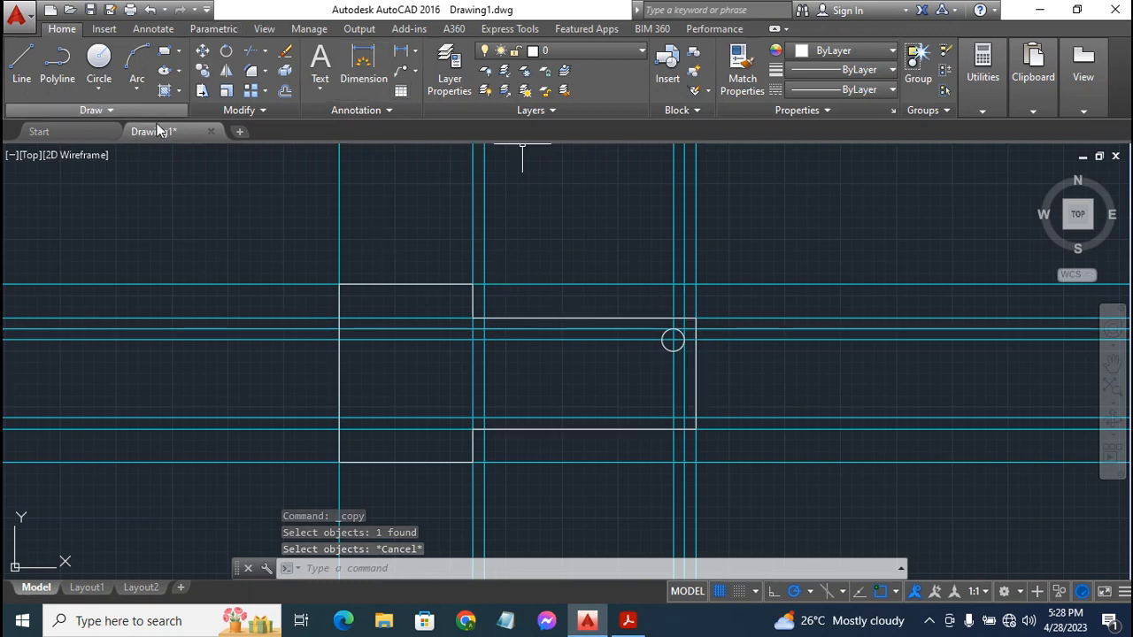
Copy the circle by its centre to where its horizontal construction line crosses the vertical offset just inside the plate's narrow part
{"action": "left_click", "coordinate": [210, 69]}
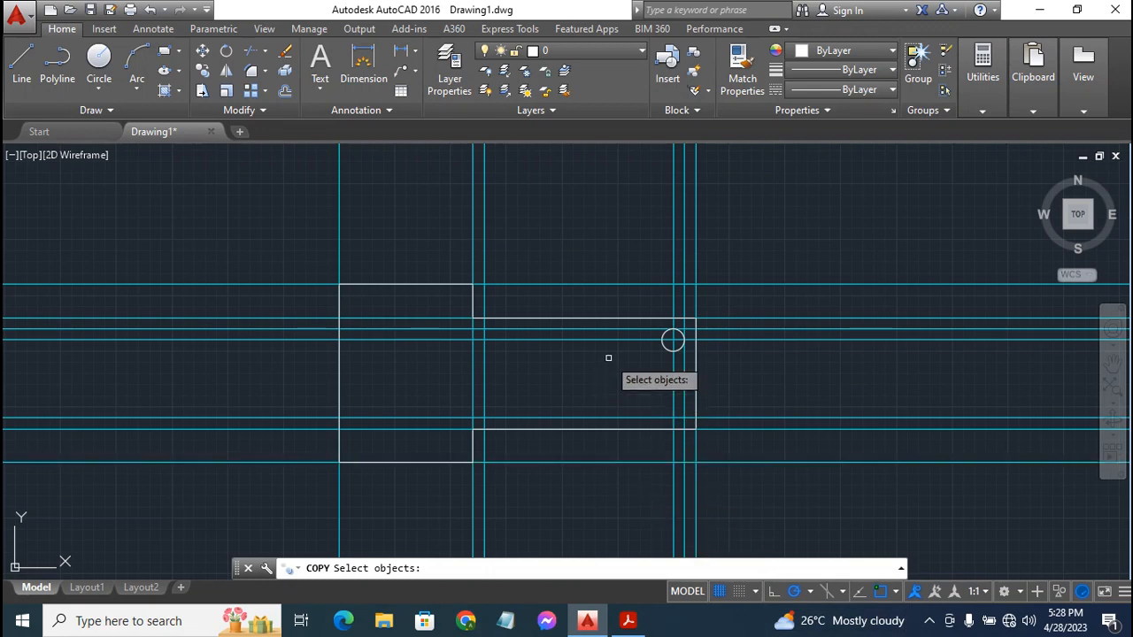
{"action": "left_click", "coordinate": [646, 322]}
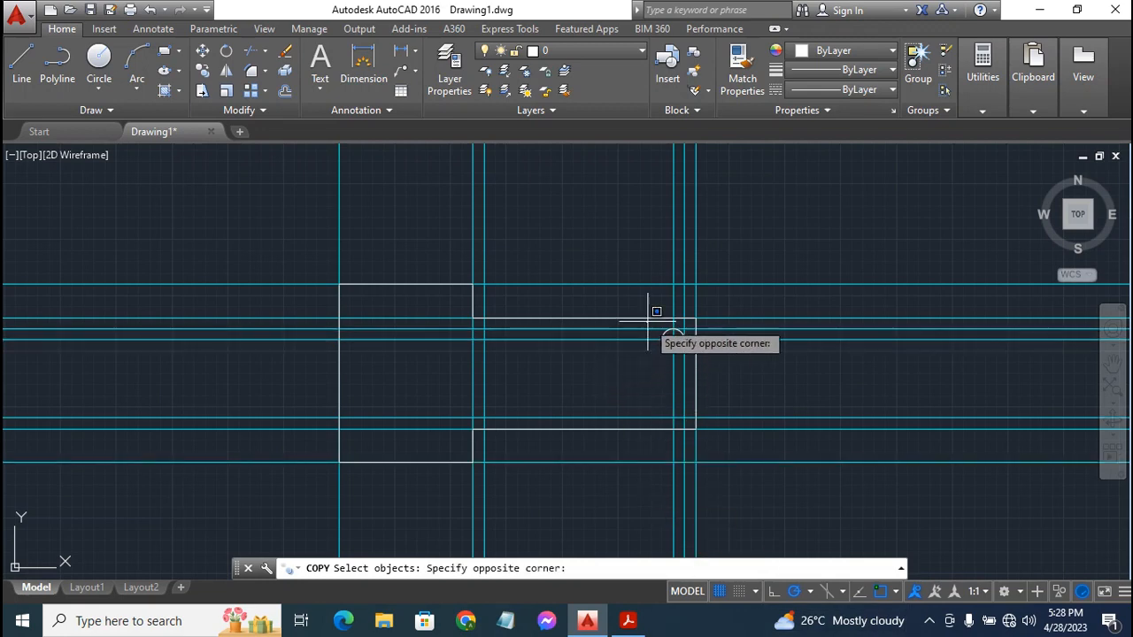
{"action": "left_click", "coordinate": [697, 354]}
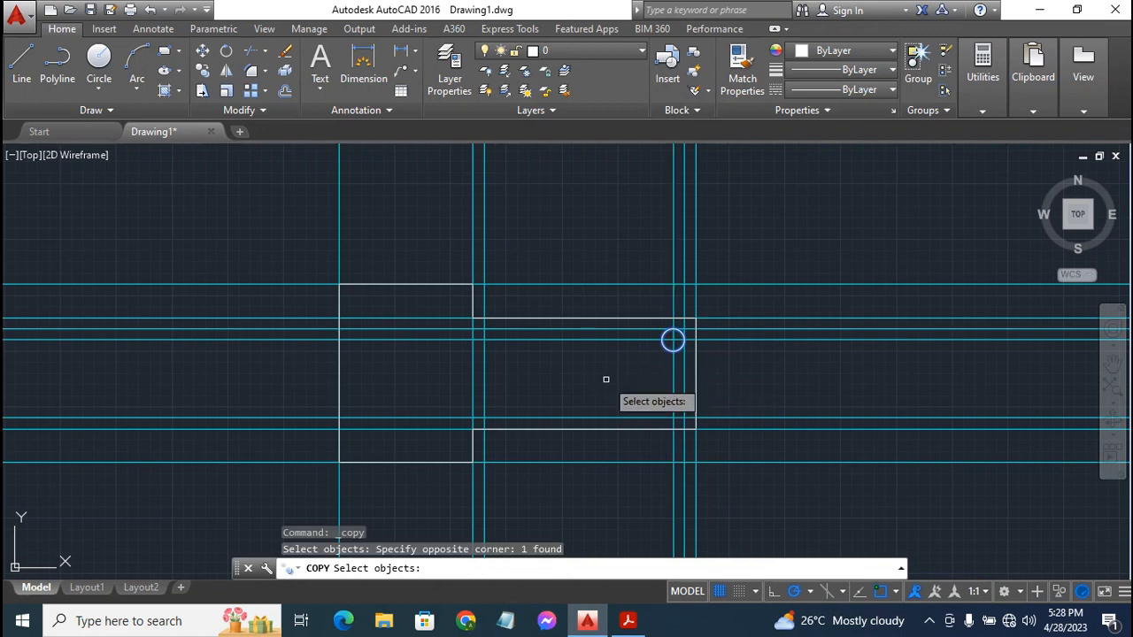
{"action": "key", "text": "Return"}
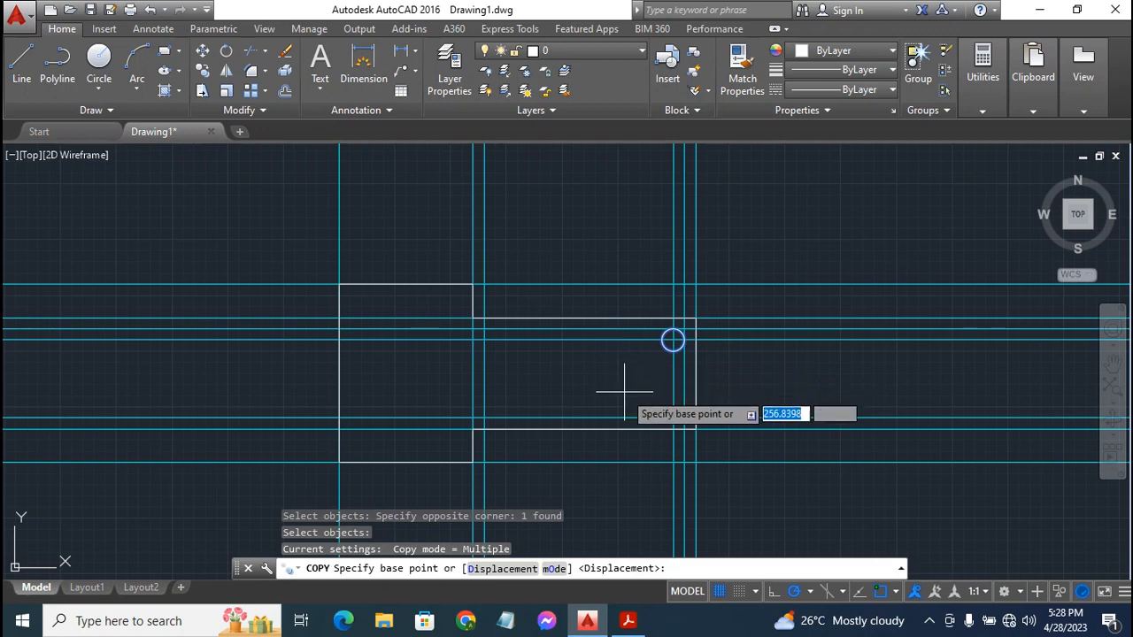
{"action": "left_click", "coordinate": [672, 339]}
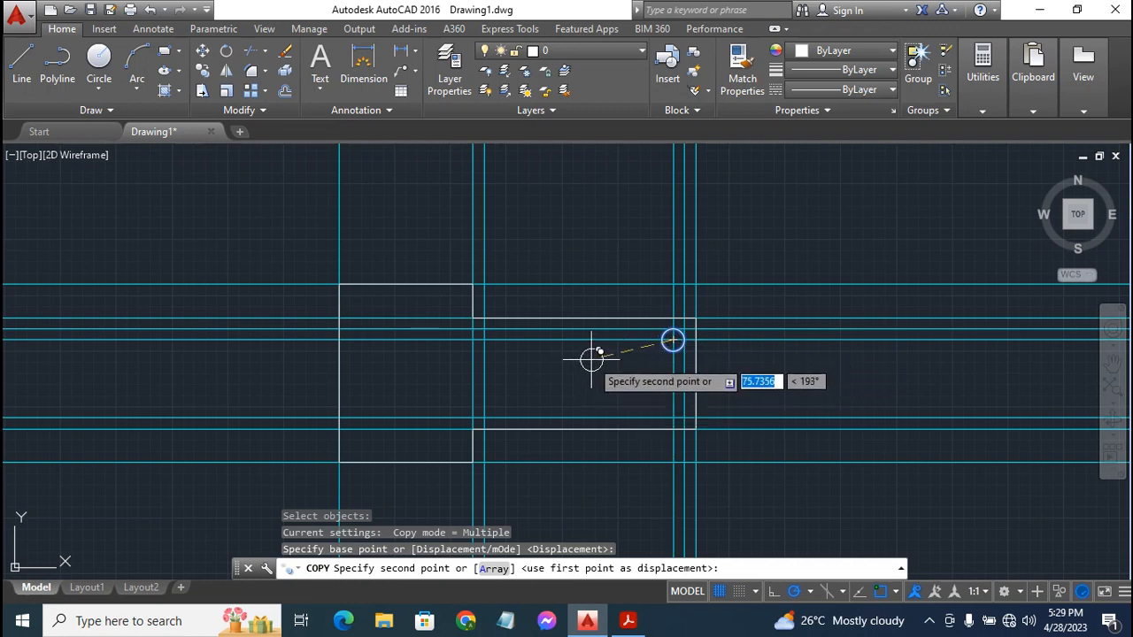
{"action": "left_click", "coordinate": [483, 339]}
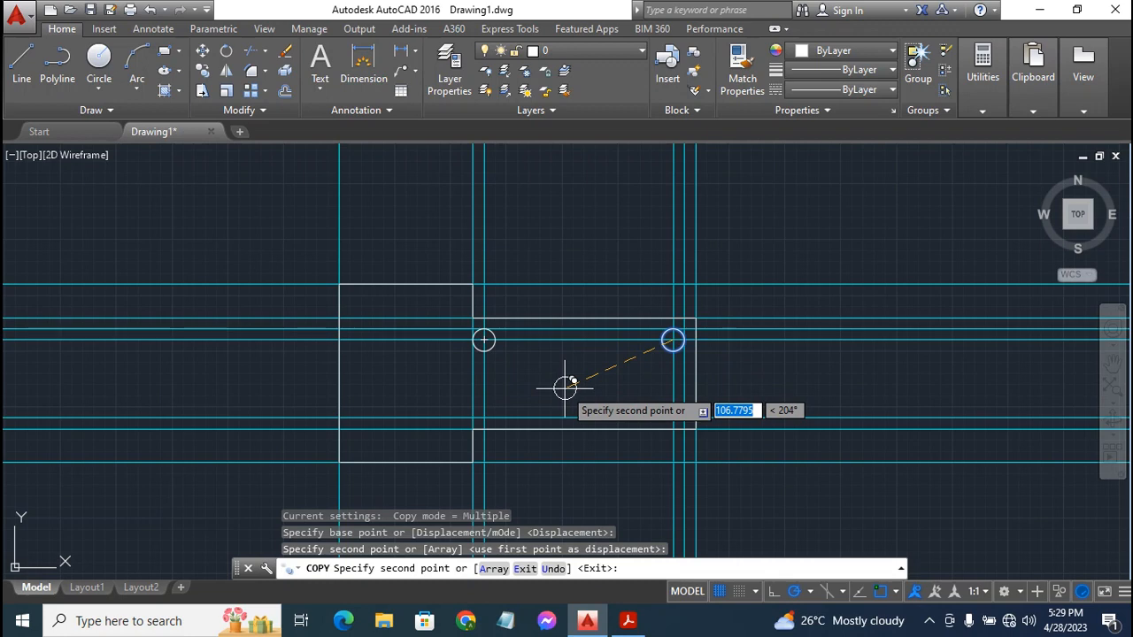
{"action": "key", "text": "Escape"}
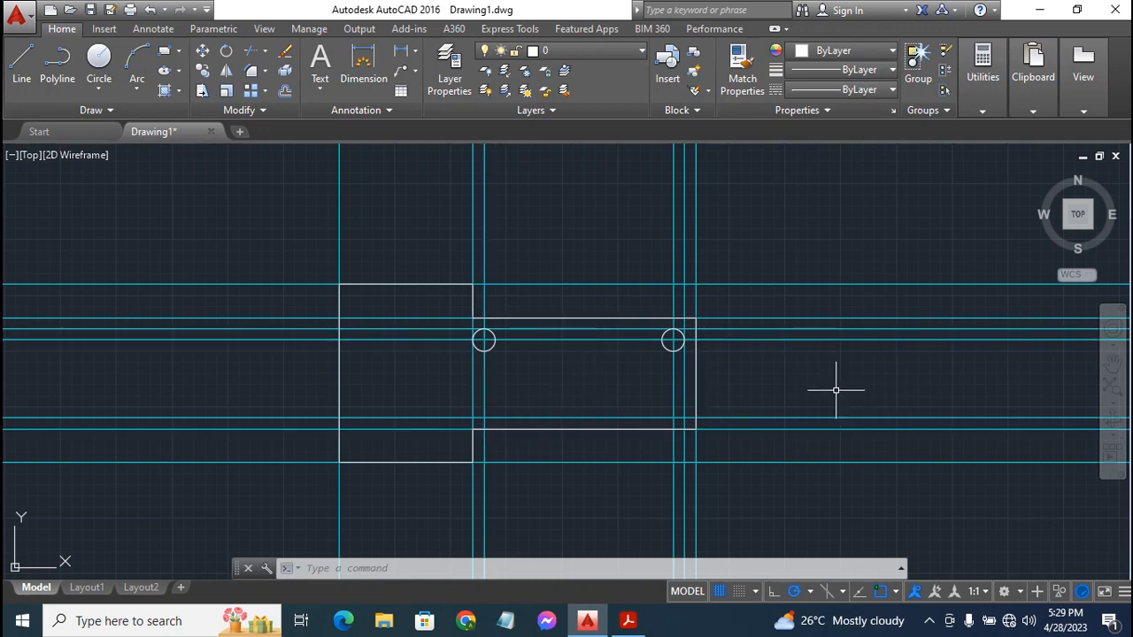
Delete the seven construction lines running through the plate's interior: three horizontals and the two vertical pairs beside the circles
{"action": "left_click", "coordinate": [769, 417]}
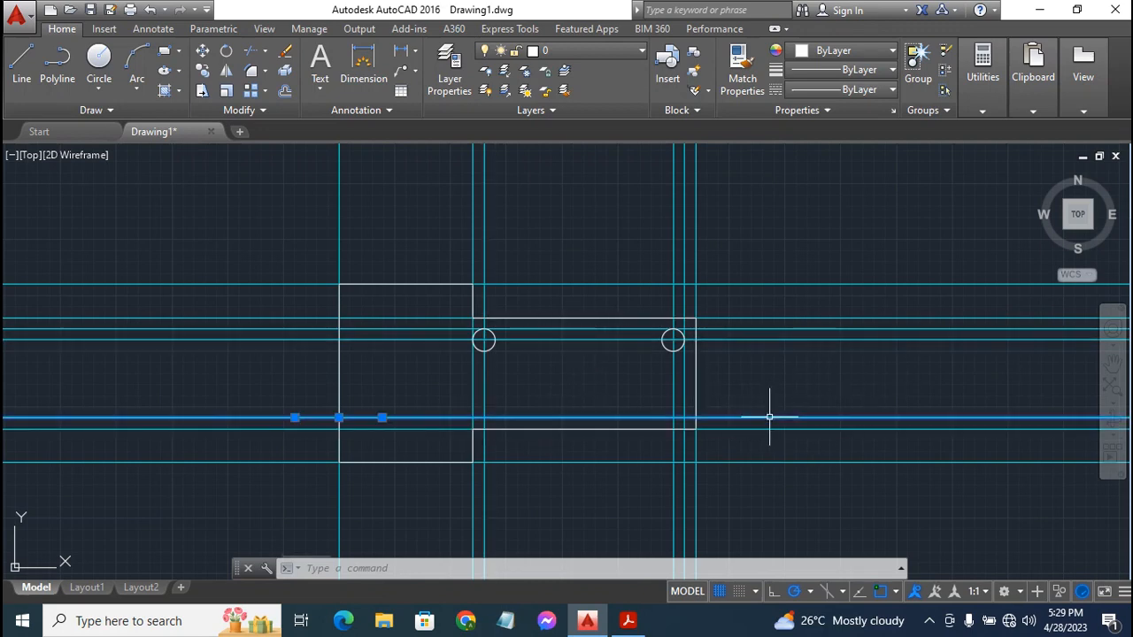
{"action": "left_click", "coordinate": [785, 340]}
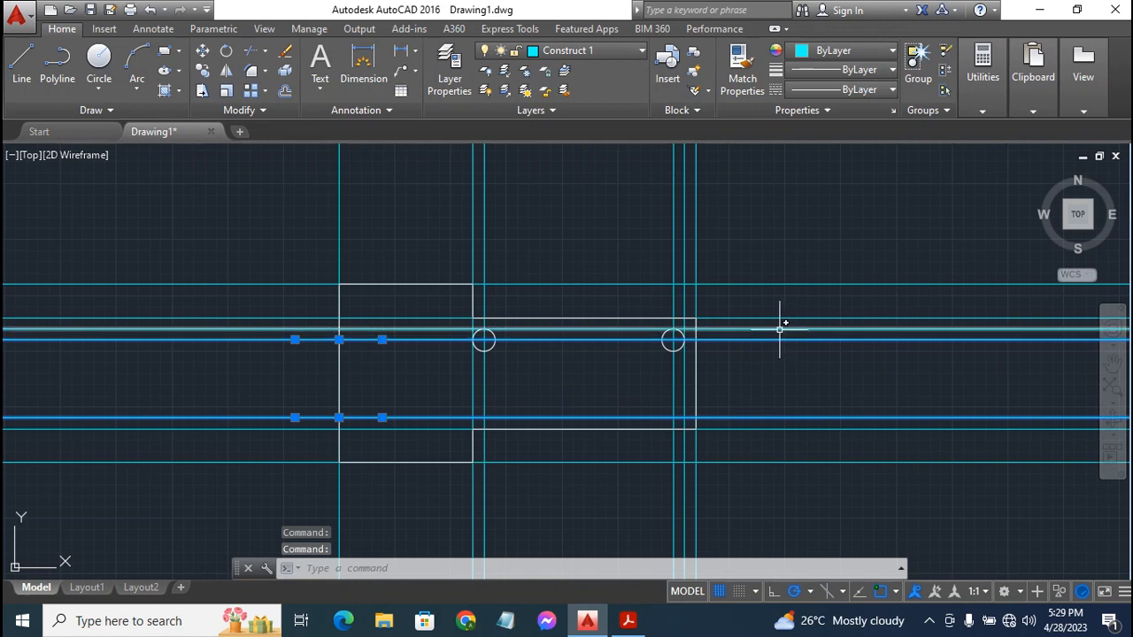
{"action": "left_click", "coordinate": [782, 330]}
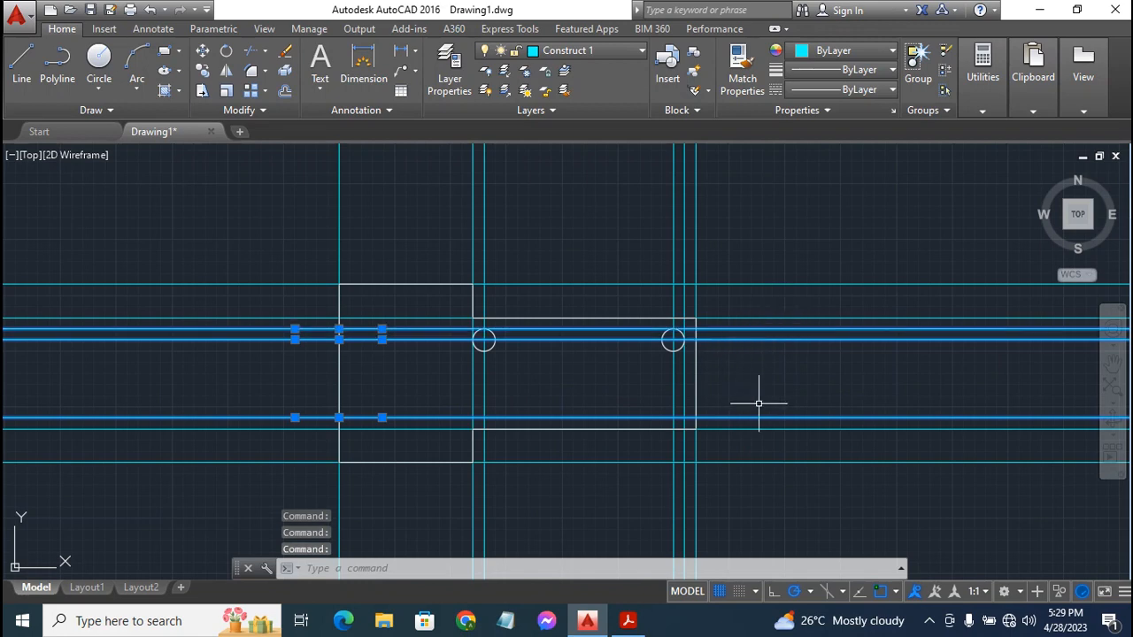
{"action": "left_click", "coordinate": [673, 386]}
{"action": "left_click", "coordinate": [685, 385]}
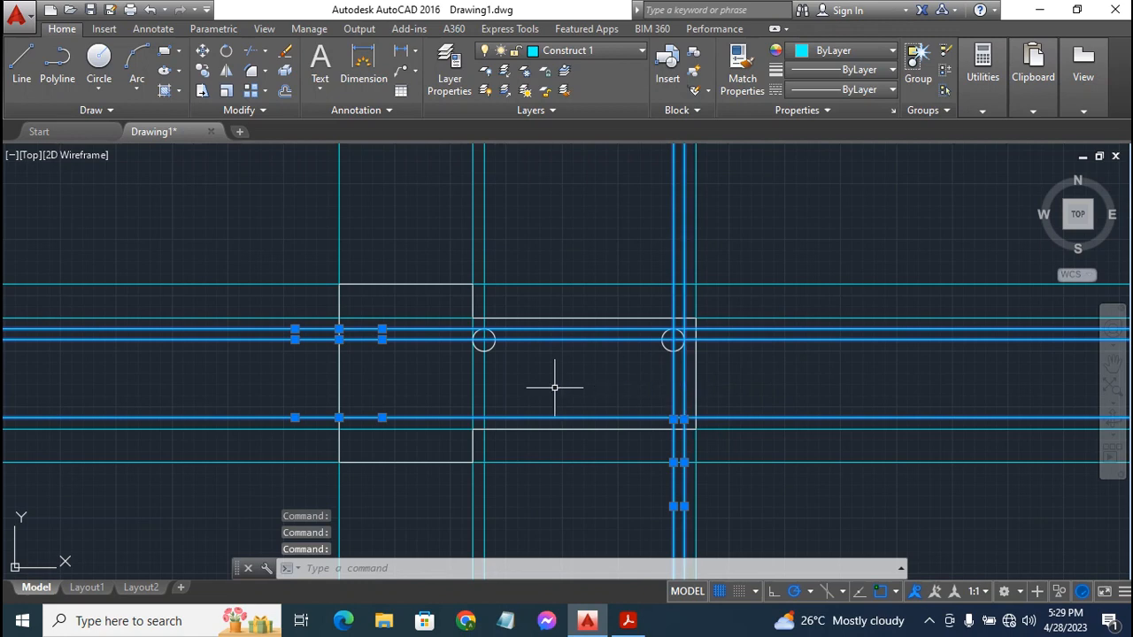
{"action": "left_click", "coordinate": [484, 388]}
{"action": "left_click", "coordinate": [473, 387]}
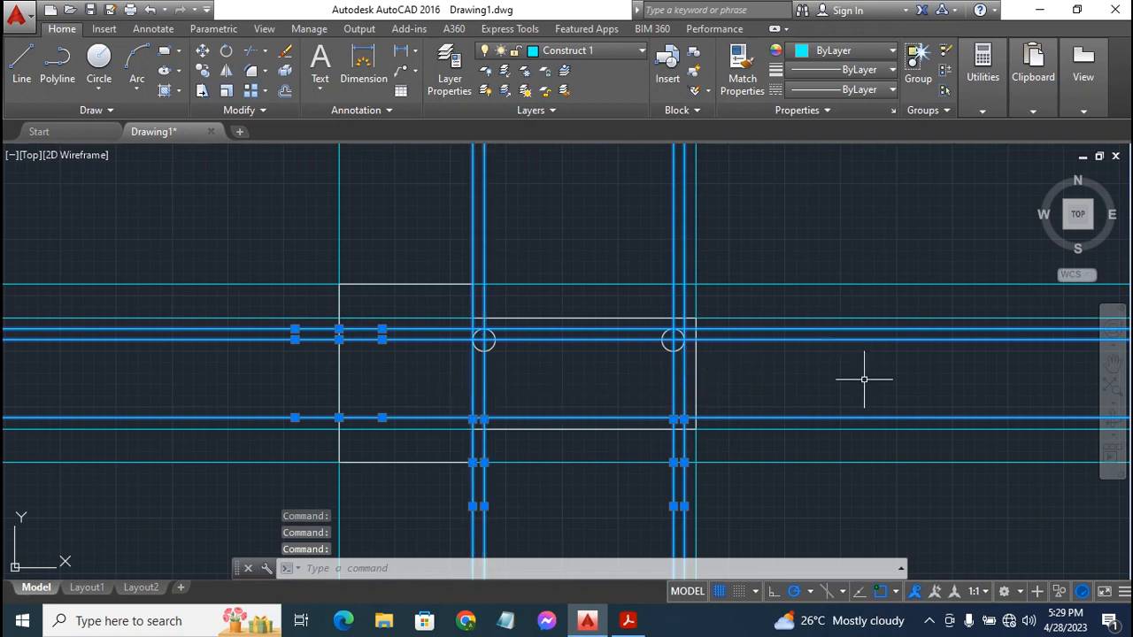
{"action": "key", "text": "Delete"}
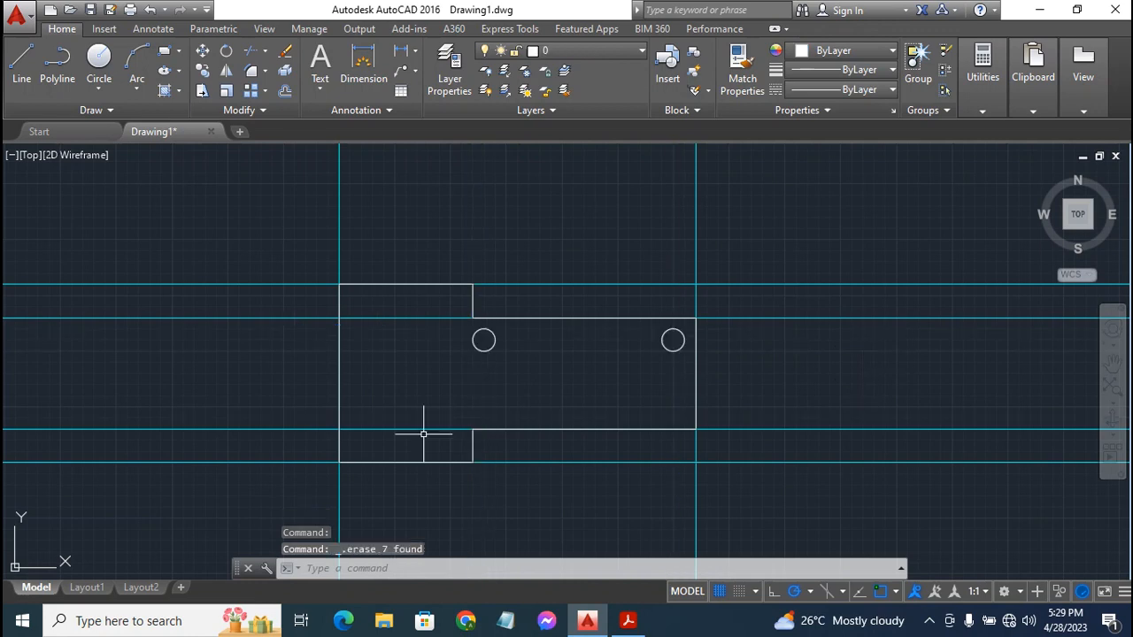
Check the slots in Acrobat Reader, and back in AutoCAD start a line with the Center and Midpoint object snaps turned off
{"action": "left_click", "coordinate": [629, 622]}
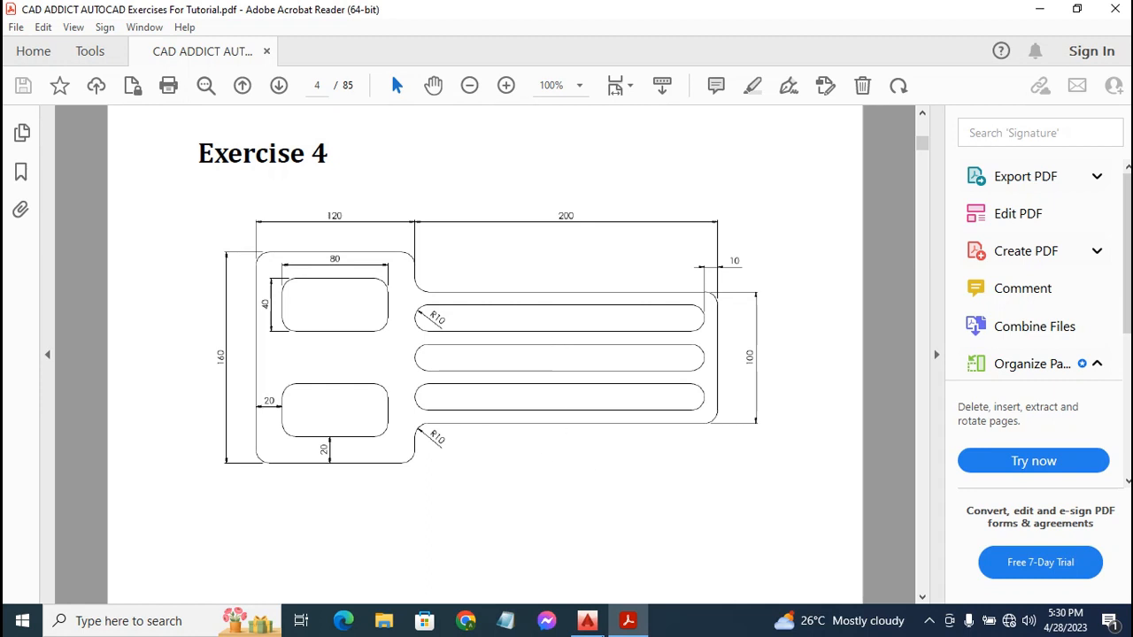
{"action": "left_click", "coordinate": [588, 622]}
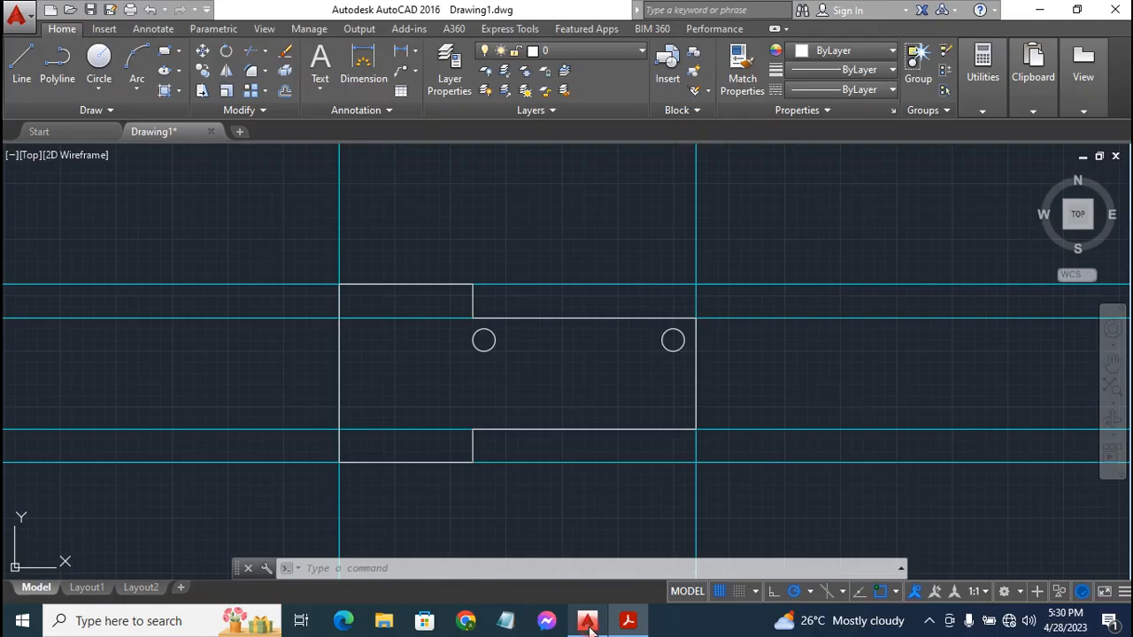
{"action": "left_click", "coordinate": [896, 592]}
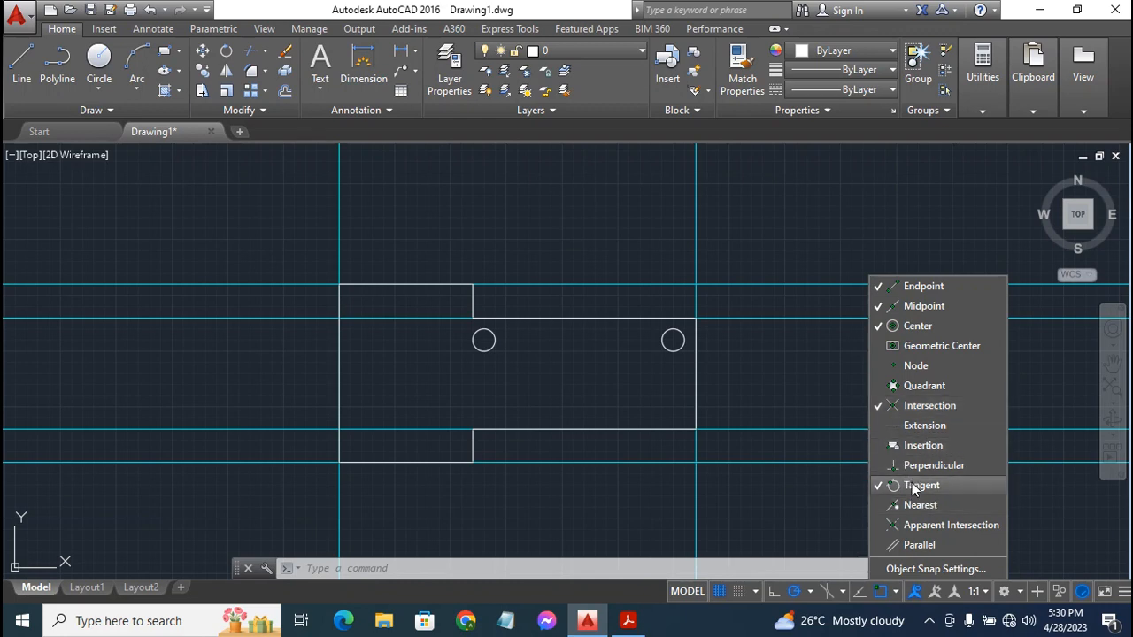
{"action": "left_click", "coordinate": [897, 595]}
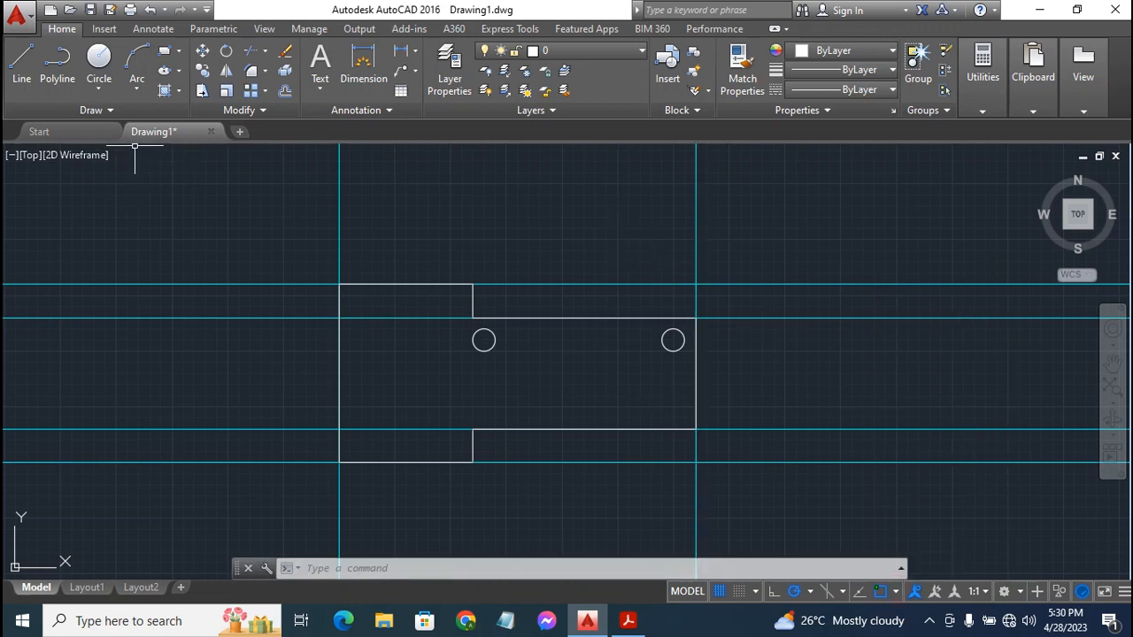
{"action": "left_click", "coordinate": [18, 58]}
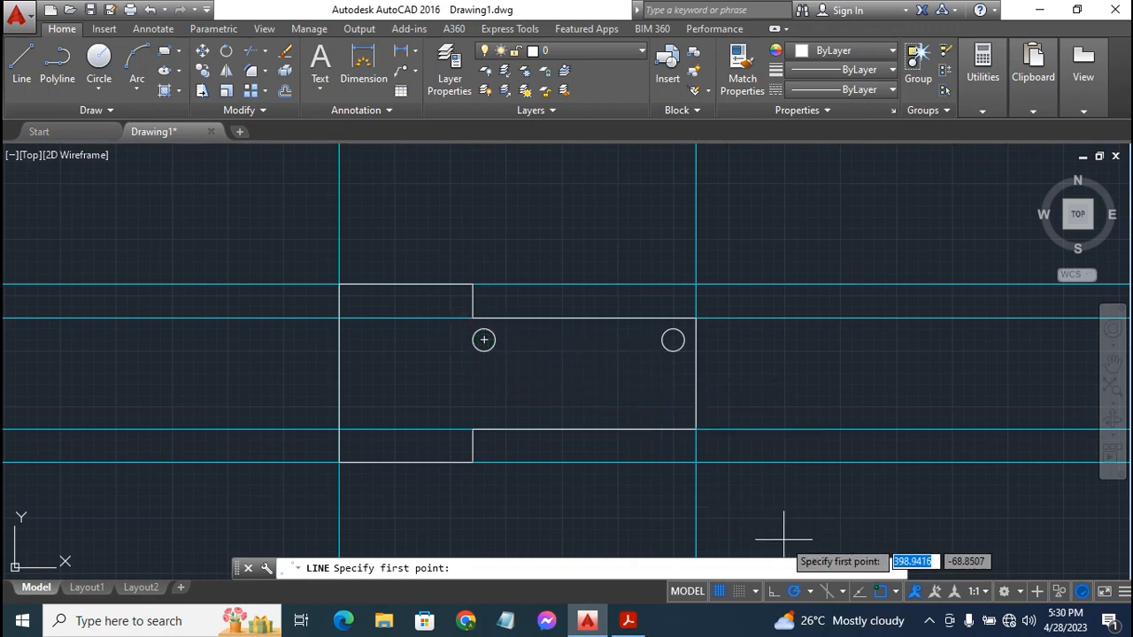
{"action": "left_click", "coordinate": [895, 591]}
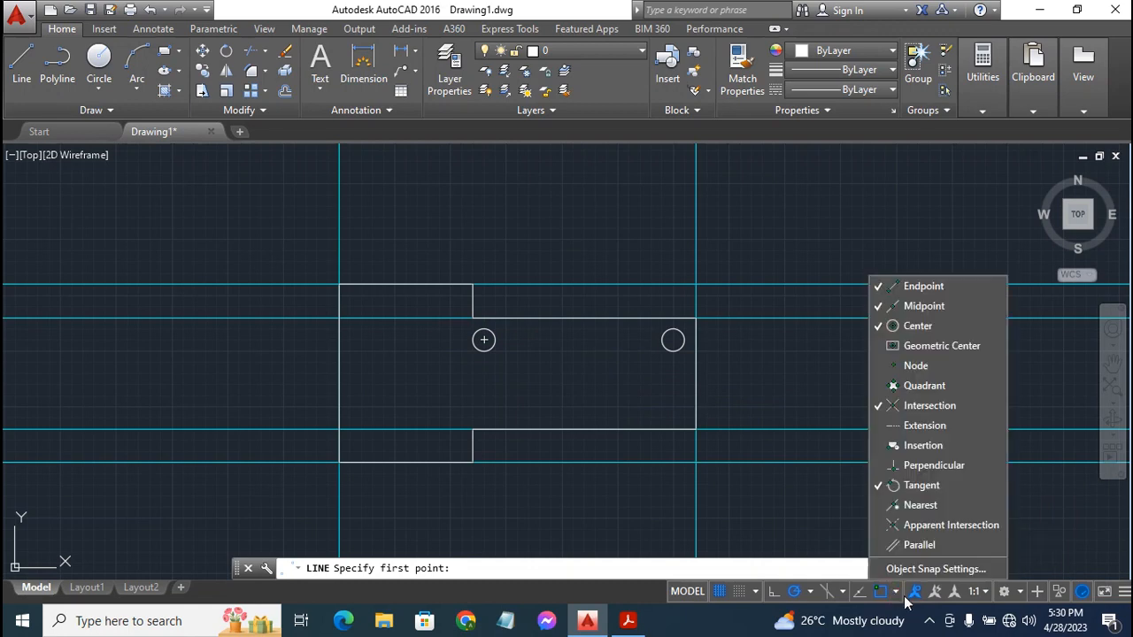
{"action": "left_click", "coordinate": [938, 326]}
{"action": "left_click", "coordinate": [941, 306]}
{"action": "left_click", "coordinate": [776, 478]}
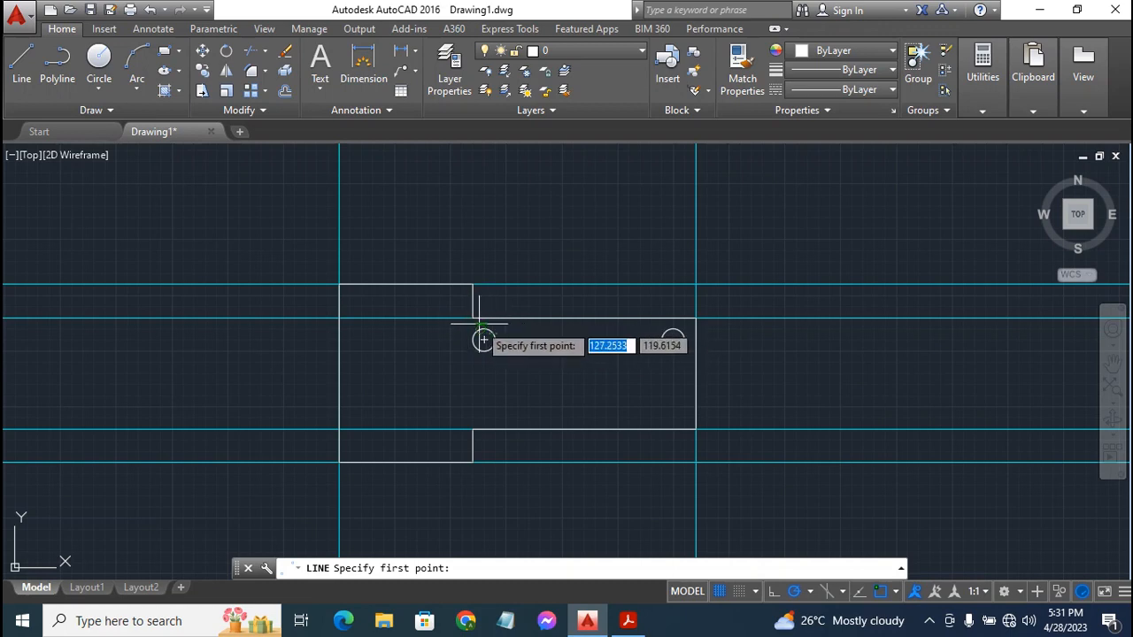
Draw a horizontal line tangent to the tops of the two circles
{"action": "left_click", "coordinate": [481, 334]}
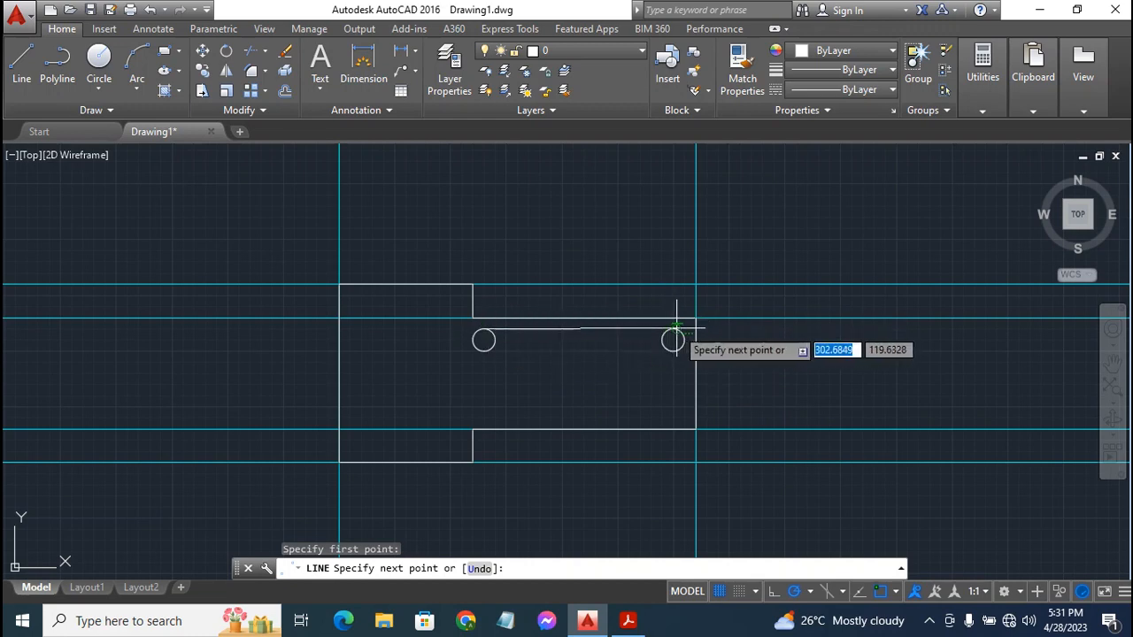
{"action": "left_click", "coordinate": [670, 329]}
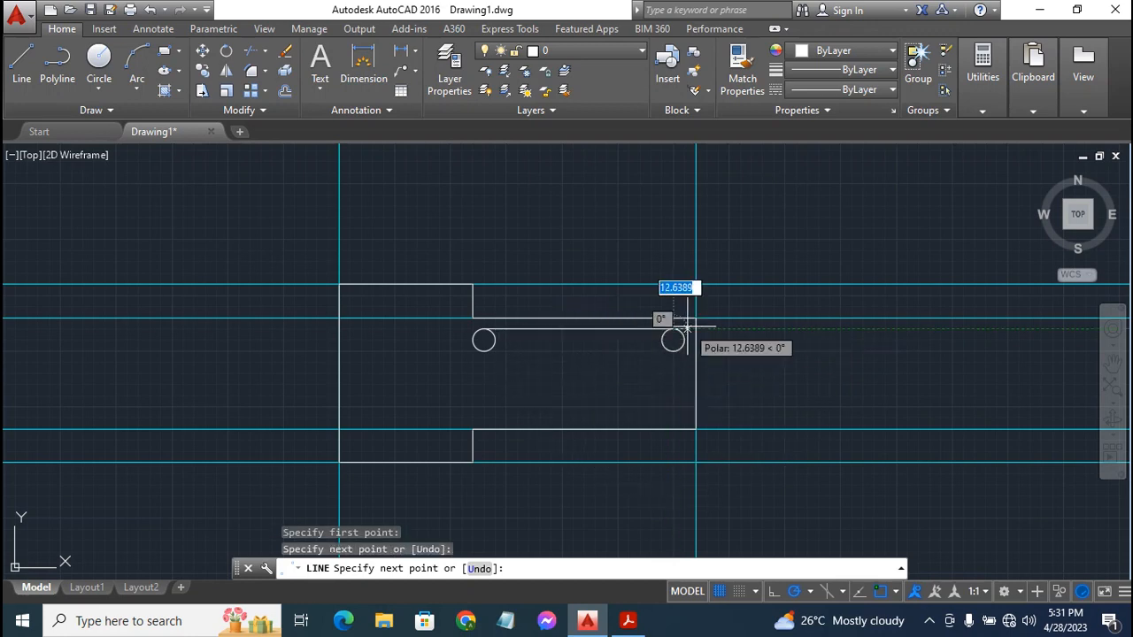
{"action": "key", "text": "Escape"}
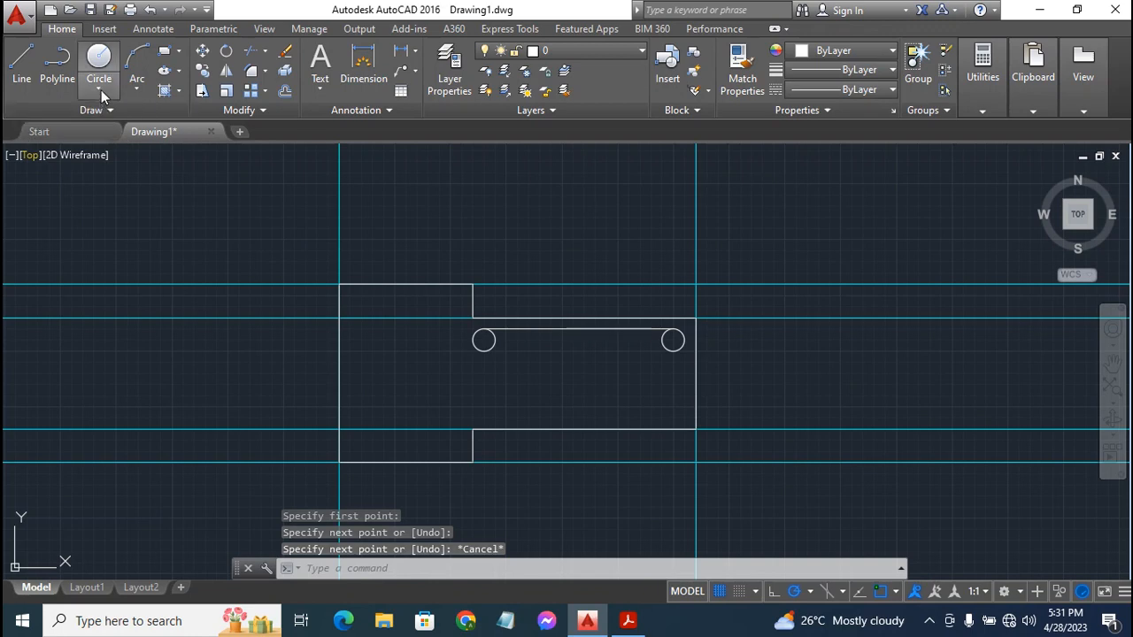
Draw a second horizontal line tangent to the bottoms of the two circles
{"action": "left_click", "coordinate": [21, 62]}
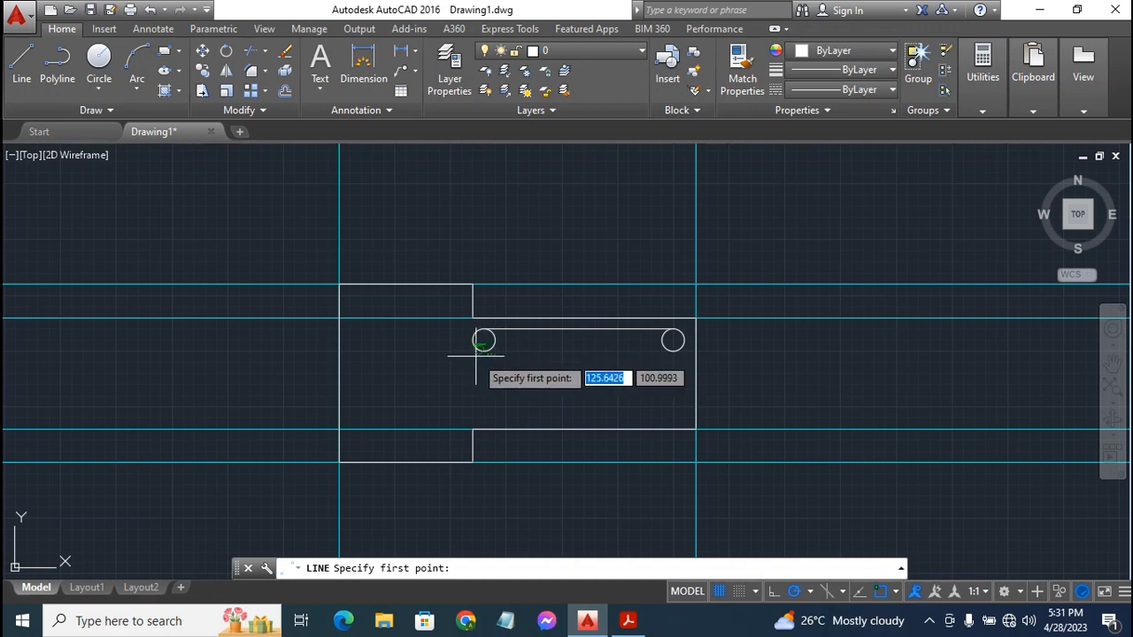
{"action": "left_click", "coordinate": [479, 354]}
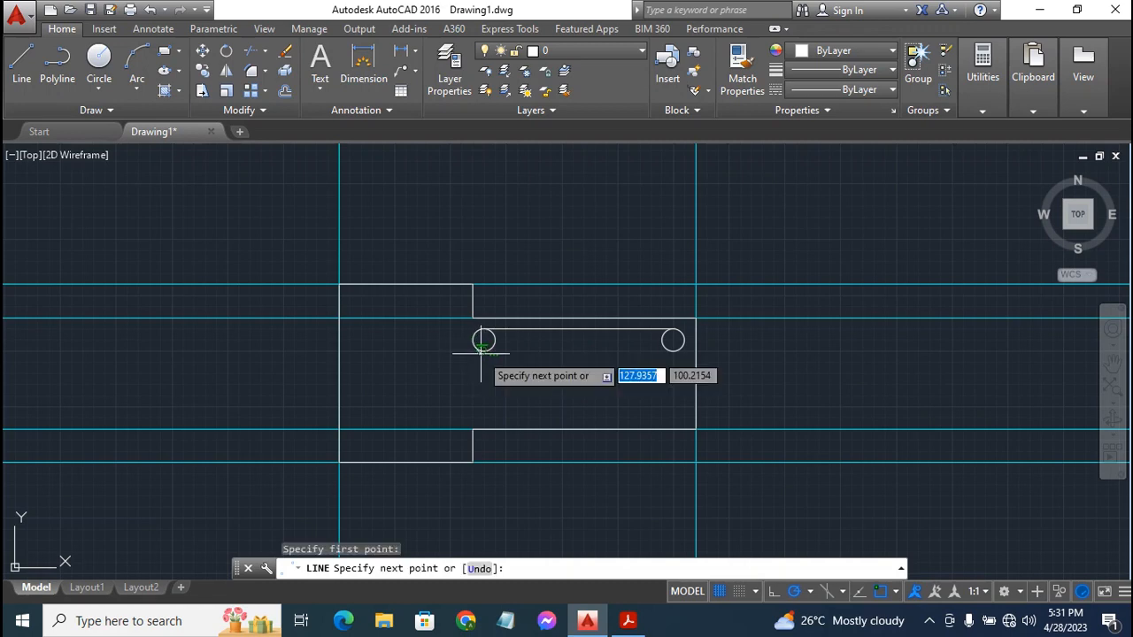
{"action": "left_click", "coordinate": [672, 351]}
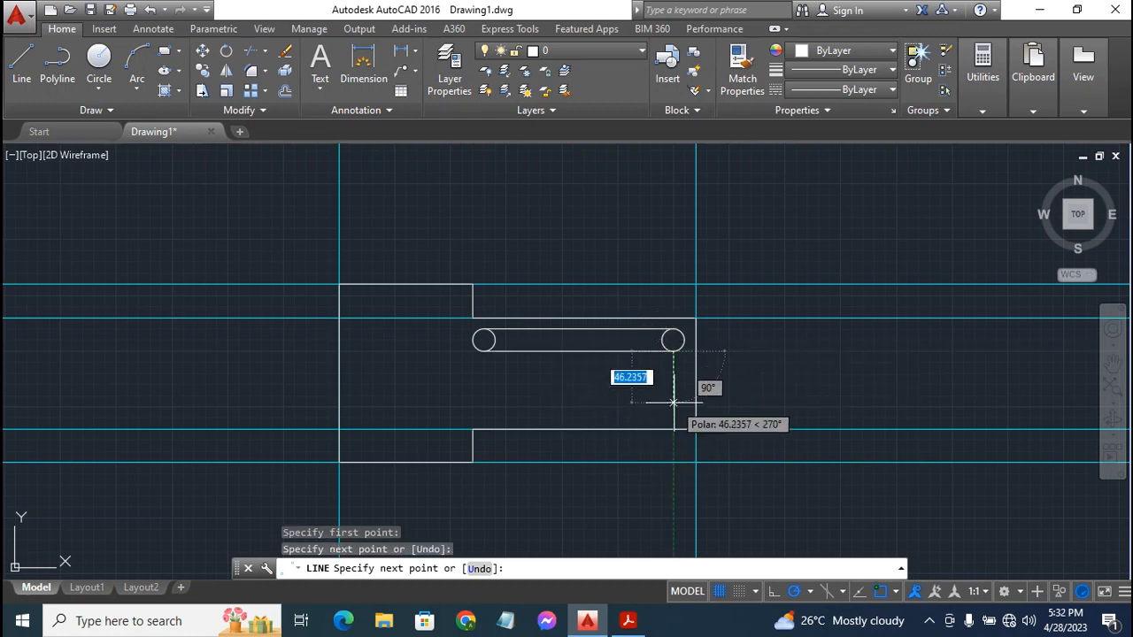
{"action": "key", "text": "Escape"}
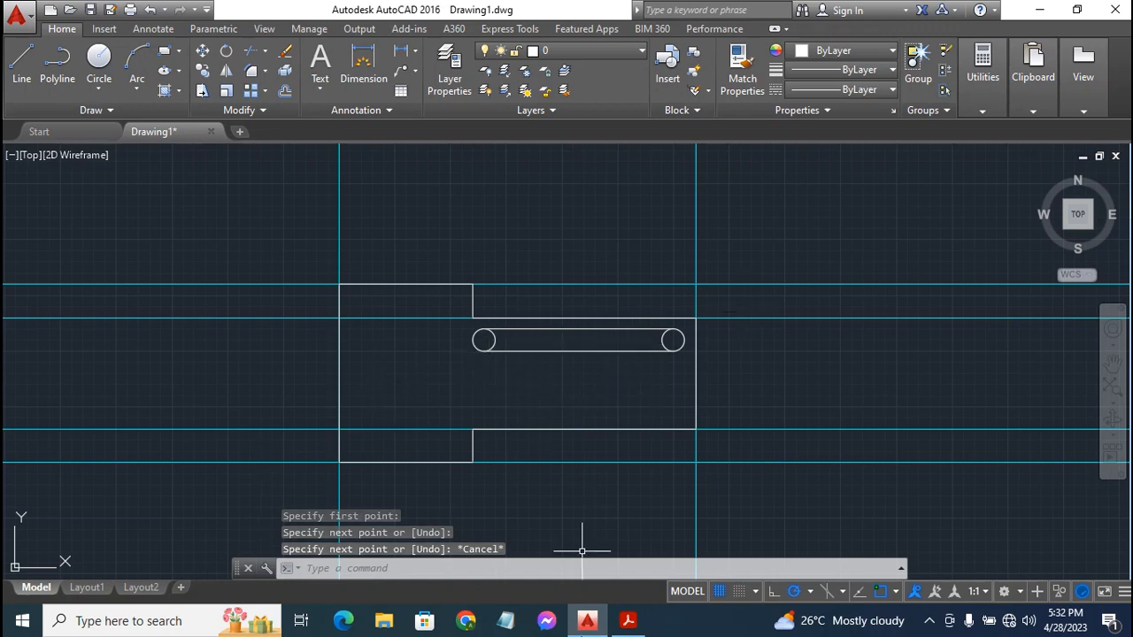
Check the slot shape in Acrobat Reader, and in AutoCAD trim away the inner halves of both circles to form the rounded slot
{"action": "left_click", "coordinate": [630, 623]}
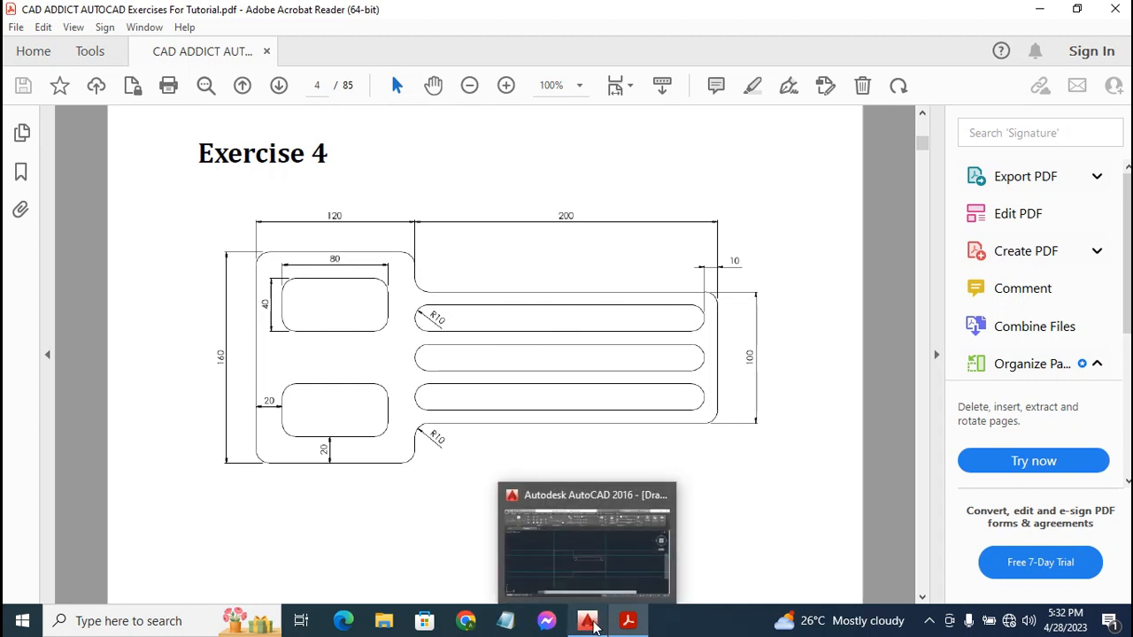
{"action": "left_click", "coordinate": [590, 622]}
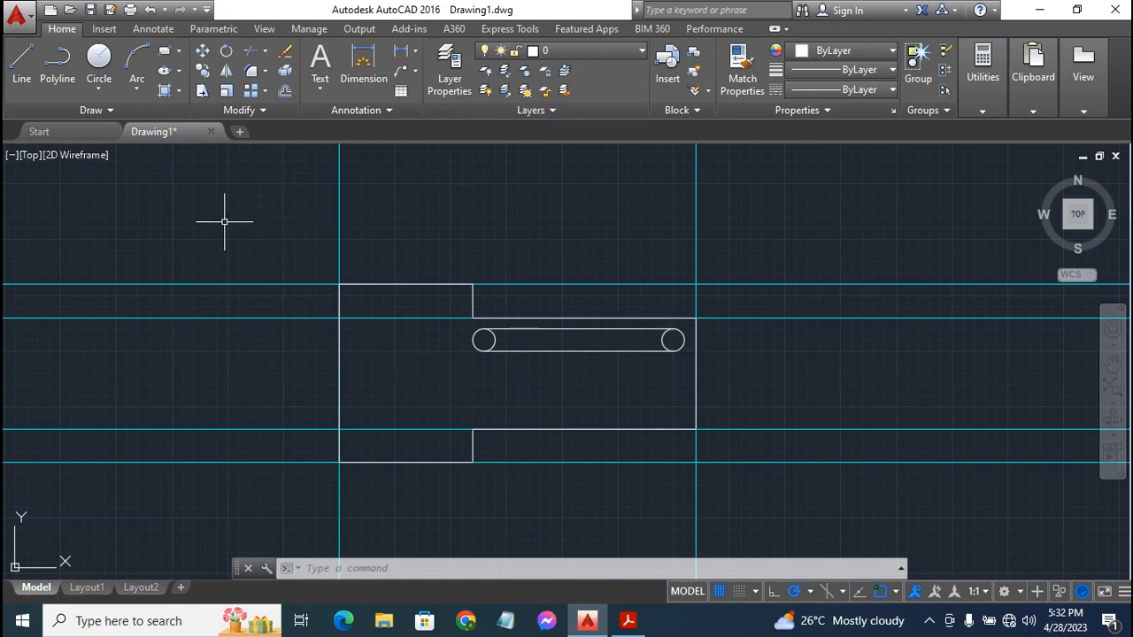
{"action": "left_click", "coordinate": [249, 51]}
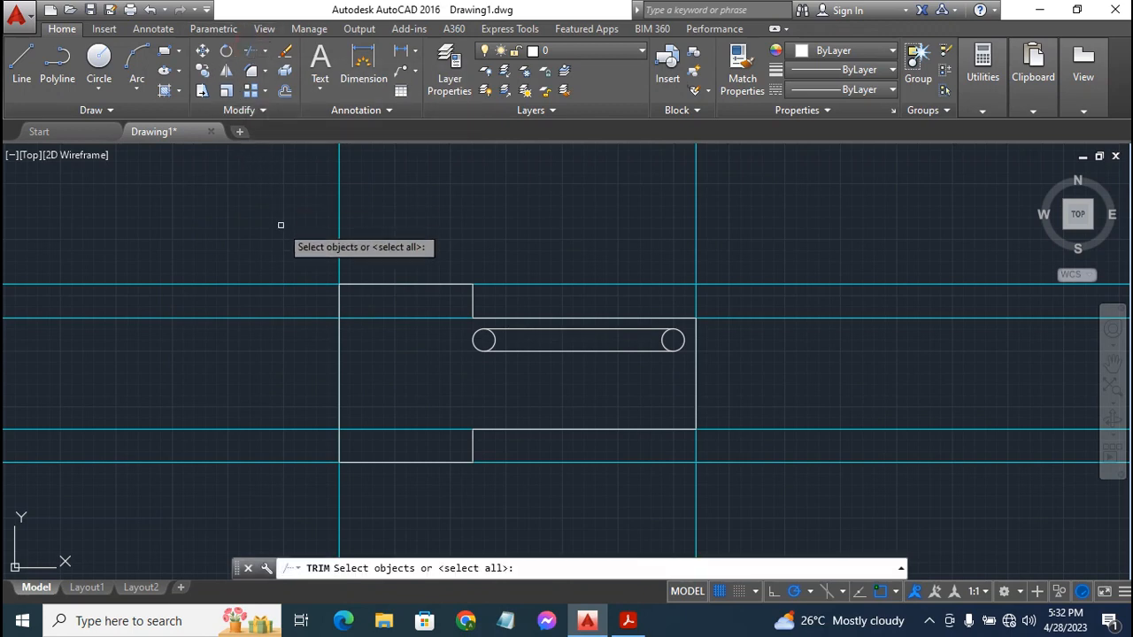
{"action": "key", "text": "Return"}
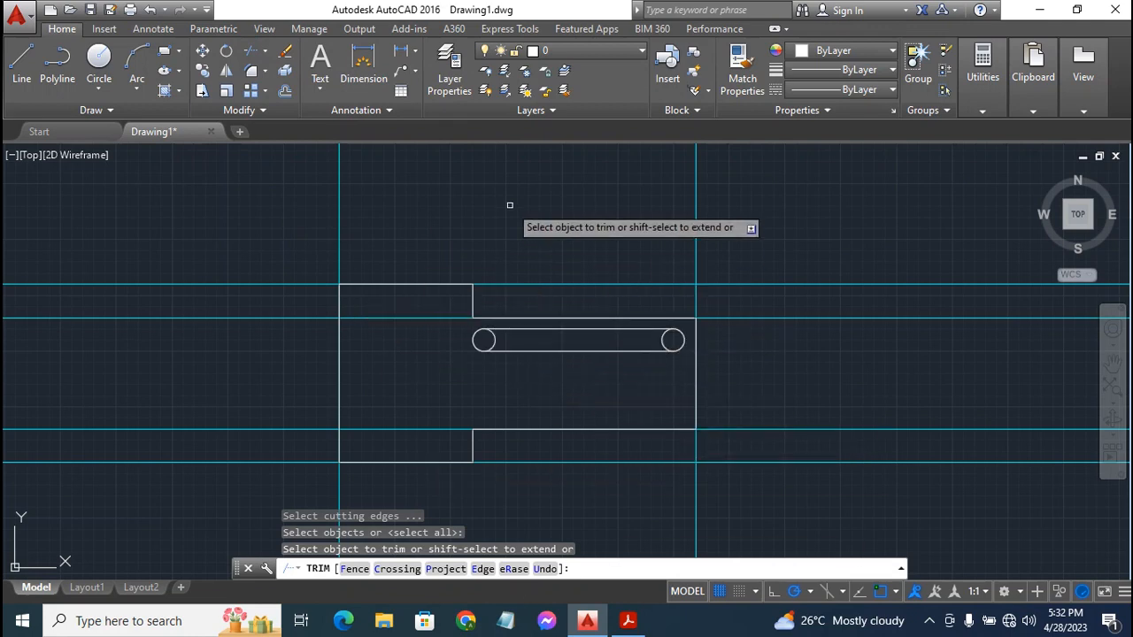
{"action": "left_click", "coordinate": [496, 336]}
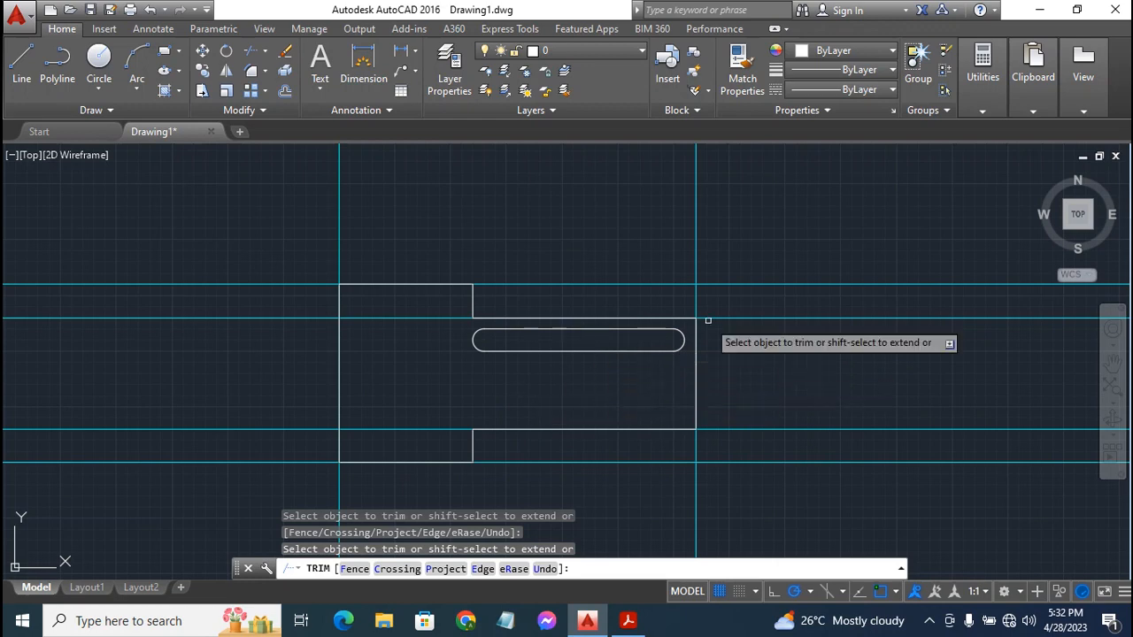
{"action": "left_click", "coordinate": [695, 390]}
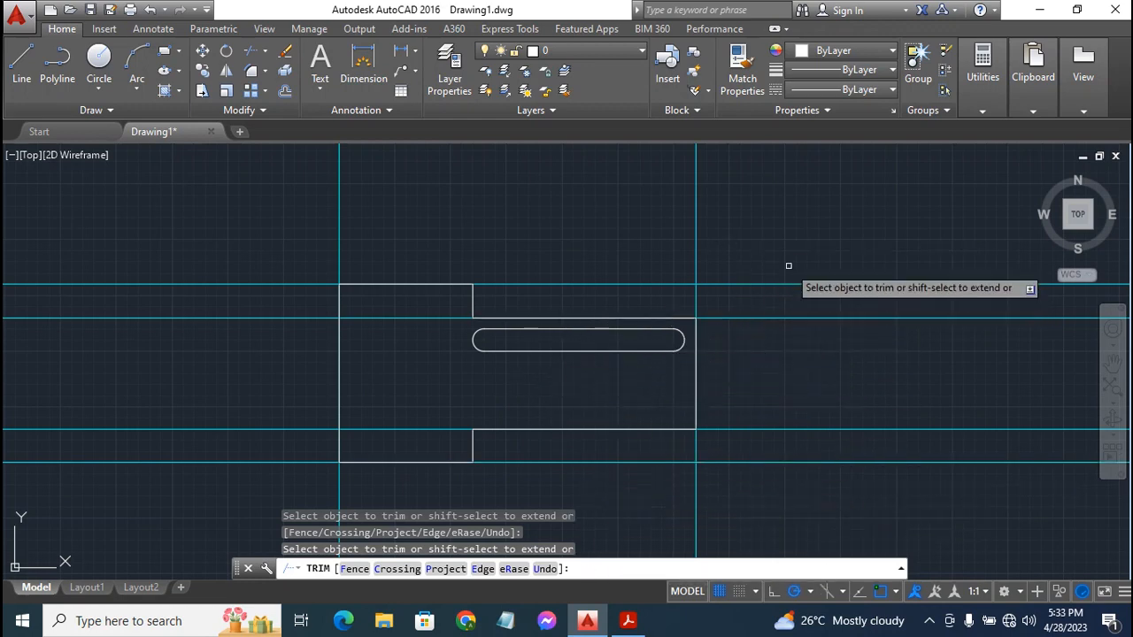
{"action": "key", "text": "Escape"}
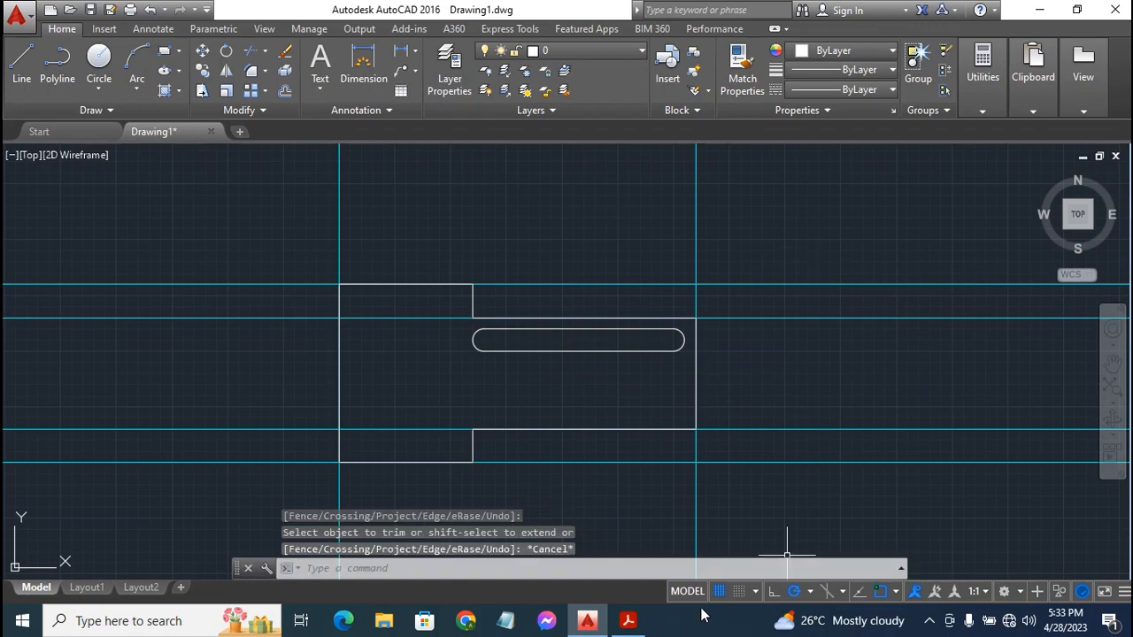
Check the slot layout in Acrobat Reader, and in AutoCAD start a rectangular array of the whole uppermost slot
{"action": "left_click", "coordinate": [627, 620]}
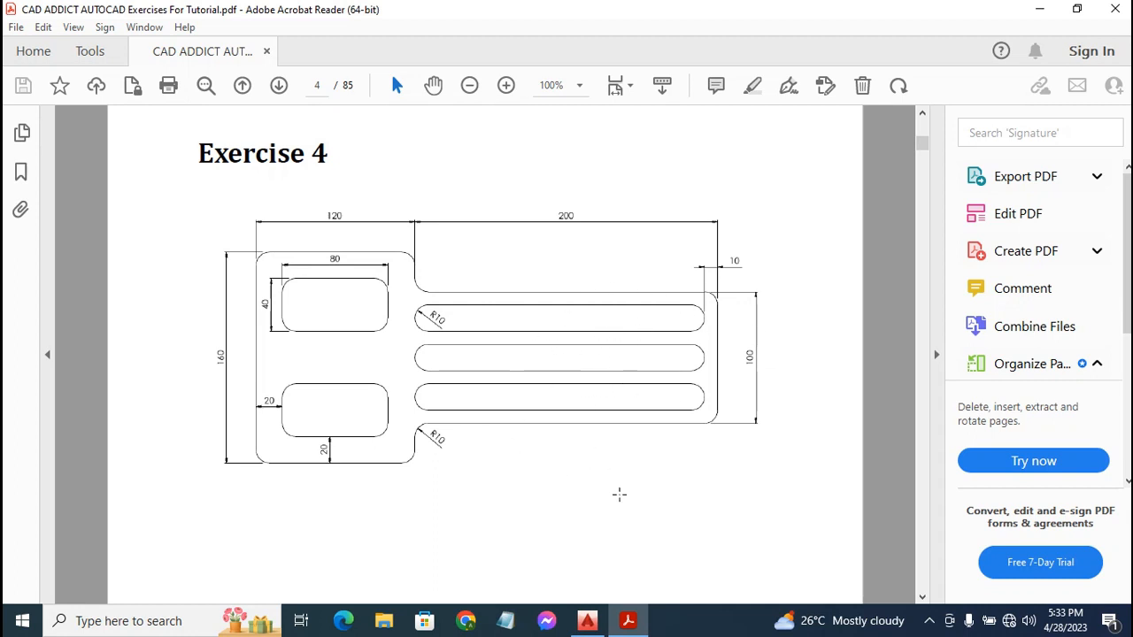
{"action": "mouse_move", "coordinate": [637, 622]}
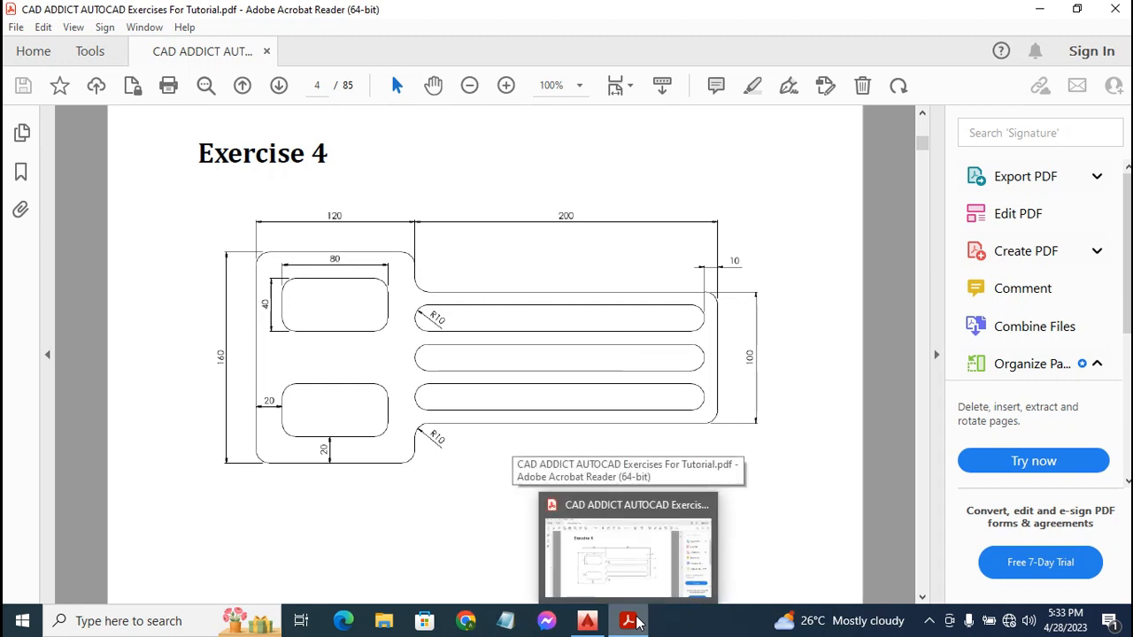
{"action": "mouse_move", "coordinate": [598, 625]}
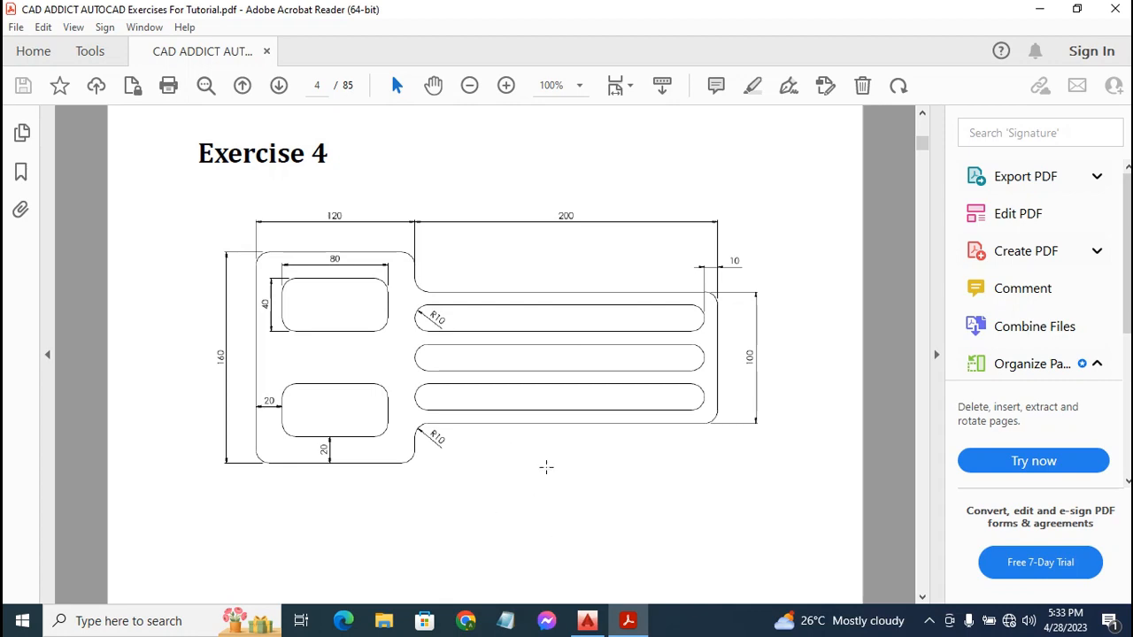
{"action": "left_click", "coordinate": [588, 620]}
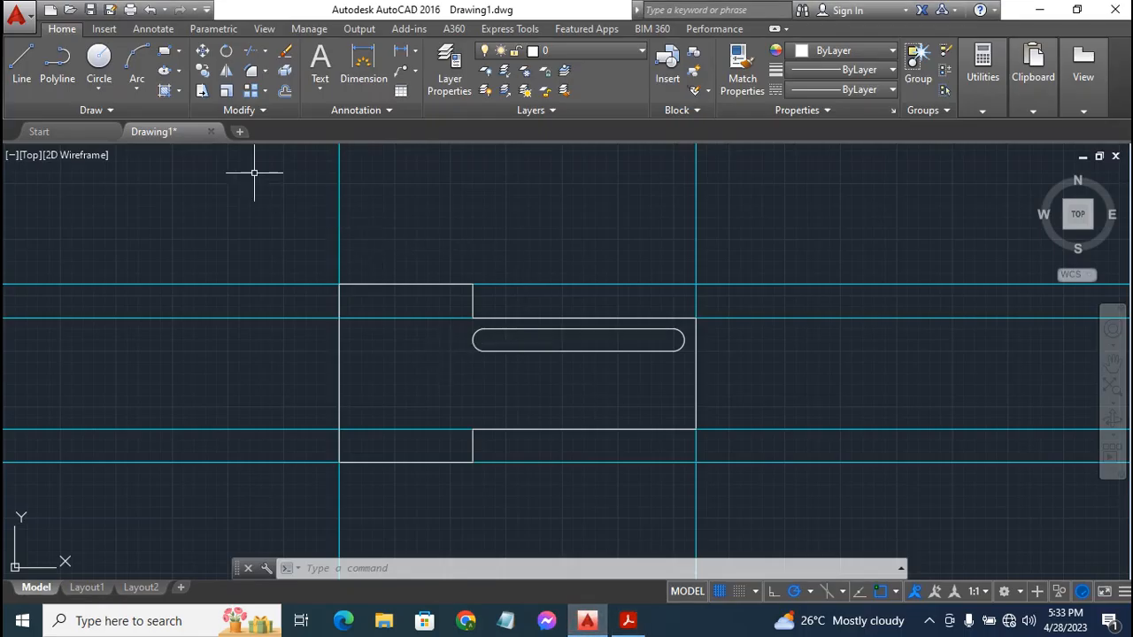
{"action": "left_click", "coordinate": [265, 91]}
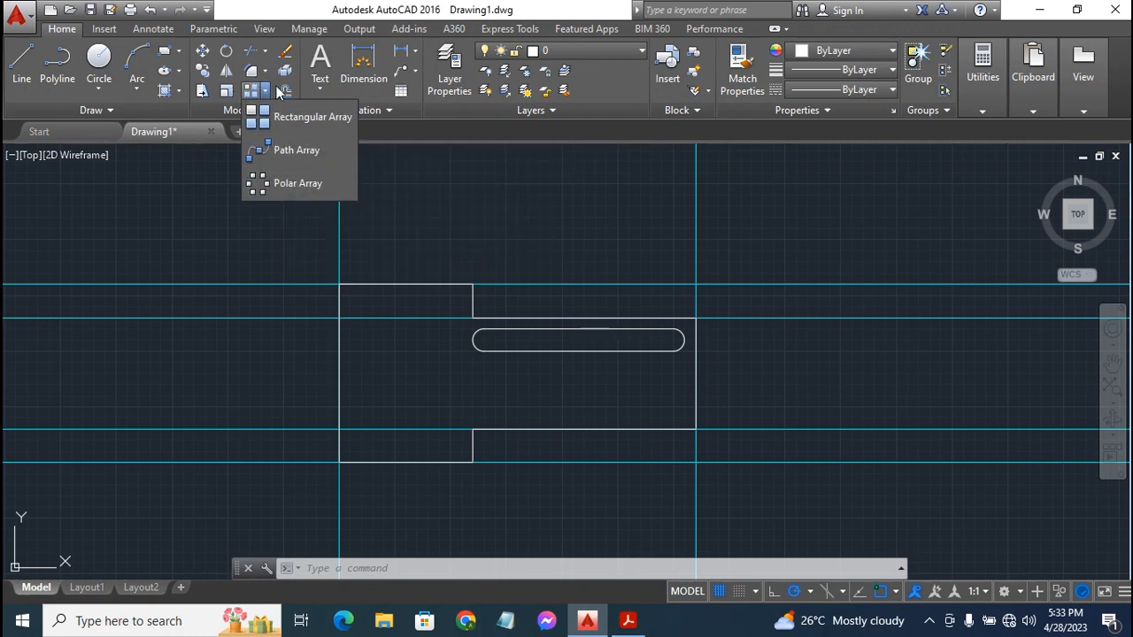
{"action": "left_click", "coordinate": [254, 92]}
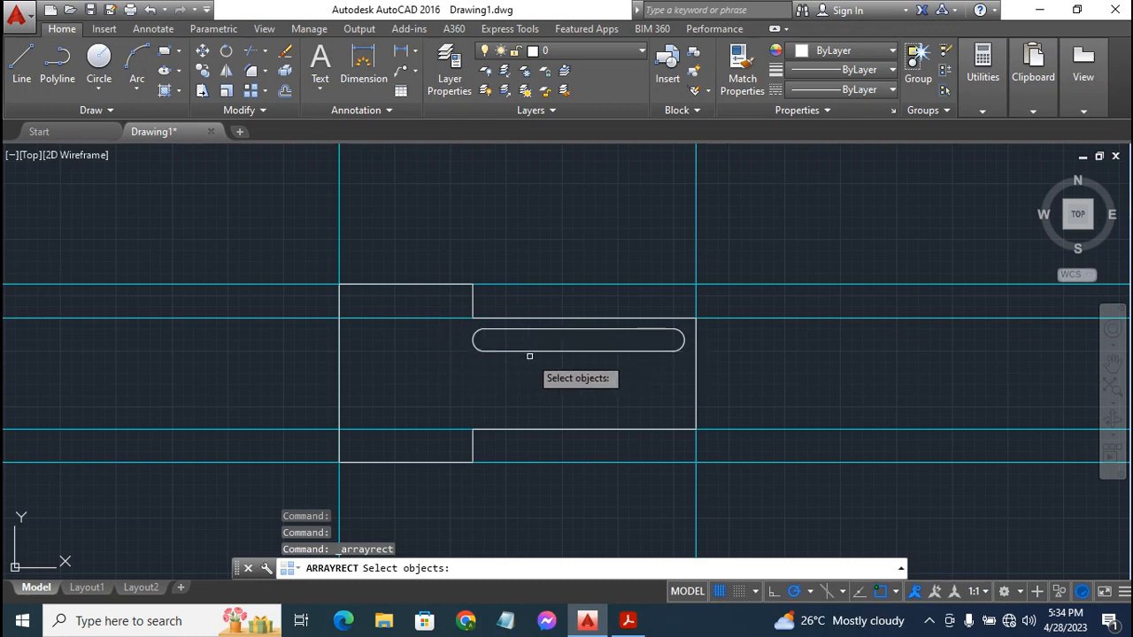
{"action": "left_click", "coordinate": [459, 324]}
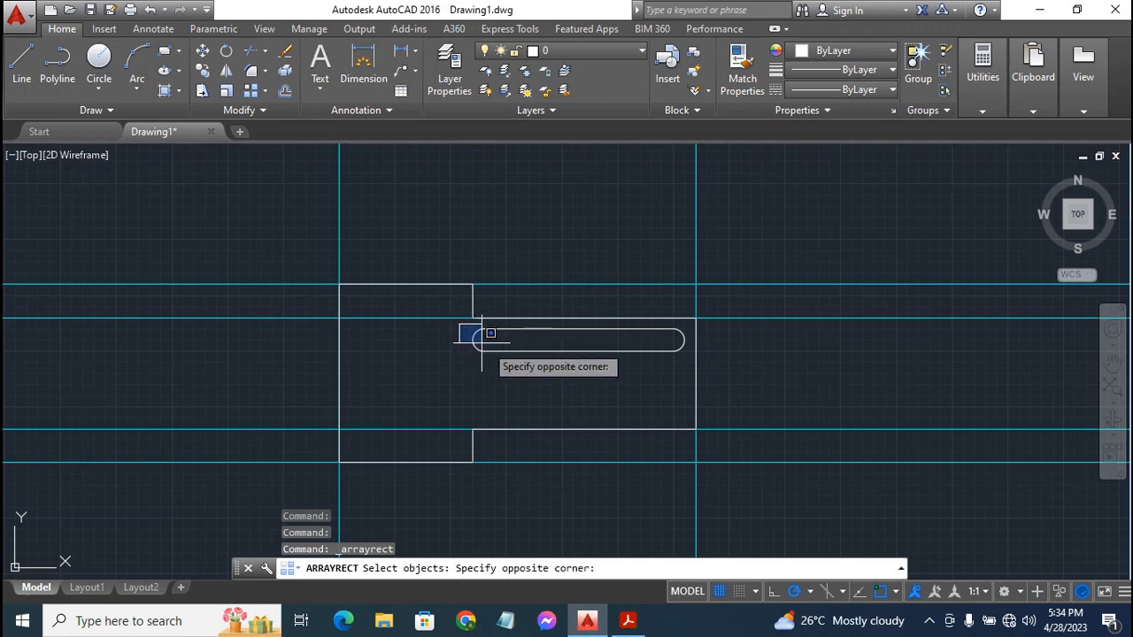
{"action": "left_click", "coordinate": [690, 369]}
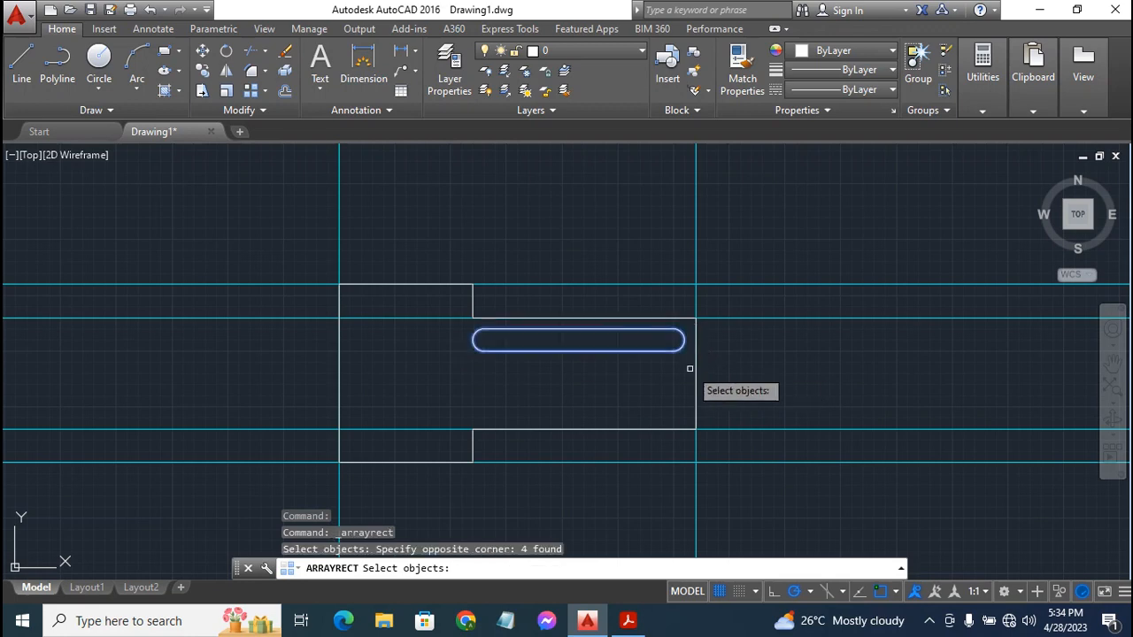
{"action": "key", "text": "Return"}
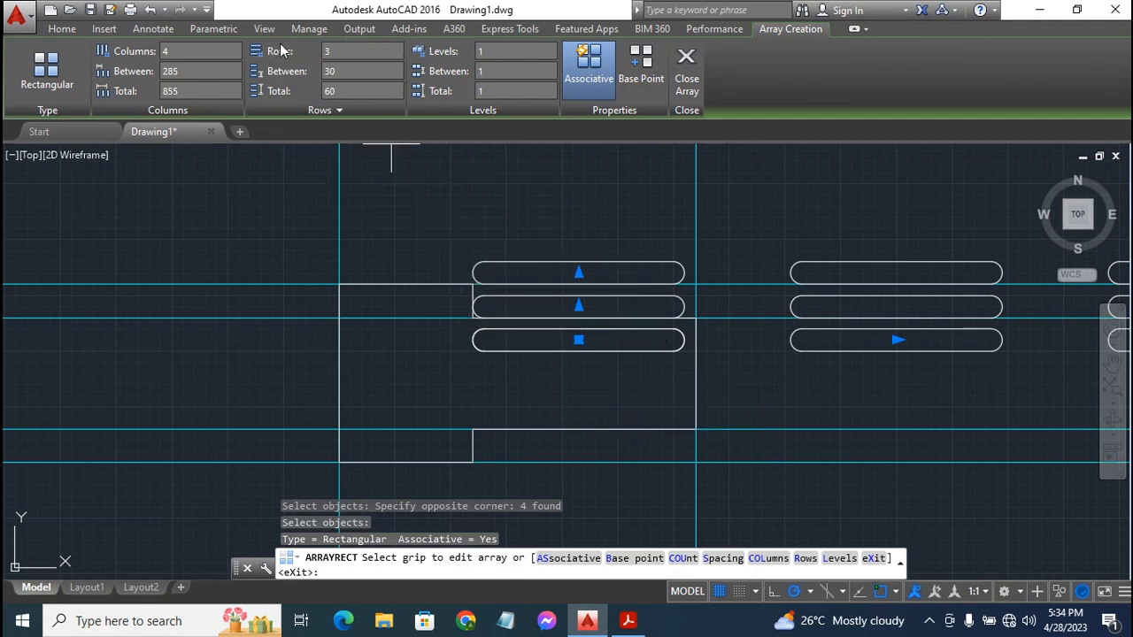
Set the slot array's row count to 1
{"action": "left_click", "coordinate": [350, 49]}
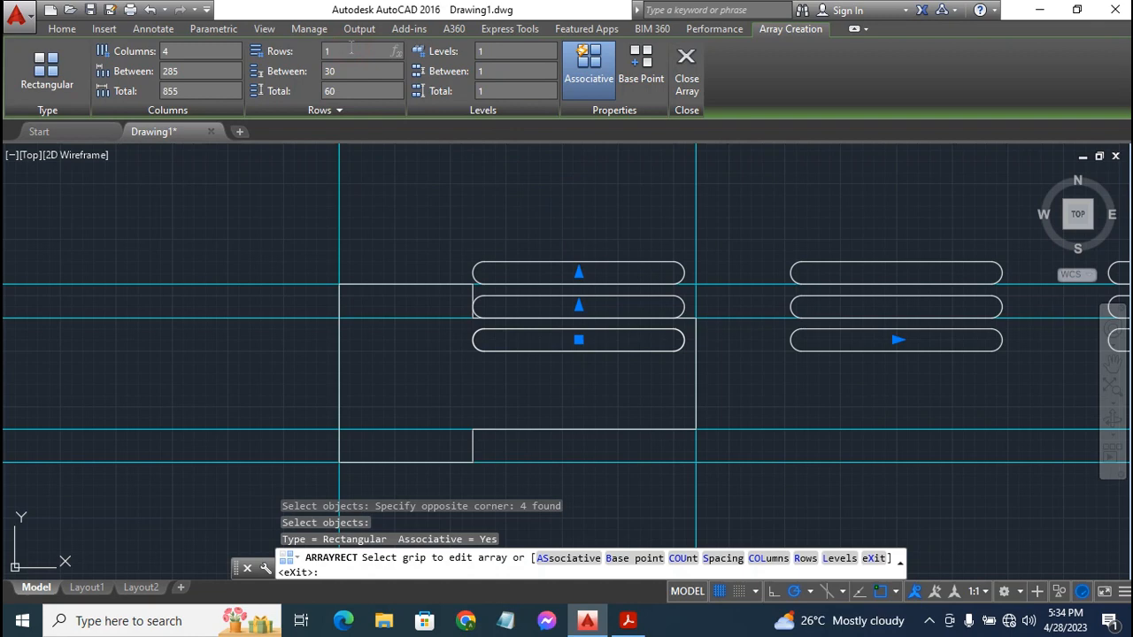
{"action": "type", "text": "1"}
{"action": "key", "text": "Return"}
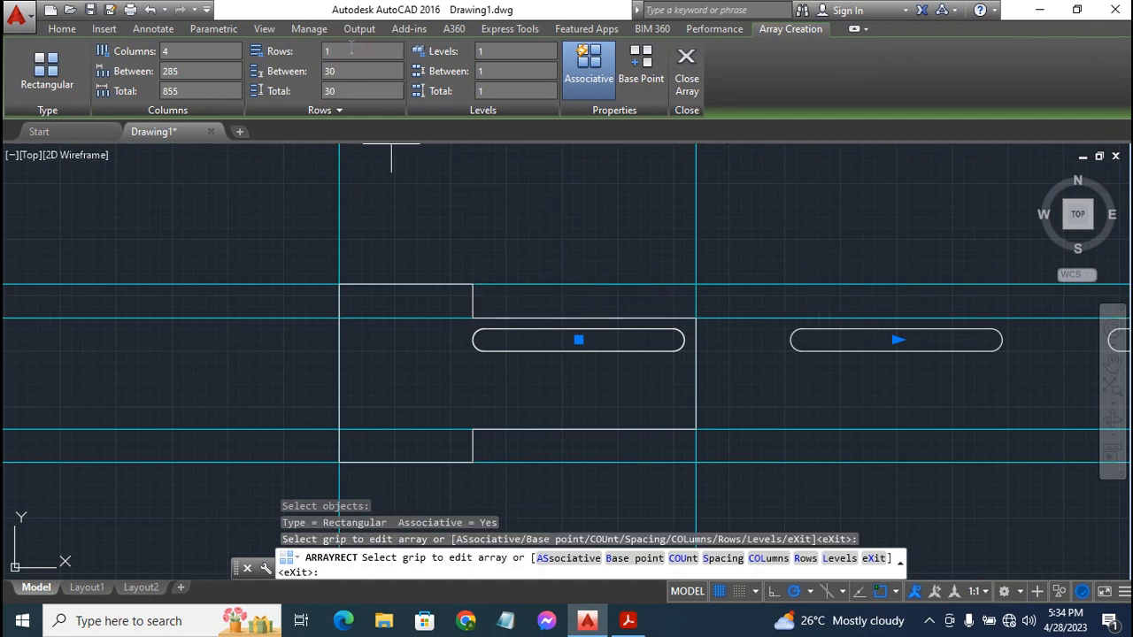
Set the slot array to 3 rows and 1 column
{"action": "left_click", "coordinate": [366, 51]}
{"action": "type", "text": "3"}
{"action": "key", "text": "Return"}
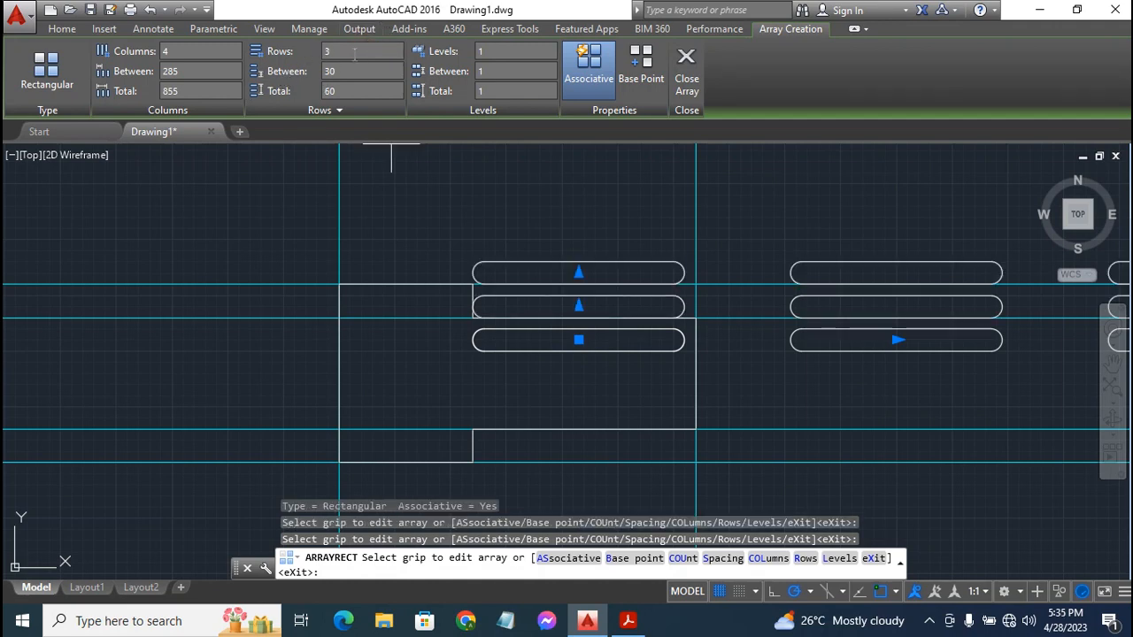
{"action": "left_click", "coordinate": [194, 51]}
{"action": "type", "text": "1"}
{"action": "key", "text": "Return"}
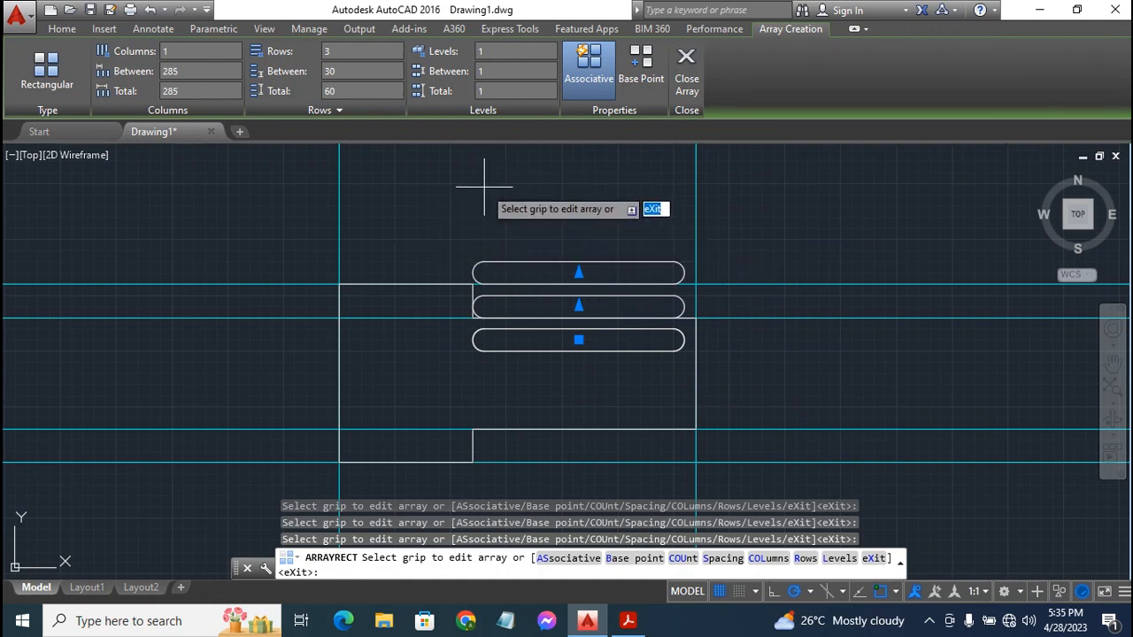
Redirect the array's three rows downward into the plate with a row spacing of -30, and finish the array
{"action": "left_click", "coordinate": [578, 271]}
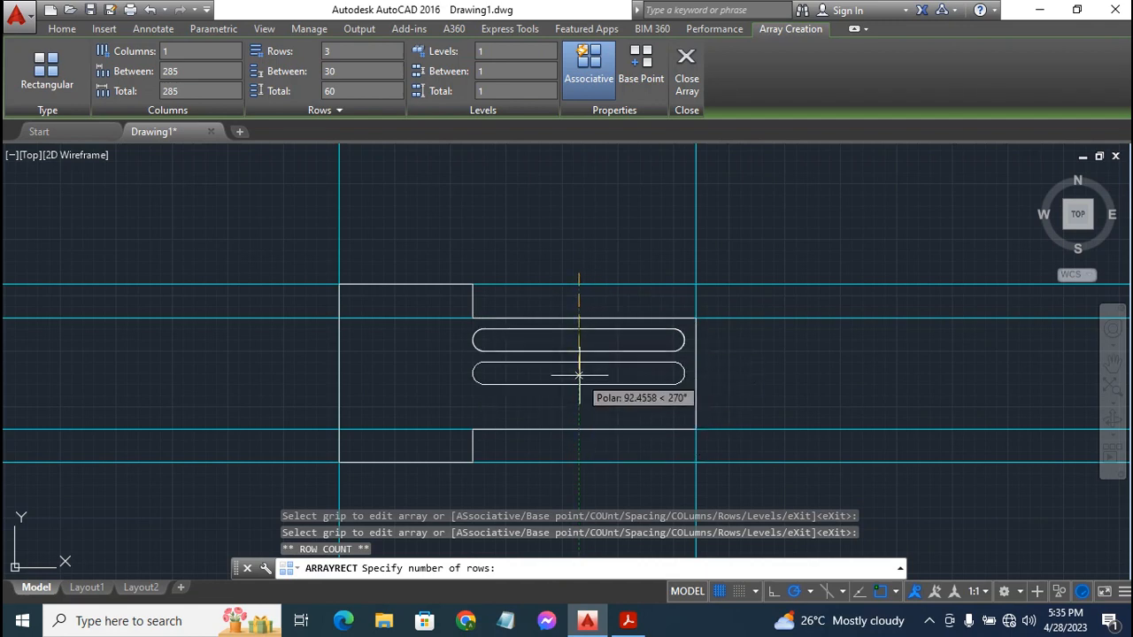
{"action": "left_click", "coordinate": [579, 432]}
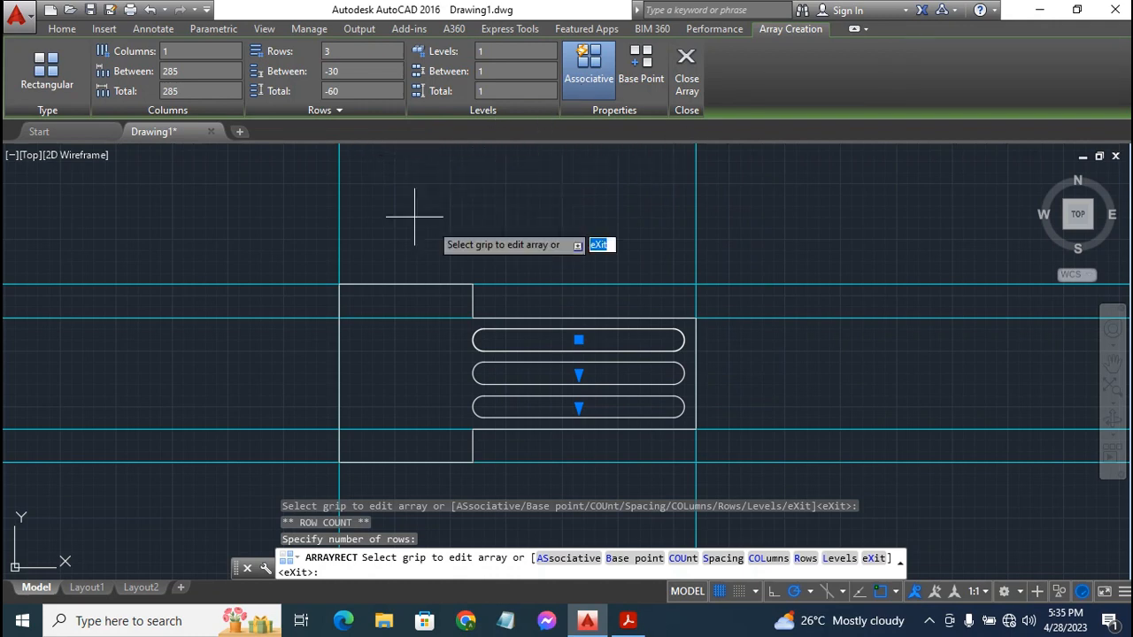
{"action": "left_click", "coordinate": [682, 78]}
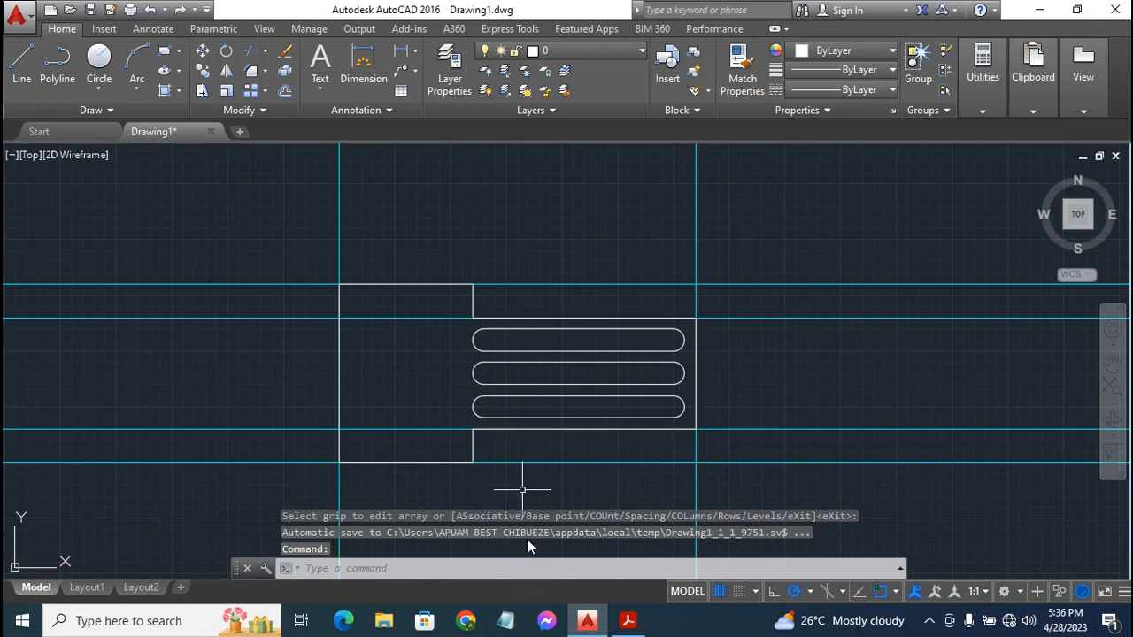
Check the corner radii in Acrobat Reader, and in AutoCAD set up the Fillet command with radius 10 and the Multiple option
{"action": "left_click", "coordinate": [630, 624]}
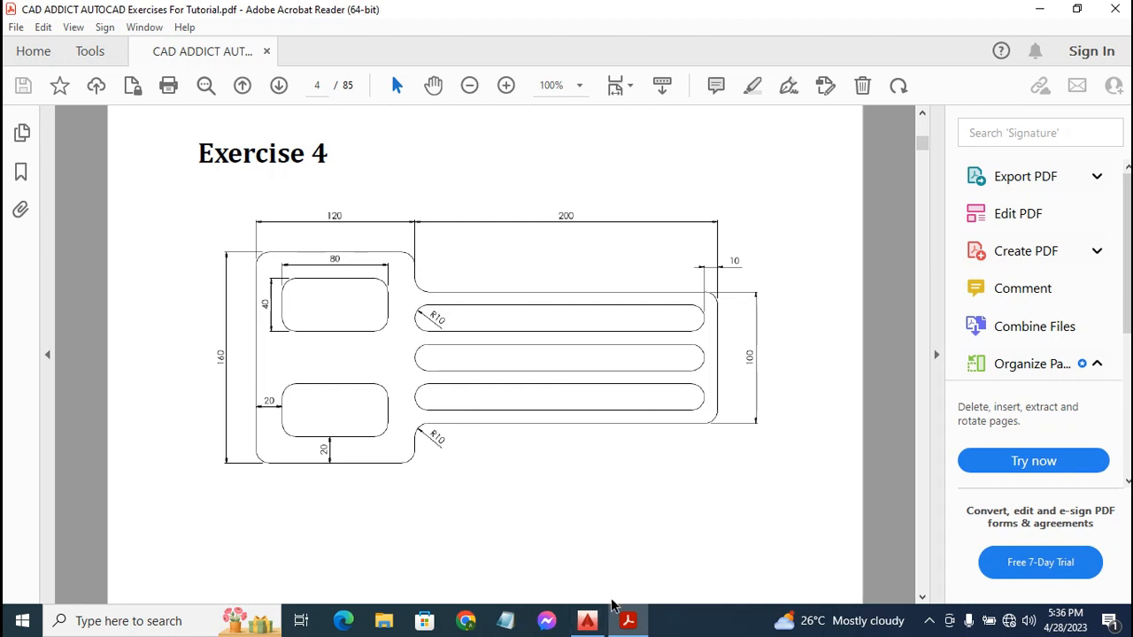
{"action": "left_click", "coordinate": [587, 620]}
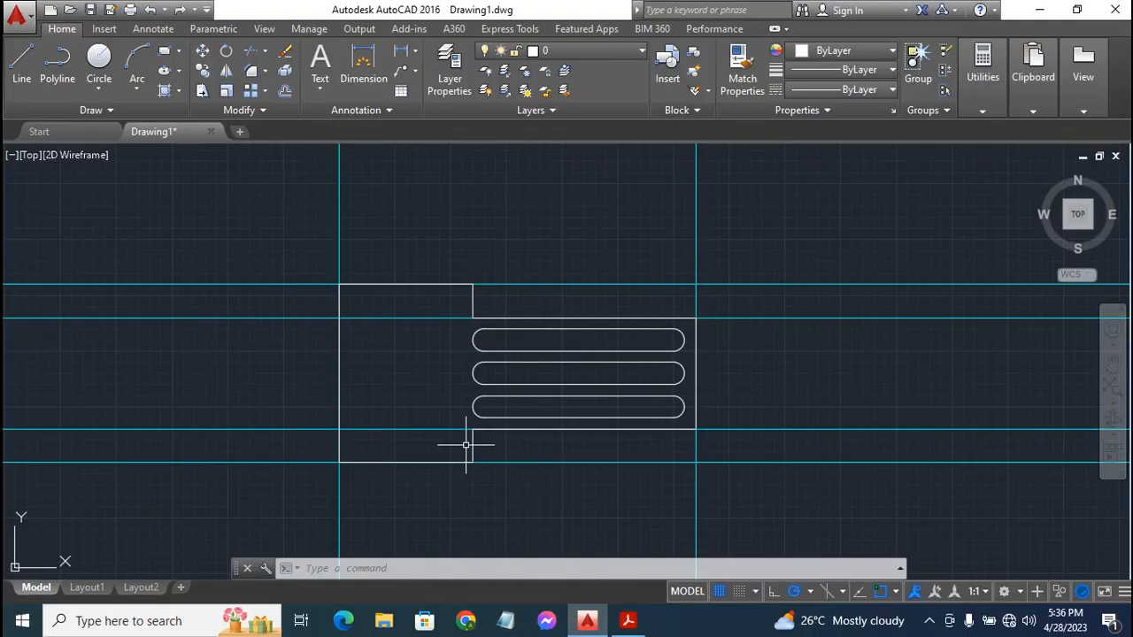
{"action": "left_click", "coordinate": [254, 71]}
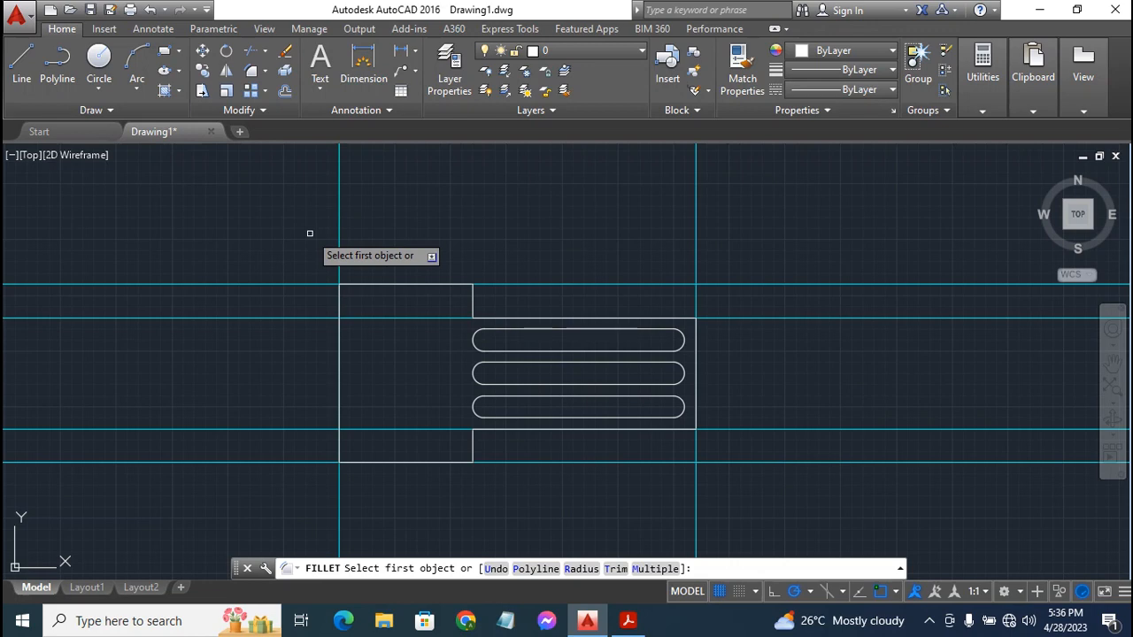
{"action": "type", "text": "r"}
{"action": "key", "text": "Return"}
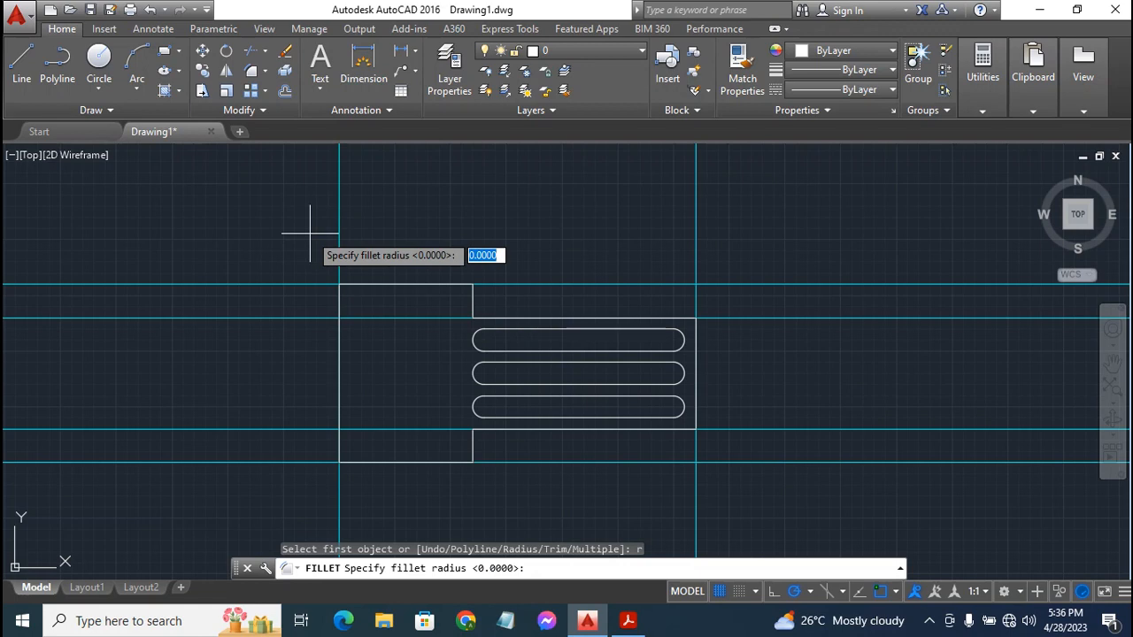
{"action": "left_click", "coordinate": [636, 617]}
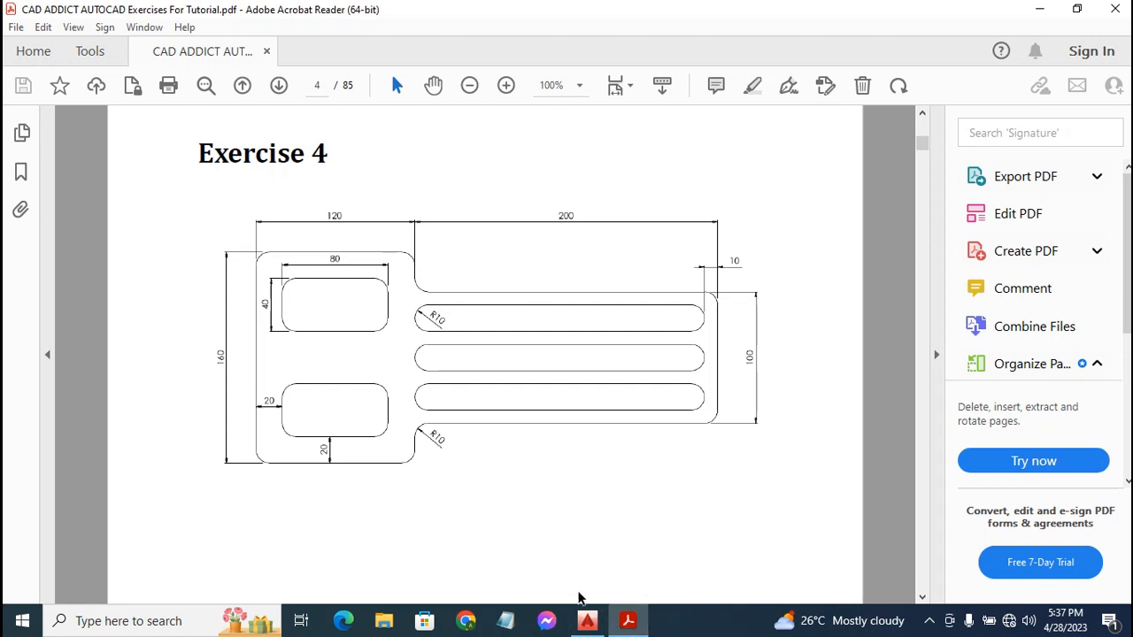
{"action": "left_click", "coordinate": [587, 621]}
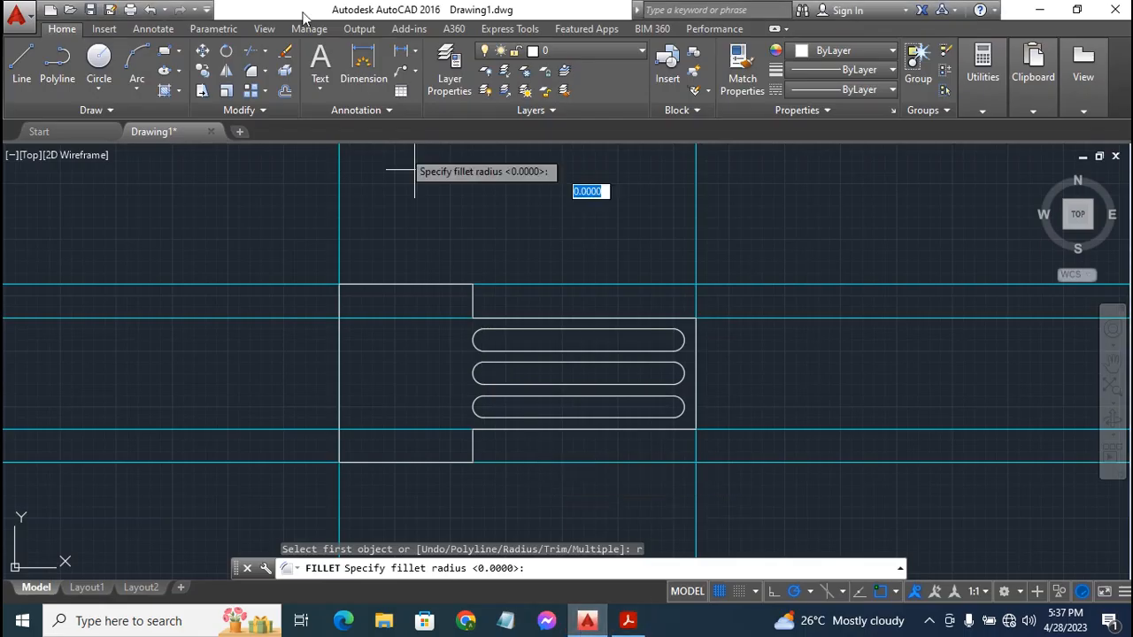
{"action": "type", "text": "10"}
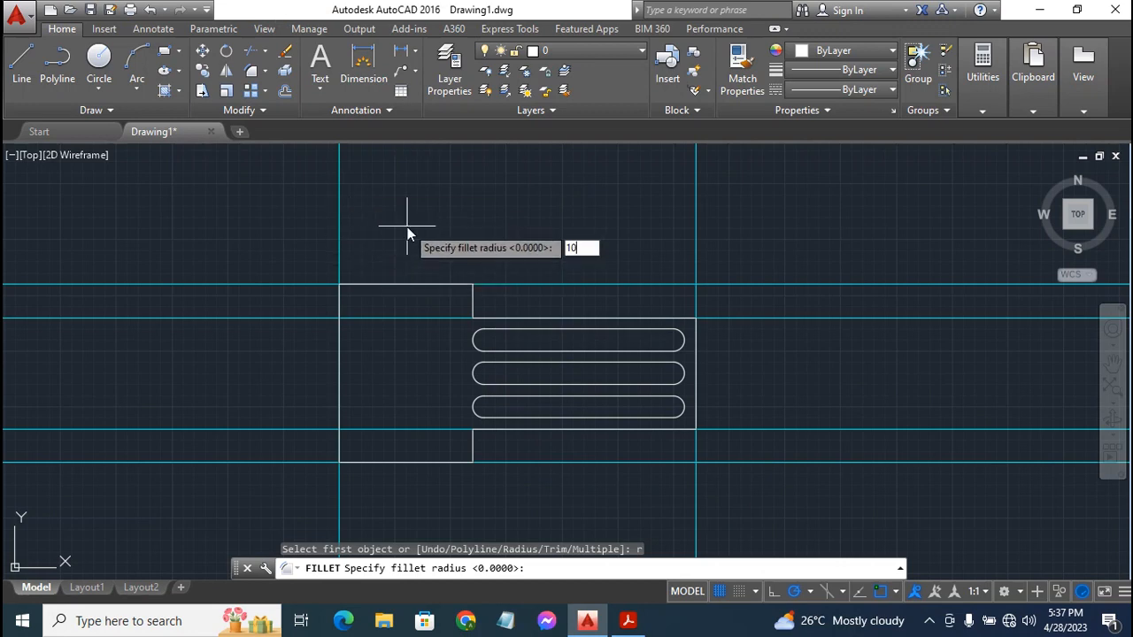
{"action": "key", "text": "Return"}
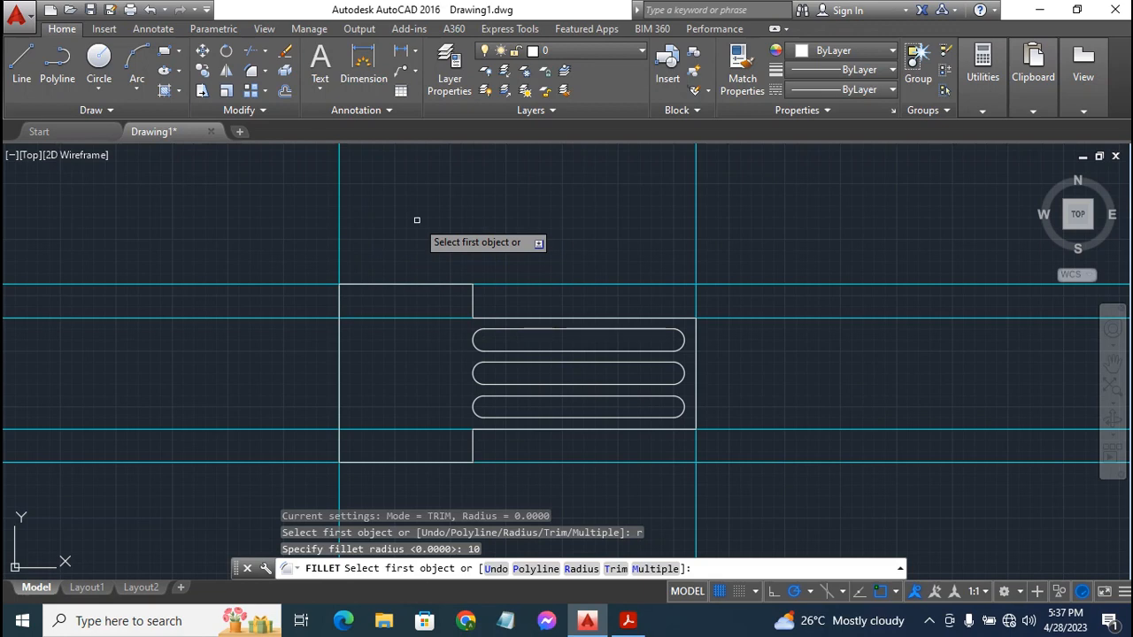
{"action": "type", "text": "m"}
{"action": "key", "text": "Return"}
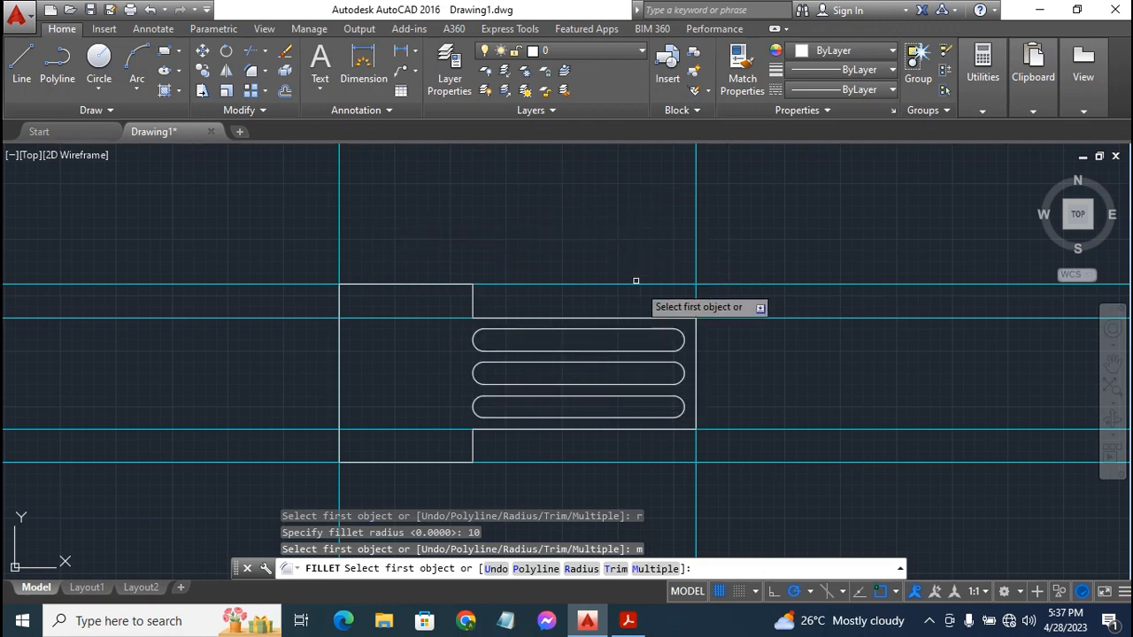
Fillet the upper and lower corners at the right end of the plate's narrow section
{"action": "left_click", "coordinate": [690, 319]}
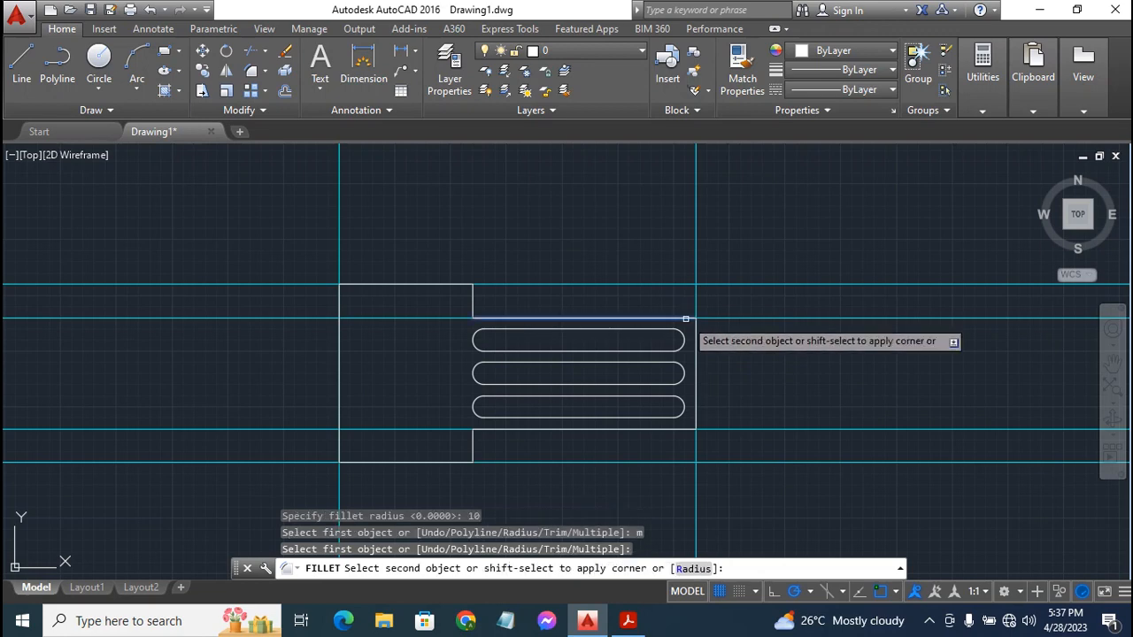
{"action": "left_click", "coordinate": [693, 336]}
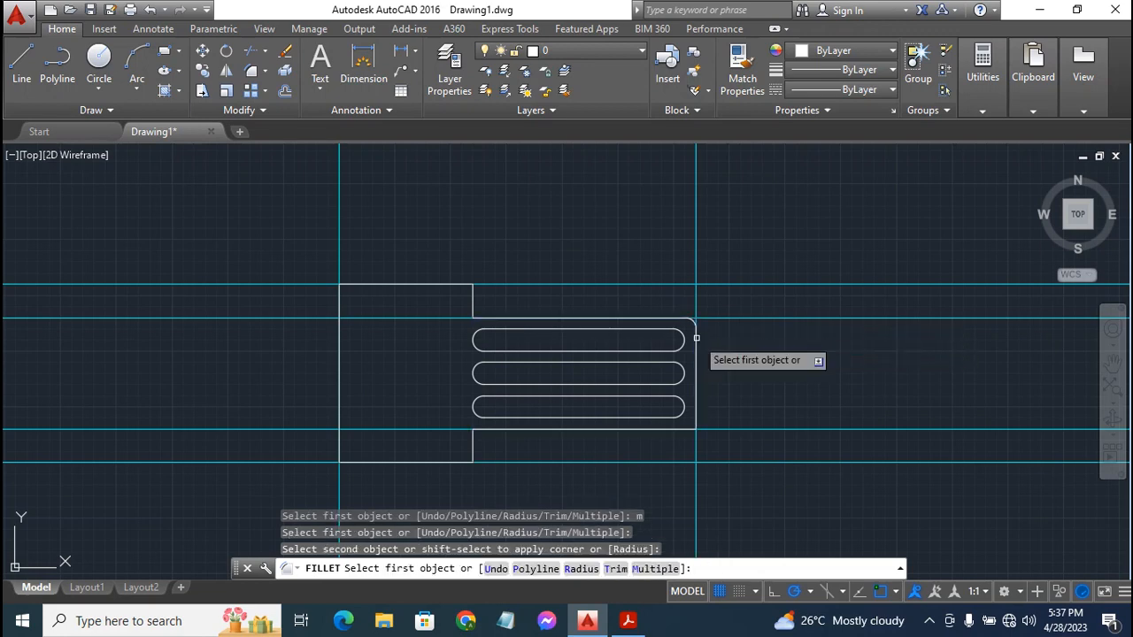
{"action": "left_click", "coordinate": [689, 430]}
{"action": "left_click", "coordinate": [695, 419]}
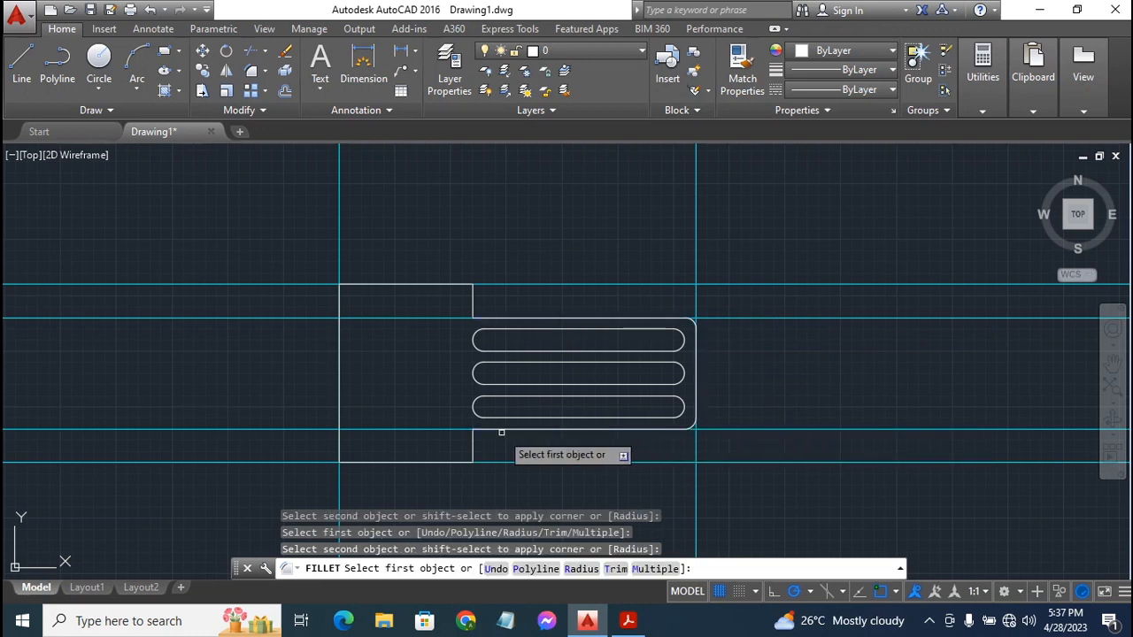
Fillet the inner and outer corners of the plate's lower step, where the wide section meets the narrow one
{"action": "left_click", "coordinate": [472, 442]}
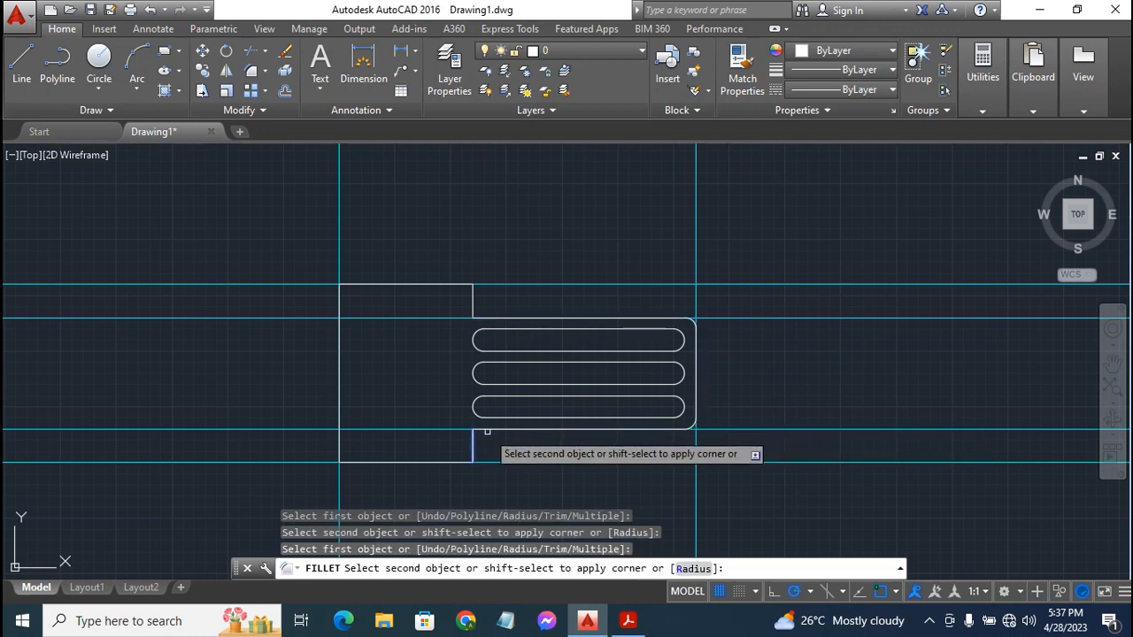
{"action": "left_click", "coordinate": [488, 430]}
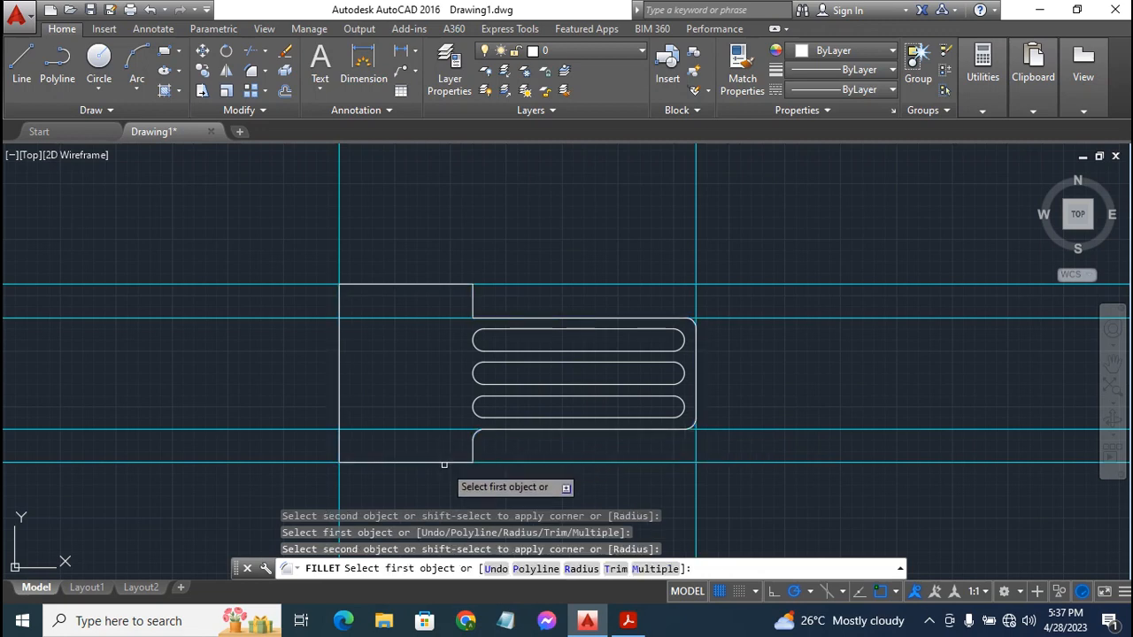
{"action": "left_click", "coordinate": [462, 461]}
{"action": "left_click", "coordinate": [474, 457]}
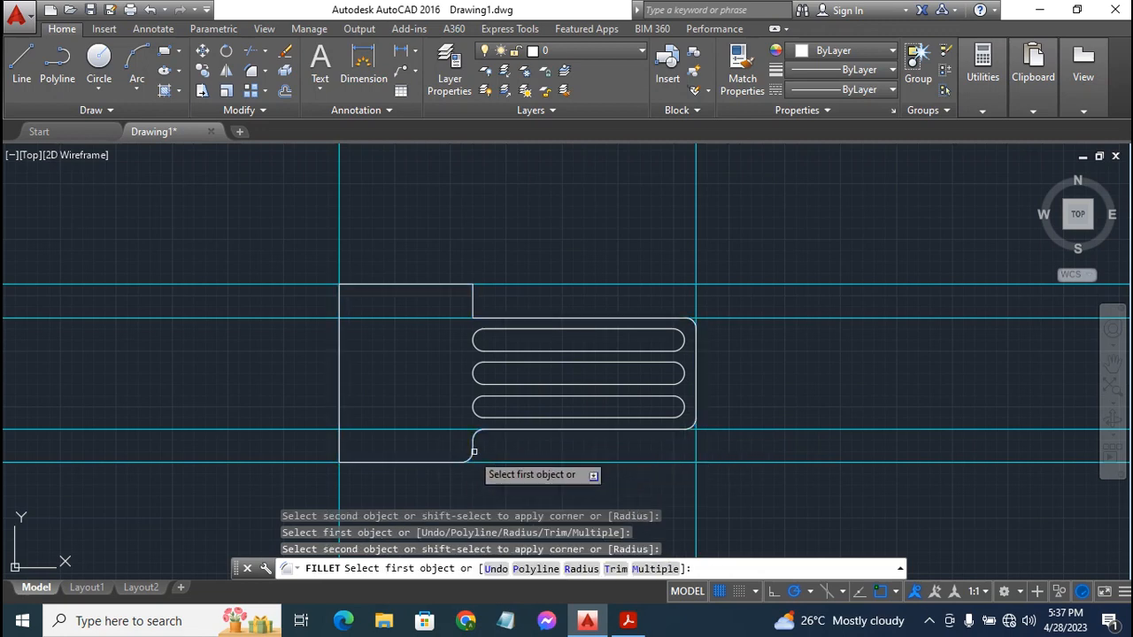
Fillet the lower-left corner of the plate's wide section
{"action": "left_click", "coordinate": [368, 461]}
{"action": "left_click", "coordinate": [343, 456]}
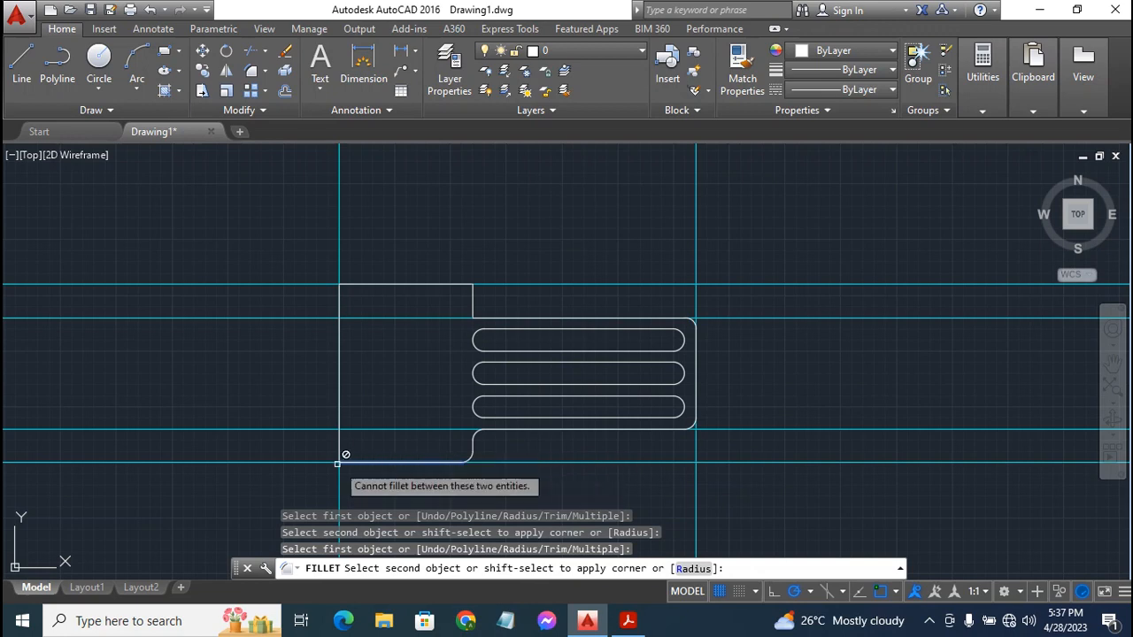
{"action": "left_click", "coordinate": [342, 447]}
{"action": "left_click", "coordinate": [341, 435]}
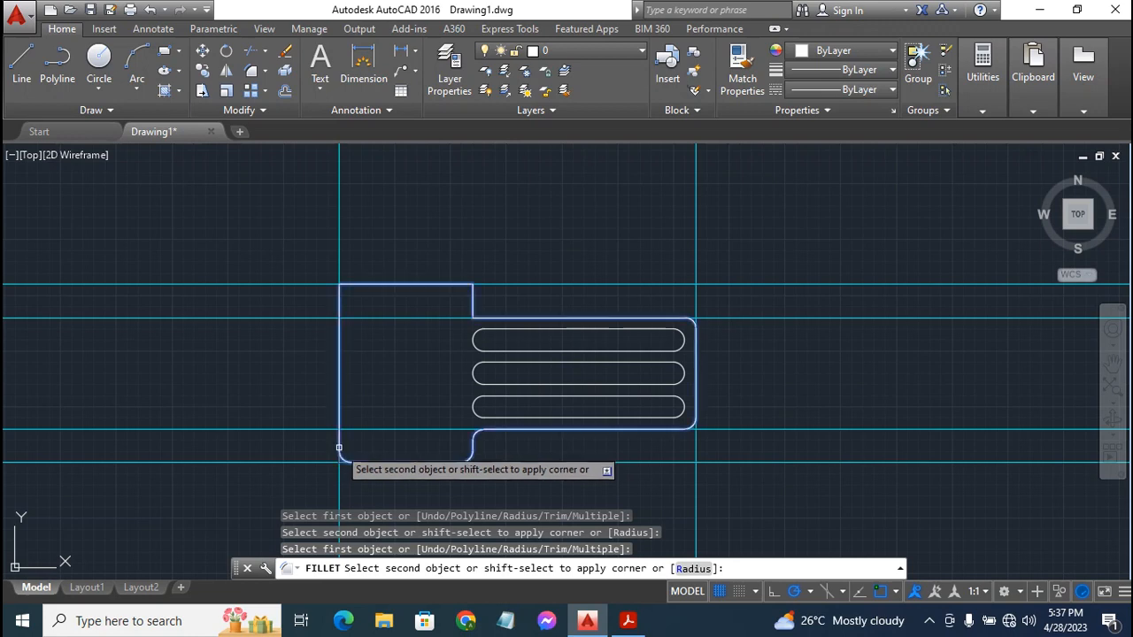
{"action": "left_click", "coordinate": [339, 451]}
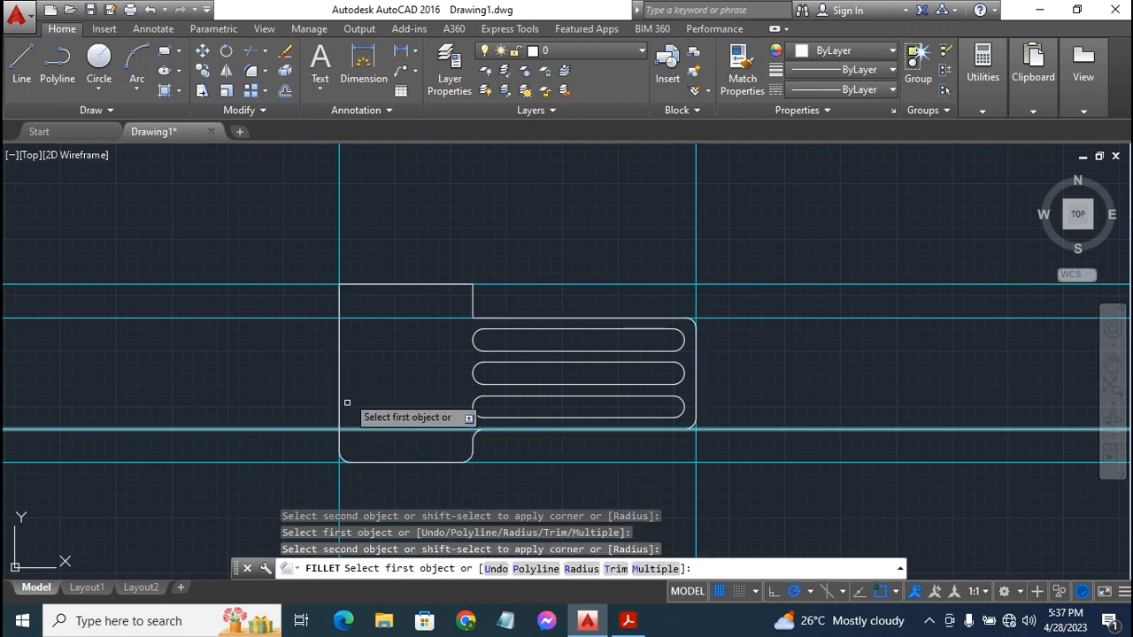
Fillet the two upper corners of the plate's wide section and the inner corner of its upper step
{"action": "left_click", "coordinate": [340, 314]}
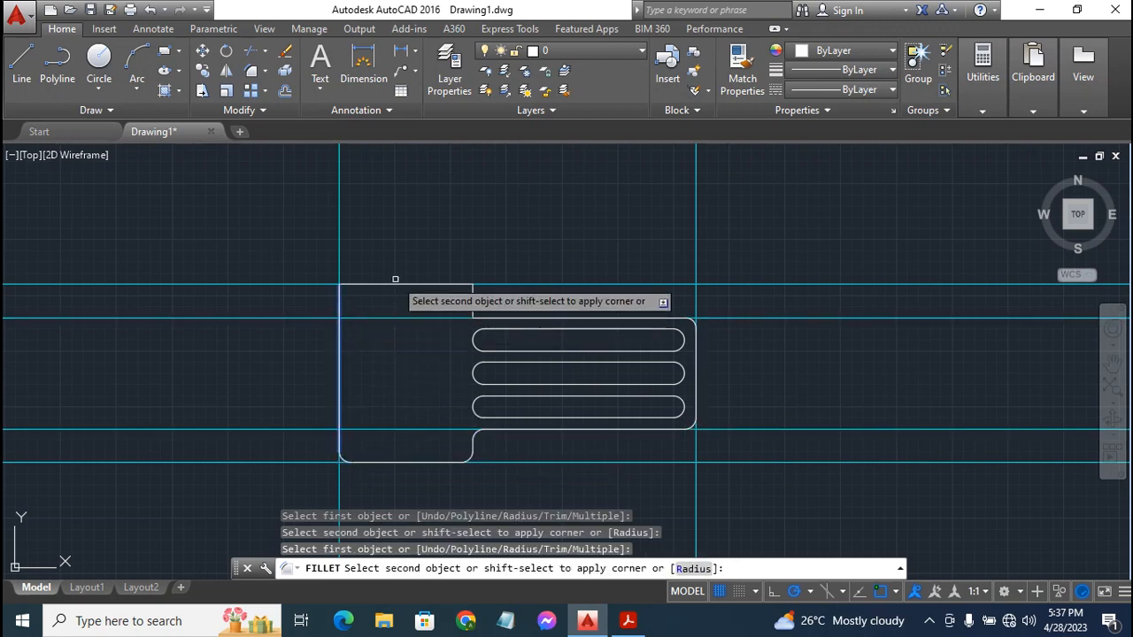
{"action": "left_click", "coordinate": [375, 285]}
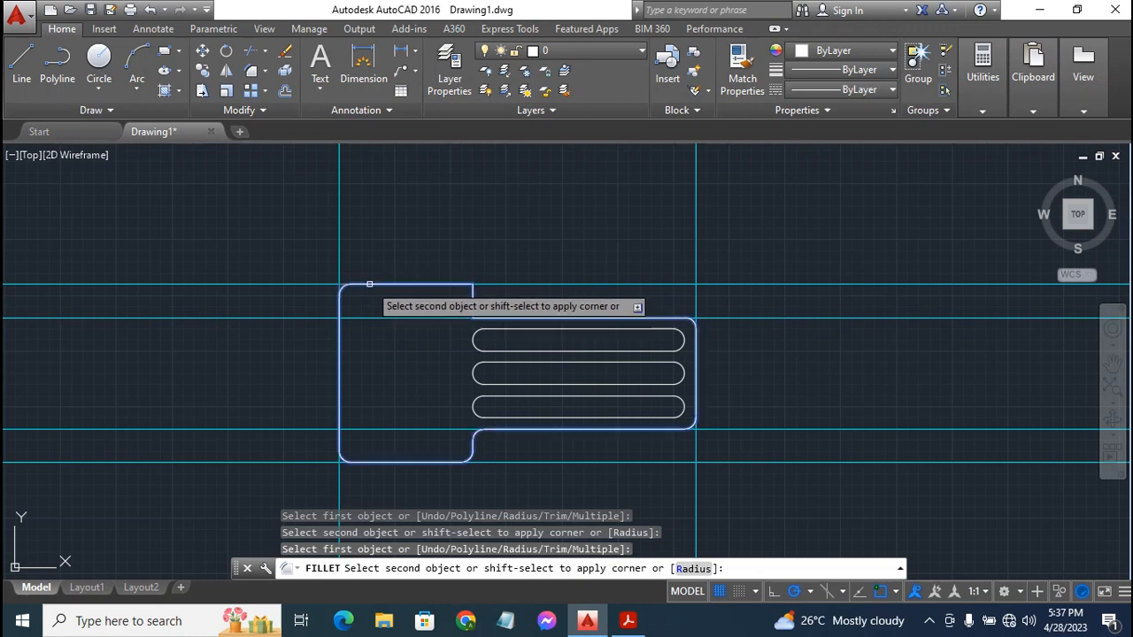
{"action": "left_click", "coordinate": [452, 286]}
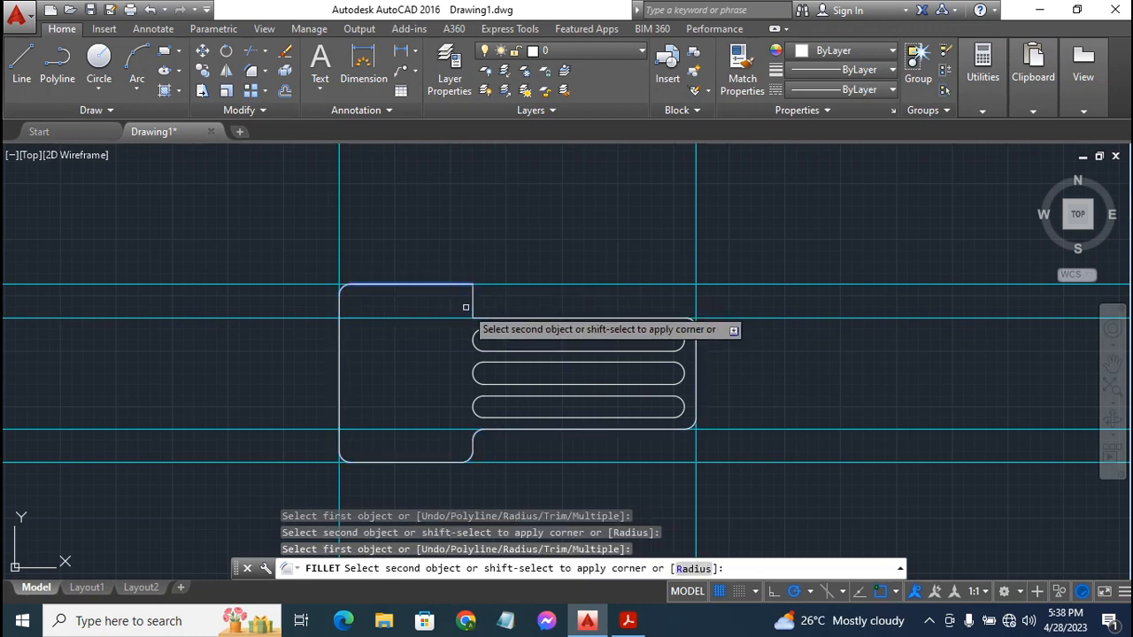
{"action": "left_click", "coordinate": [475, 303]}
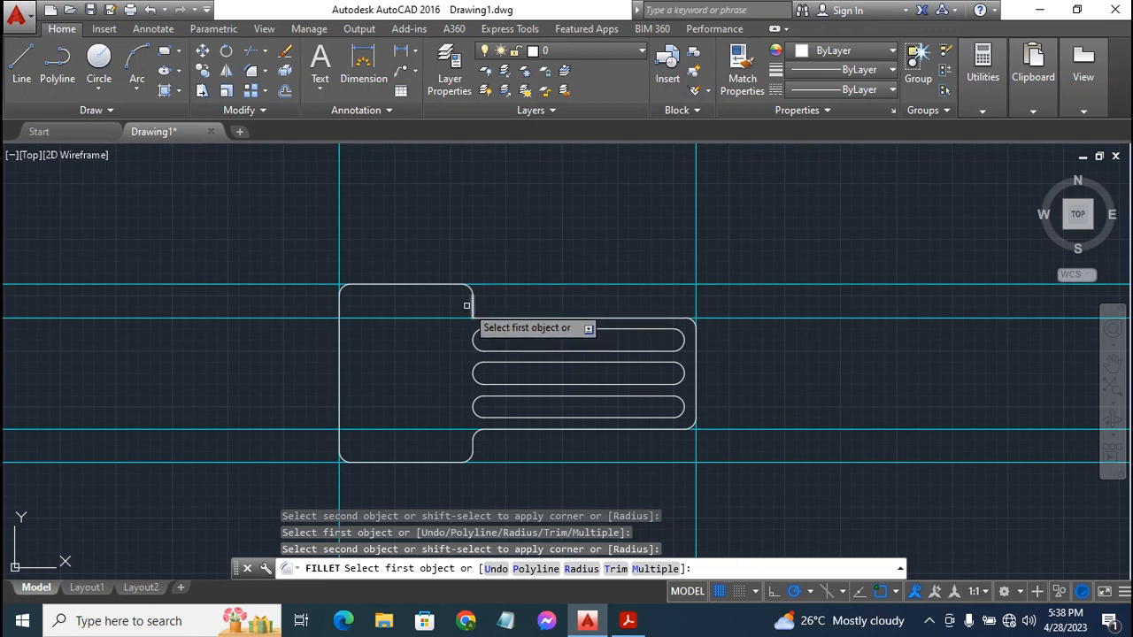
{"action": "left_click", "coordinate": [472, 305]}
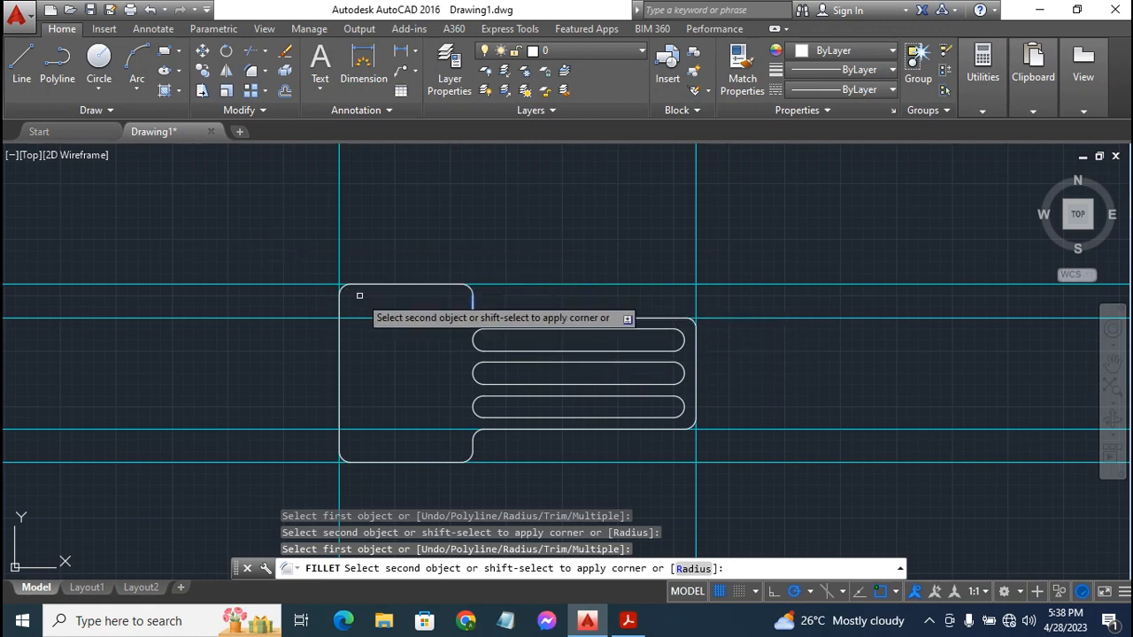
{"action": "left_click", "coordinate": [510, 317]}
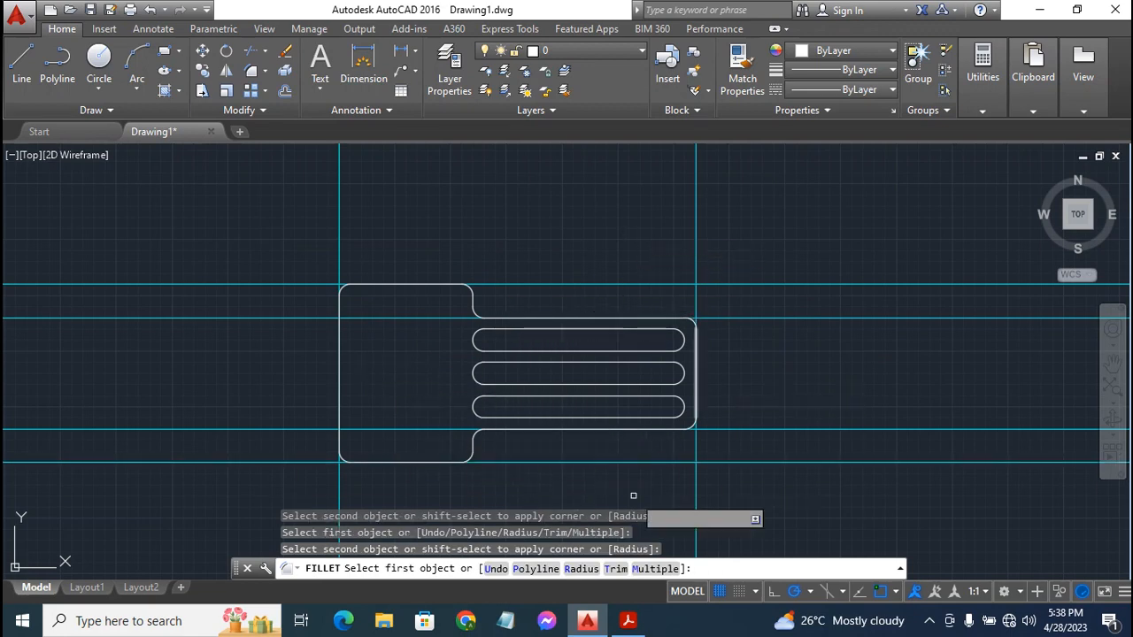
Check the cutout positions in Acrobat Reader, and in AutoCAD offset the construction line on the plate's left edge 20 inward
{"action": "left_click", "coordinate": [628, 620]}
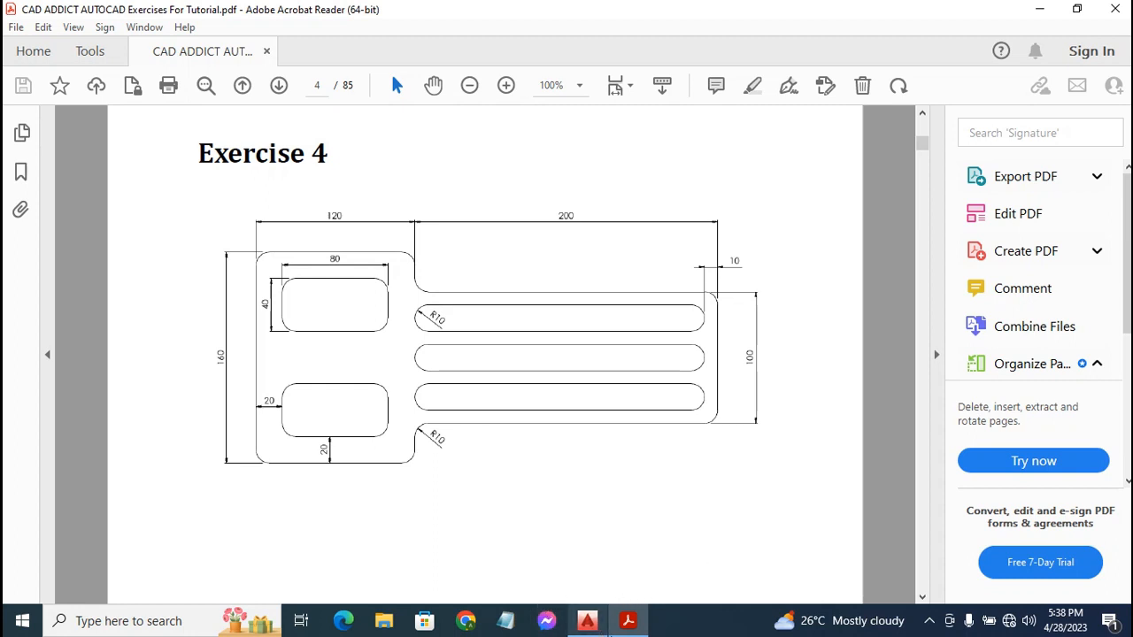
{"action": "left_click", "coordinate": [587, 622]}
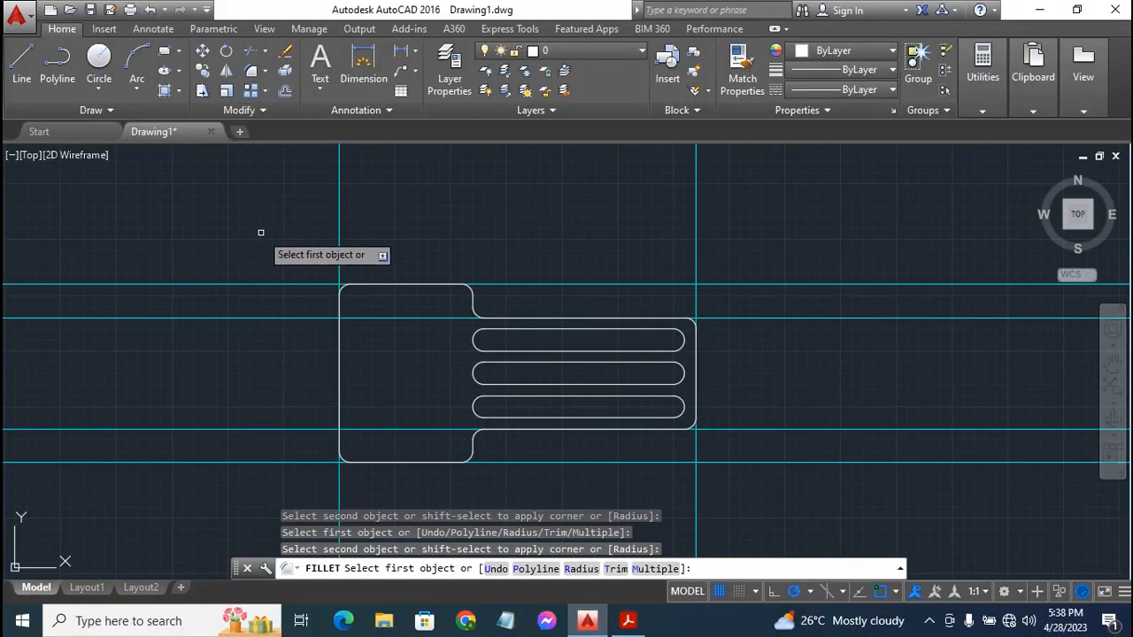
{"action": "key", "text": "Escape"}
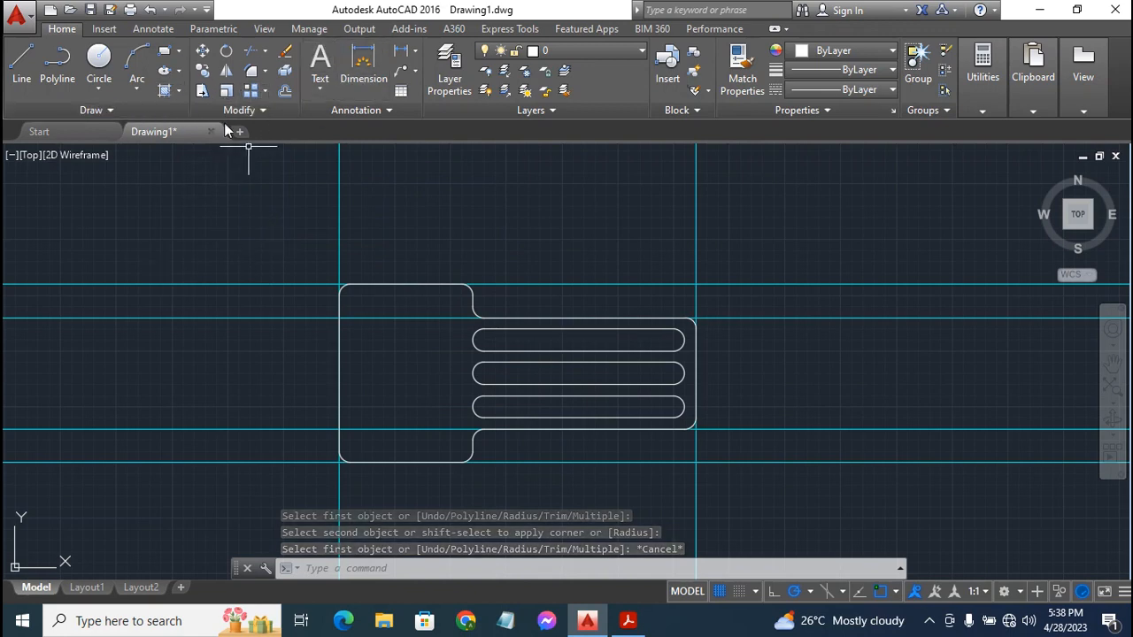
{"action": "left_click", "coordinate": [284, 92]}
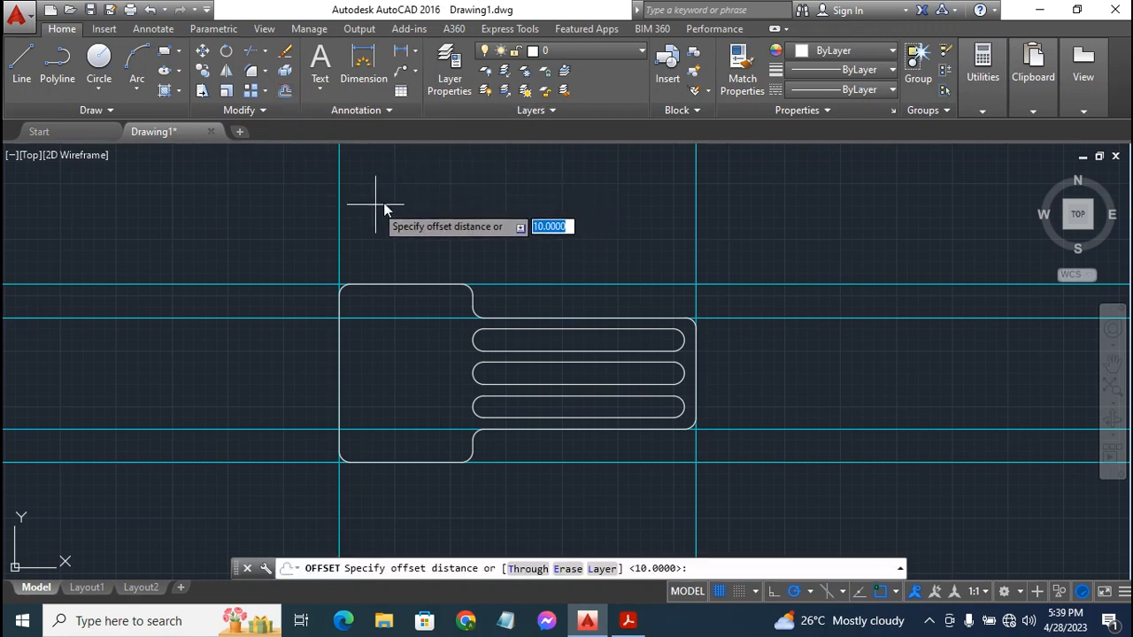
{"action": "type", "text": "20"}
{"action": "key", "text": "Return"}
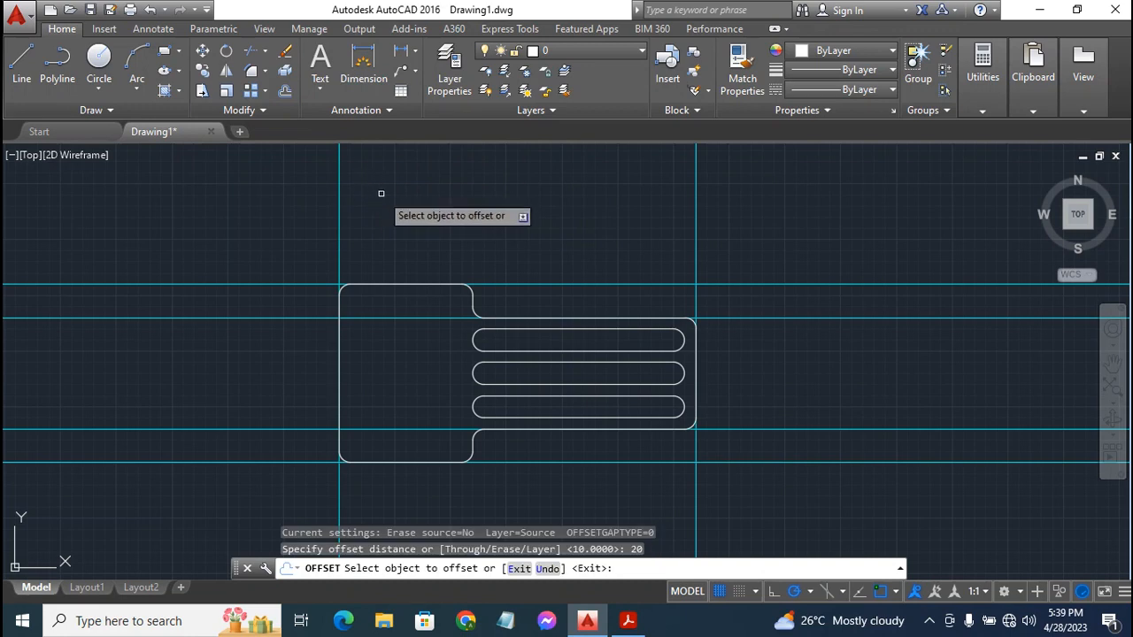
{"action": "left_click", "coordinate": [338, 223]}
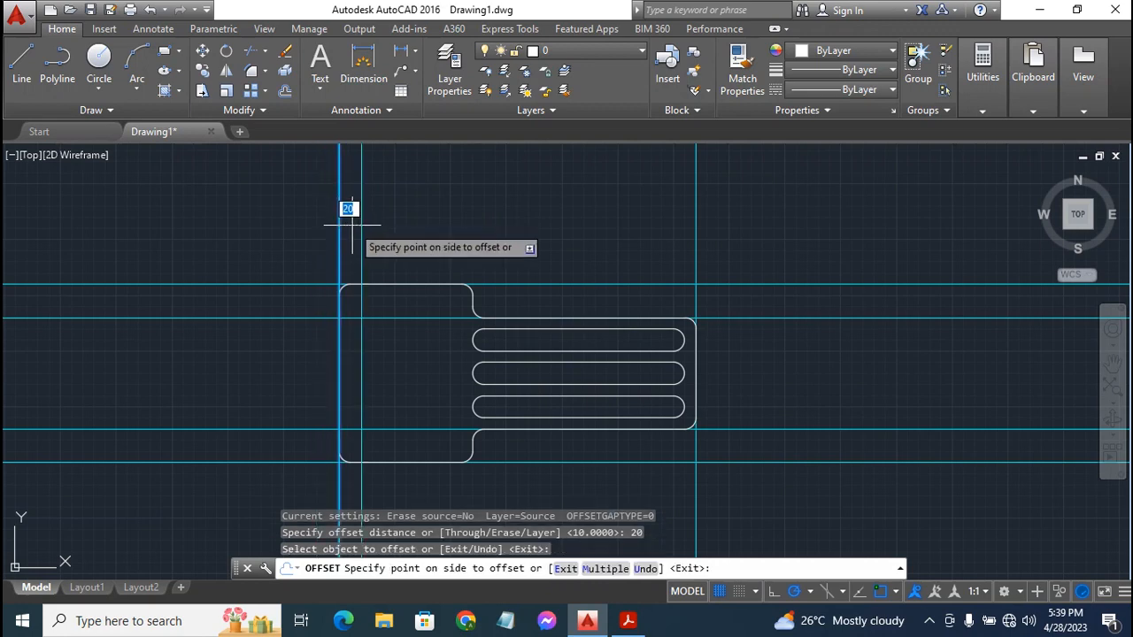
{"action": "left_click", "coordinate": [357, 224]}
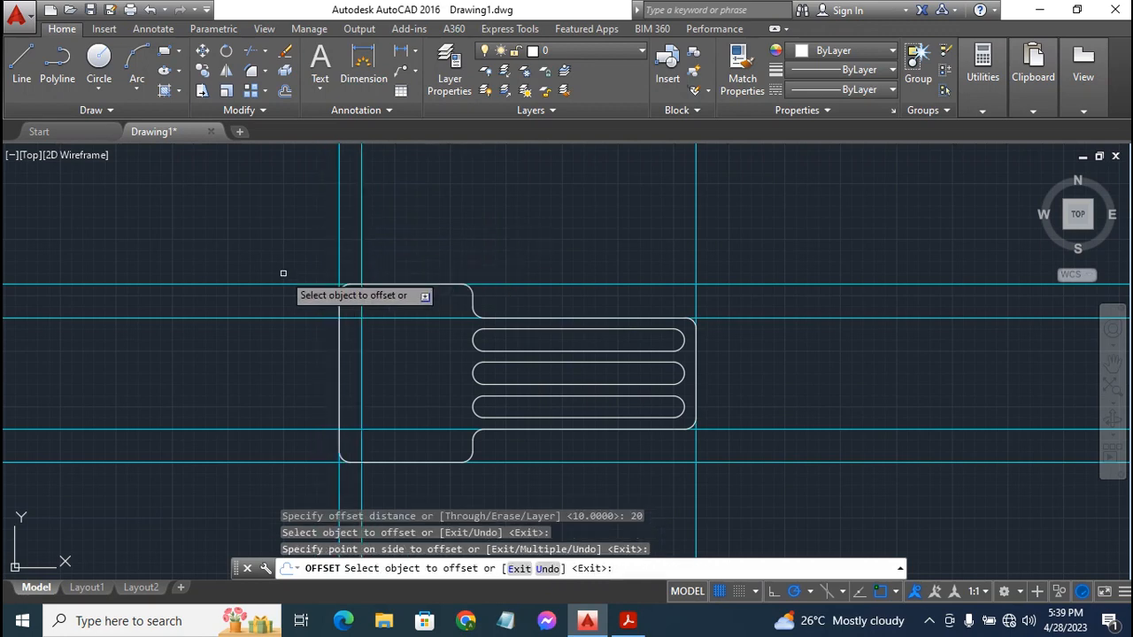
Offset the plate's bottom construction line 20 upward and delete the construction line along the narrow section's lower edge
{"action": "left_click", "coordinate": [275, 463]}
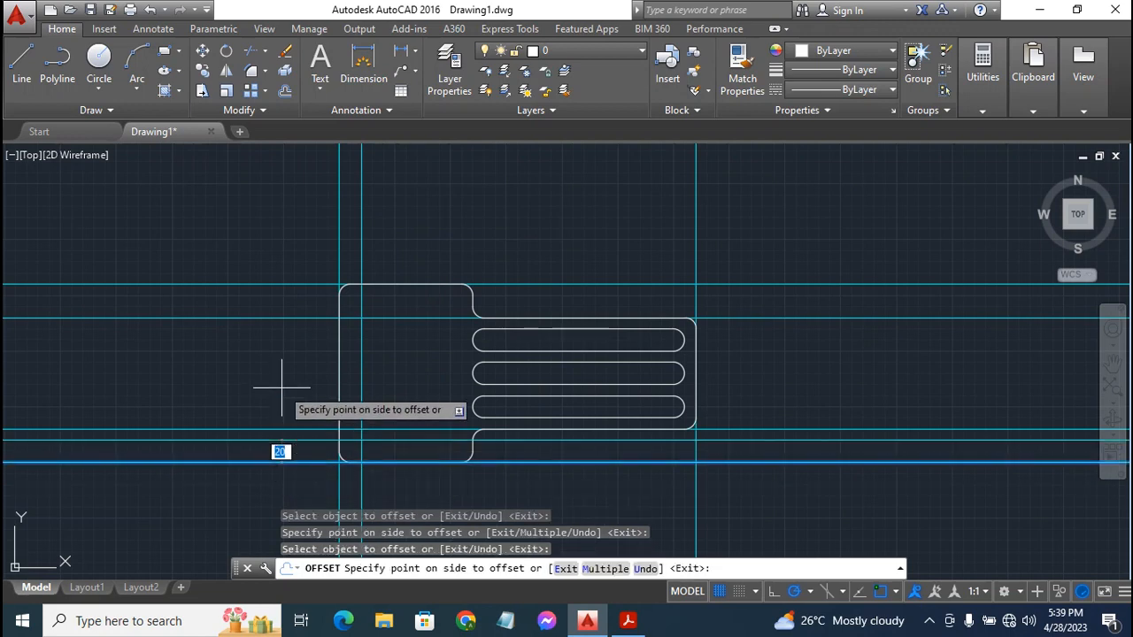
{"action": "left_click", "coordinate": [282, 386]}
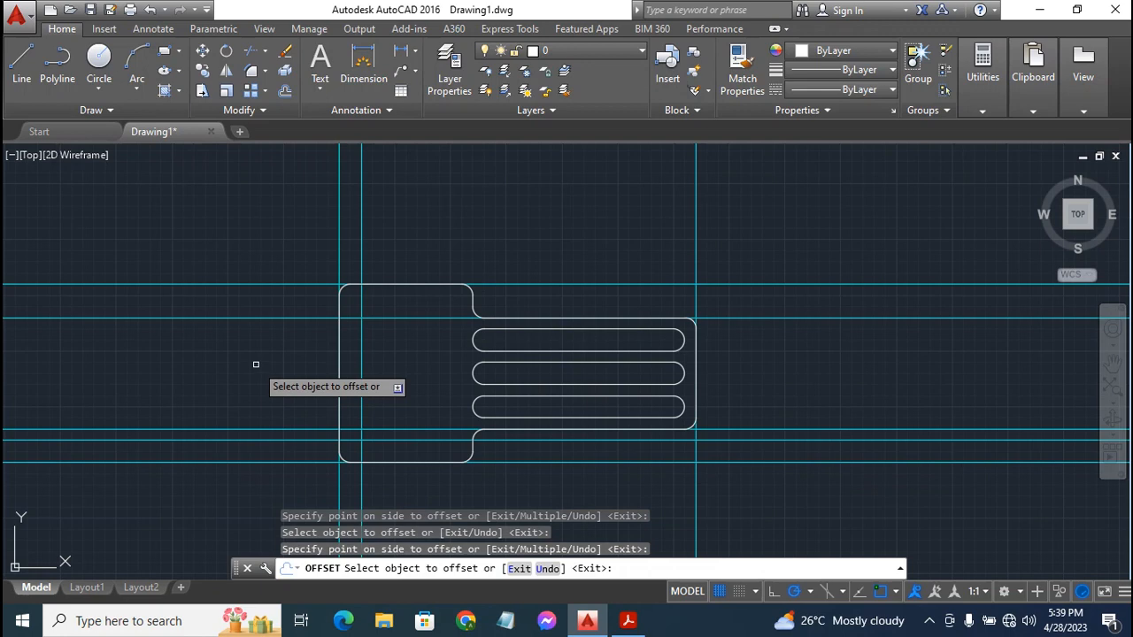
{"action": "key", "text": "Escape"}
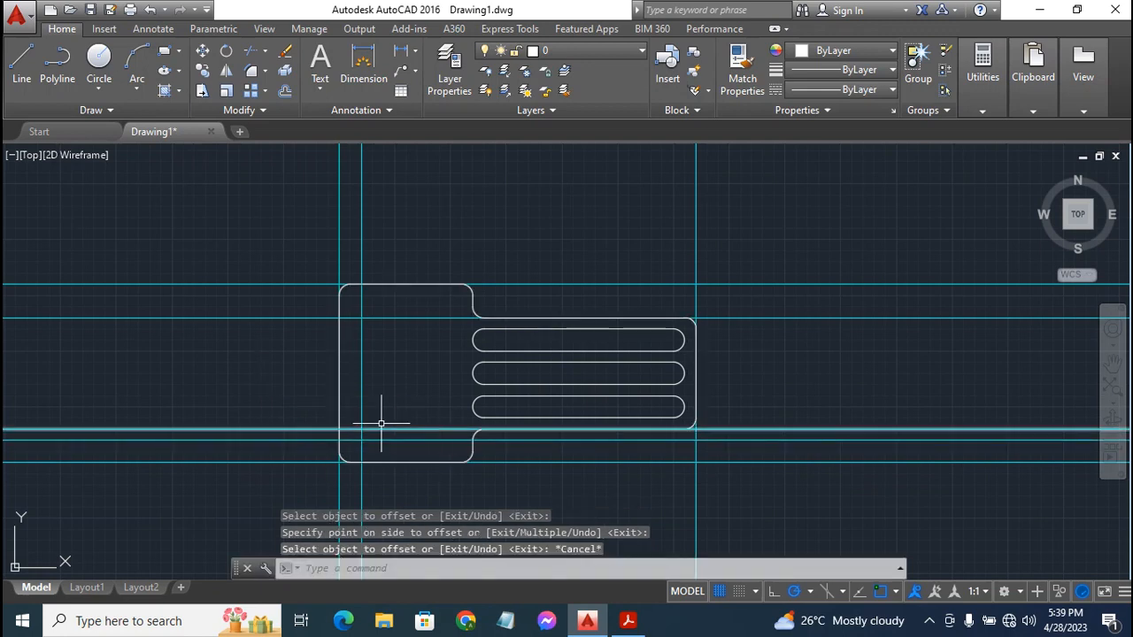
{"action": "left_click", "coordinate": [267, 428]}
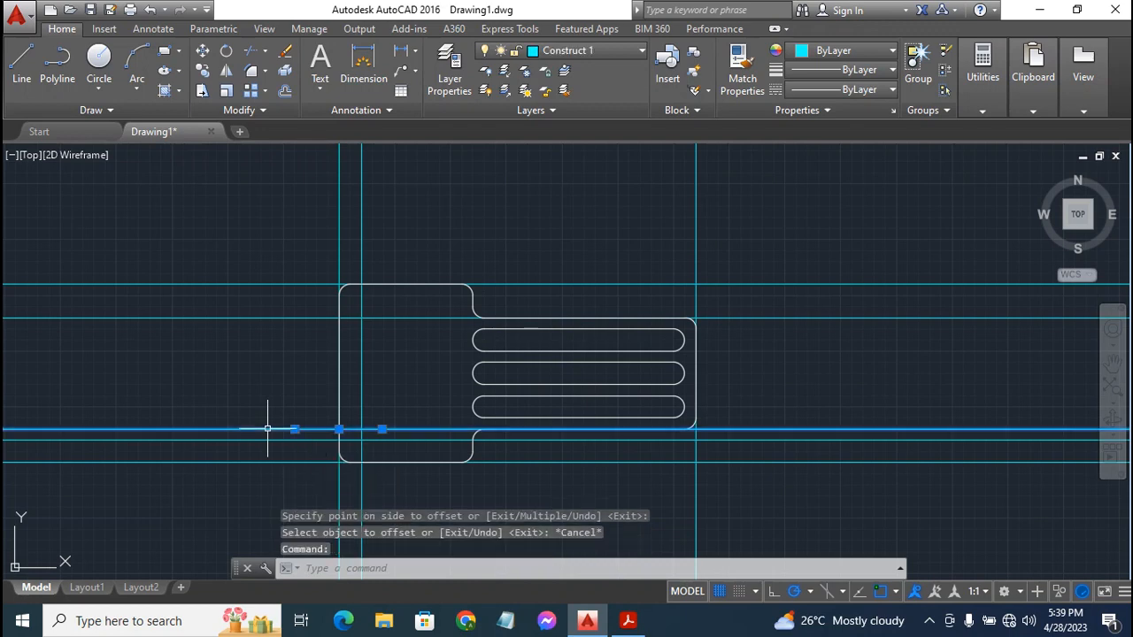
{"action": "key", "text": "Delete"}
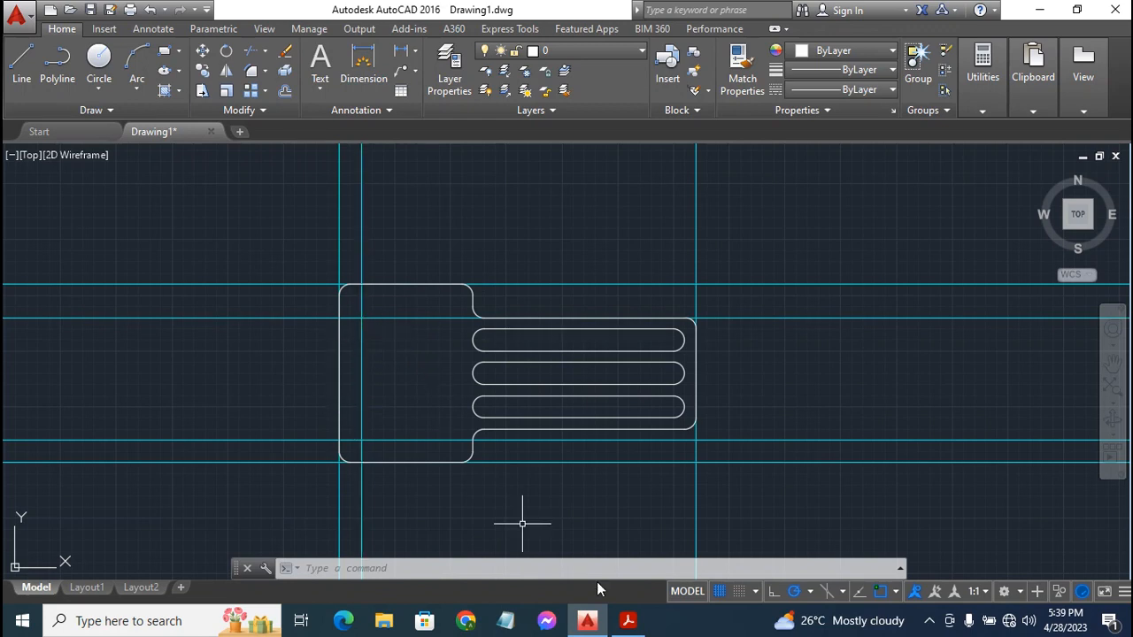
Check the cutout size in Acrobat Reader, and in AutoCAD offset the cutouts' left construction line 80 to the right
{"action": "left_click", "coordinate": [630, 623]}
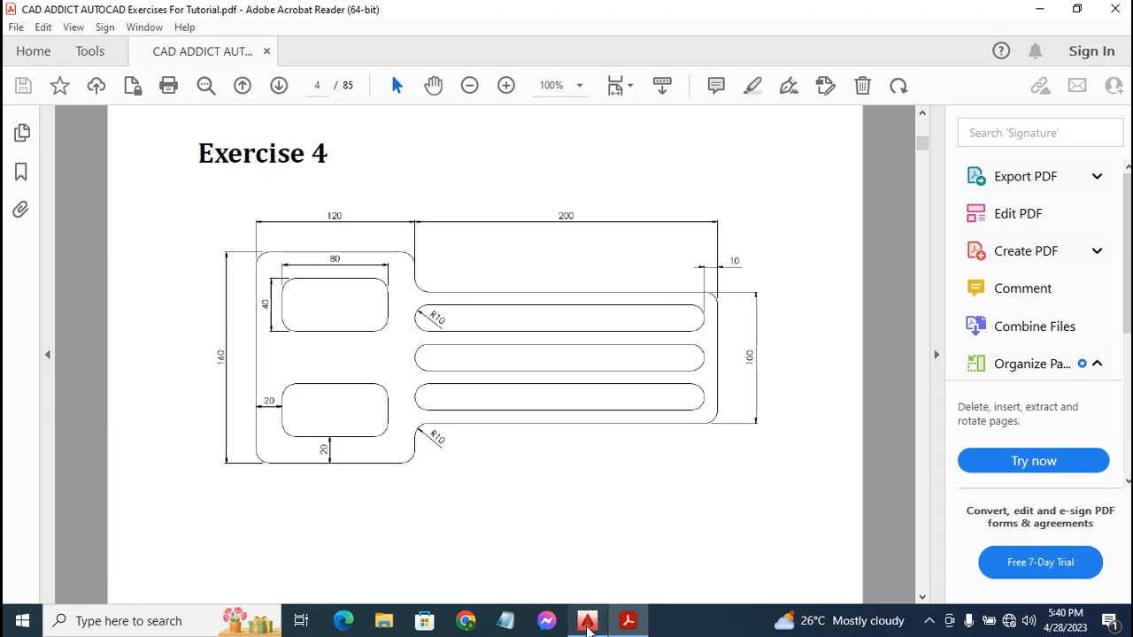
{"action": "left_click", "coordinate": [589, 610]}
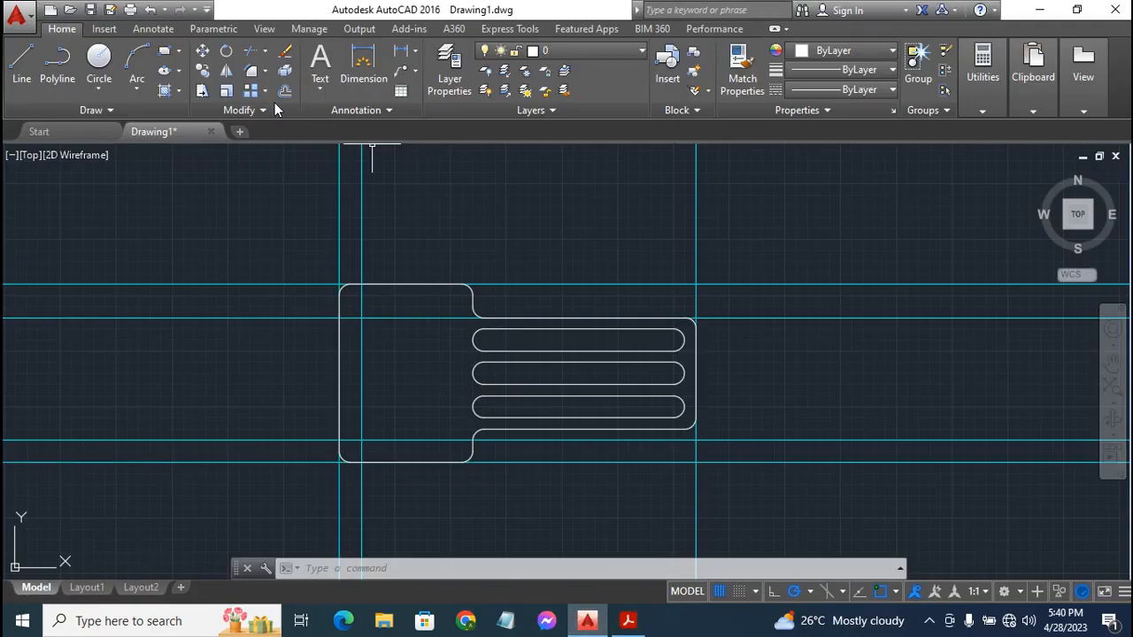
{"action": "left_click", "coordinate": [285, 92]}
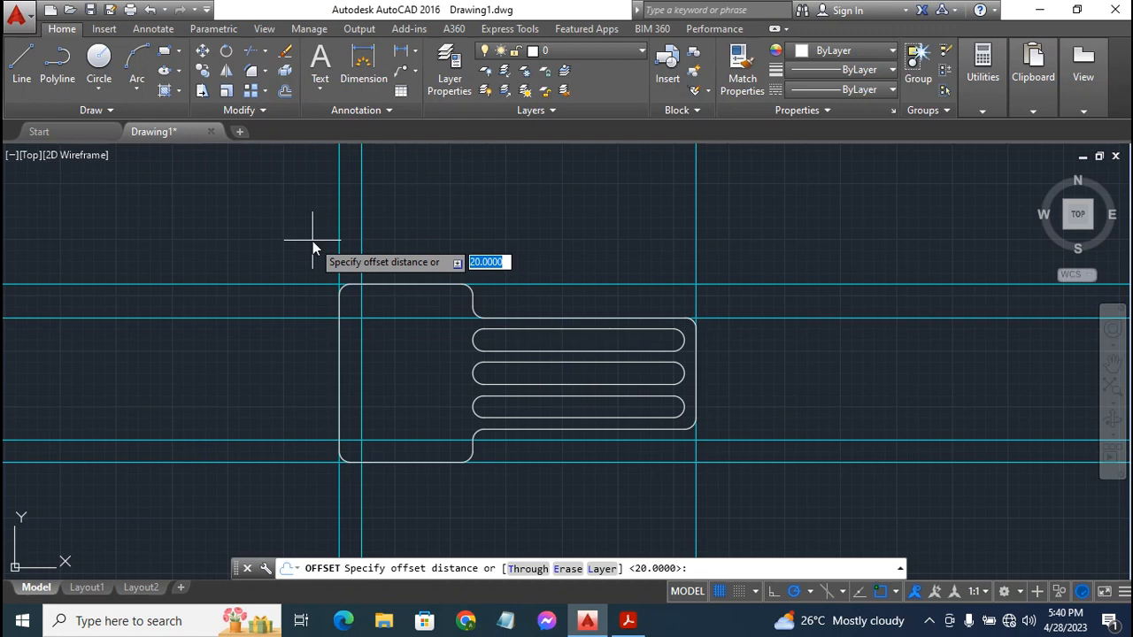
{"action": "type", "text": "80"}
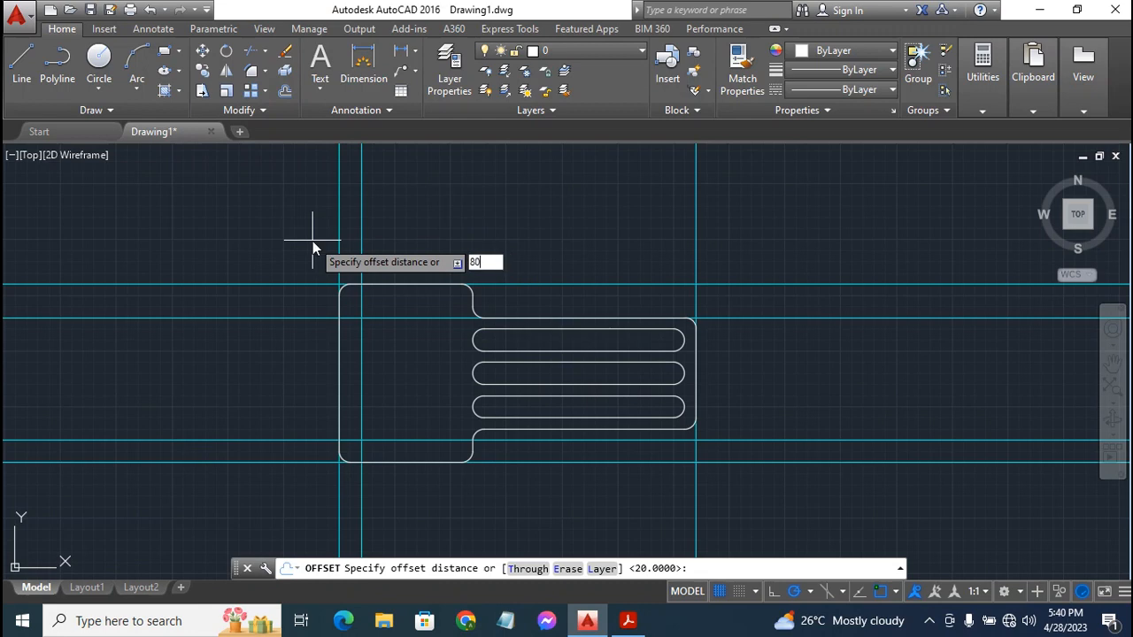
{"action": "key", "text": "Return"}
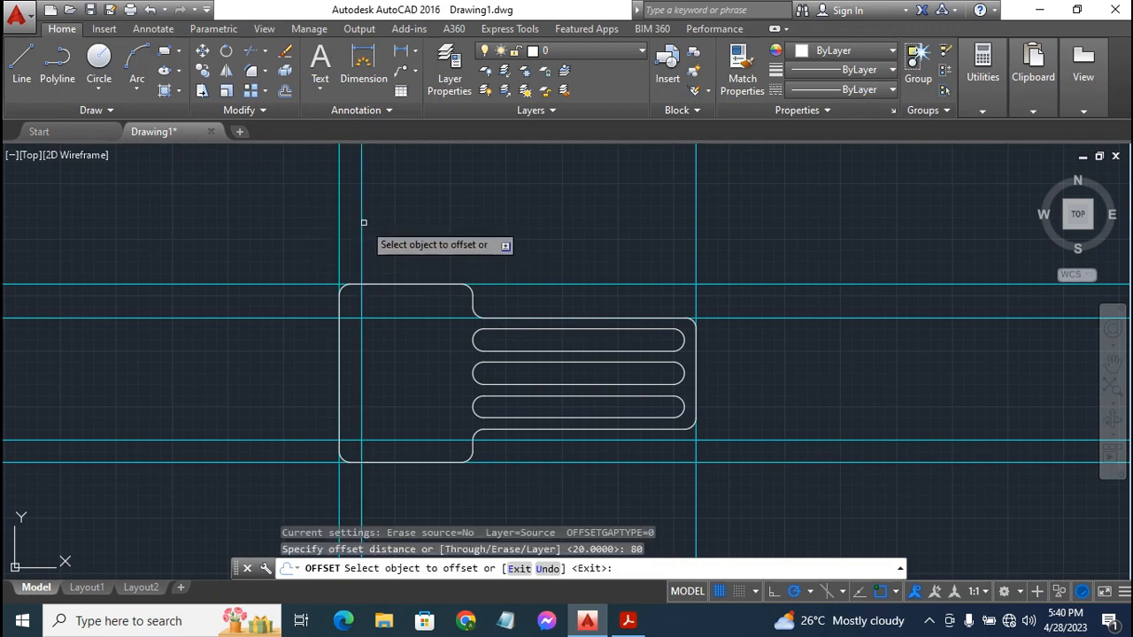
{"action": "left_click", "coordinate": [361, 222]}
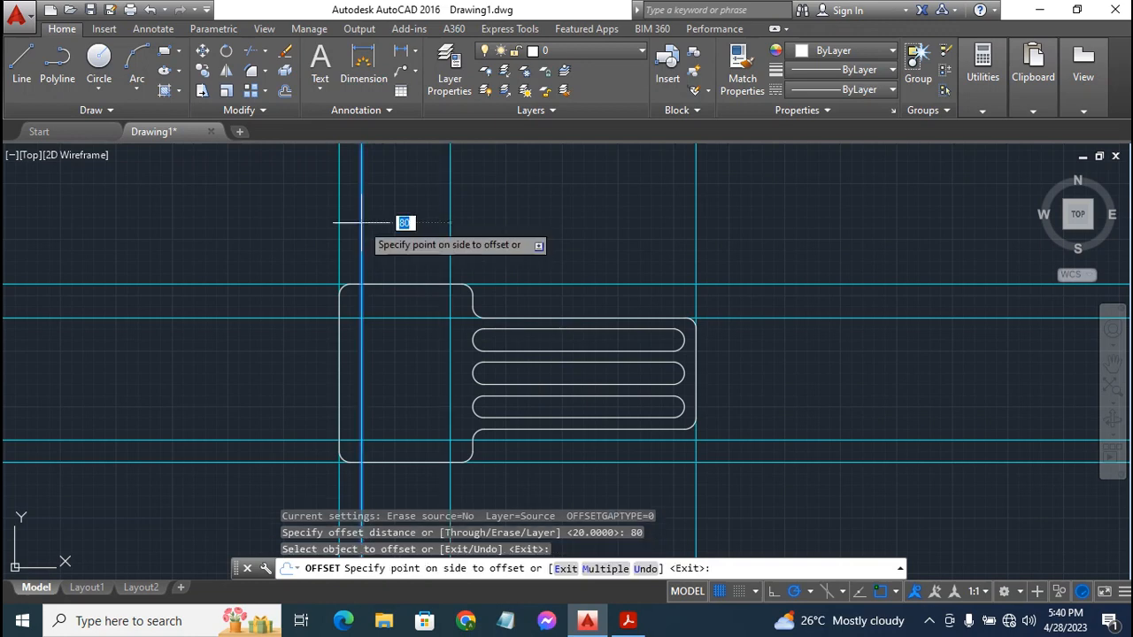
{"action": "left_click", "coordinate": [459, 227]}
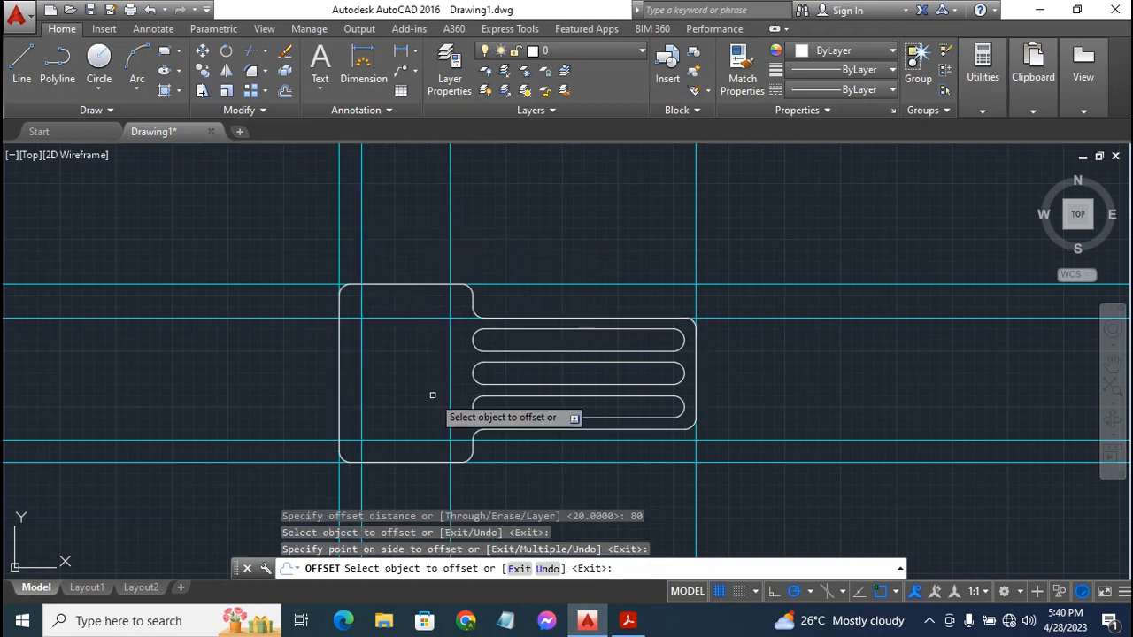
{"action": "left_click", "coordinate": [286, 91]}
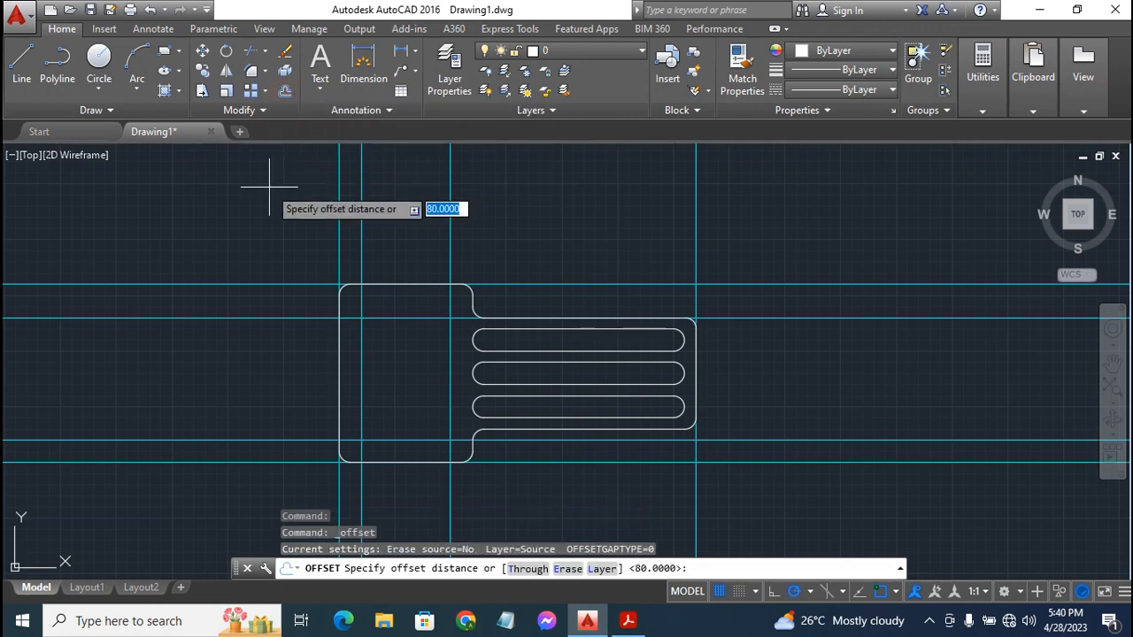
{"action": "type", "text": "40"}
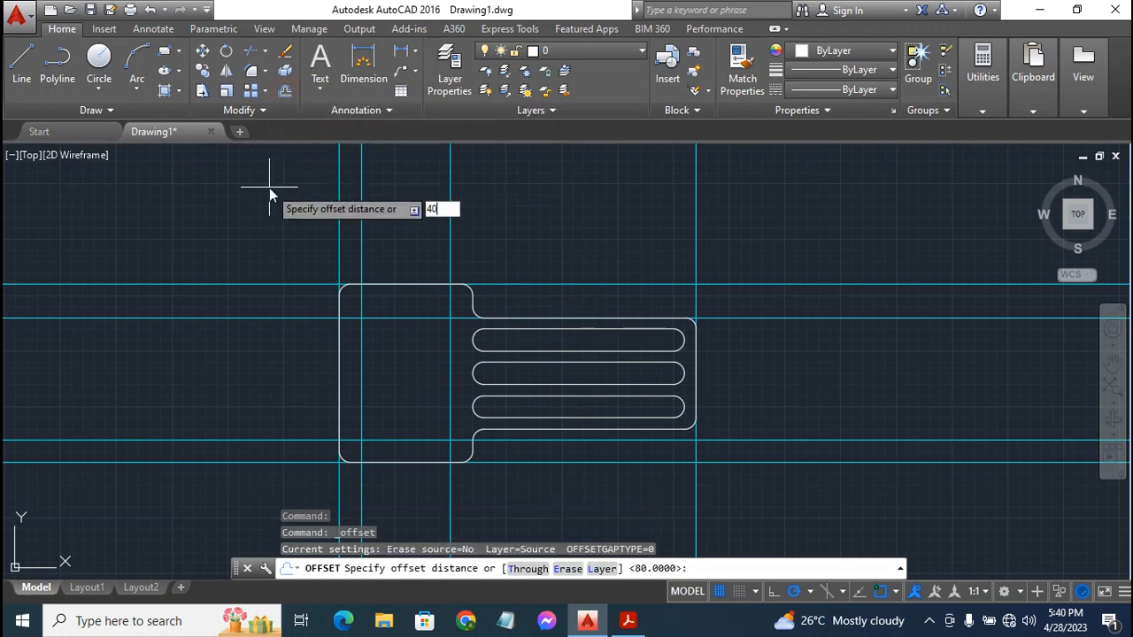
{"action": "key", "text": "Return"}
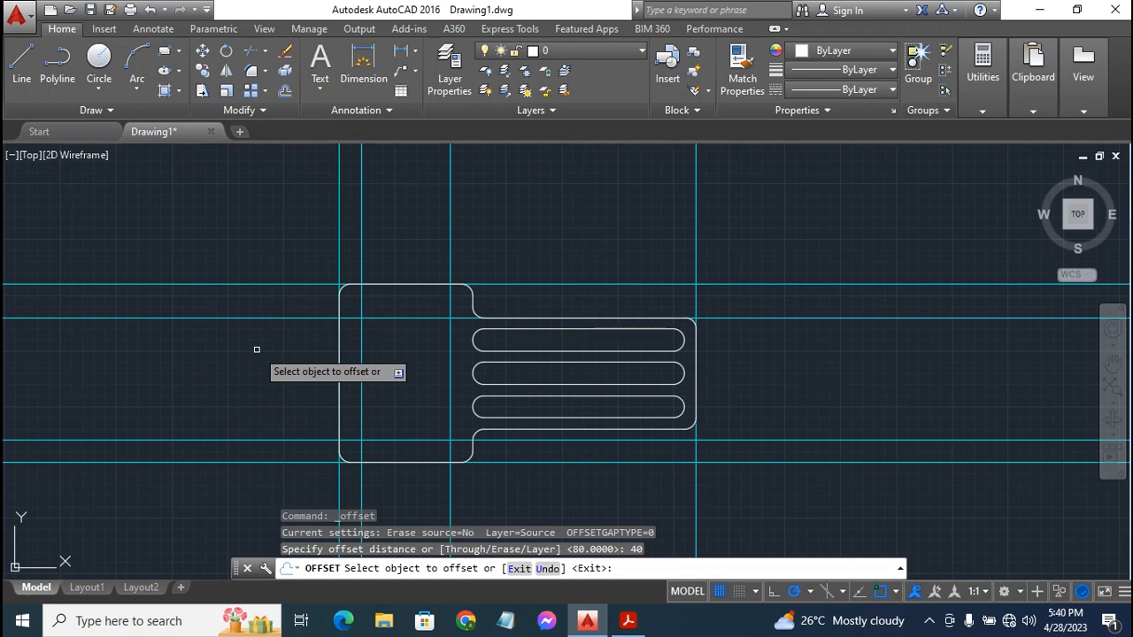
{"action": "key", "text": "Escape"}
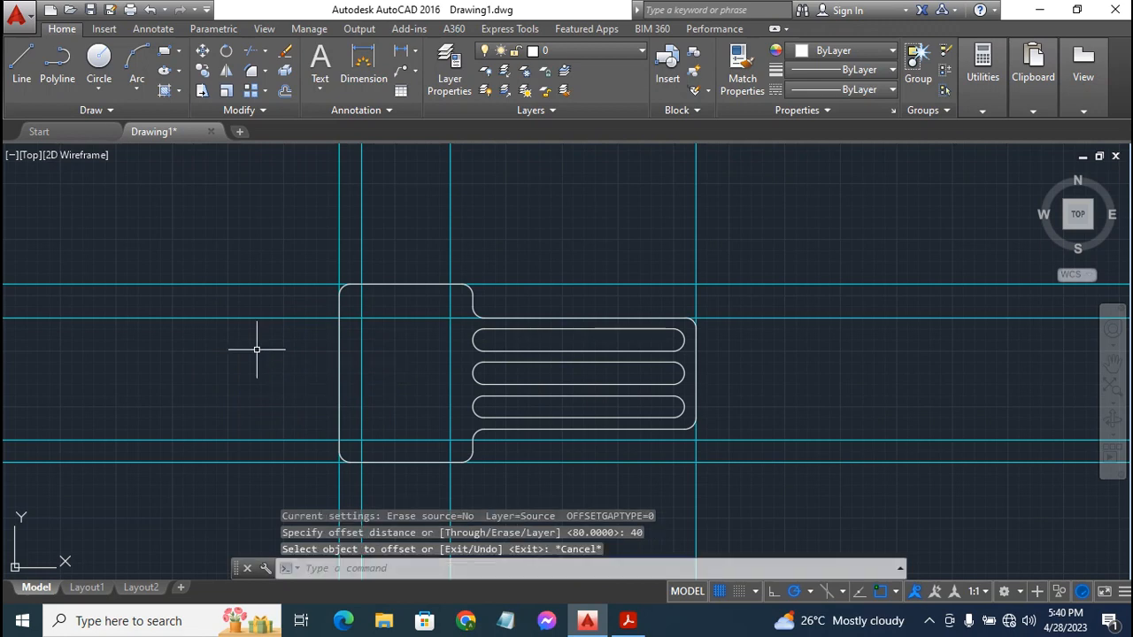
Delete the construction line along the narrow section's upper edge and offset the plate's top construction line 20 downward
{"action": "left_click", "coordinate": [297, 317]}
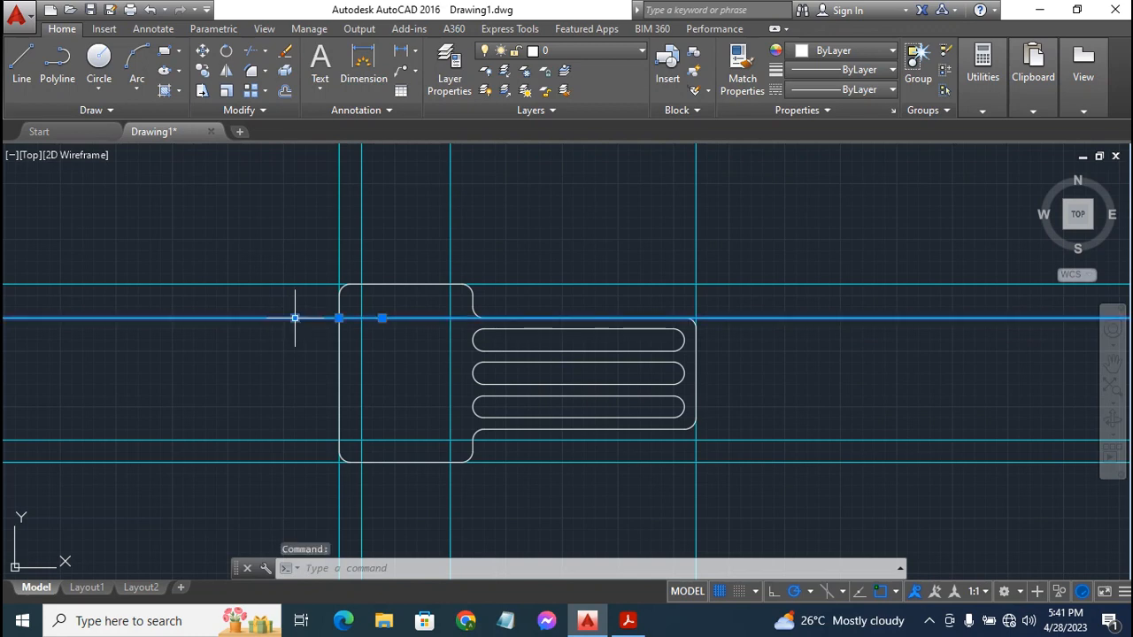
{"action": "key", "text": "Delete"}
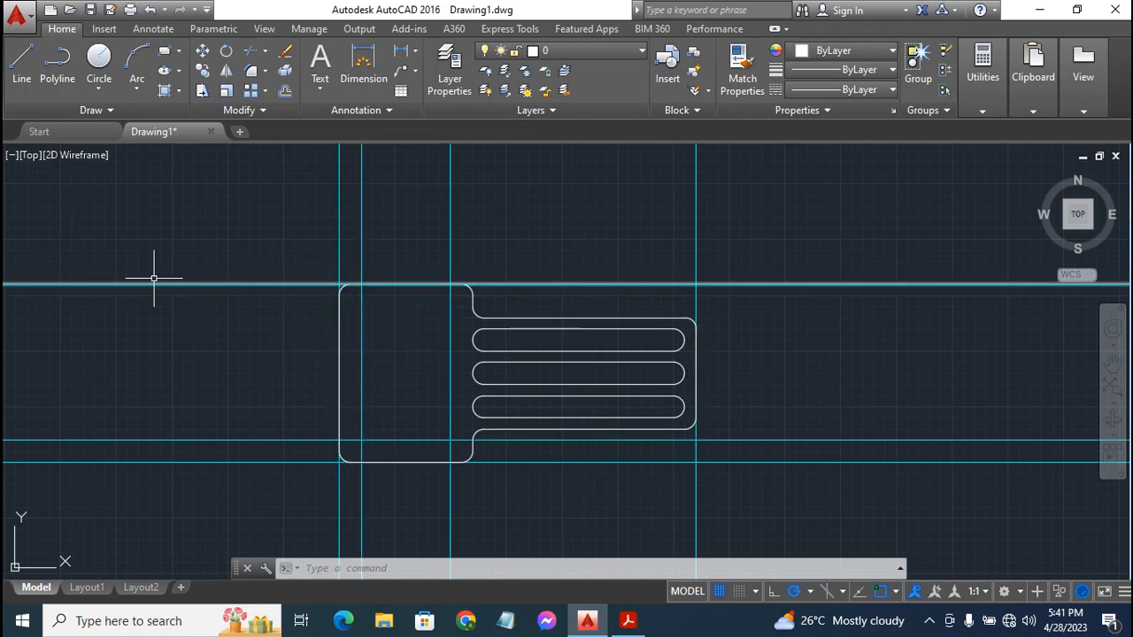
{"action": "left_click", "coordinate": [284, 96]}
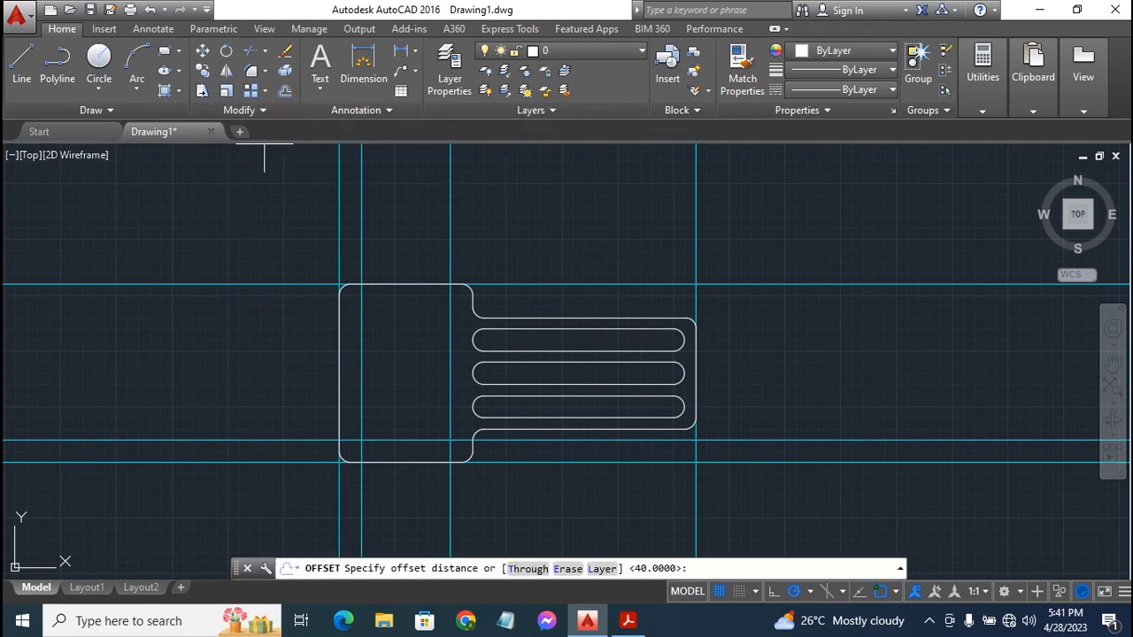
{"action": "type", "text": "20"}
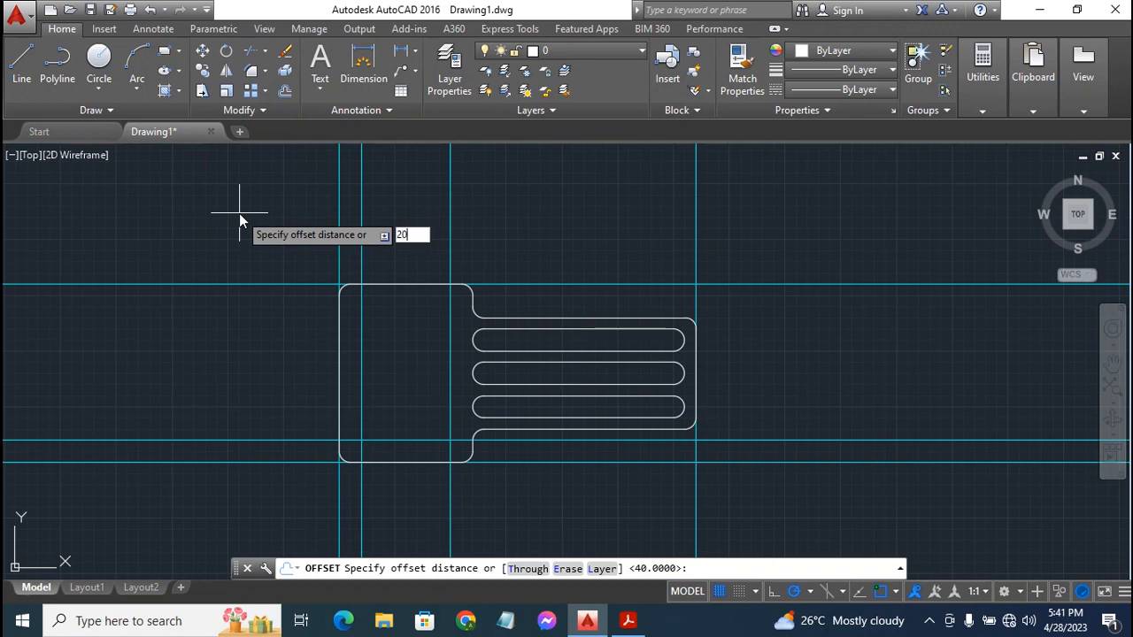
{"action": "key", "text": "Return"}
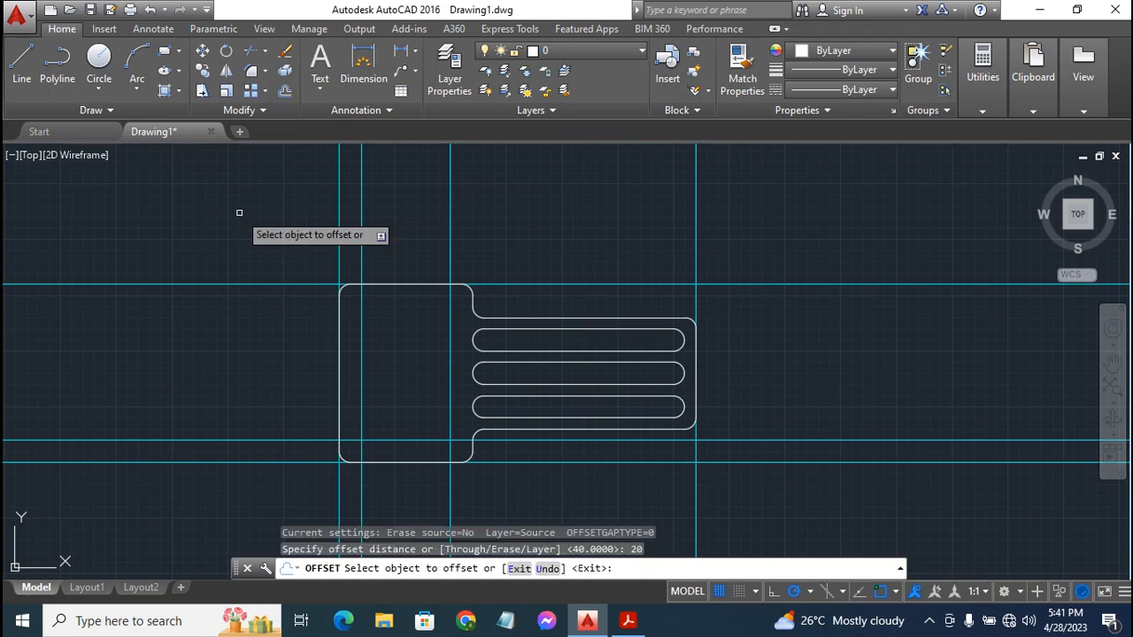
{"action": "left_click", "coordinate": [260, 286]}
{"action": "left_click", "coordinate": [265, 343]}
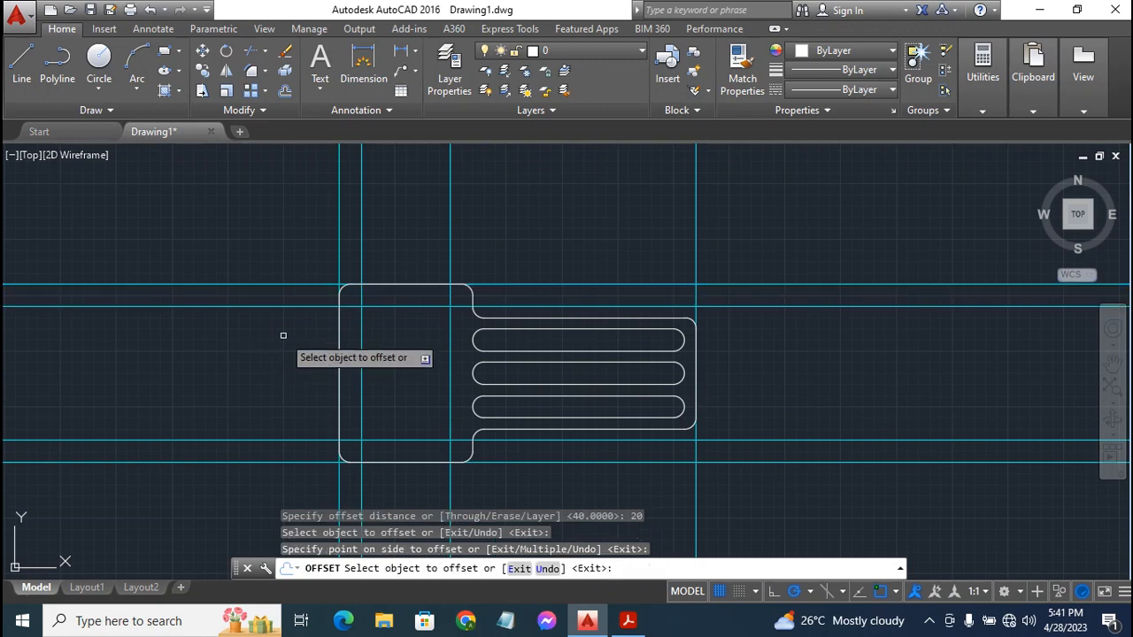
Offset the cutouts' uppermost construction line 40 downward and their lowermost construction line 40 upward
{"action": "left_click", "coordinate": [285, 90]}
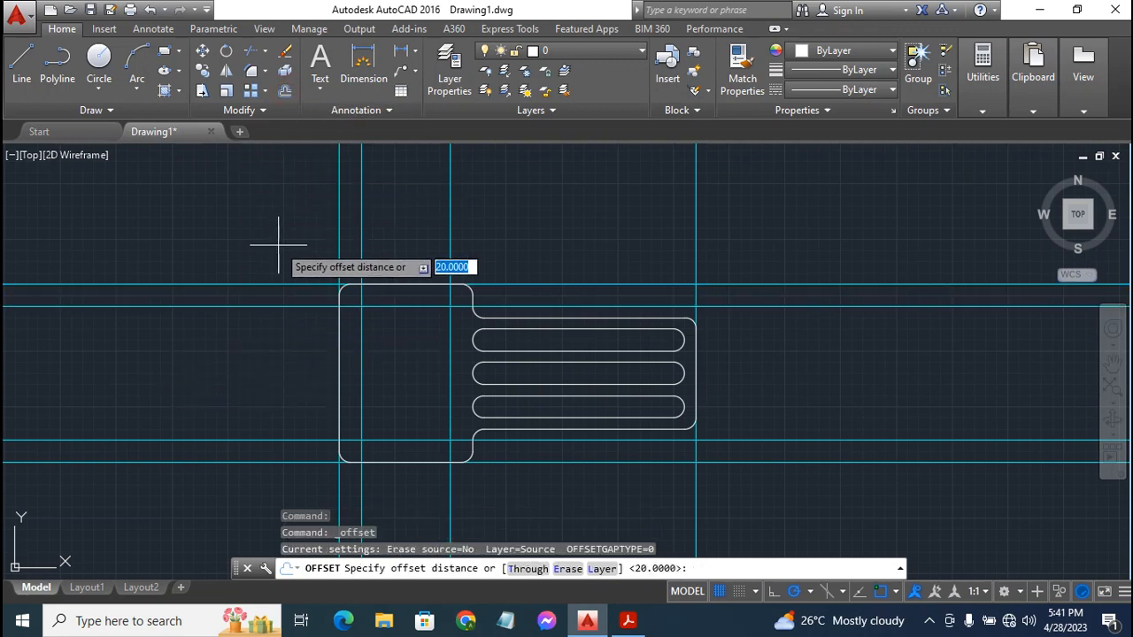
{"action": "type", "text": "40"}
{"action": "key", "text": "Return"}
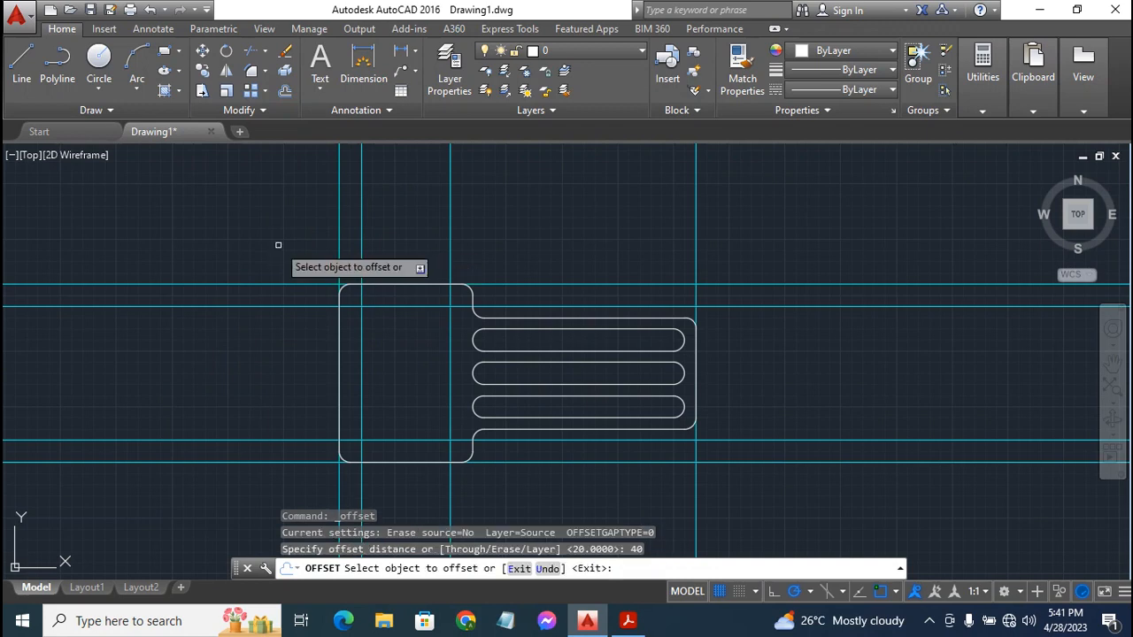
{"action": "left_click", "coordinate": [256, 306]}
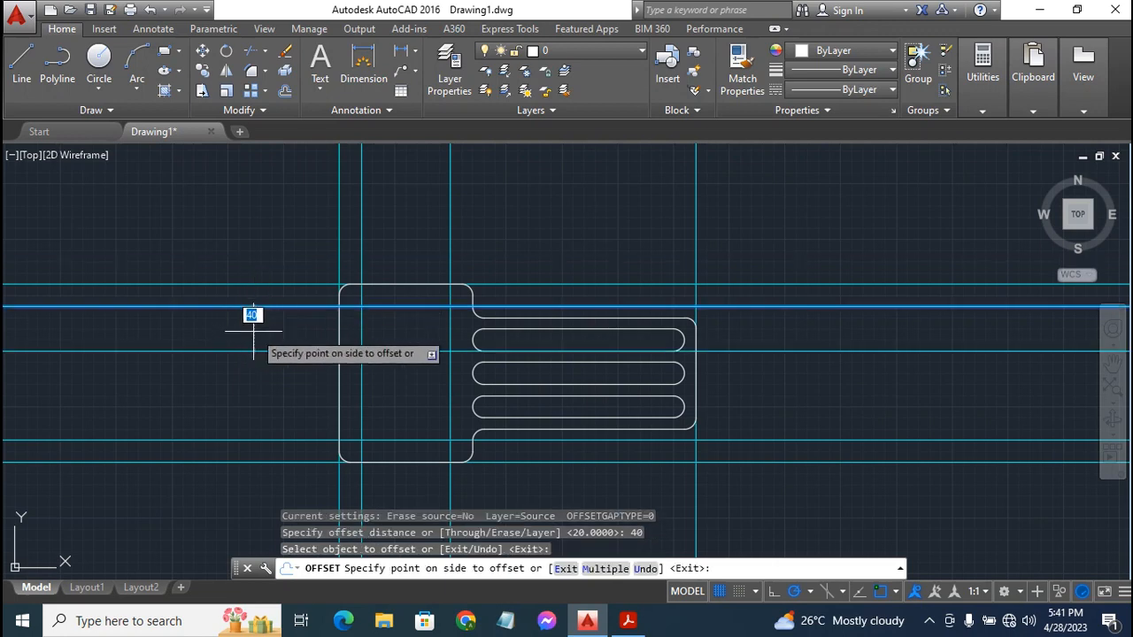
{"action": "left_click", "coordinate": [259, 337]}
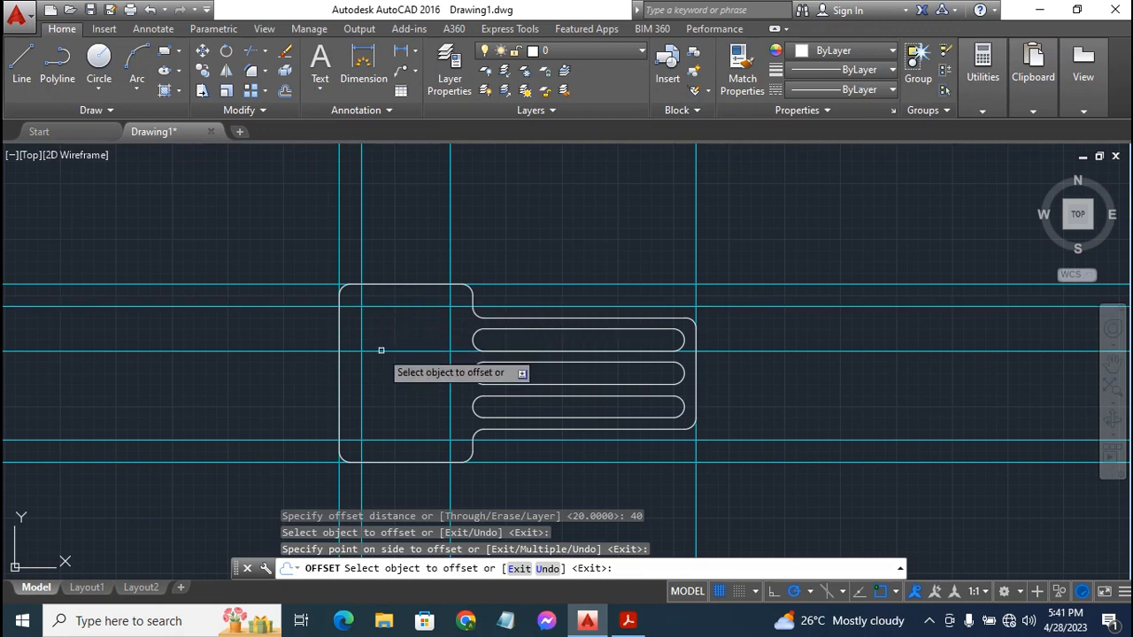
{"action": "left_click", "coordinate": [263, 439]}
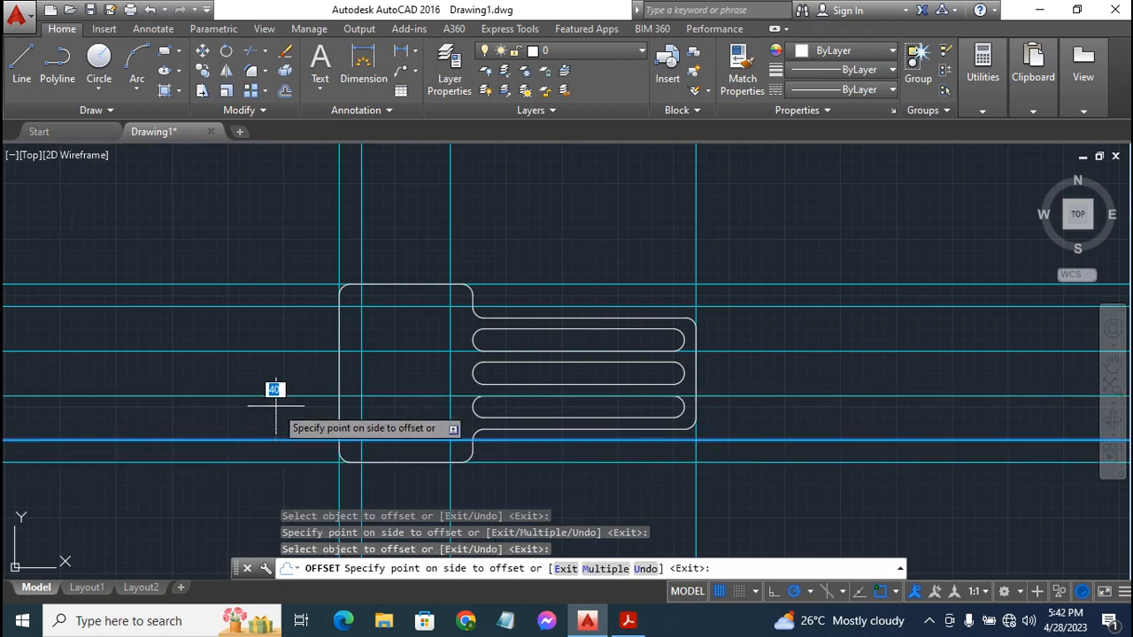
{"action": "left_click", "coordinate": [275, 405]}
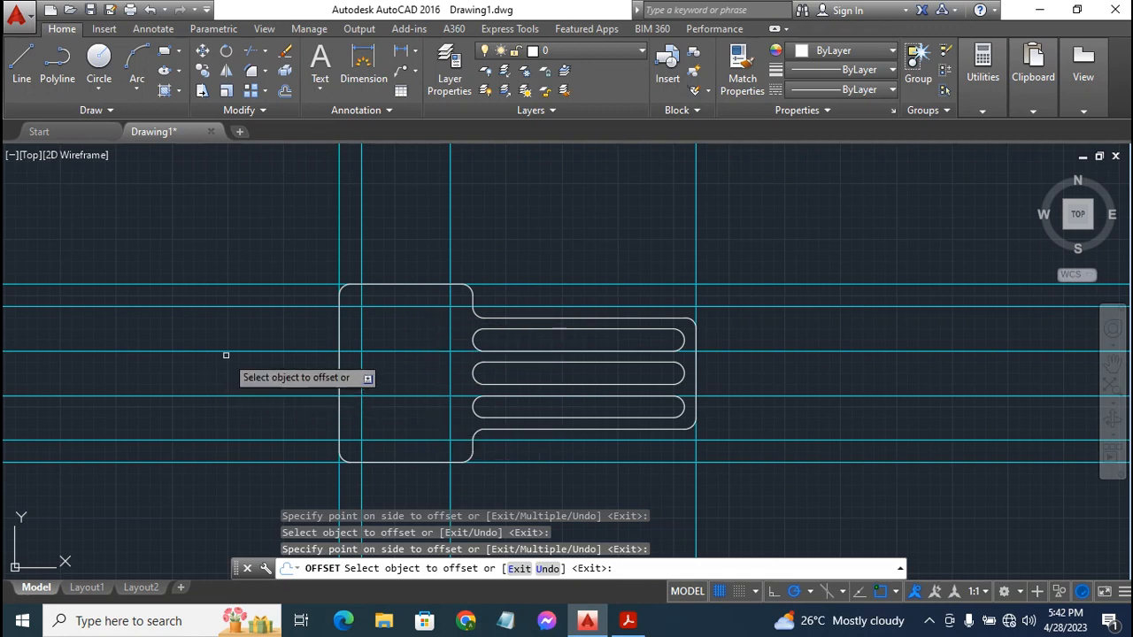
{"action": "key", "text": "Escape"}
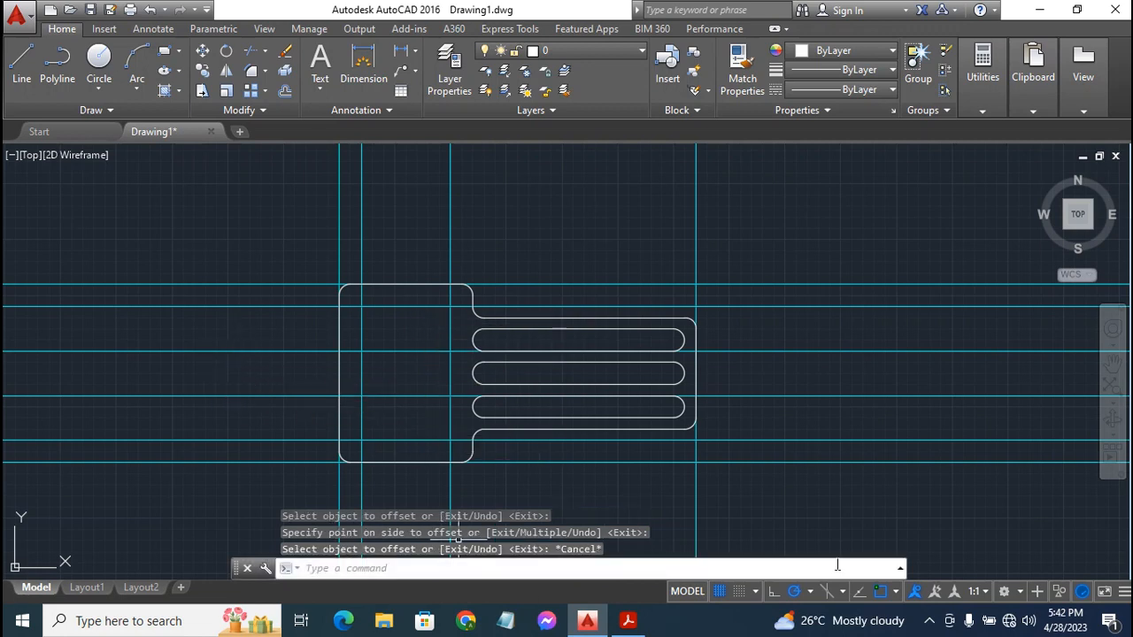
Check the cutouts in Acrobat Reader, and in AutoCAD enable the Endpoint, Midpoint, Center and Intersection object snaps for drawing rectangles
{"action": "left_click", "coordinate": [627, 620]}
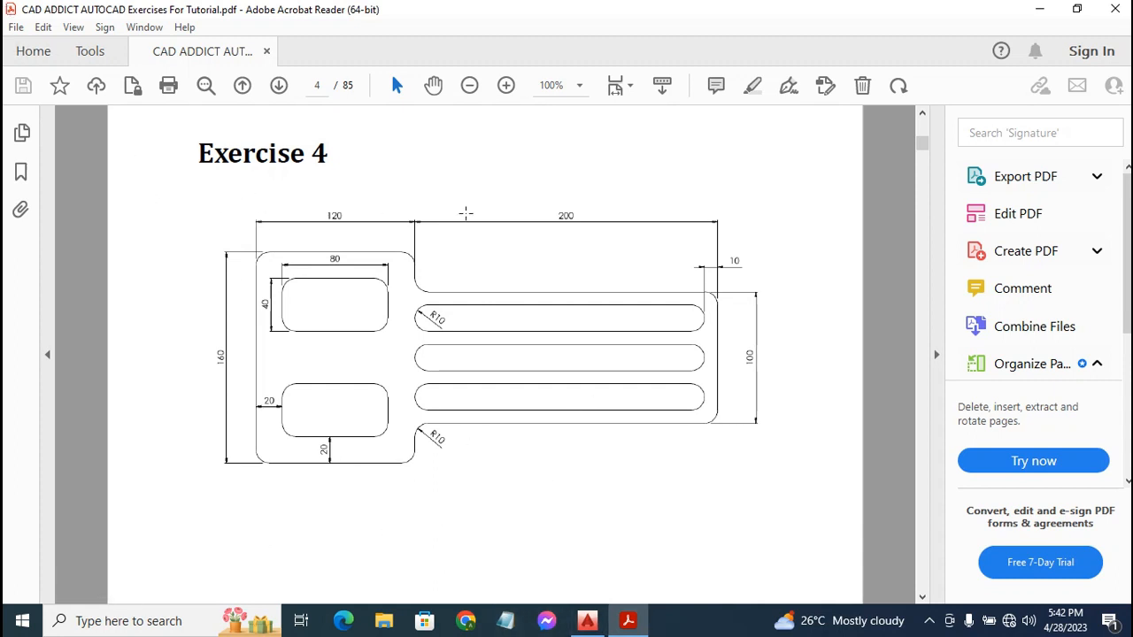
{"action": "left_click", "coordinate": [586, 620]}
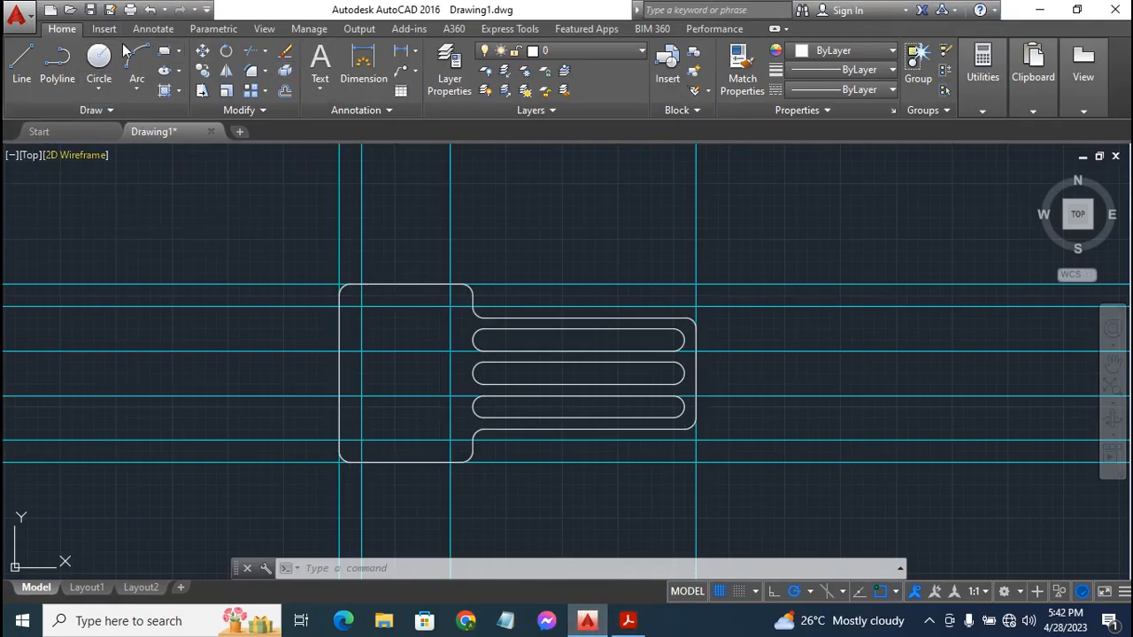
{"action": "left_click", "coordinate": [164, 52]}
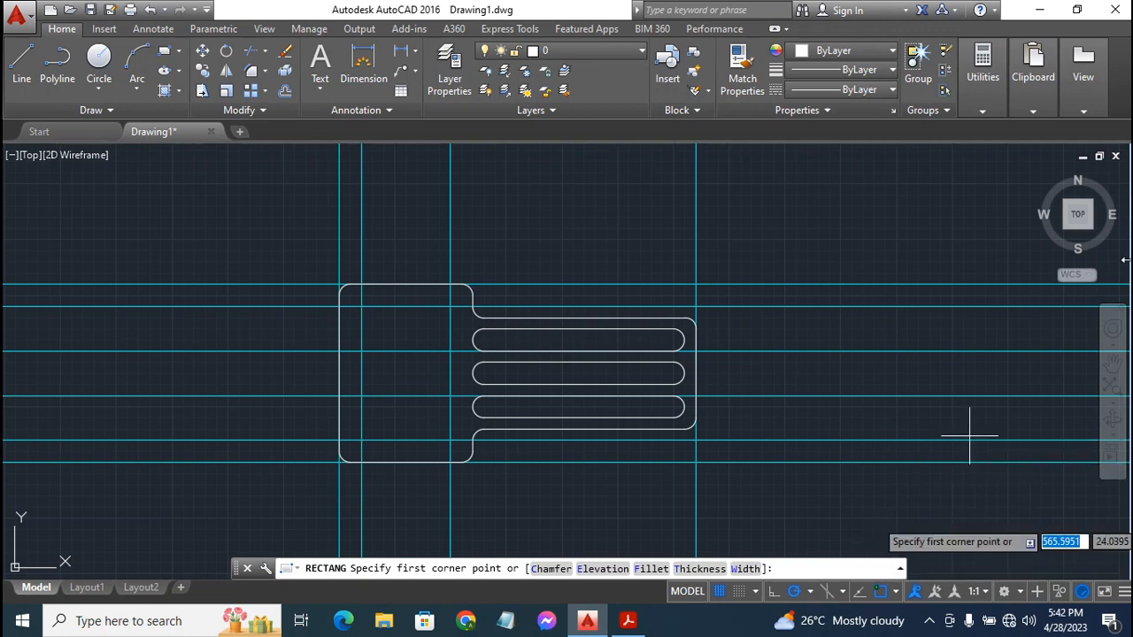
{"action": "left_click", "coordinate": [896, 591]}
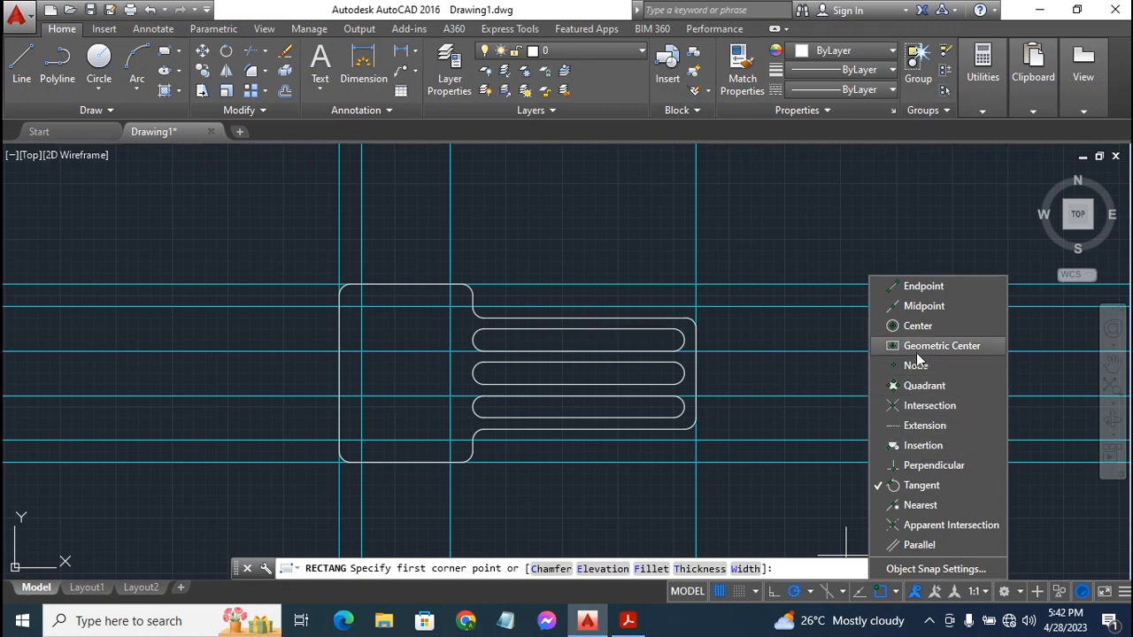
{"action": "left_click", "coordinate": [920, 305]}
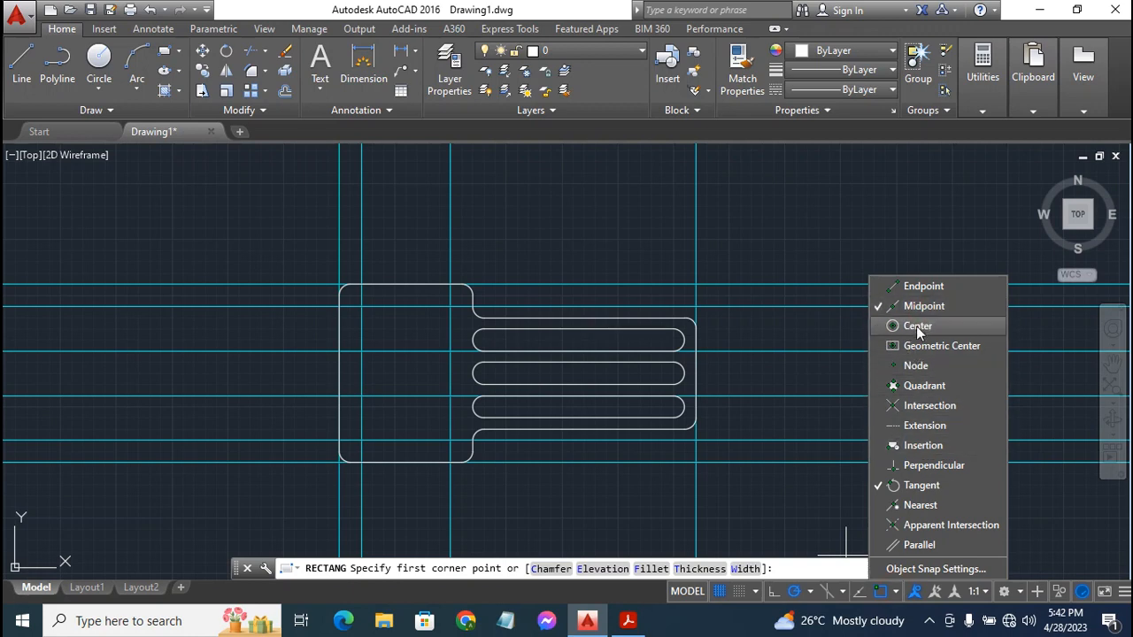
{"action": "left_click", "coordinate": [916, 326]}
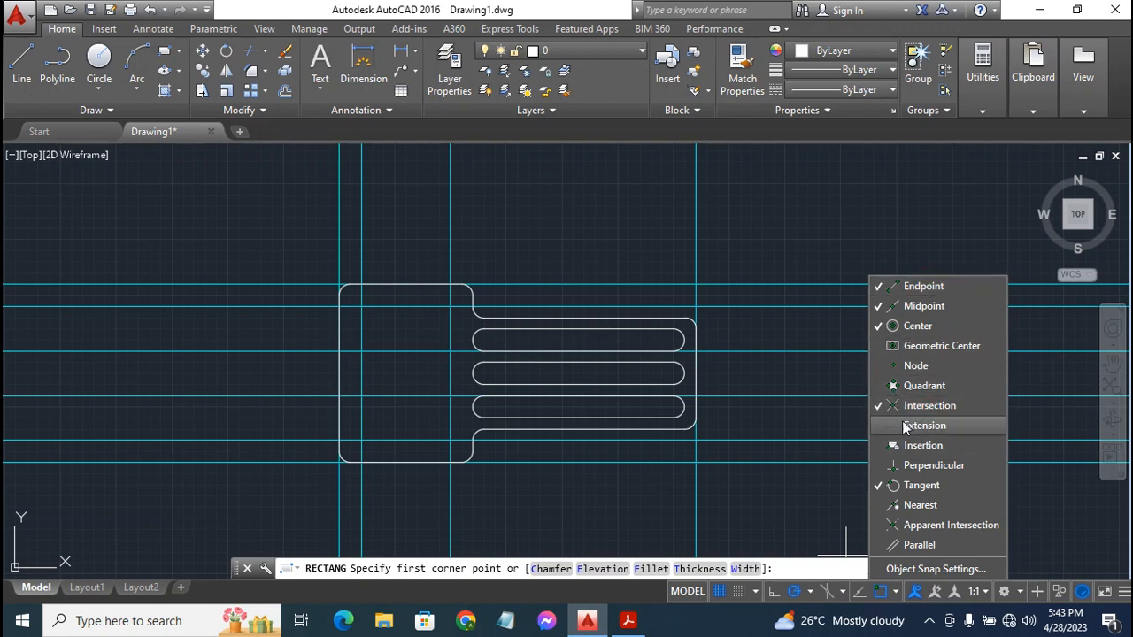
{"action": "left_click", "coordinate": [897, 592]}
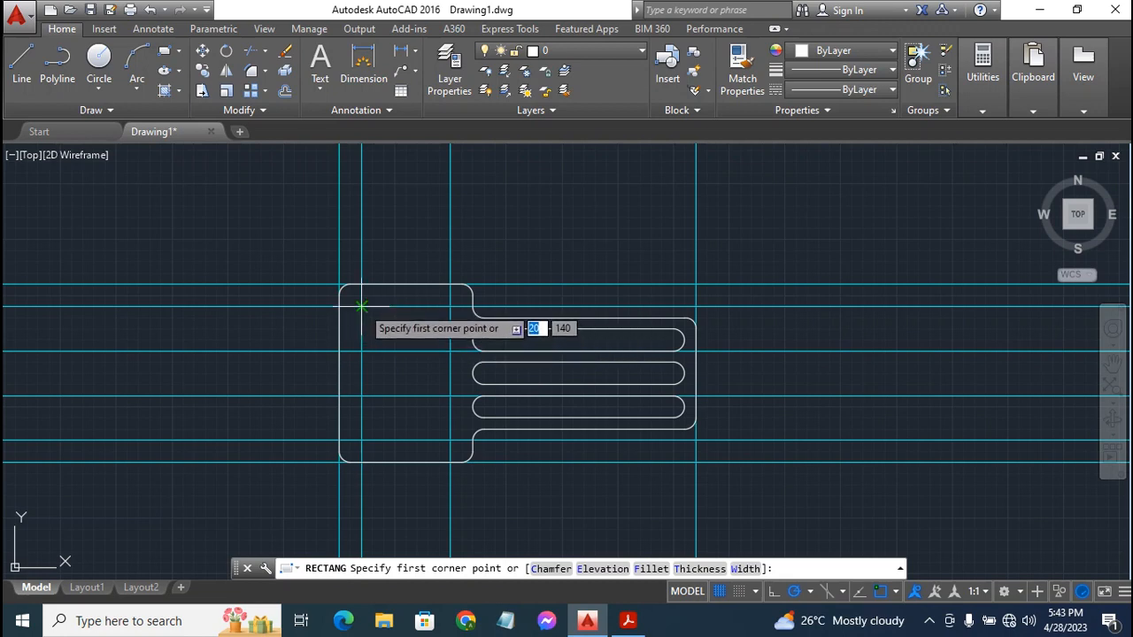
Draw the upper and lower cutouts as 80 by 40 rectangles between the intersections of their construction lines
{"action": "left_click", "coordinate": [361, 306]}
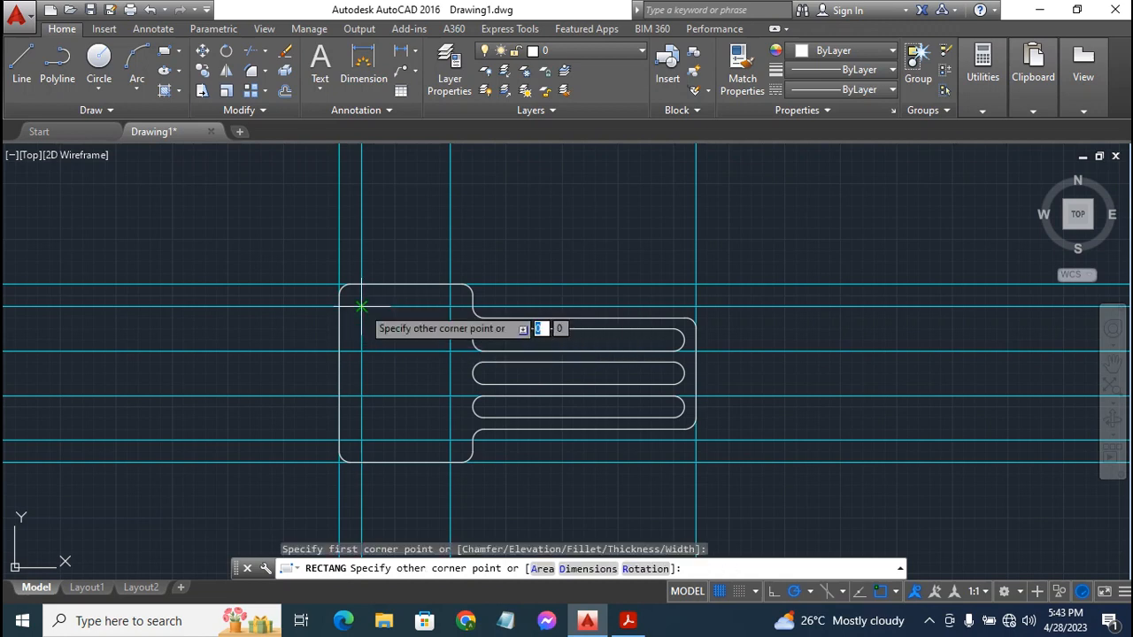
{"action": "left_click", "coordinate": [449, 351]}
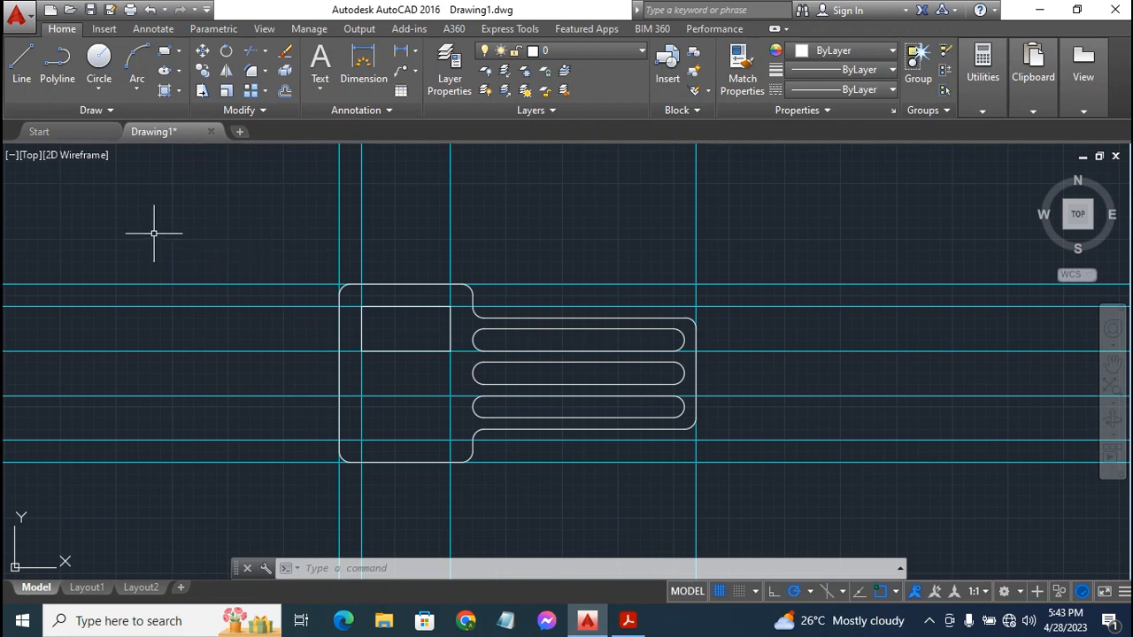
{"action": "type", "text": "rec"}
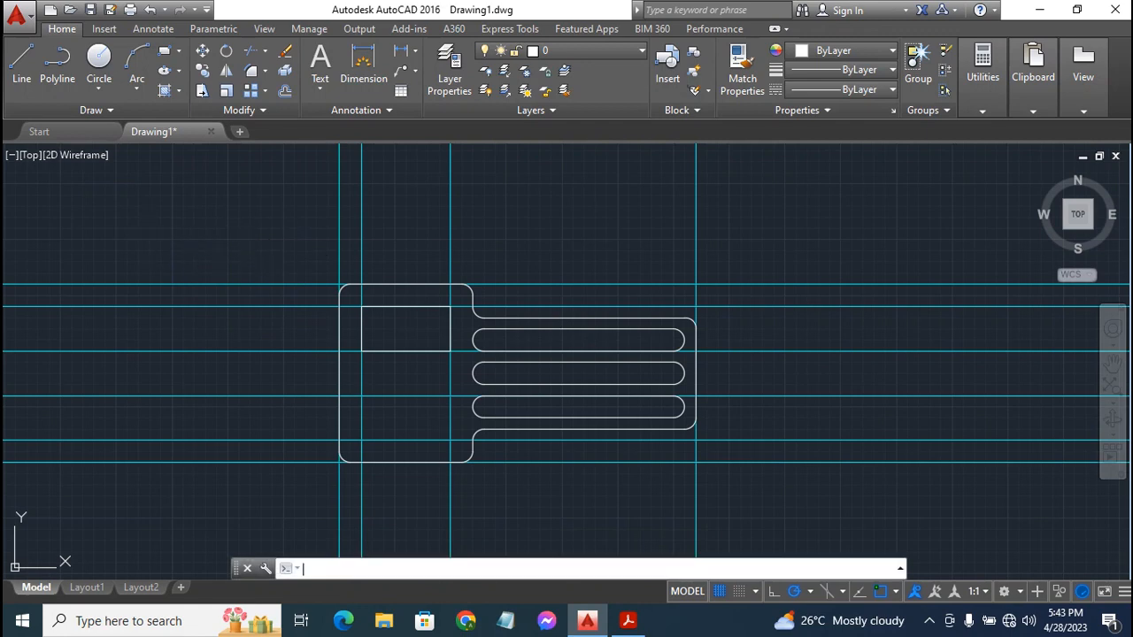
{"action": "key", "text": "Return"}
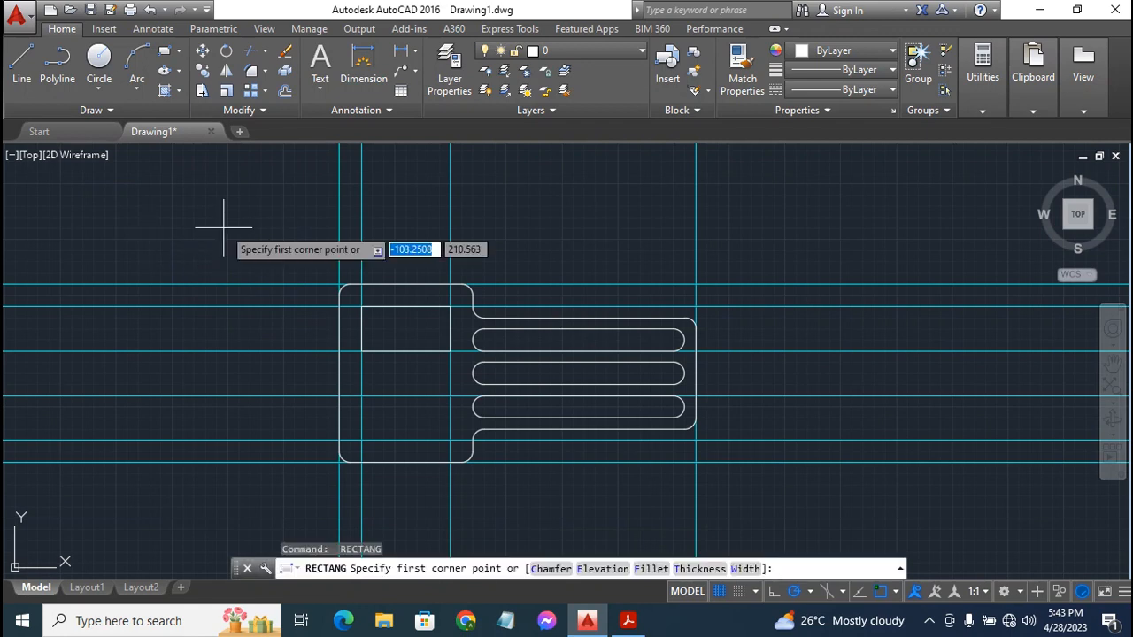
{"action": "left_click", "coordinate": [361, 395]}
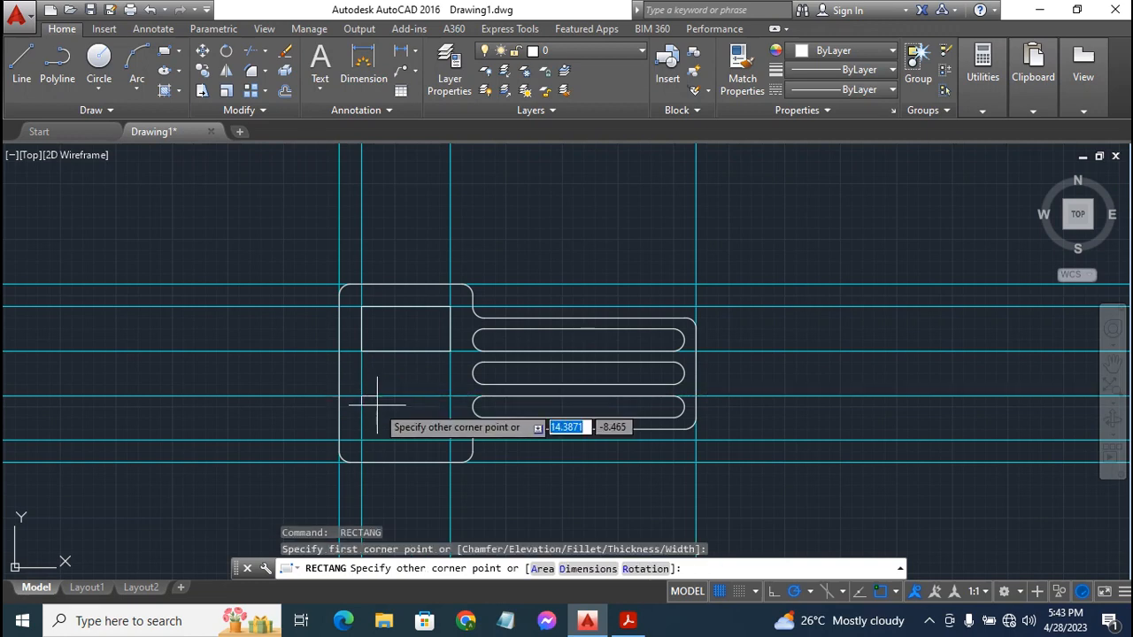
{"action": "left_click", "coordinate": [461, 449]}
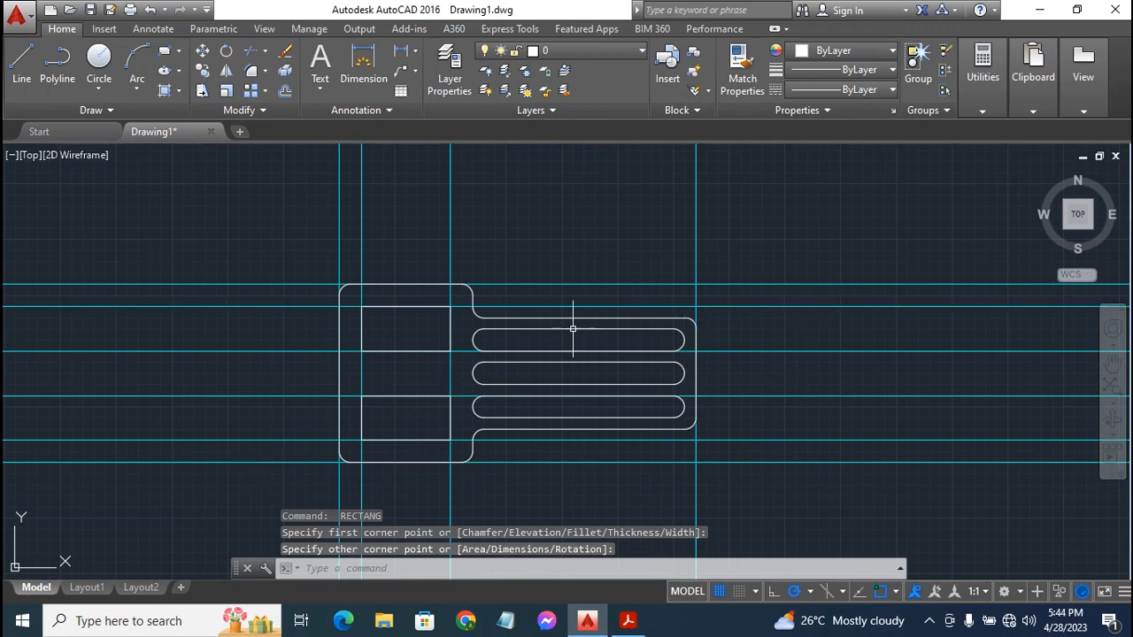
Delete the four horizontal and two vertical construction lines that run along the edges of the two cutouts
{"action": "left_click", "coordinate": [201, 351]}
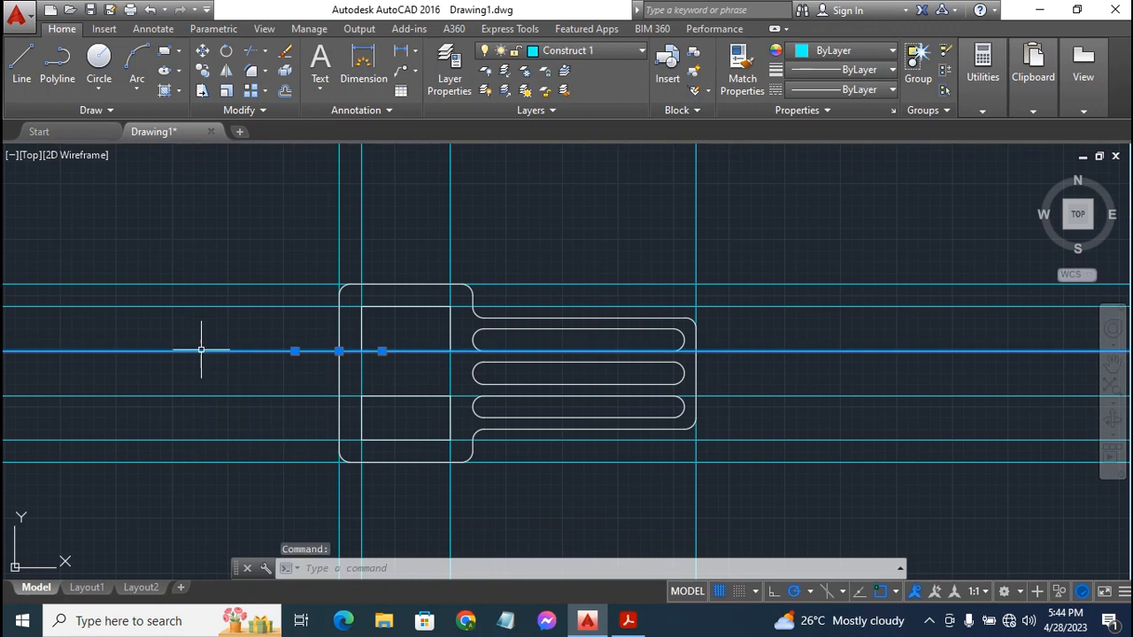
{"action": "left_click", "coordinate": [228, 306]}
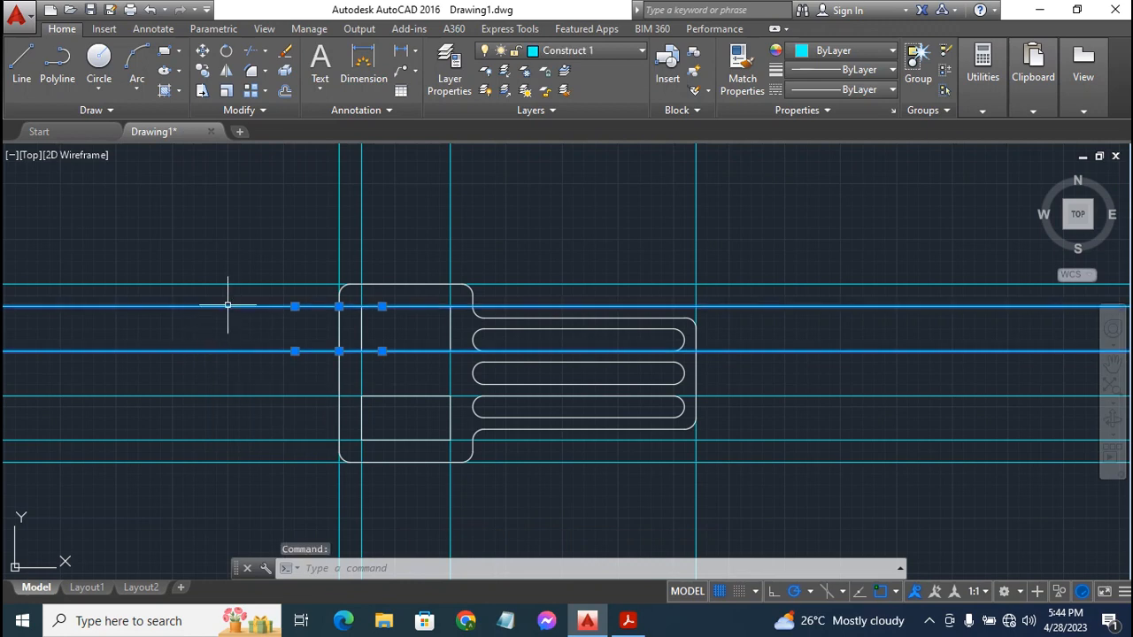
{"action": "left_click", "coordinate": [210, 395]}
{"action": "left_click", "coordinate": [221, 440]}
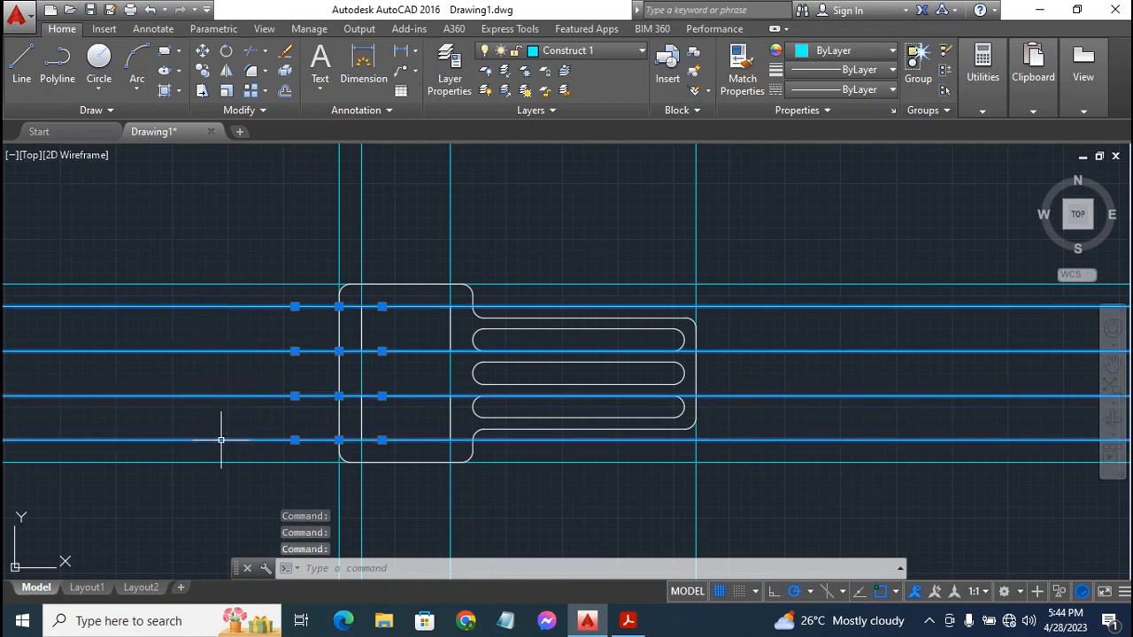
{"action": "left_click", "coordinate": [362, 225]}
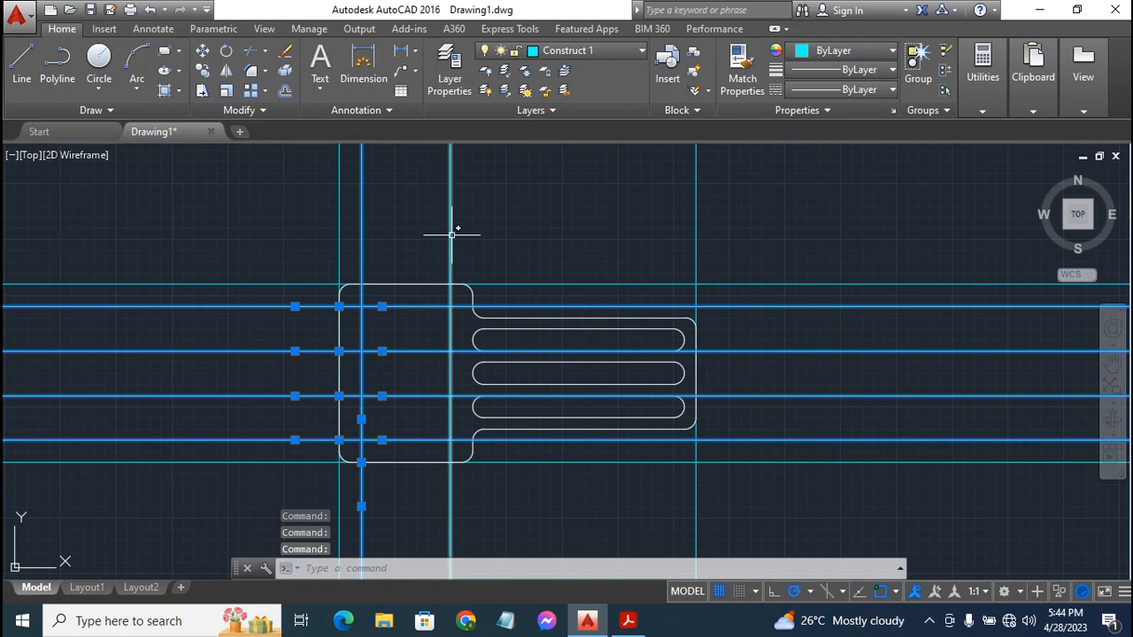
{"action": "left_click", "coordinate": [449, 232]}
{"action": "key", "text": "Delete"}
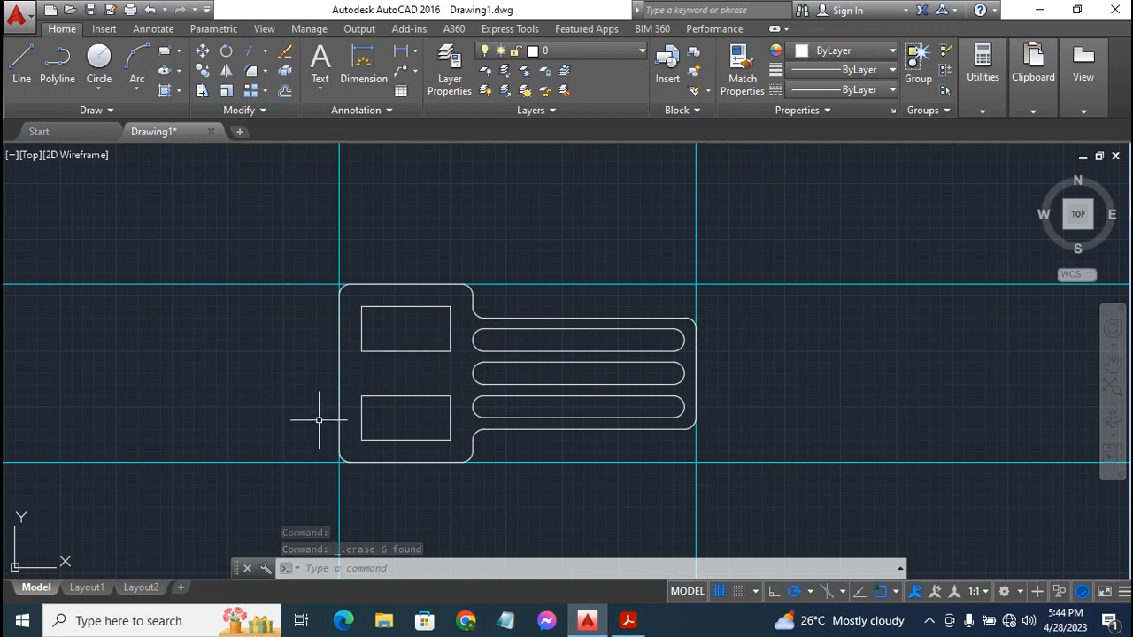
Check the corner radius in Acrobat Reader, and in AutoCAD fillet the upper cutout's top-left corner with radius 10 in Multiple mode
{"action": "left_click", "coordinate": [627, 623]}
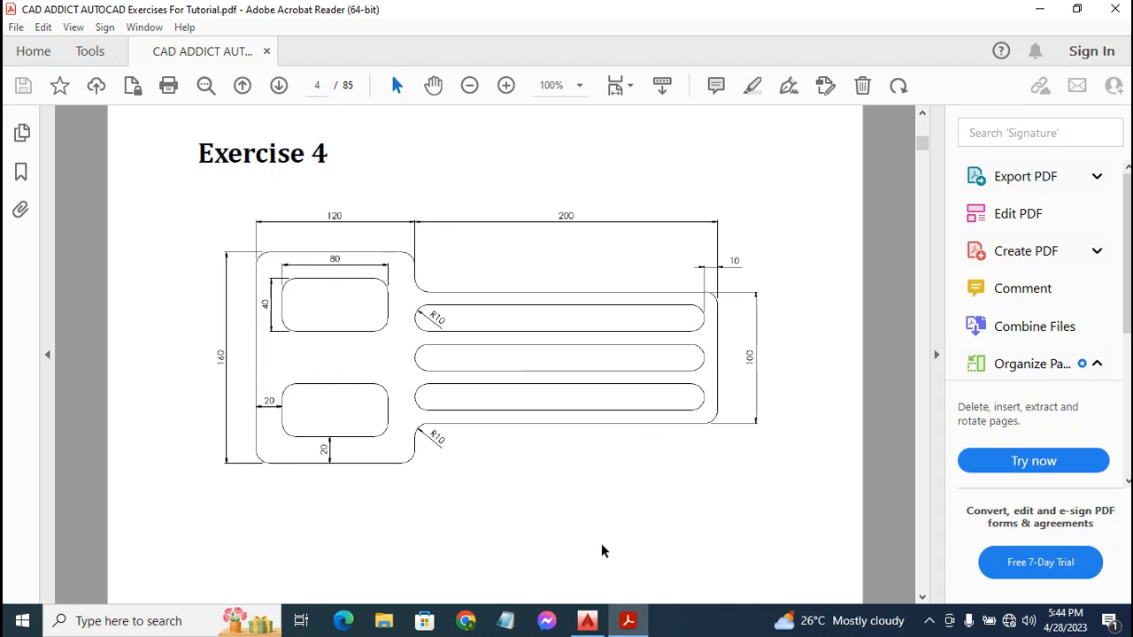
{"action": "left_click", "coordinate": [579, 625]}
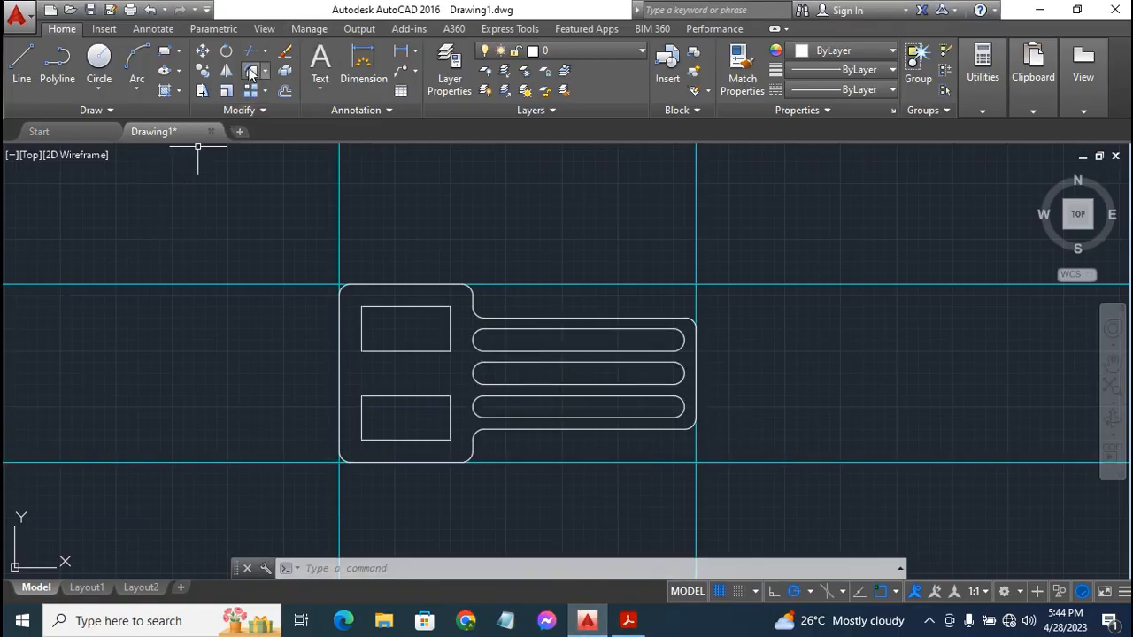
{"action": "left_click", "coordinate": [251, 73]}
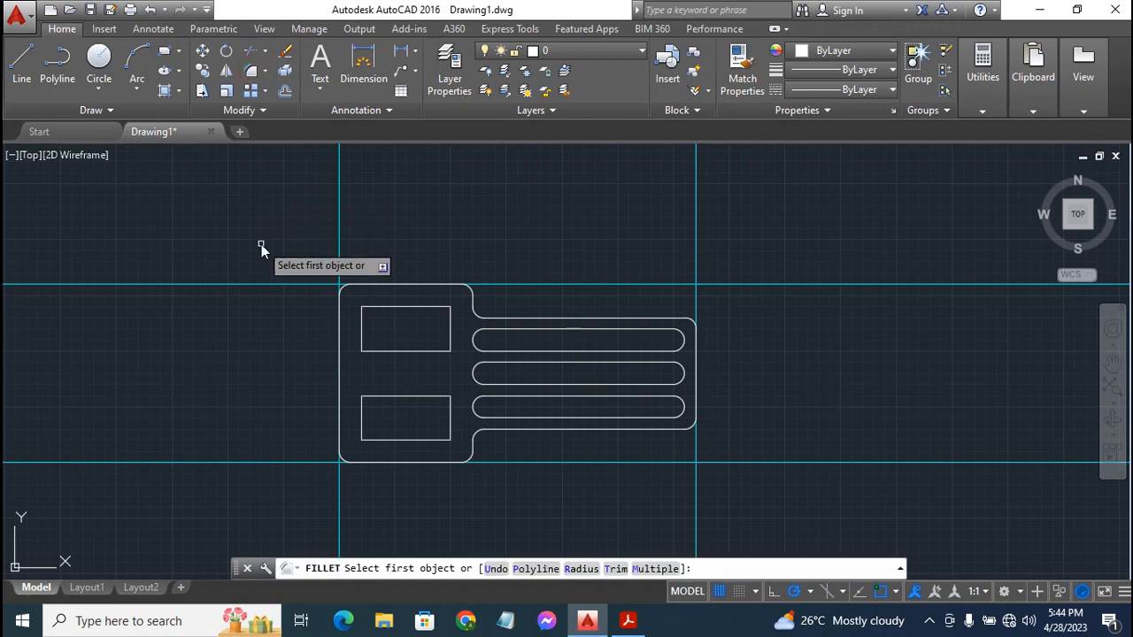
{"action": "type", "text": "r"}
{"action": "key", "text": "Return"}
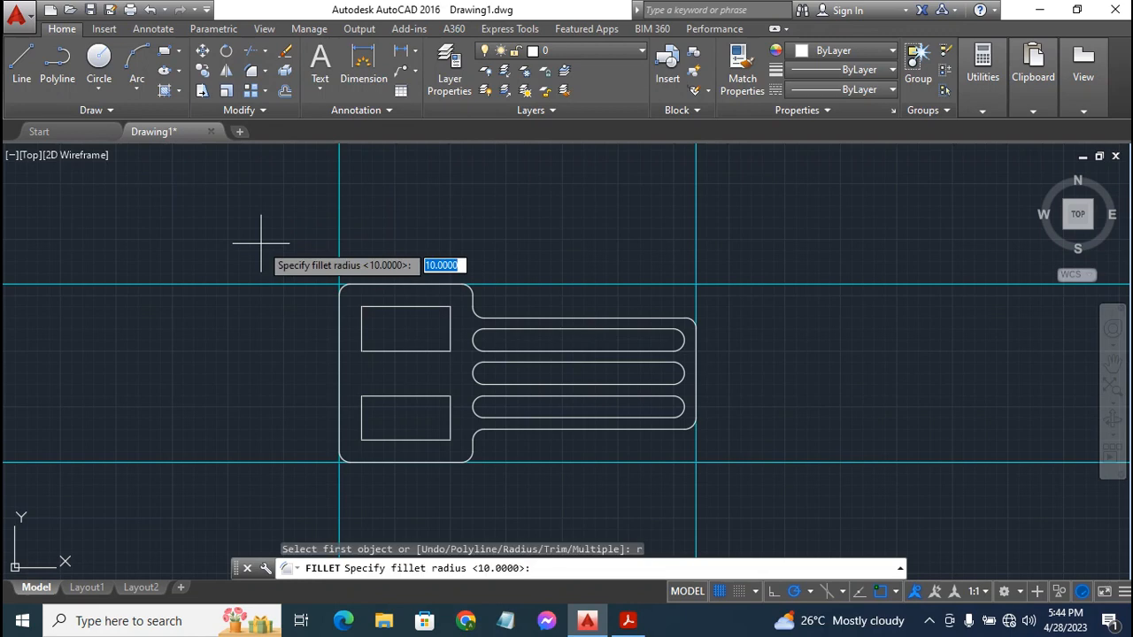
{"action": "type", "text": "10"}
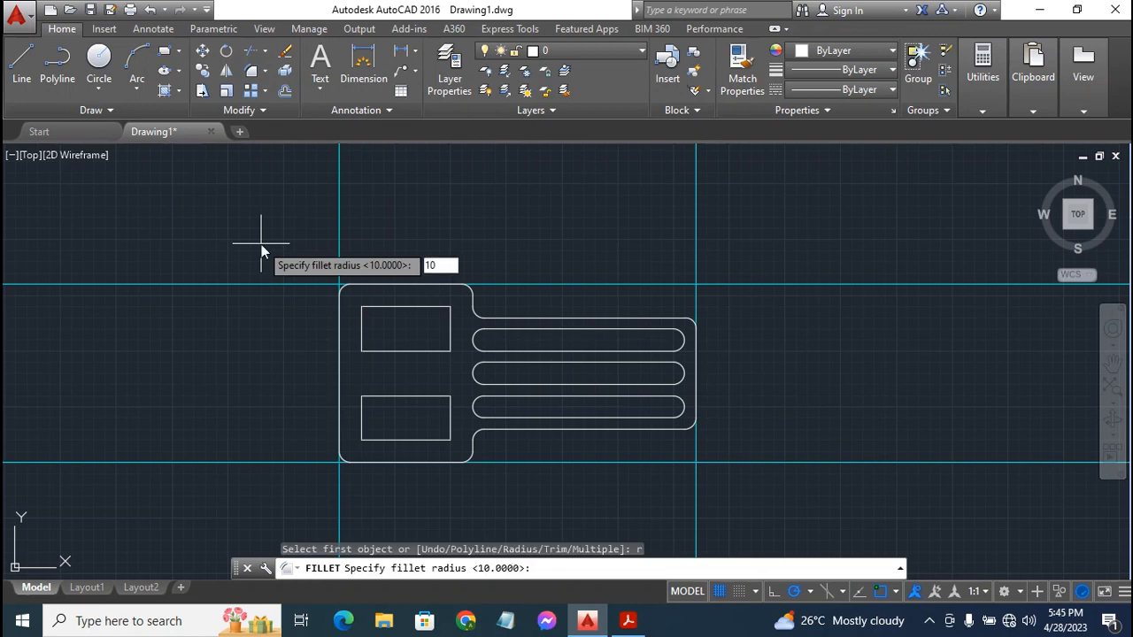
{"action": "key", "text": "Return"}
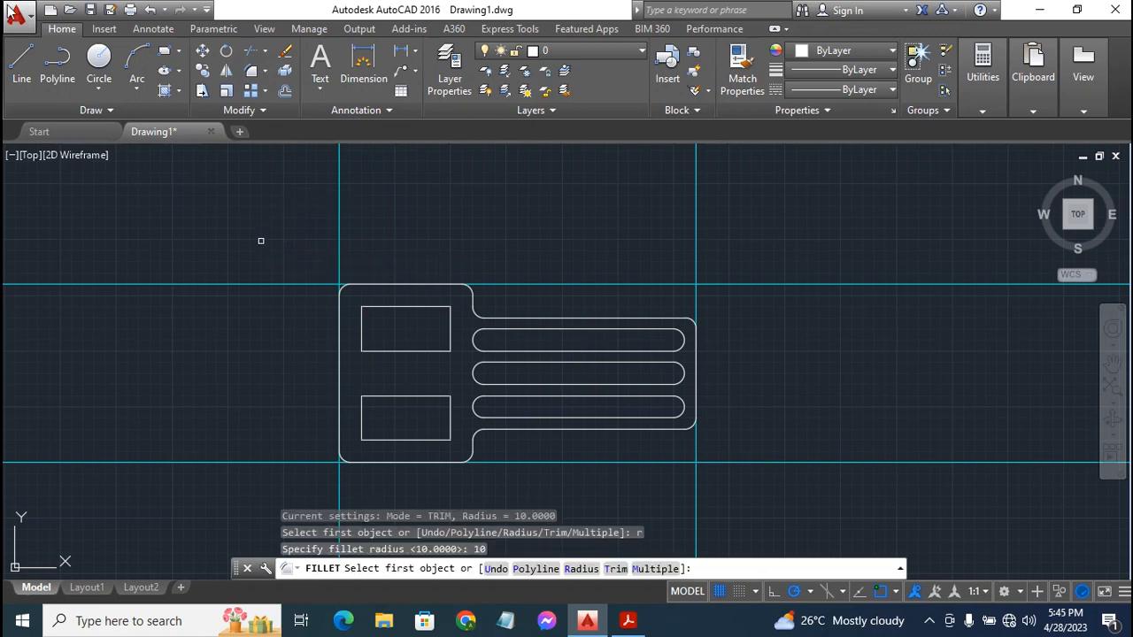
{"action": "type", "text": "m"}
{"action": "key", "text": "Return"}
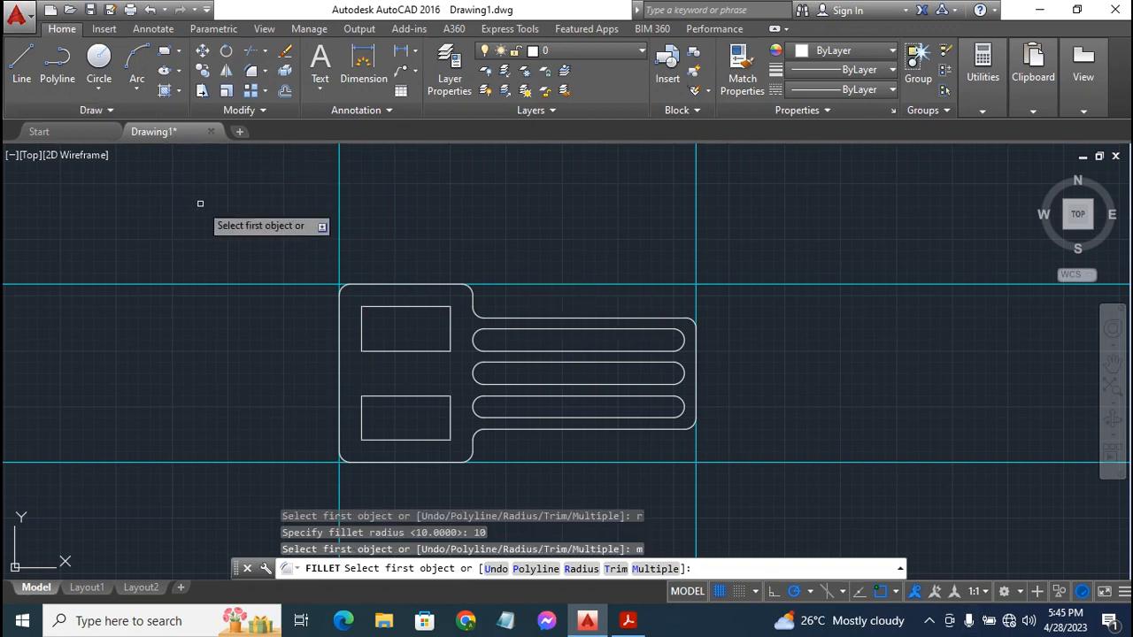
{"action": "left_click", "coordinate": [361, 314]}
{"action": "left_click", "coordinate": [388, 307]}
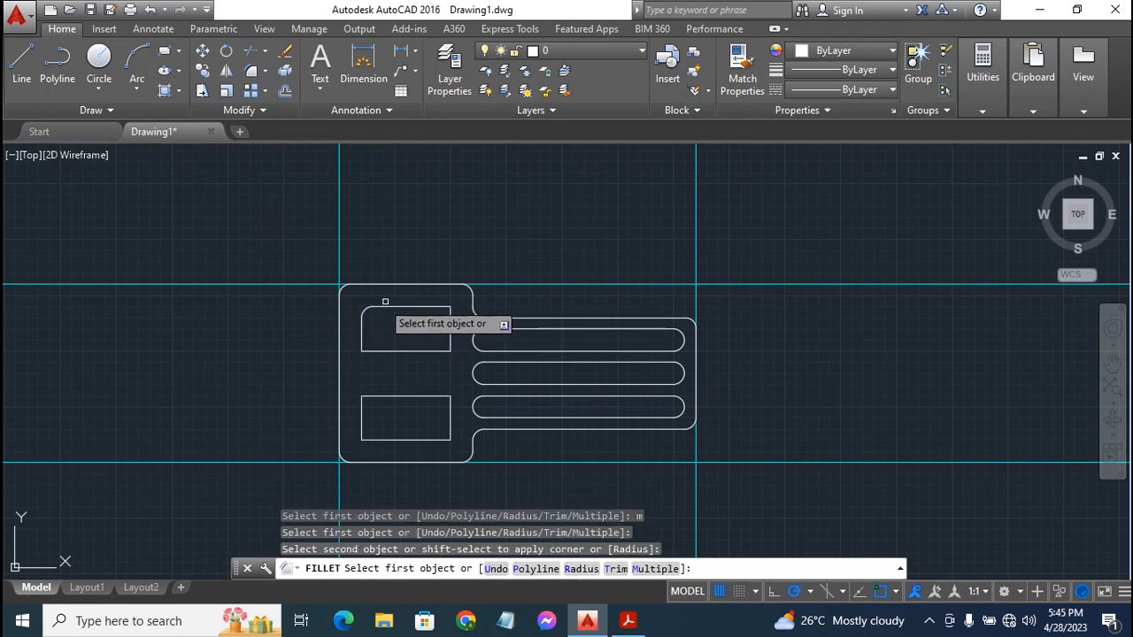
Fillet the upper cutout's remaining three corners with radius 10
{"action": "left_click", "coordinate": [434, 304]}
{"action": "left_click", "coordinate": [427, 307]}
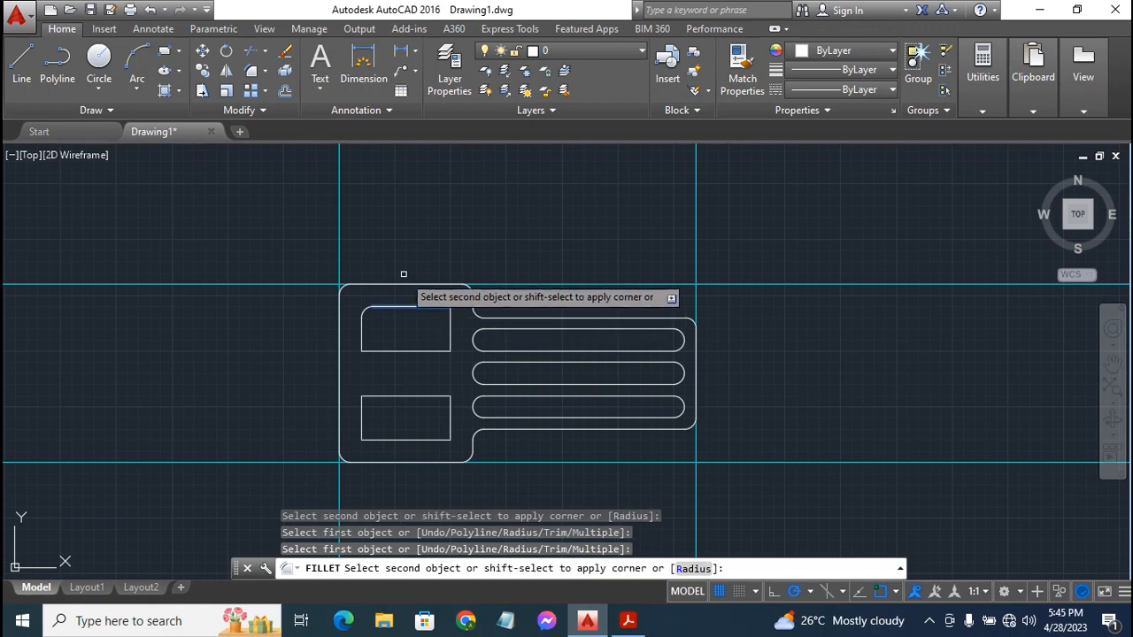
{"action": "left_click", "coordinate": [447, 332]}
{"action": "left_click", "coordinate": [442, 351]}
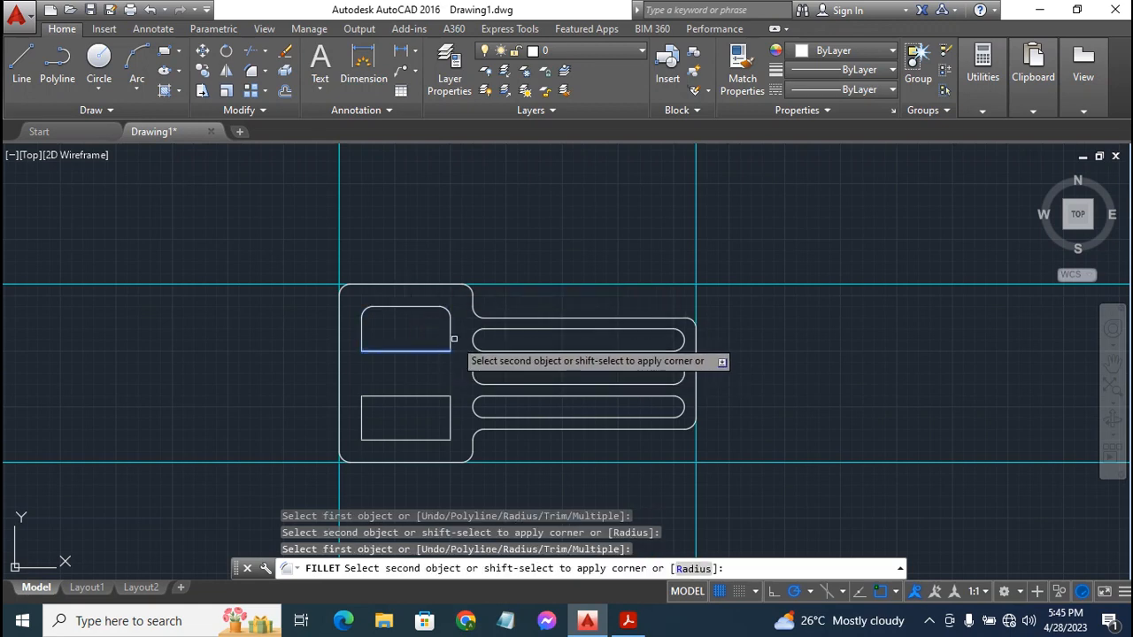
{"action": "left_click", "coordinate": [448, 338]}
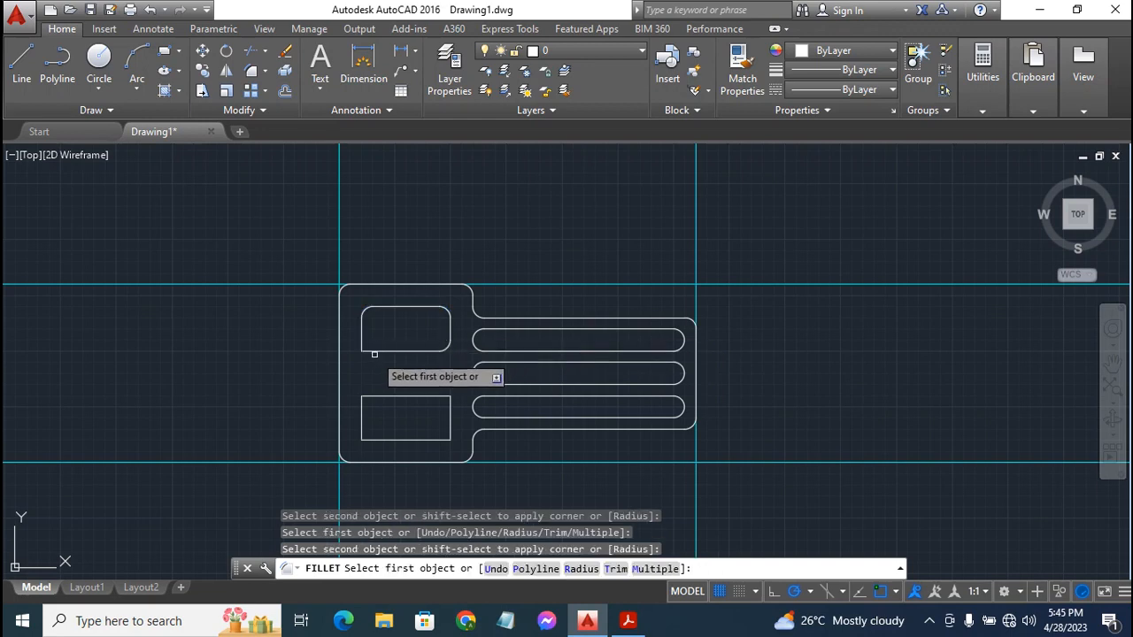
{"action": "left_click", "coordinate": [373, 350]}
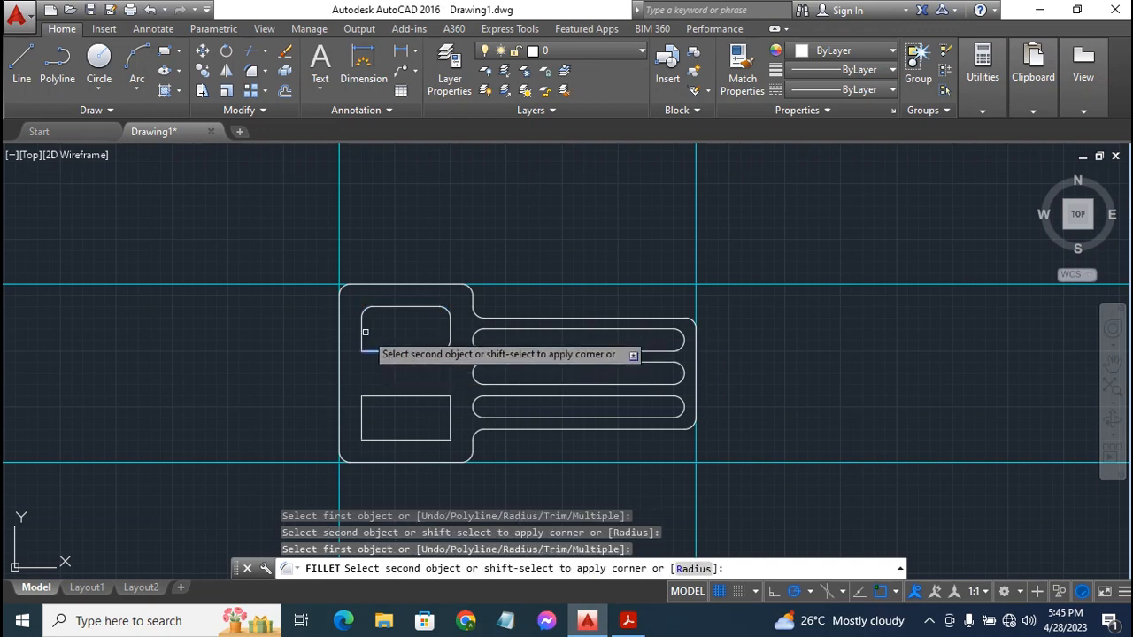
{"action": "left_click", "coordinate": [364, 333]}
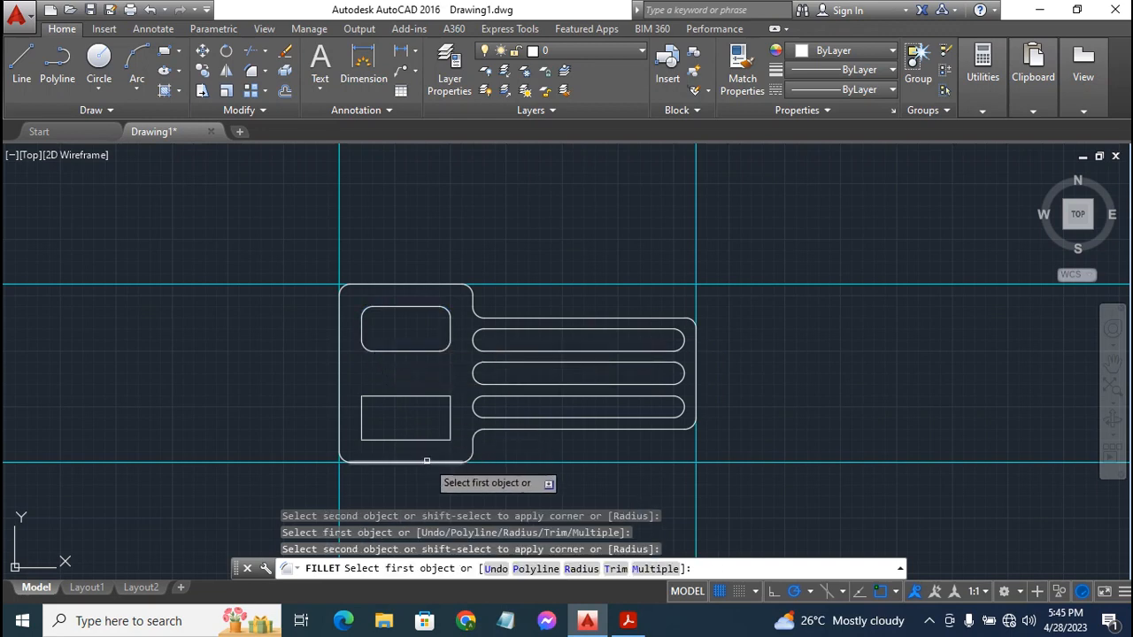
Fillet all four corners of the lower cutout with radius 10 and finish the Fillet command
{"action": "left_click", "coordinate": [362, 423]}
{"action": "left_click", "coordinate": [375, 397]}
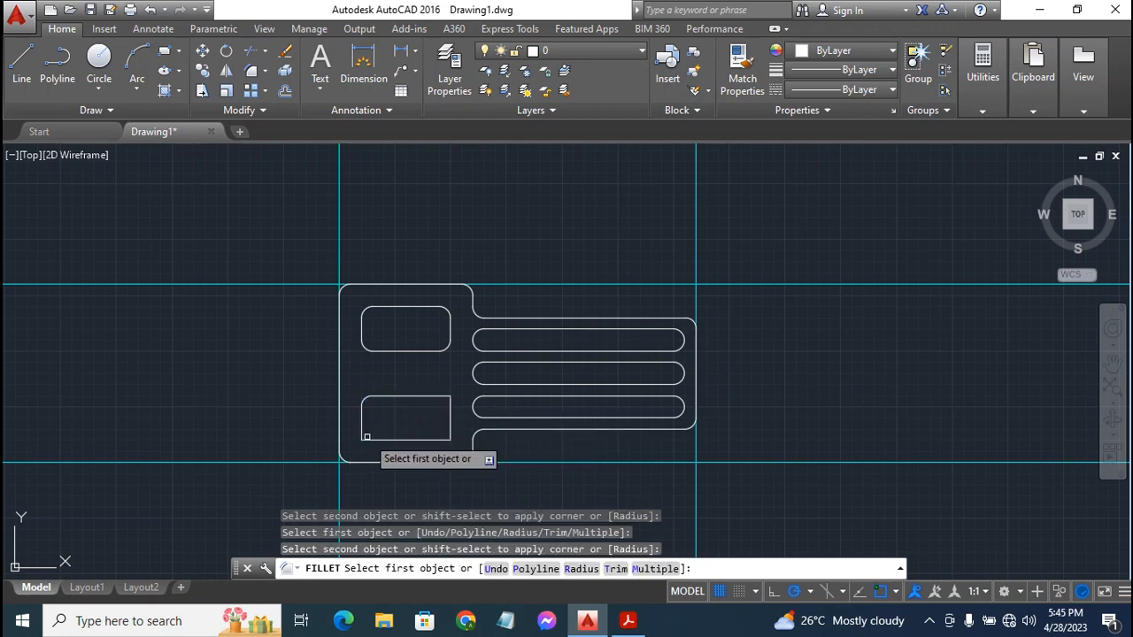
{"action": "left_click", "coordinate": [368, 439]}
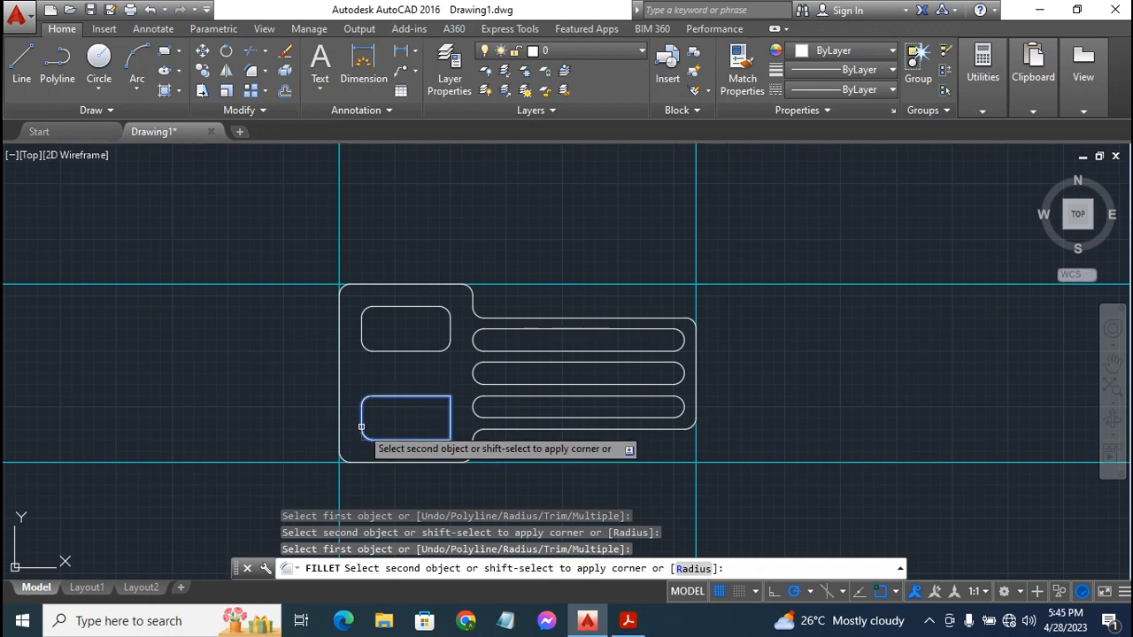
{"action": "left_click", "coordinate": [361, 424]}
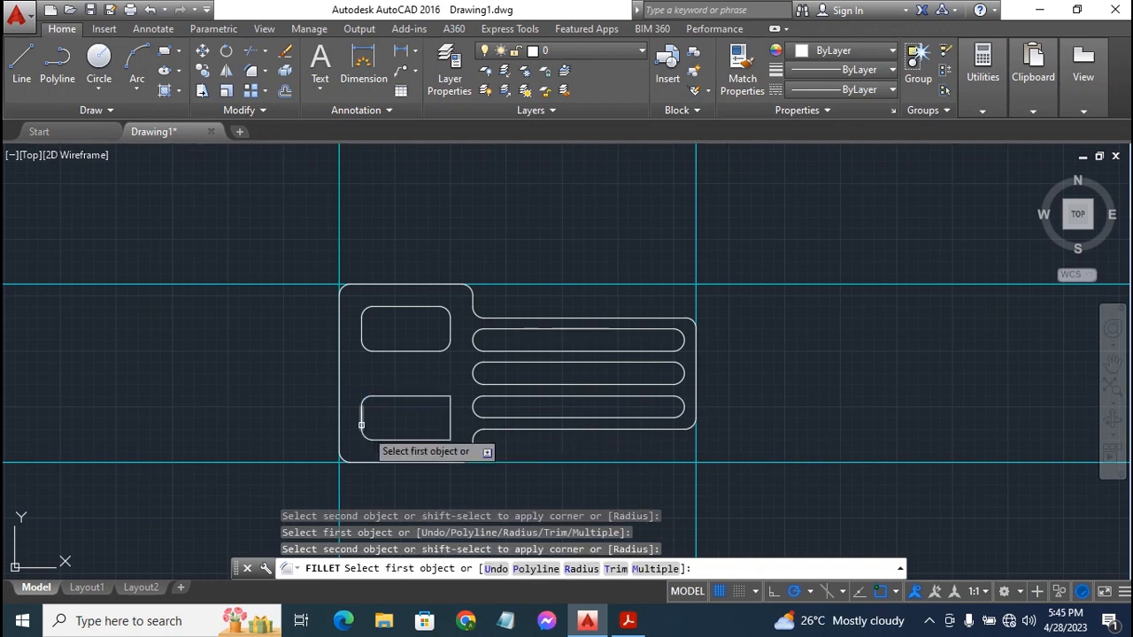
{"action": "left_click", "coordinate": [438, 399]}
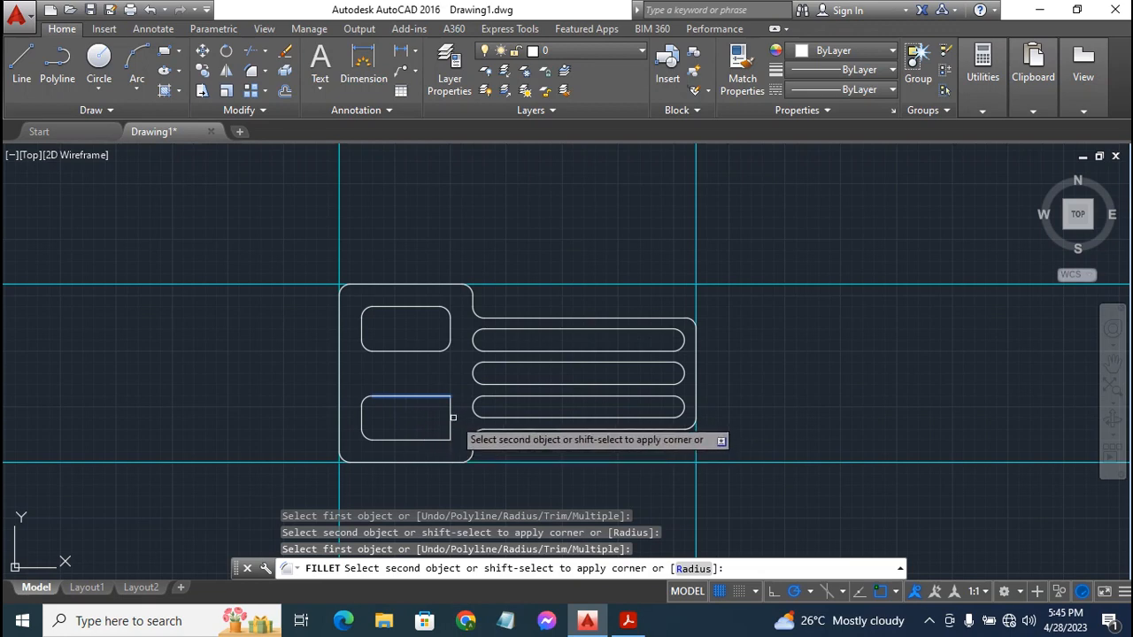
{"action": "left_click", "coordinate": [452, 417]}
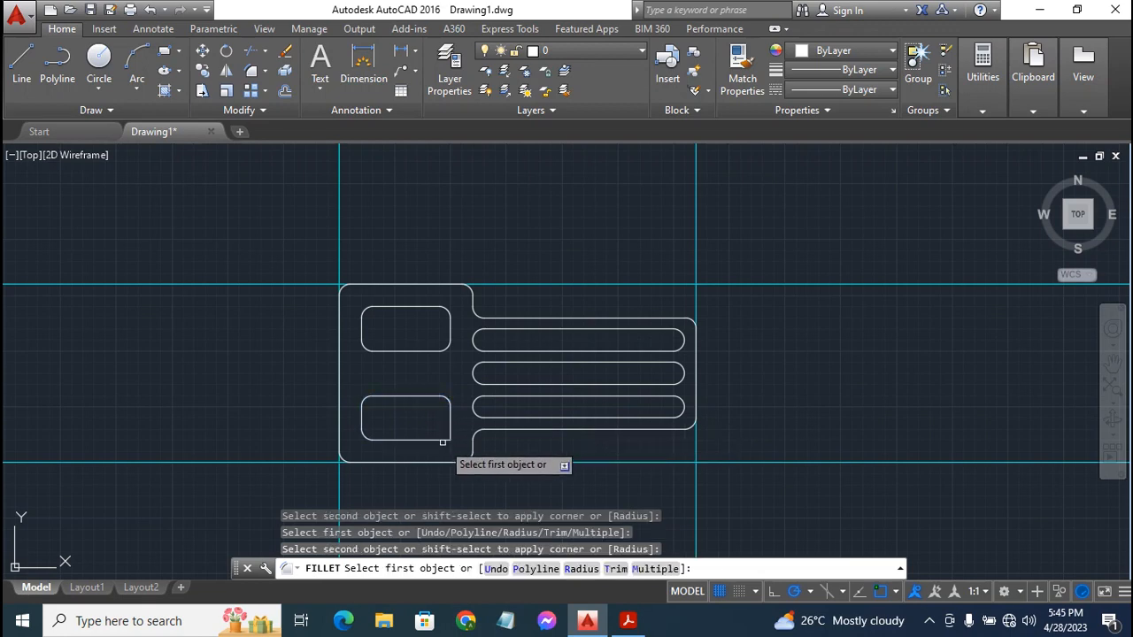
{"action": "left_click", "coordinate": [443, 441]}
{"action": "left_click", "coordinate": [449, 430]}
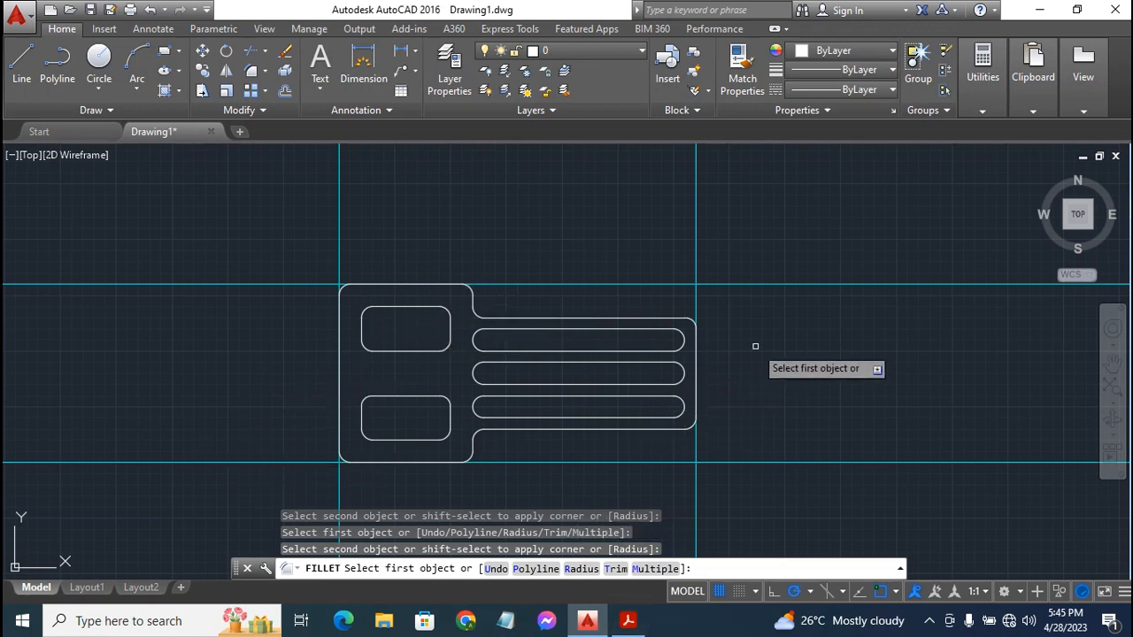
{"action": "key", "text": "Escape"}
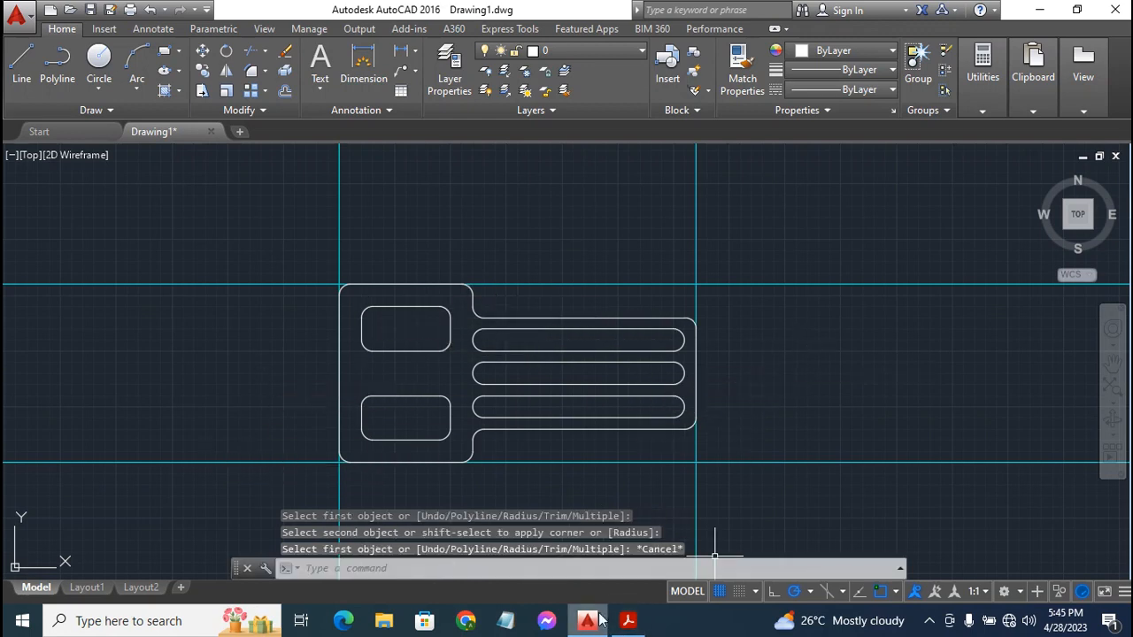
Compare the plate with the Exercise 4 drawing in Acrobat Reader and return to AutoCAD
{"action": "left_click", "coordinate": [630, 622]}
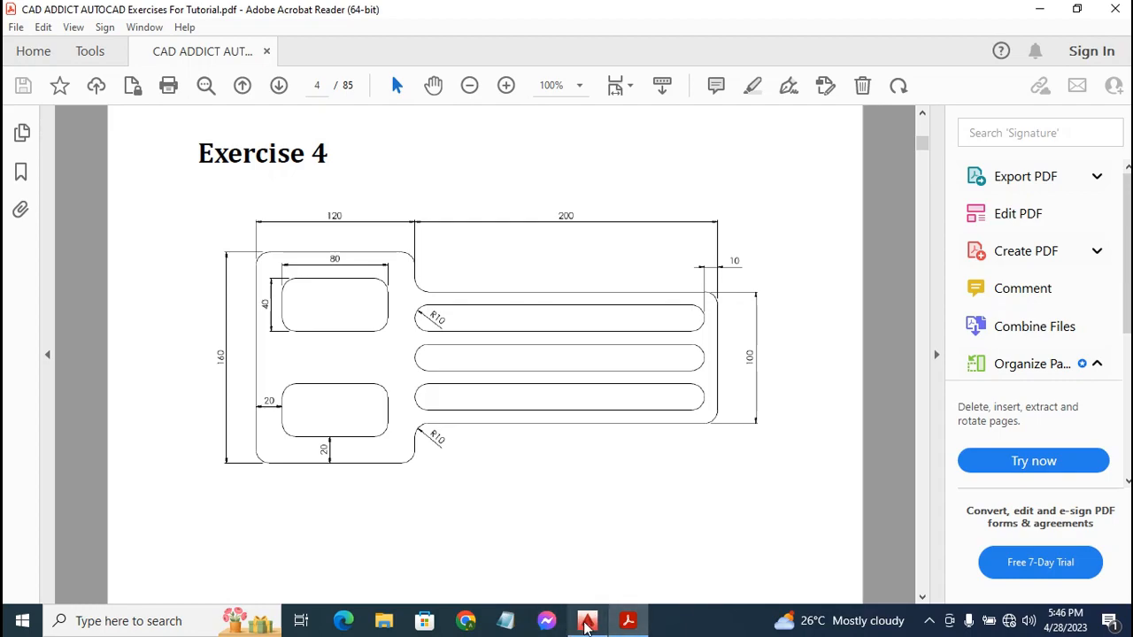
{"action": "left_click", "coordinate": [588, 620]}
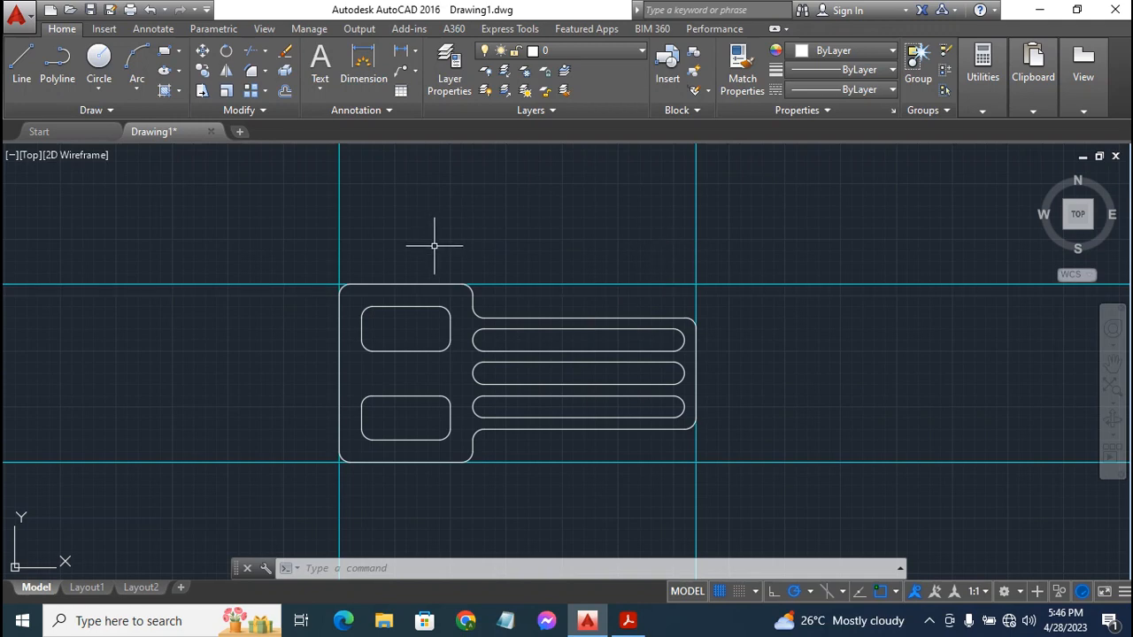
Turn off the Construct 1 layer and open the Layer Properties Manager
{"action": "left_click", "coordinate": [587, 49]}
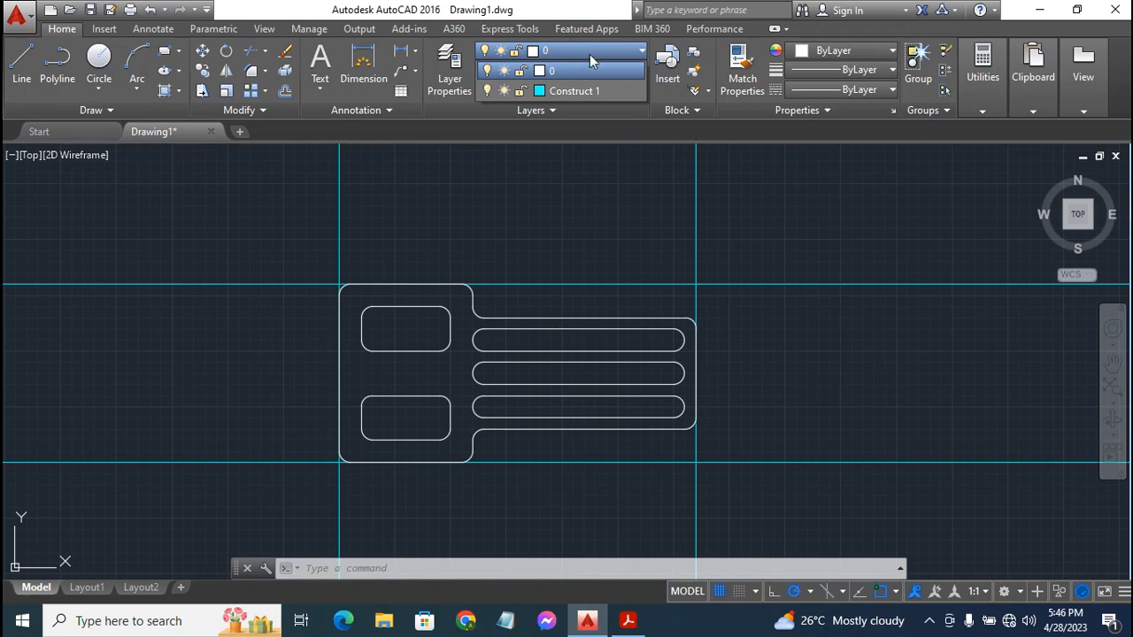
{"action": "left_click", "coordinate": [488, 91]}
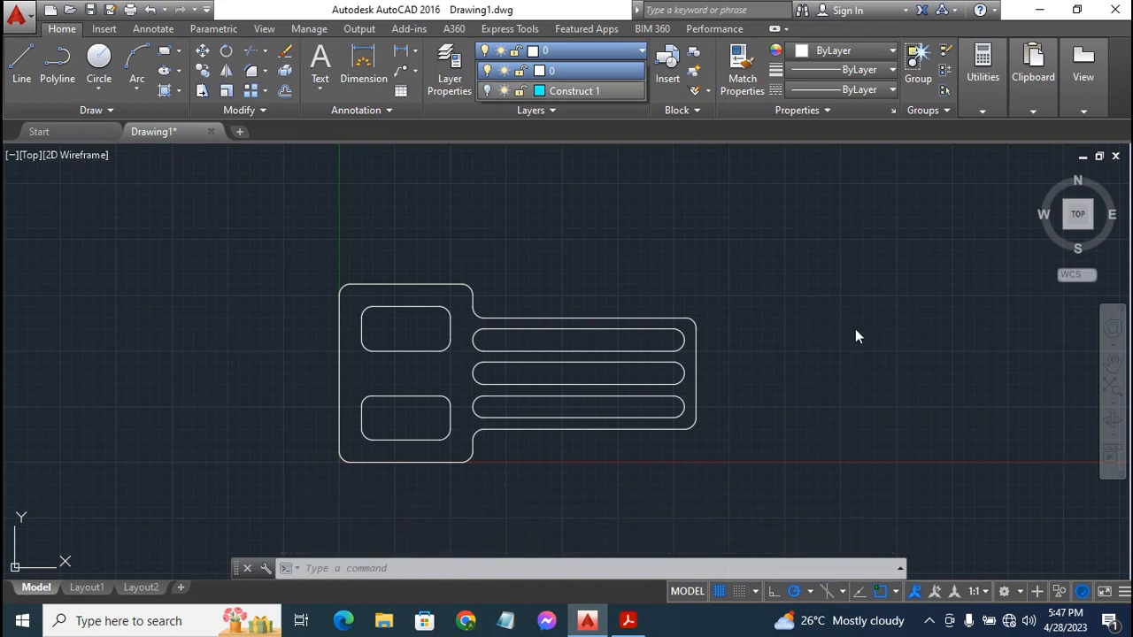
{"action": "left_click", "coordinate": [448, 60]}
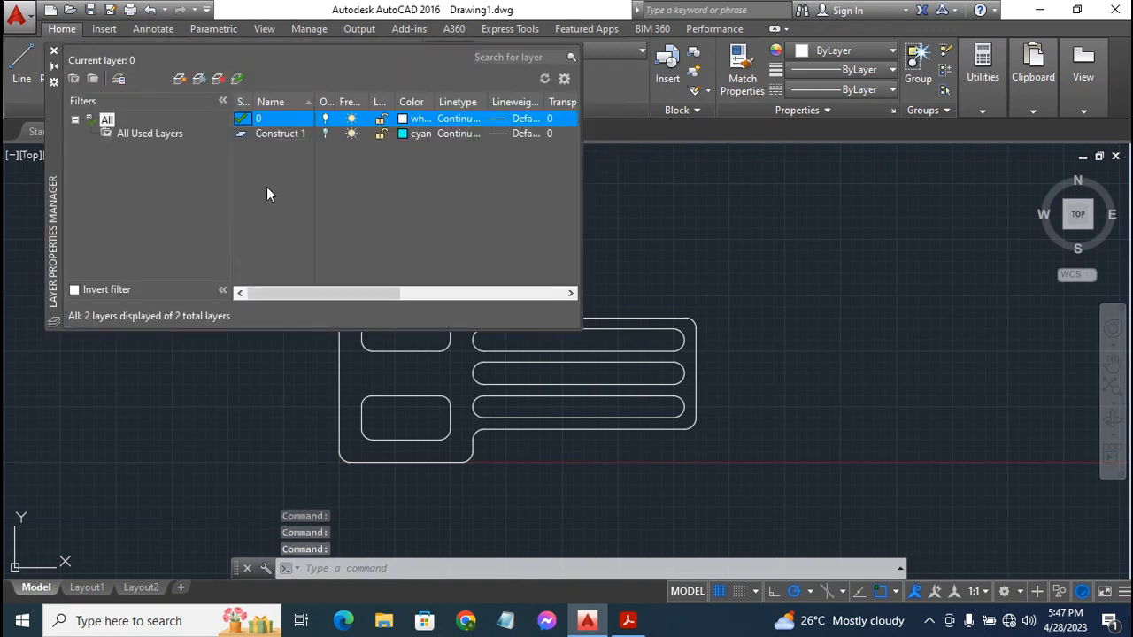
{"action": "right_click", "coordinate": [267, 177]}
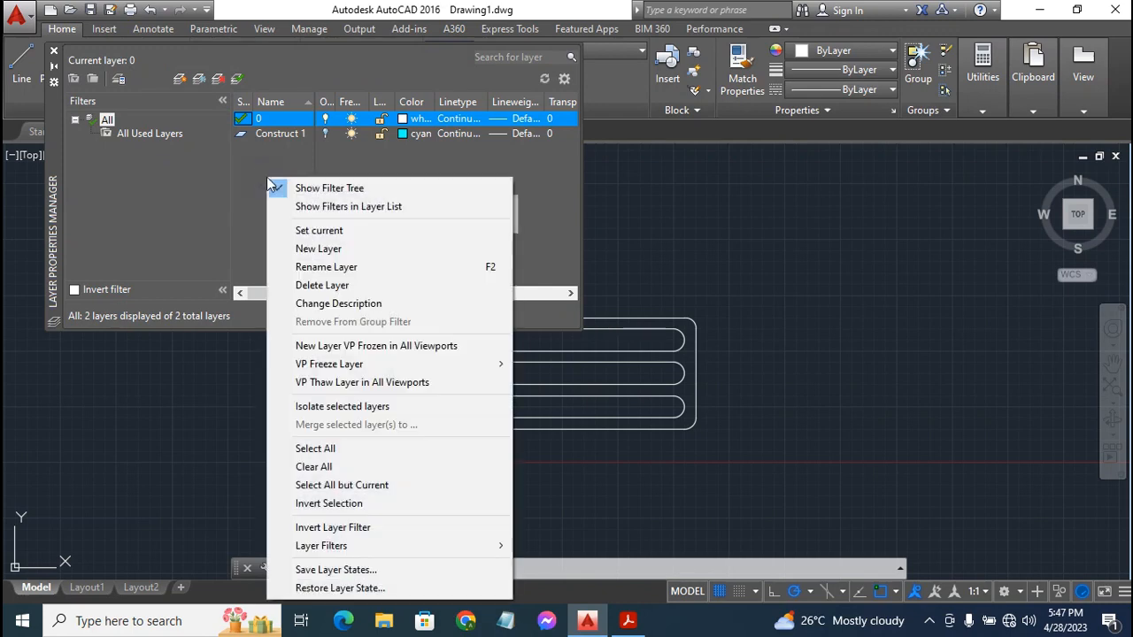
{"action": "left_click", "coordinate": [305, 266]}
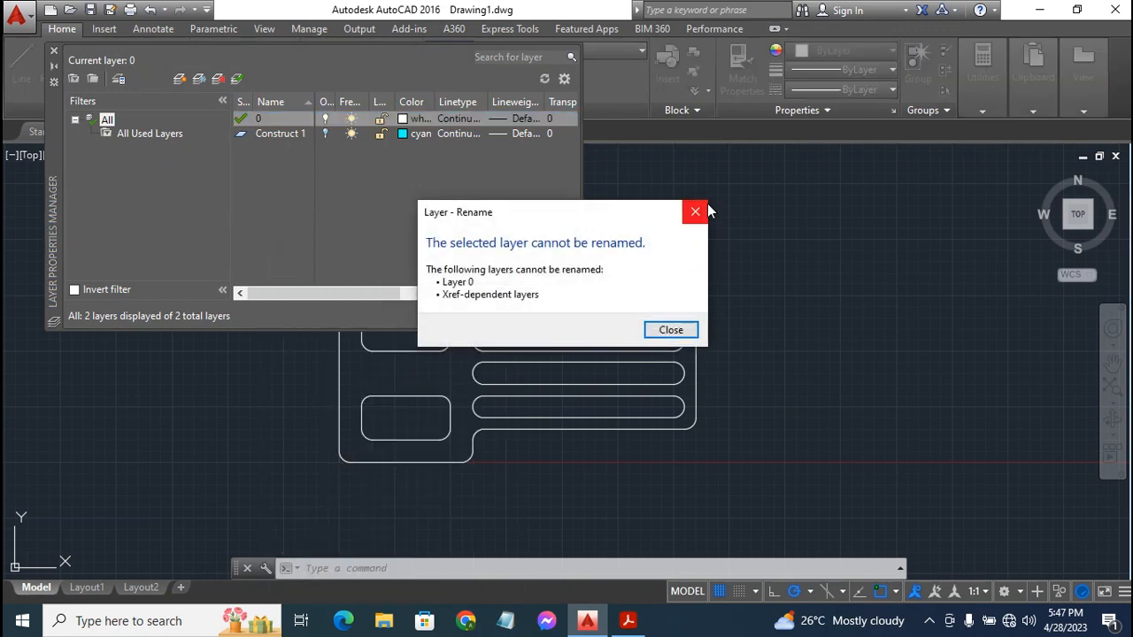
{"action": "left_click", "coordinate": [702, 210]}
Create a new layer named Dimension
{"action": "right_click", "coordinate": [298, 180]}
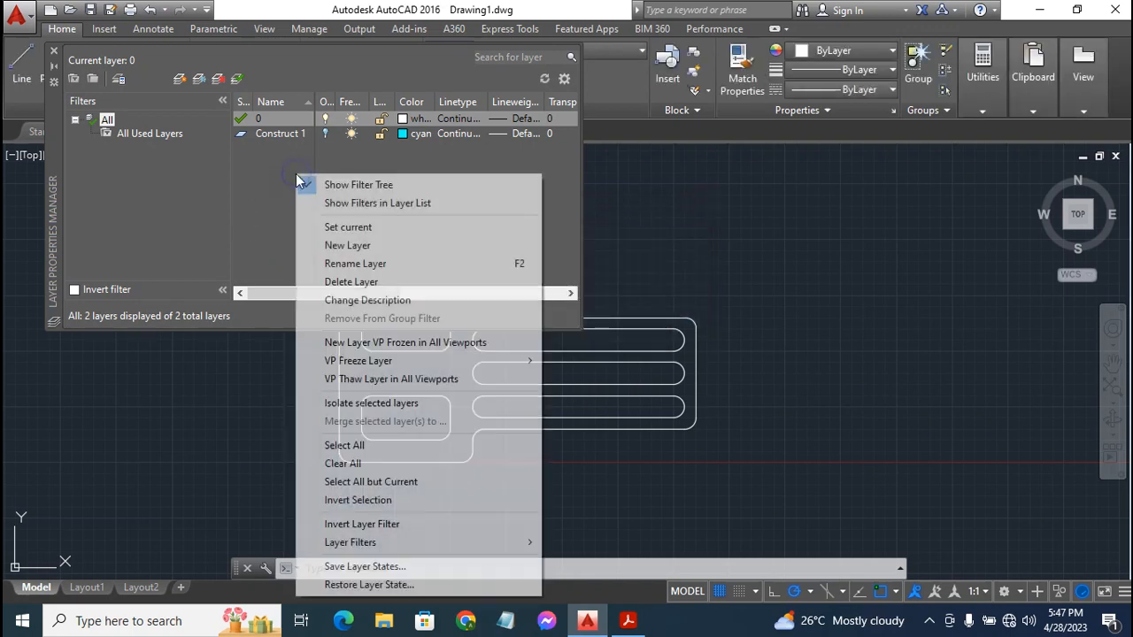
{"action": "left_click", "coordinate": [350, 246]}
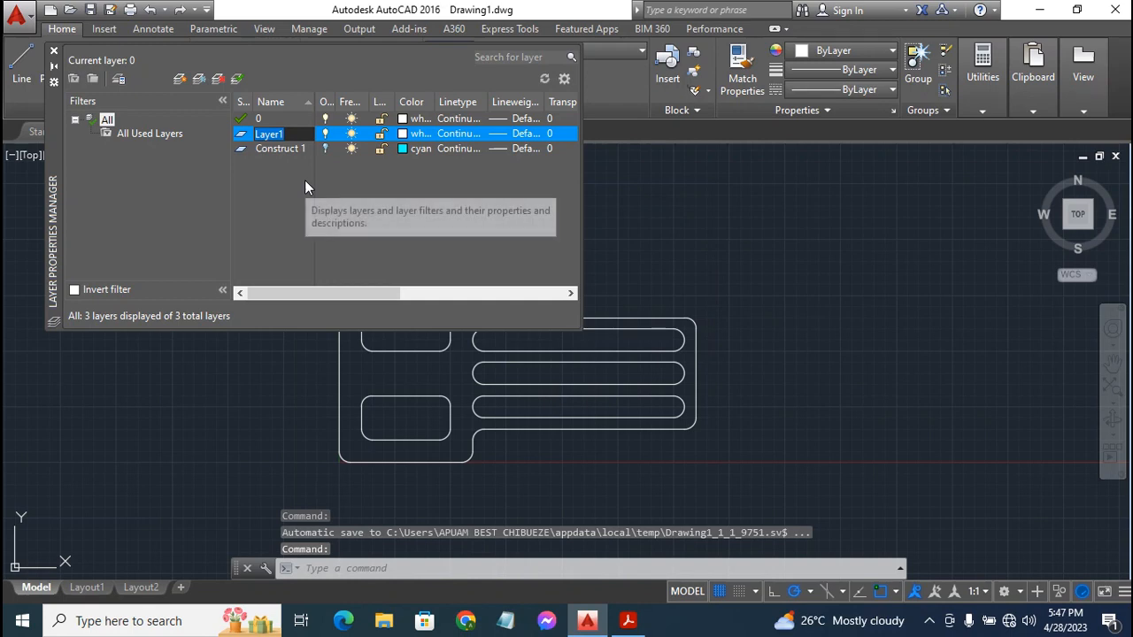
{"action": "type", "text": "Di"}
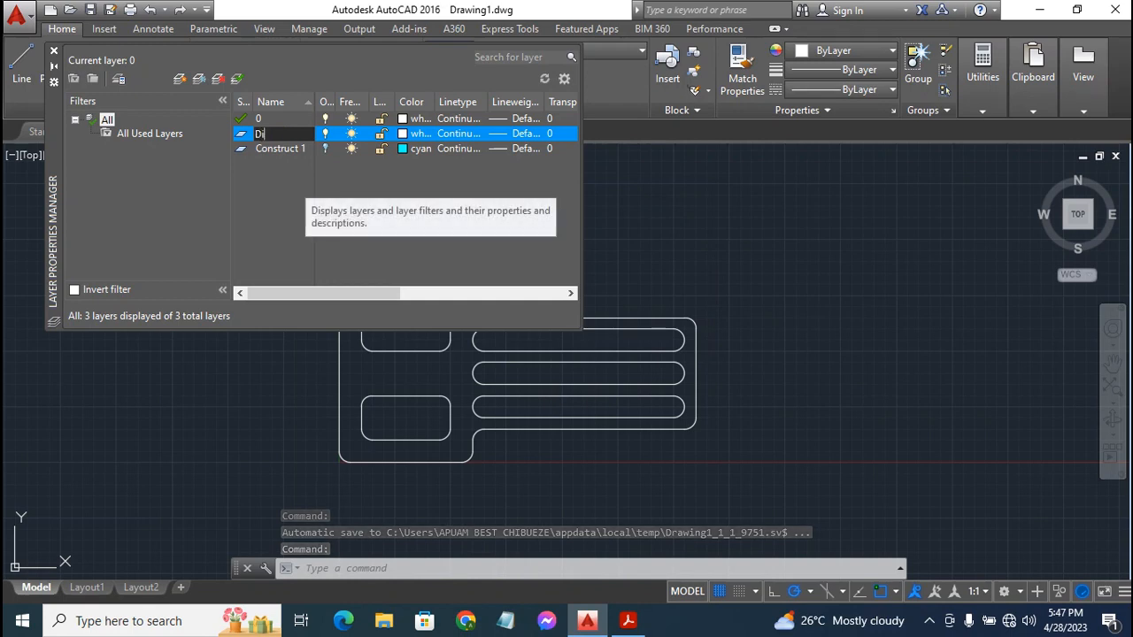
{"action": "type", "text": "men"}
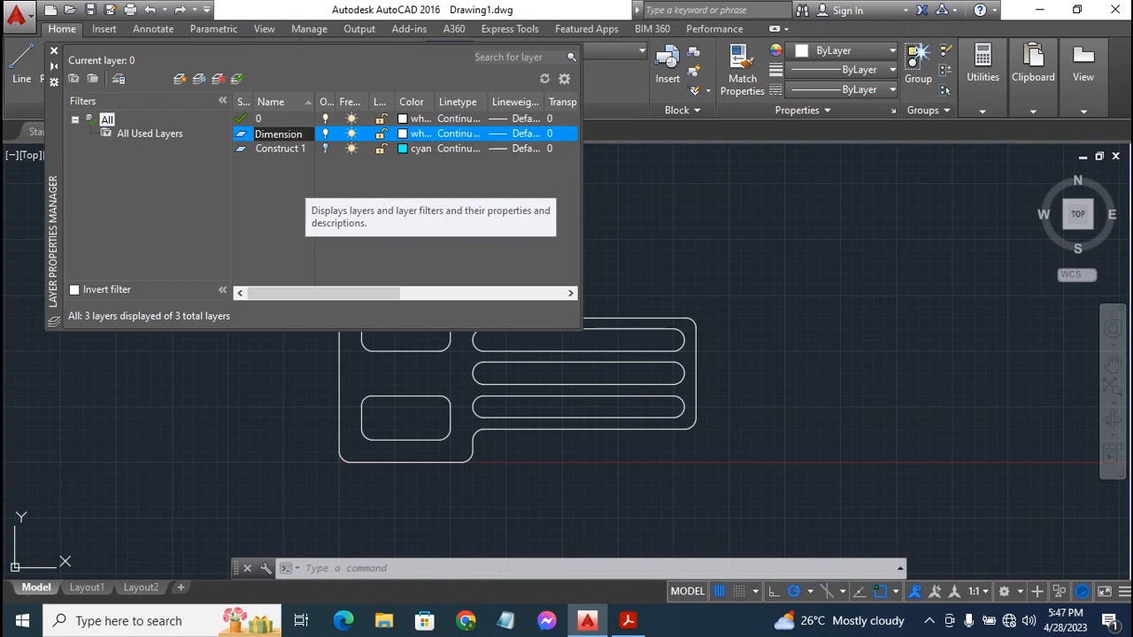
{"action": "type", "text": "sion"}
{"action": "key", "text": "Return"}
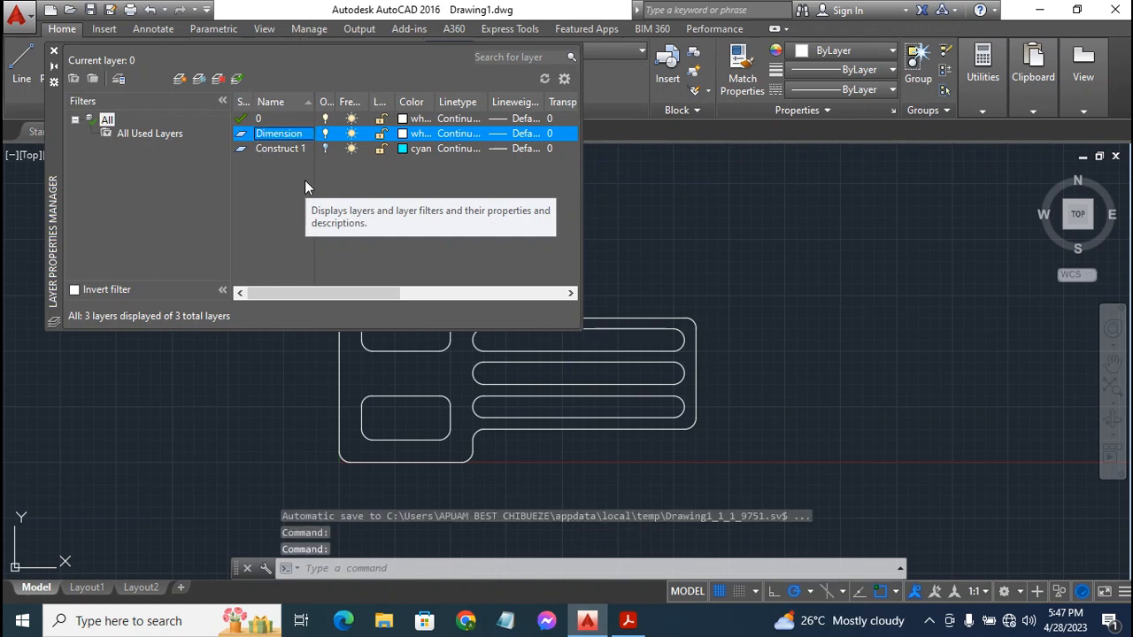
Set the Dimension layer's color to blue, make it the current layer and close the layer manager
{"action": "left_click", "coordinate": [403, 133]}
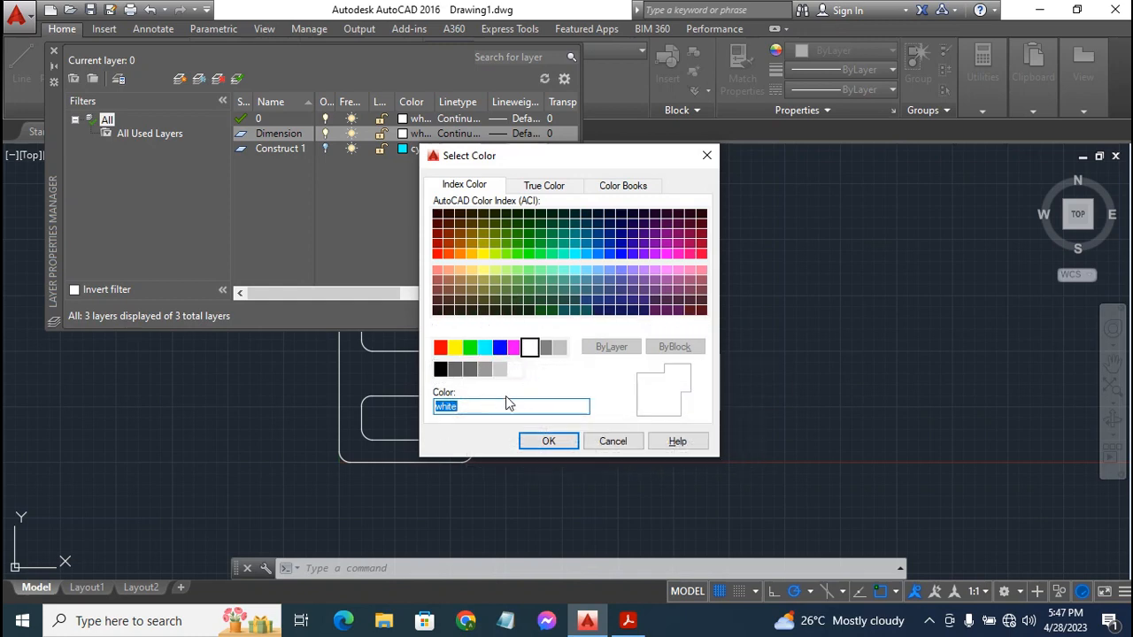
{"action": "left_click", "coordinate": [501, 349]}
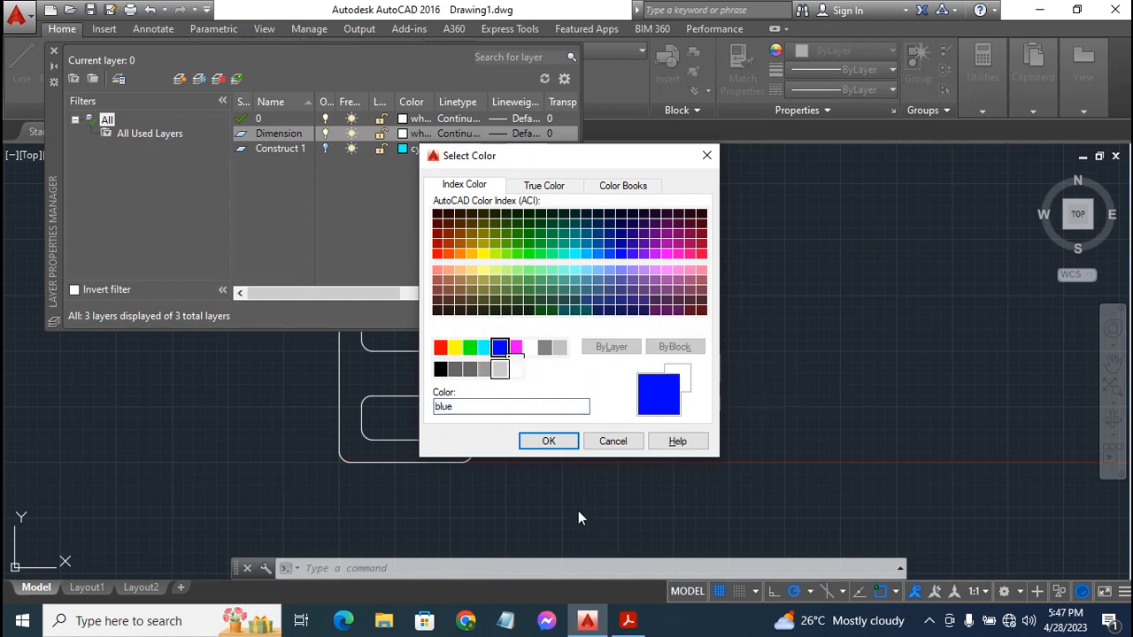
{"action": "left_click", "coordinate": [546, 439]}
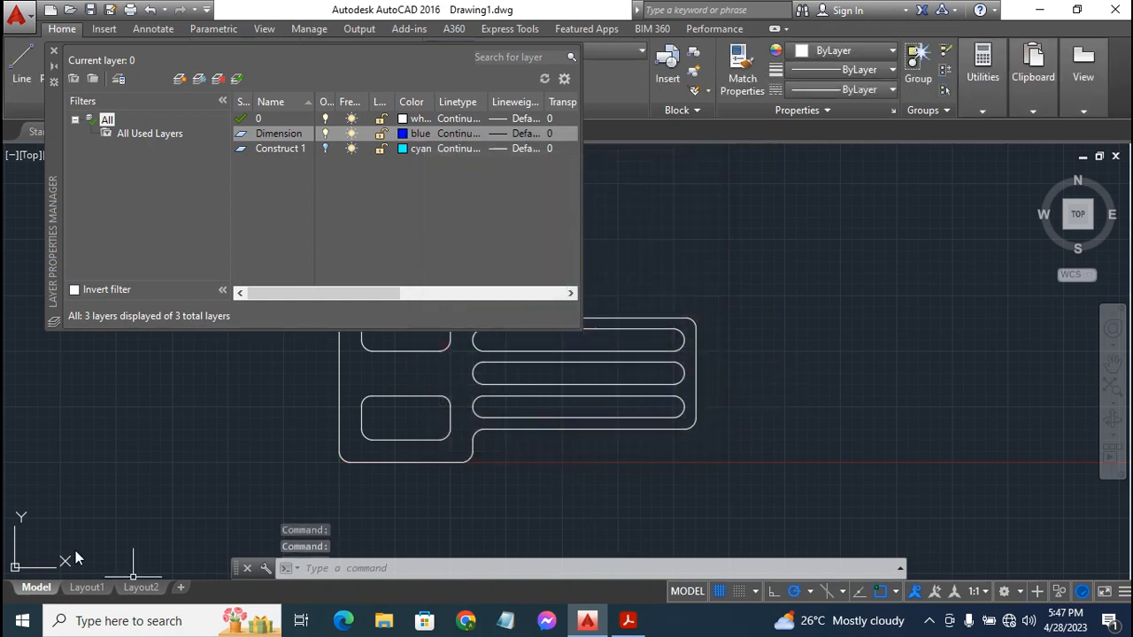
{"action": "double_click", "coordinate": [252, 135]}
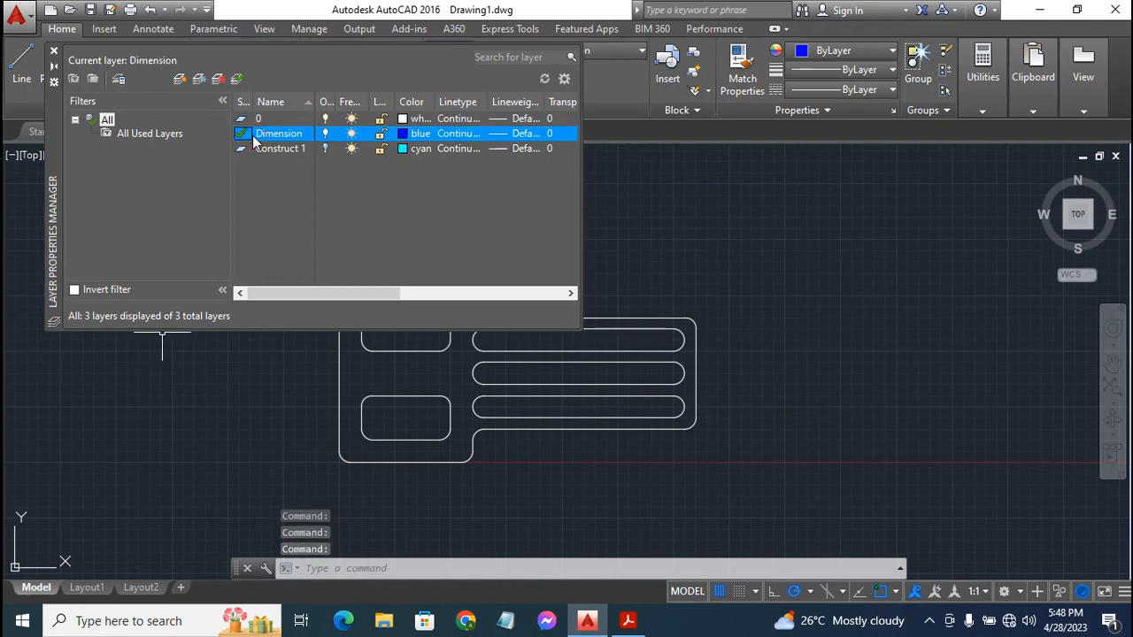
{"action": "left_click", "coordinate": [52, 52]}
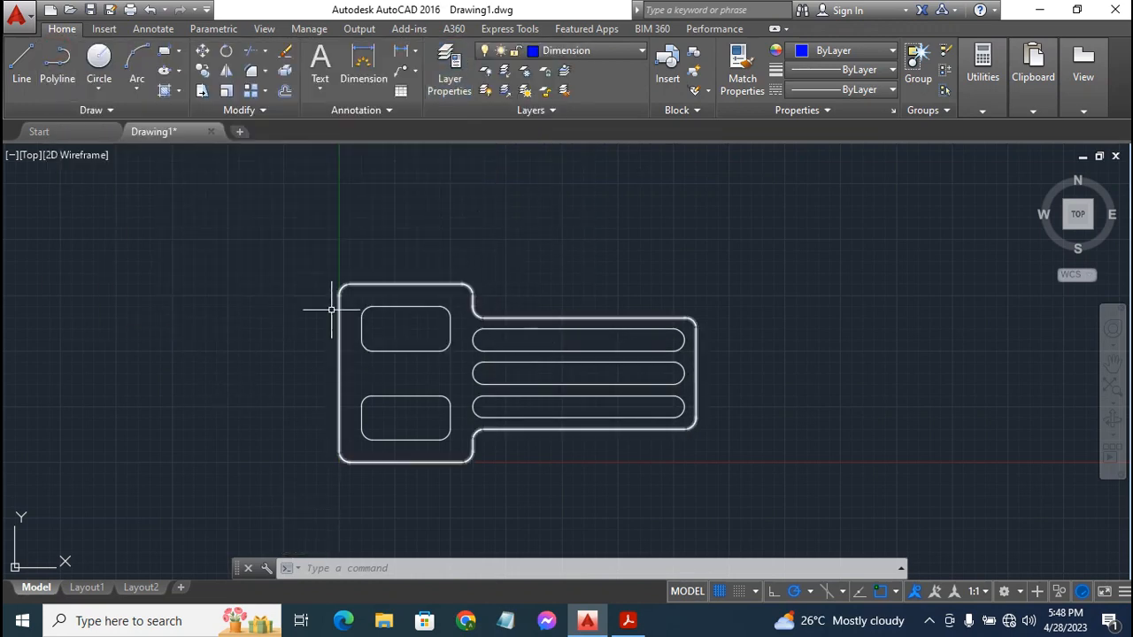
Dimension the overall height of the plate's wide section, placing the dimension line to the left of the plate
{"action": "left_click", "coordinate": [364, 67]}
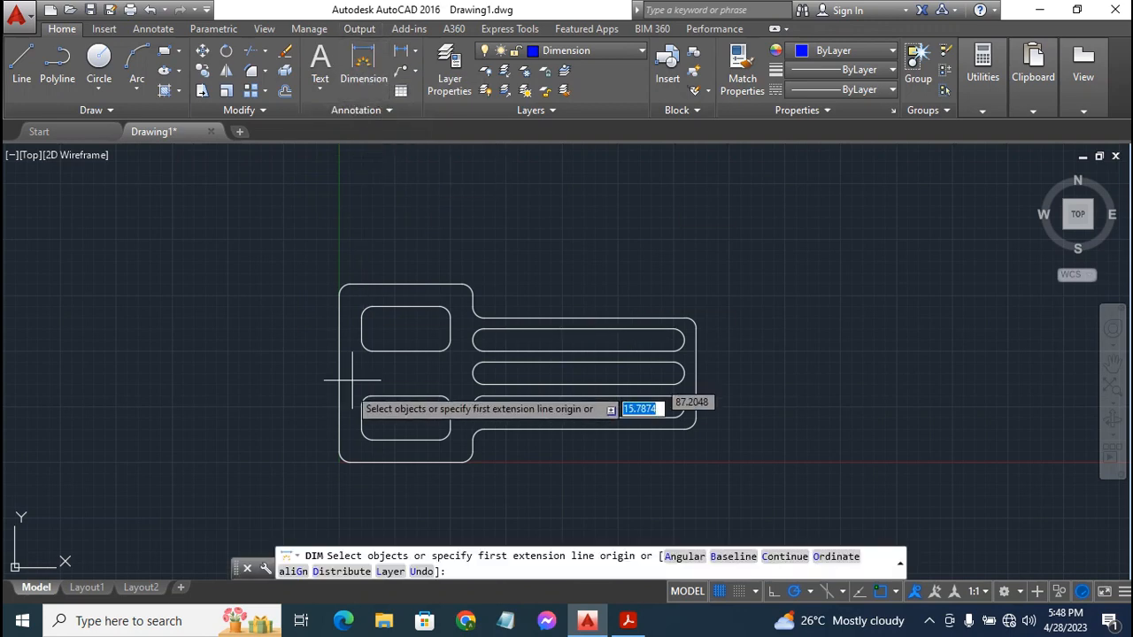
{"action": "left_click", "coordinate": [349, 461]}
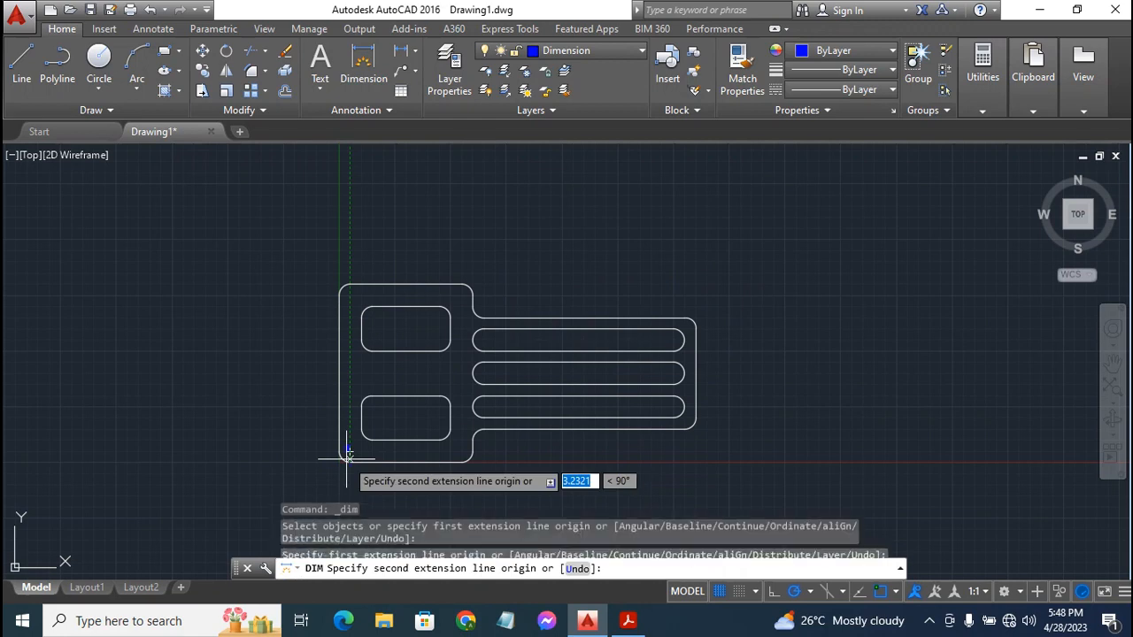
{"action": "left_click", "coordinate": [350, 285]}
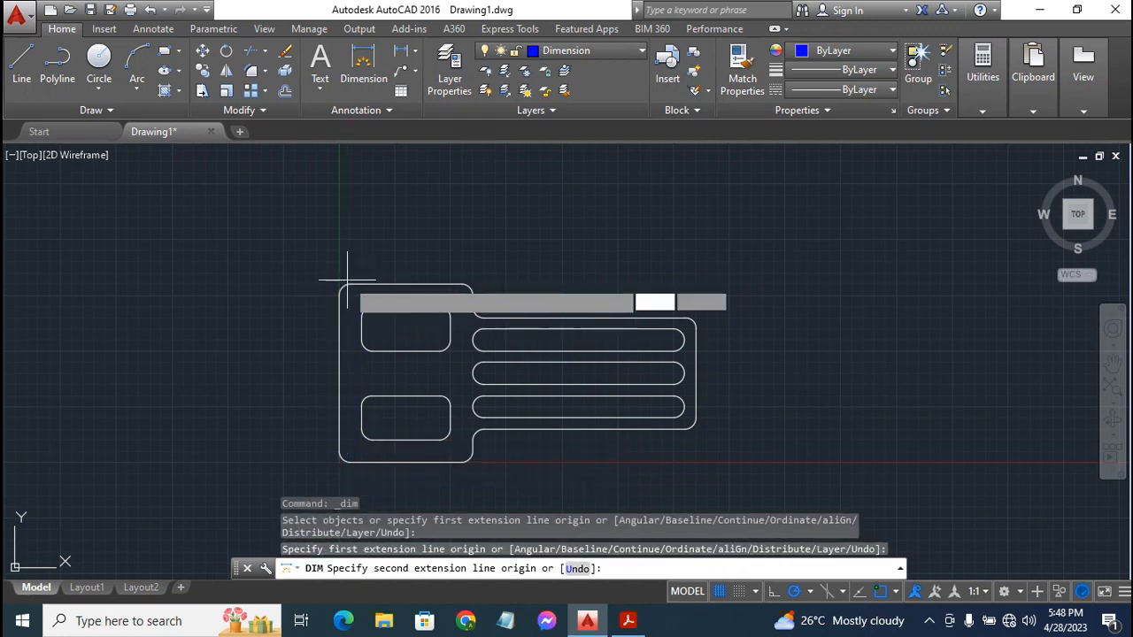
{"action": "left_click", "coordinate": [268, 296]}
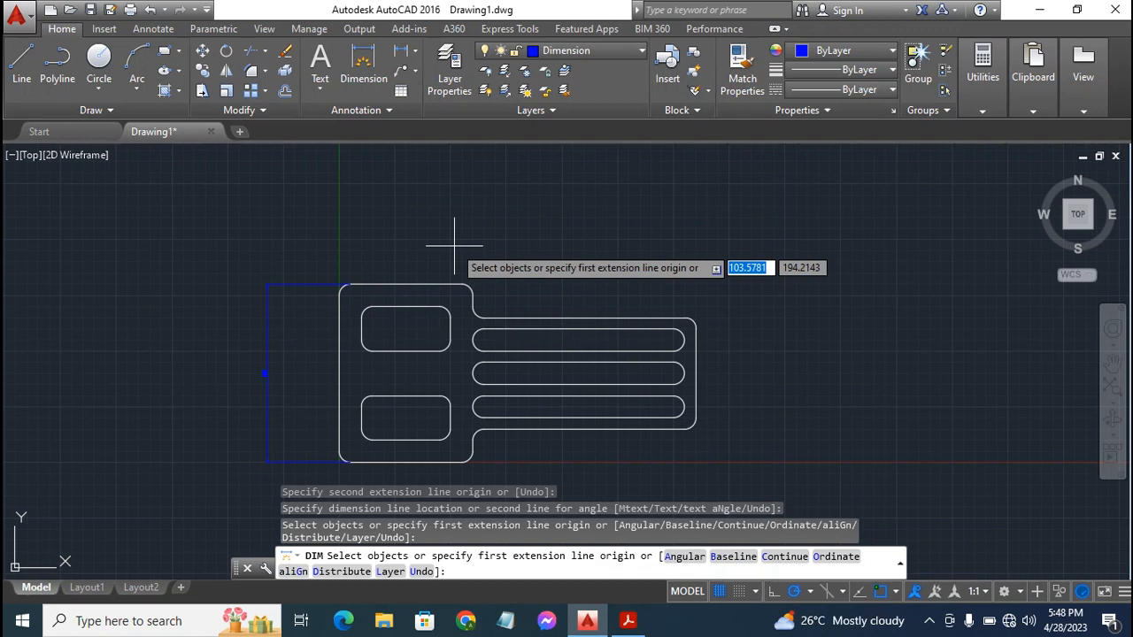
{"action": "key", "text": "Escape"}
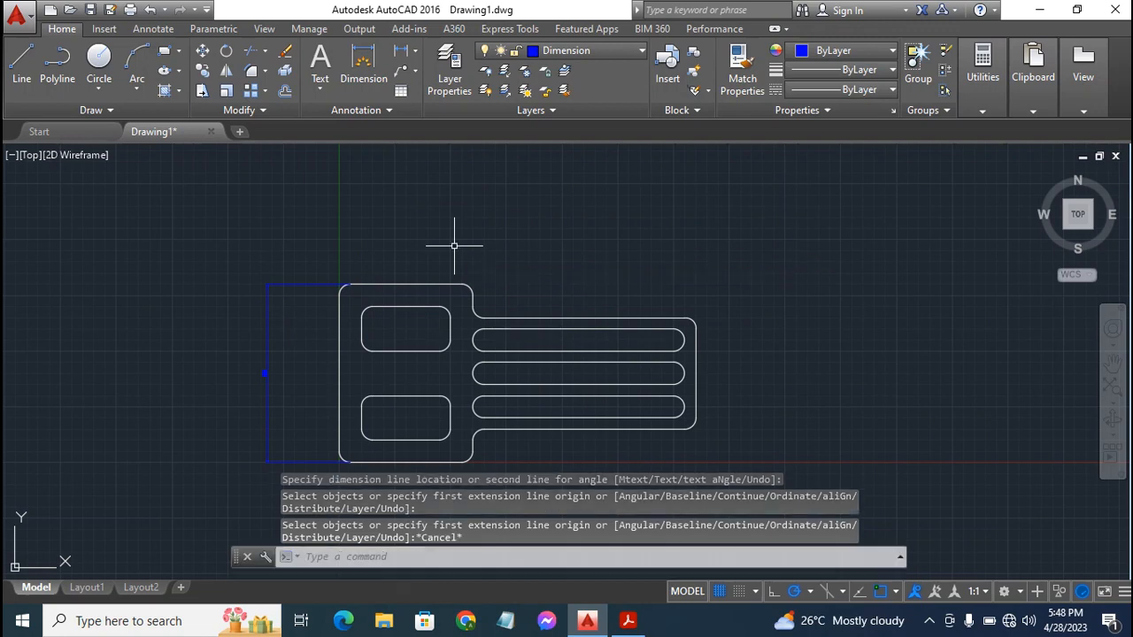
Open the ISO-25 dimension style for modification and set its text height to 5
{"action": "left_click", "coordinate": [393, 108]}
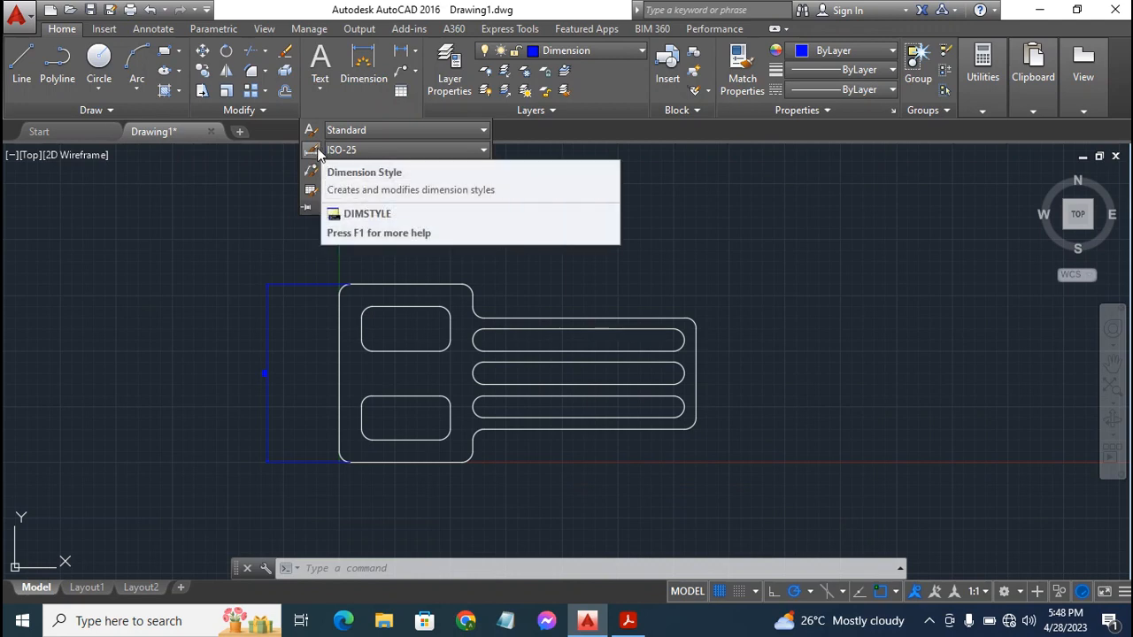
{"action": "left_click", "coordinate": [316, 152]}
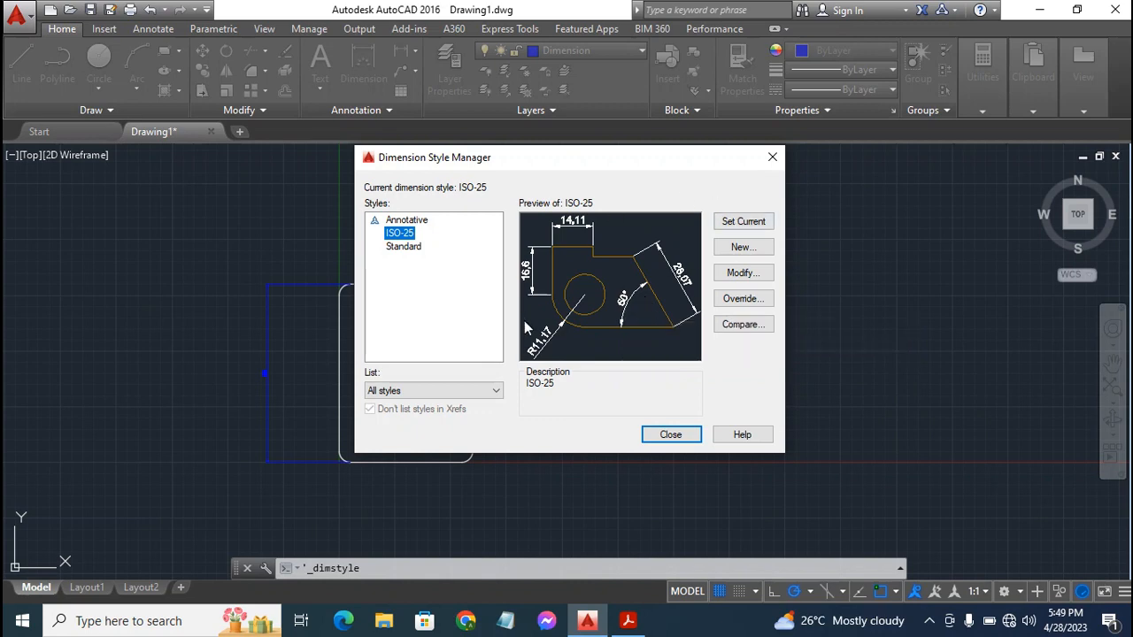
{"action": "left_click", "coordinate": [741, 273]}
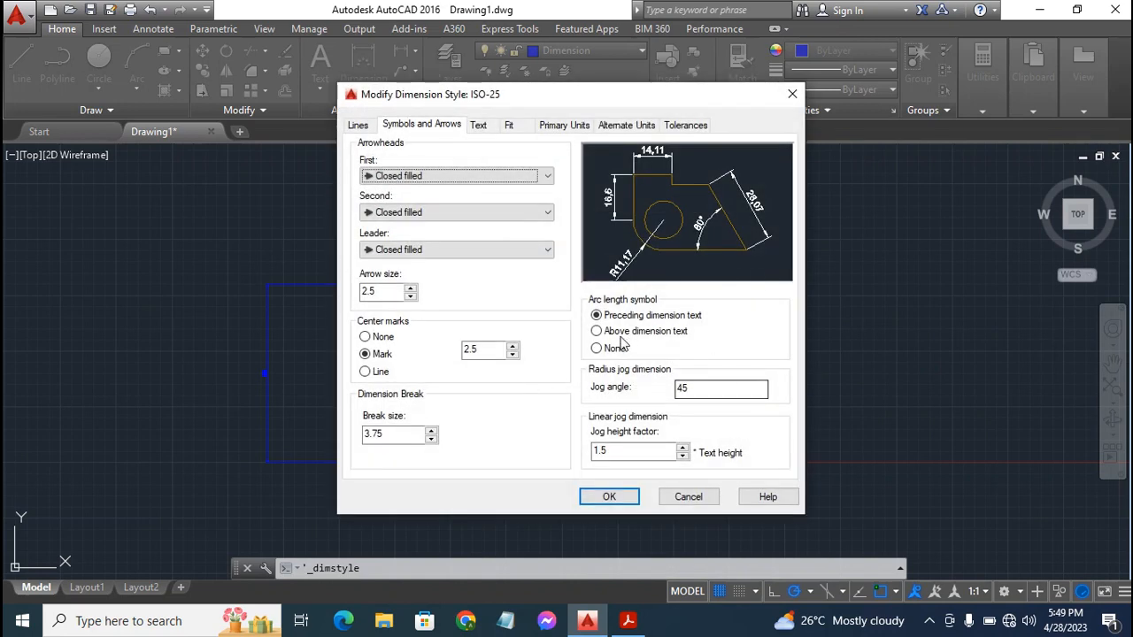
{"action": "left_click", "coordinate": [481, 126]}
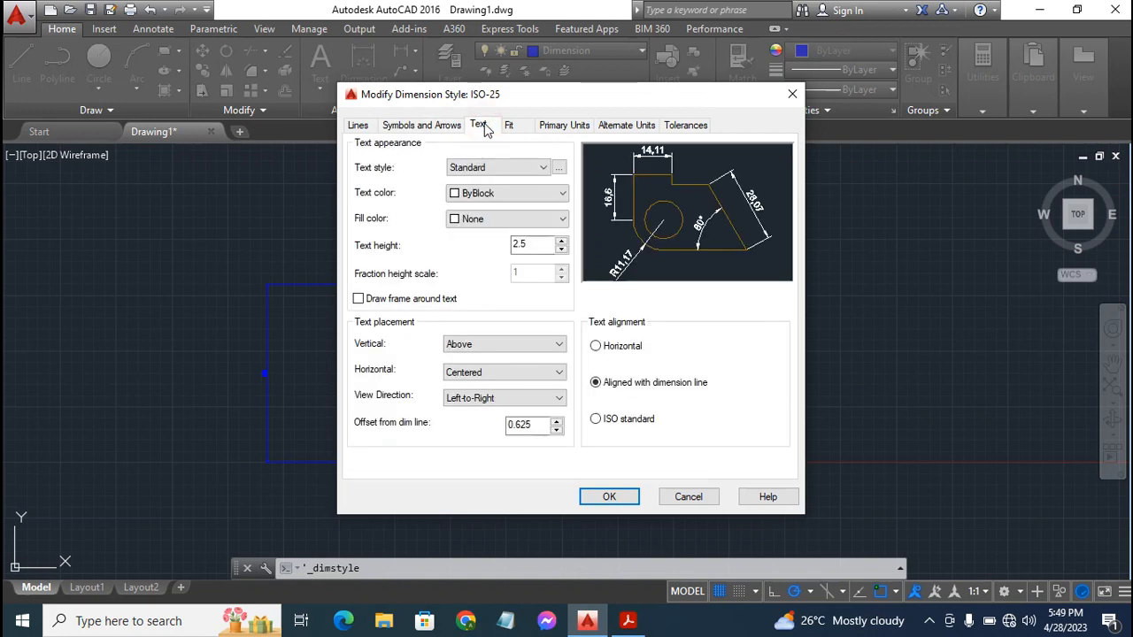
{"action": "double_click", "coordinate": [534, 242]}
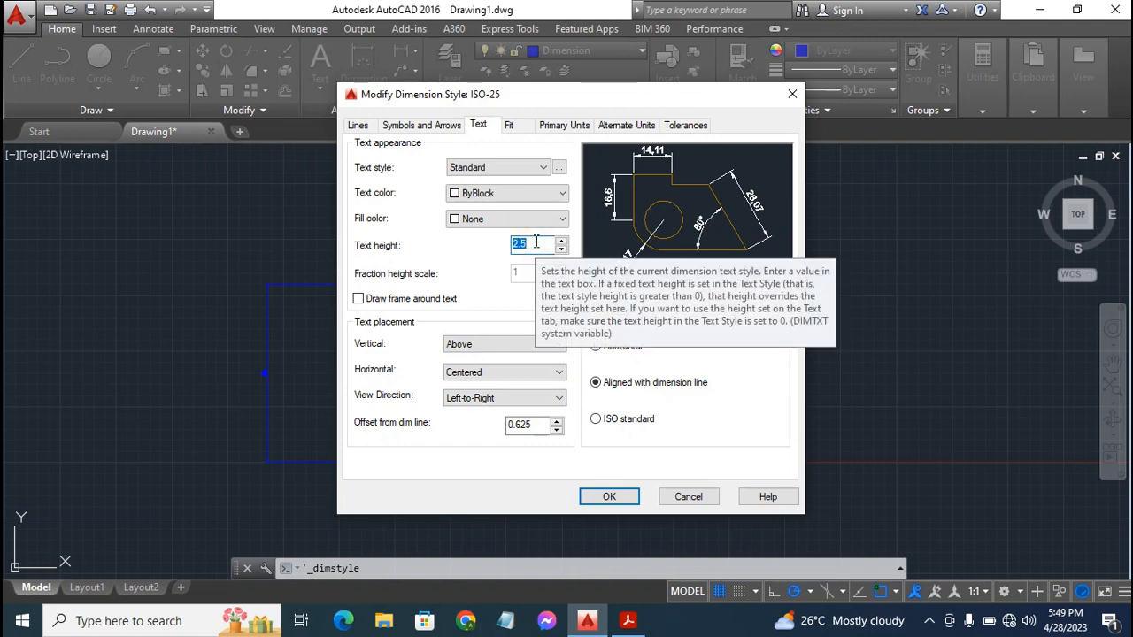
{"action": "type", "text": "5"}
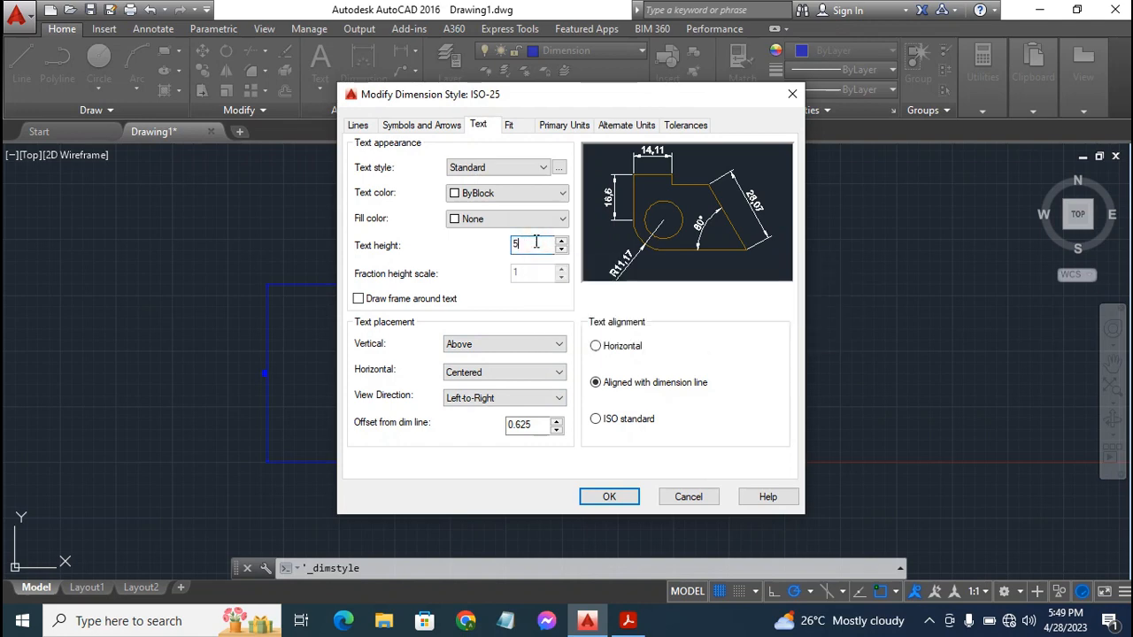
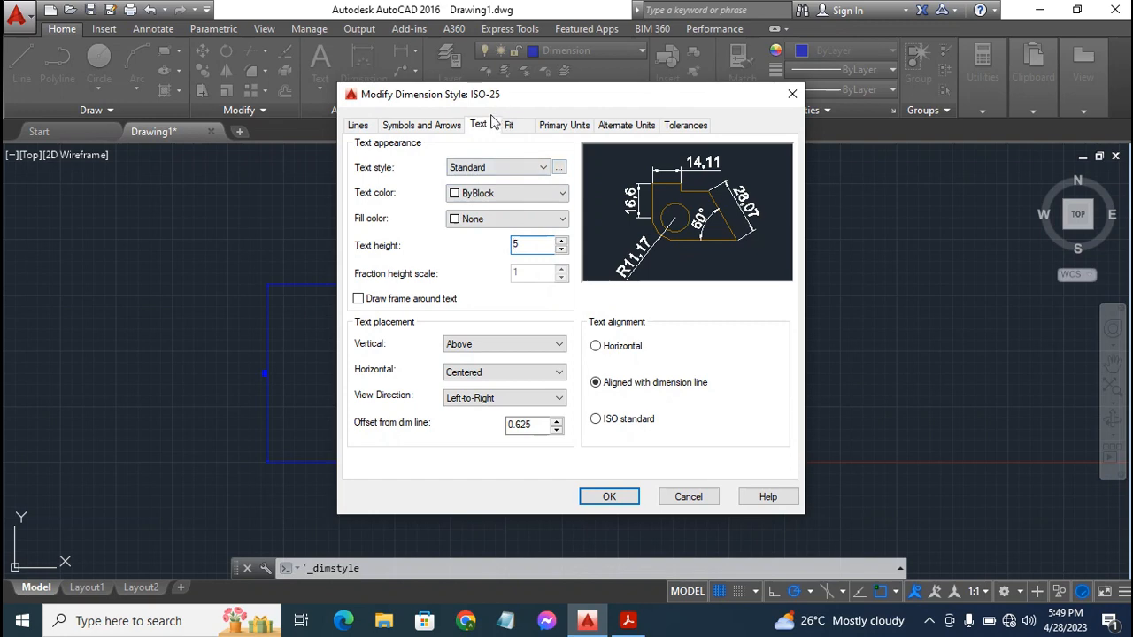
Set the extension lines' offset from origin to 2 in the ISO-25 dimension style
{"action": "left_click", "coordinate": [358, 126]}
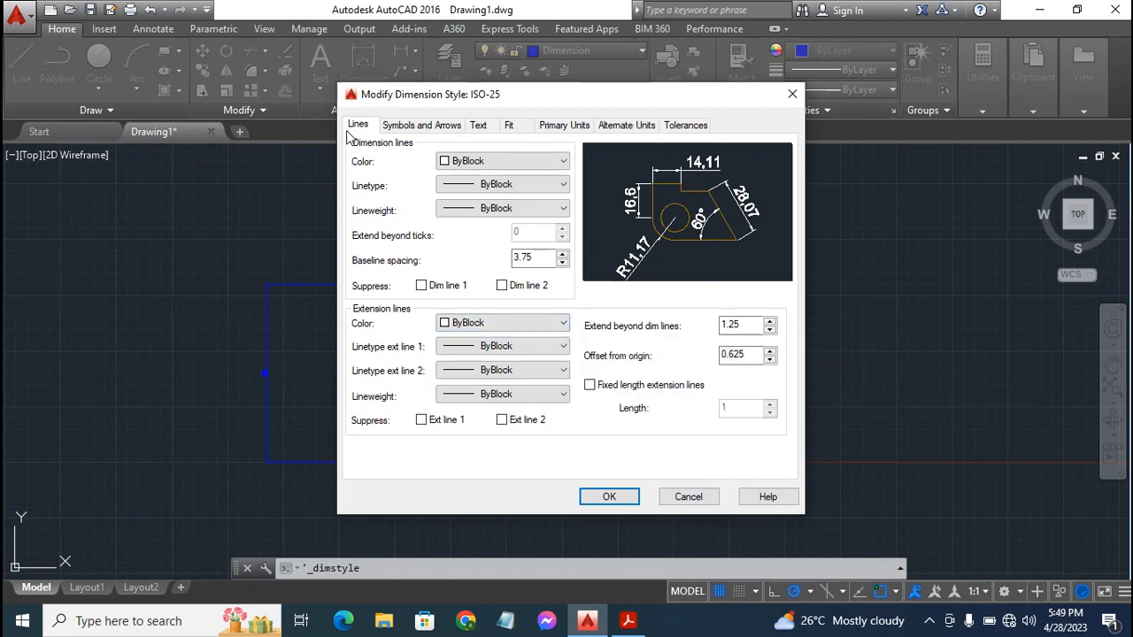
{"action": "left_click", "coordinate": [750, 354]}
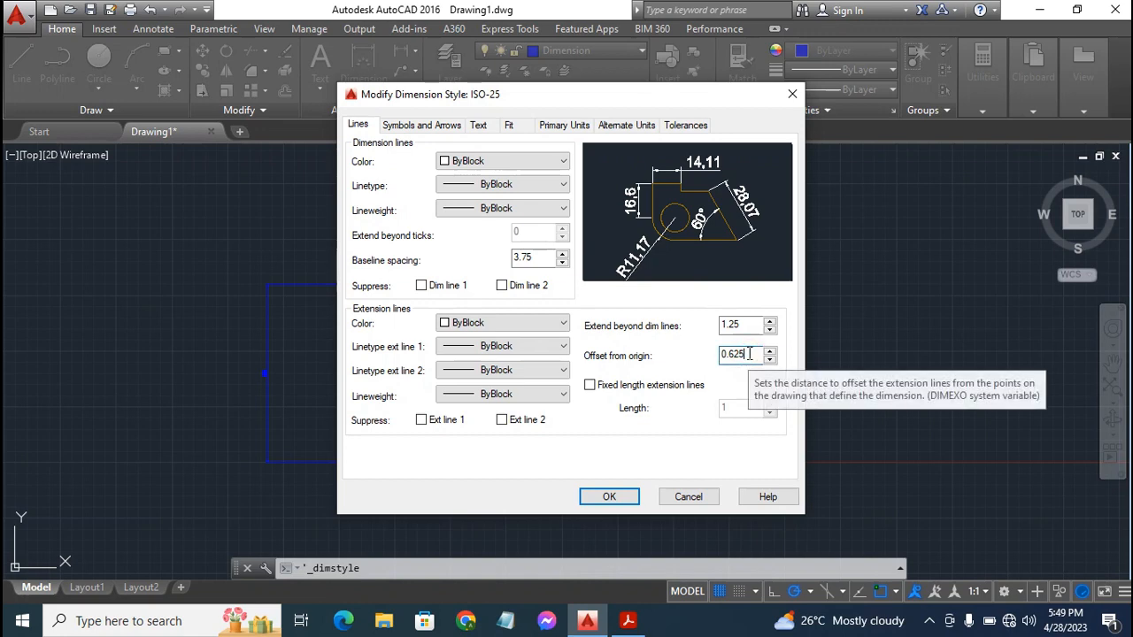
{"action": "key", "text": "BackSpace"}
{"action": "key", "text": "BackSpace"}
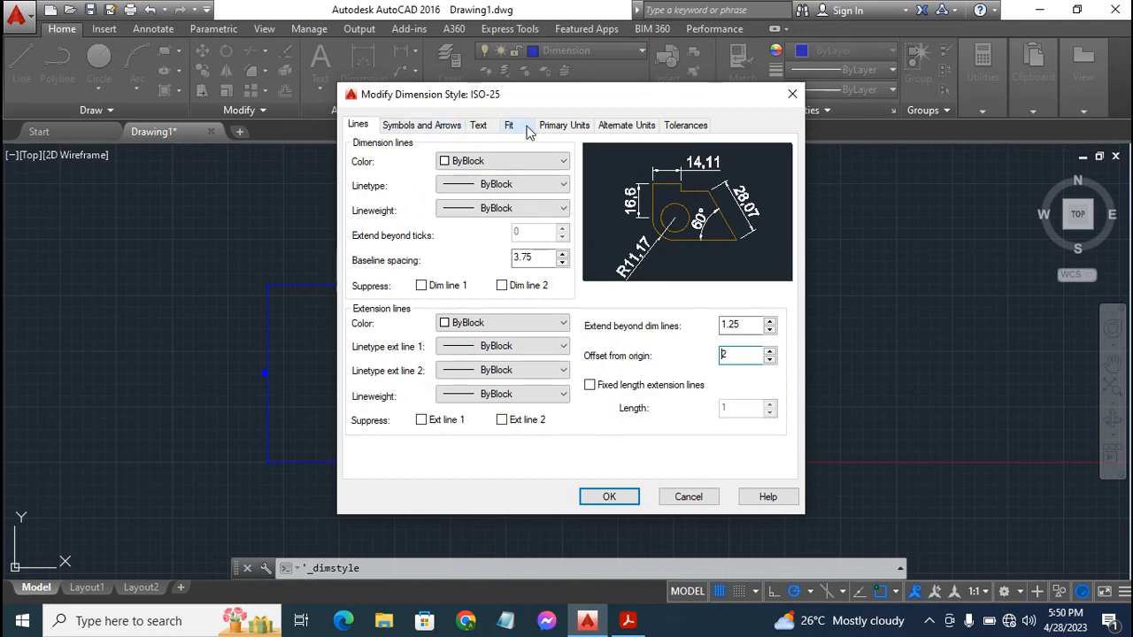
Set the linear dimension precision of the primary units to 0
{"action": "left_click", "coordinate": [576, 126]}
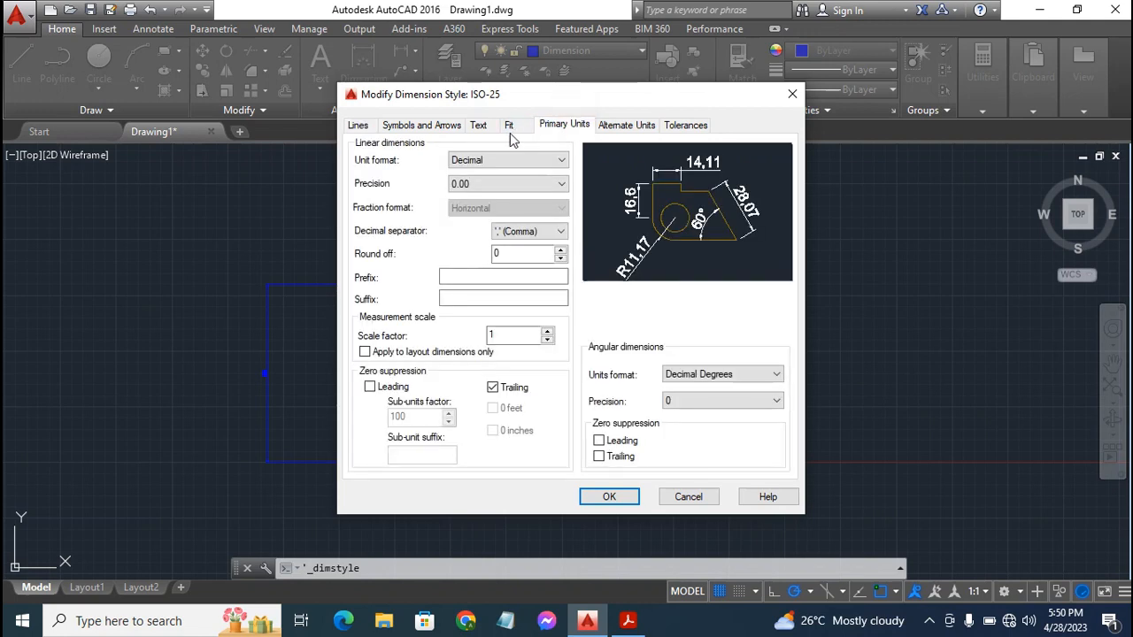
{"action": "left_click", "coordinate": [532, 184]}
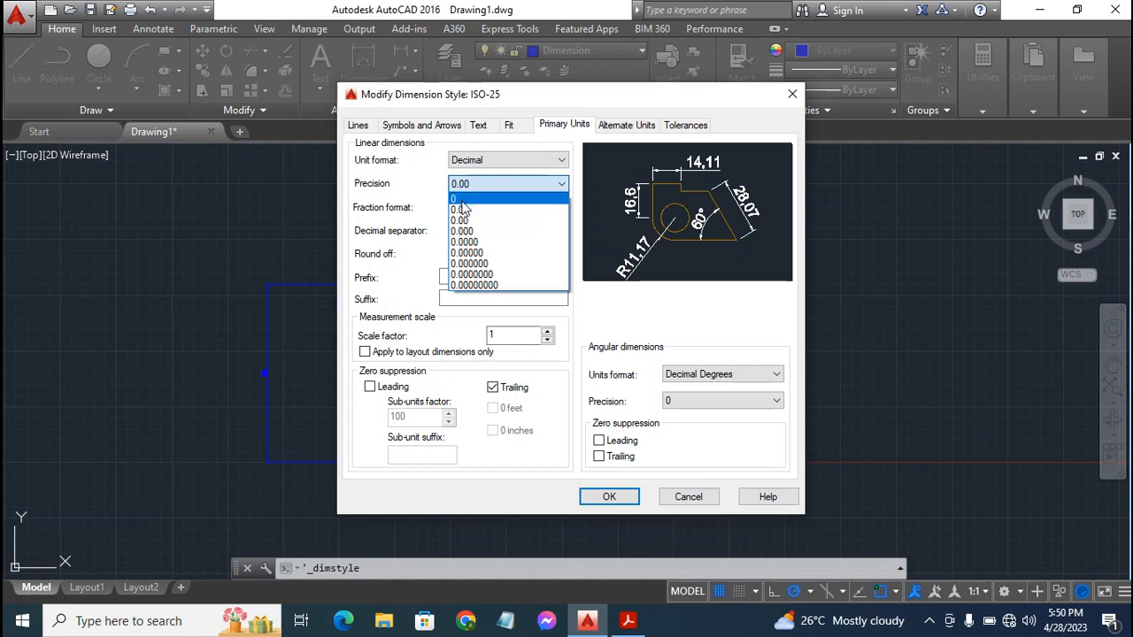
{"action": "left_click", "coordinate": [458, 198]}
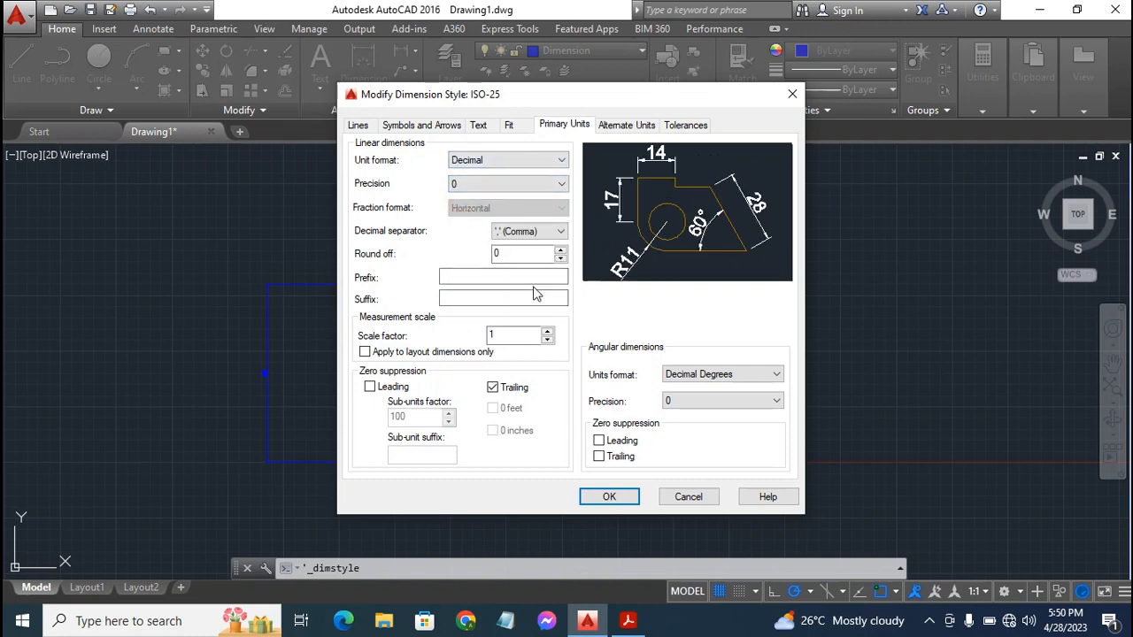
Turn off drawing the dimension line between extension lines, then save the style changes and close the Dimension Style Manager
{"action": "left_click", "coordinate": [513, 126]}
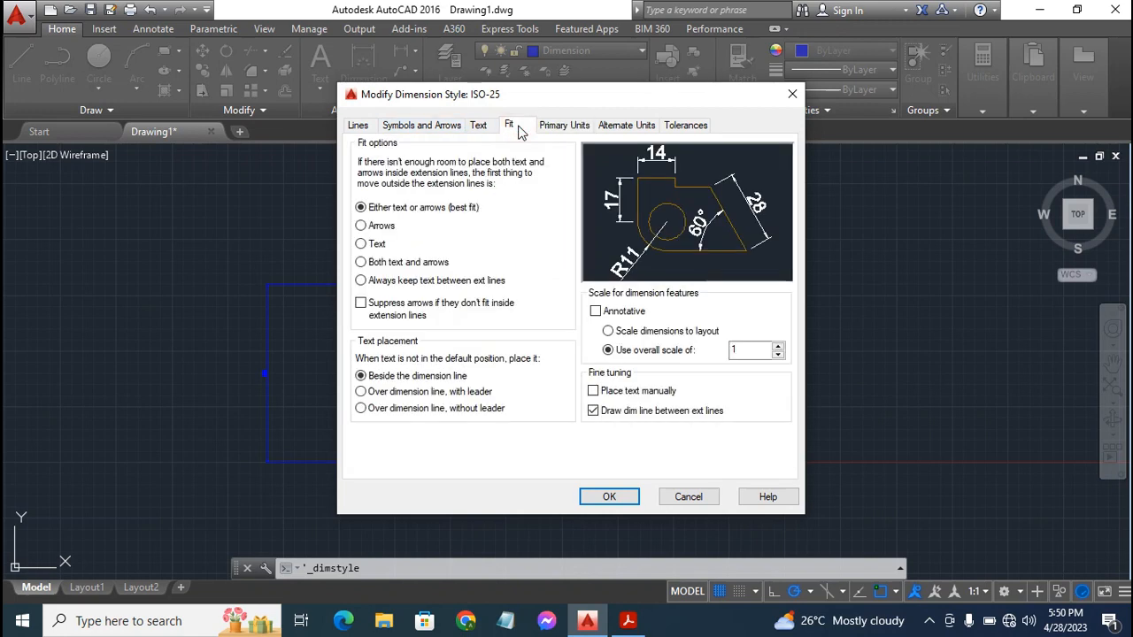
{"action": "left_click", "coordinate": [619, 412]}
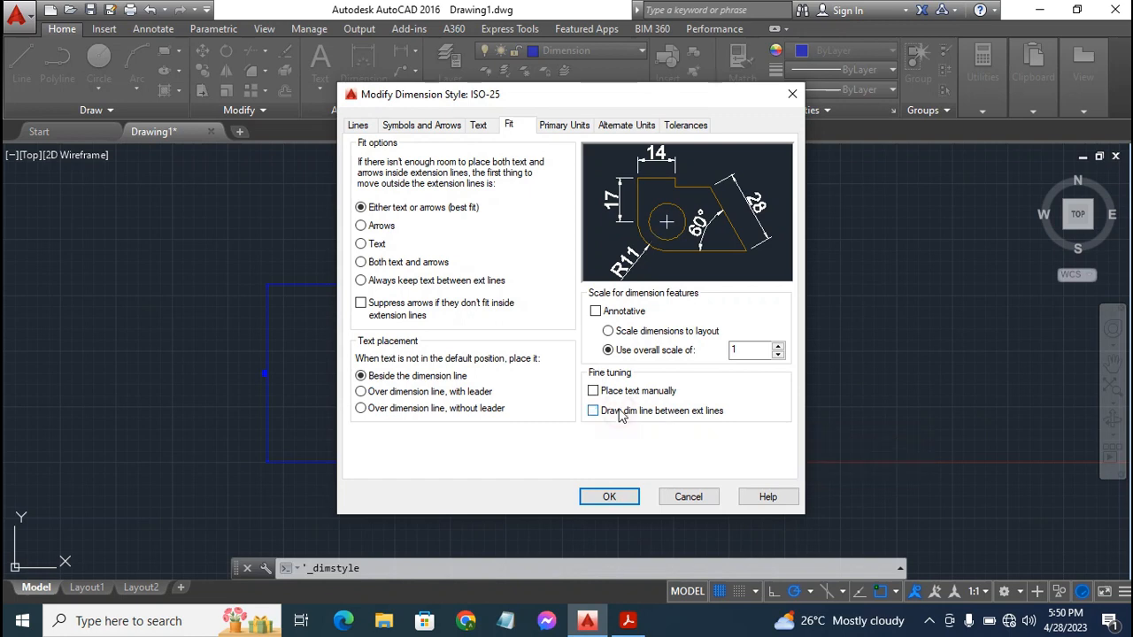
{"action": "left_click", "coordinate": [607, 496]}
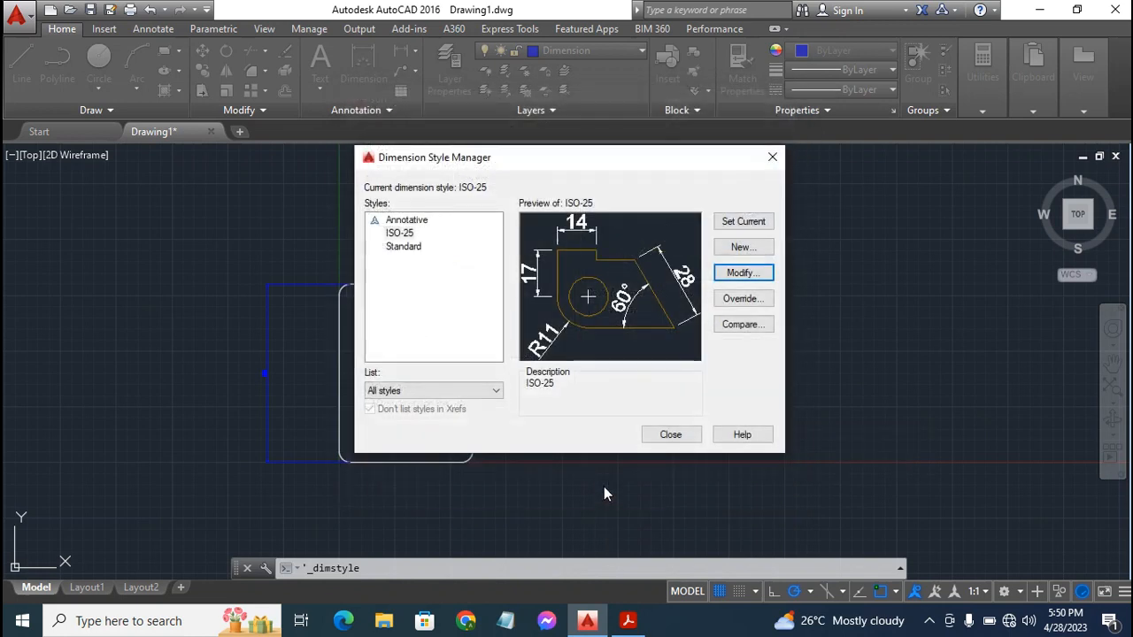
{"action": "left_click", "coordinate": [670, 435]}
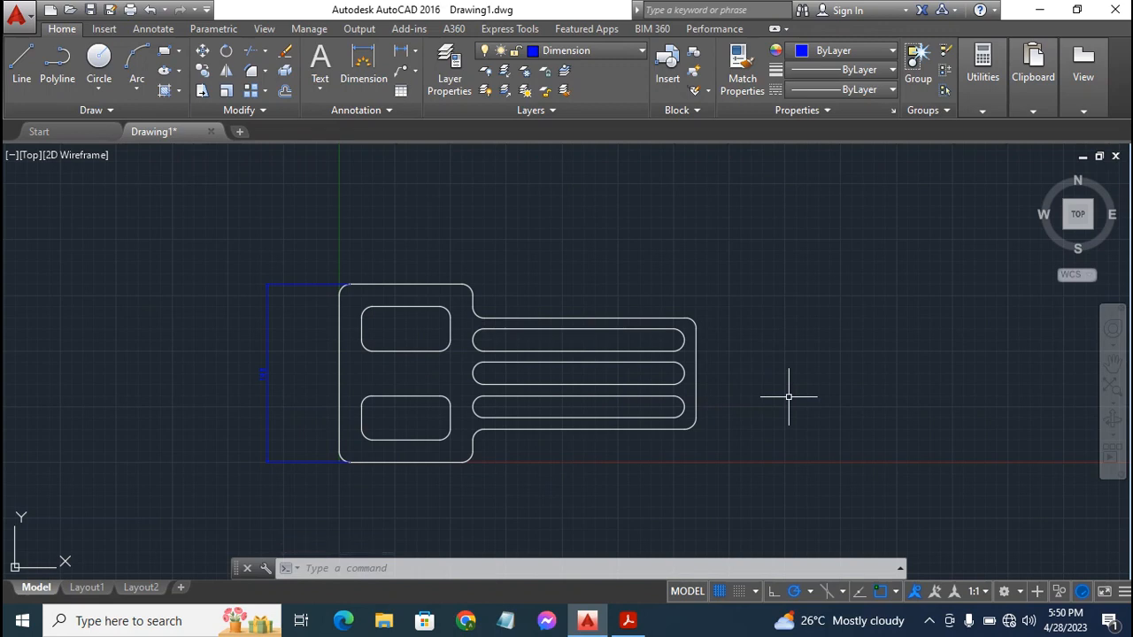
Dimension the overall width of the plate's wide section, placing the dimension line above the plate
{"action": "scroll", "coordinate": [788, 396], "scroll_direction": "up", "scroll_amount": 2}
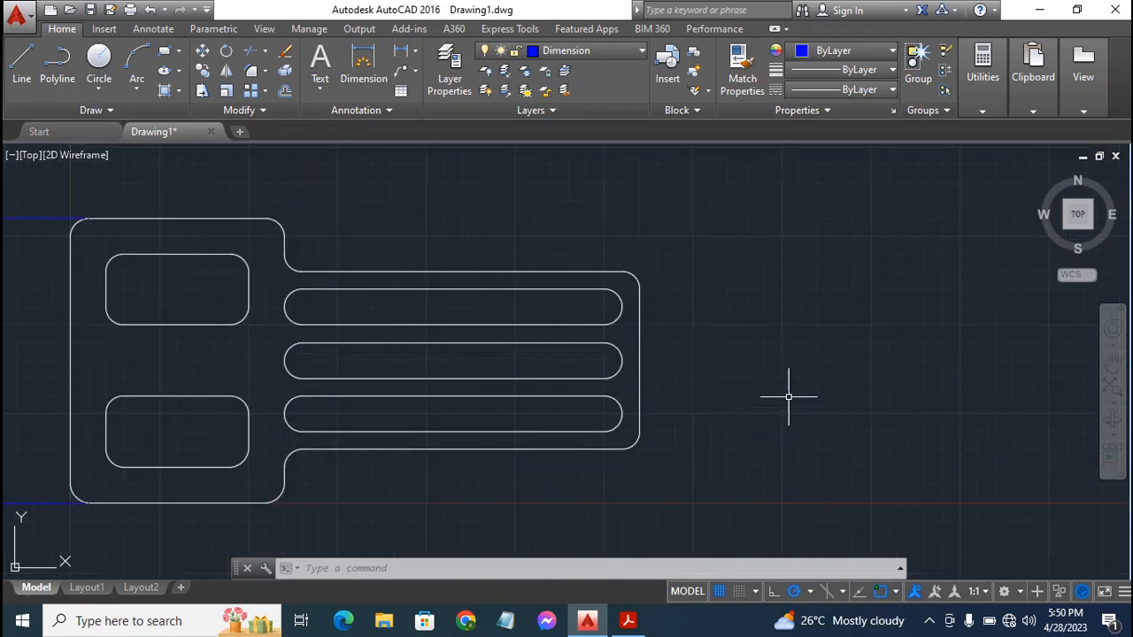
{"action": "left_click", "coordinate": [1114, 365]}
{"action": "mouse_move", "coordinate": [362, 353]}
{"action": "left_mouse_down"}
{"action": "mouse_move", "coordinate": [498, 362]}
{"action": "mouse_move", "coordinate": [585, 337]}
{"action": "left_mouse_up"}
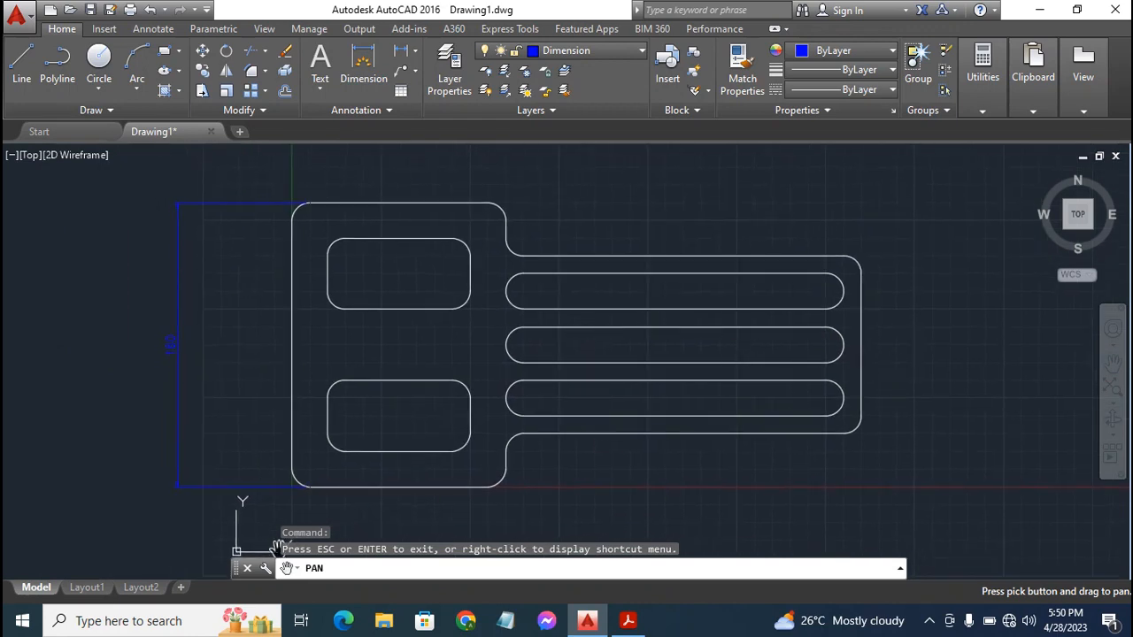
{"action": "key", "text": "Escape"}
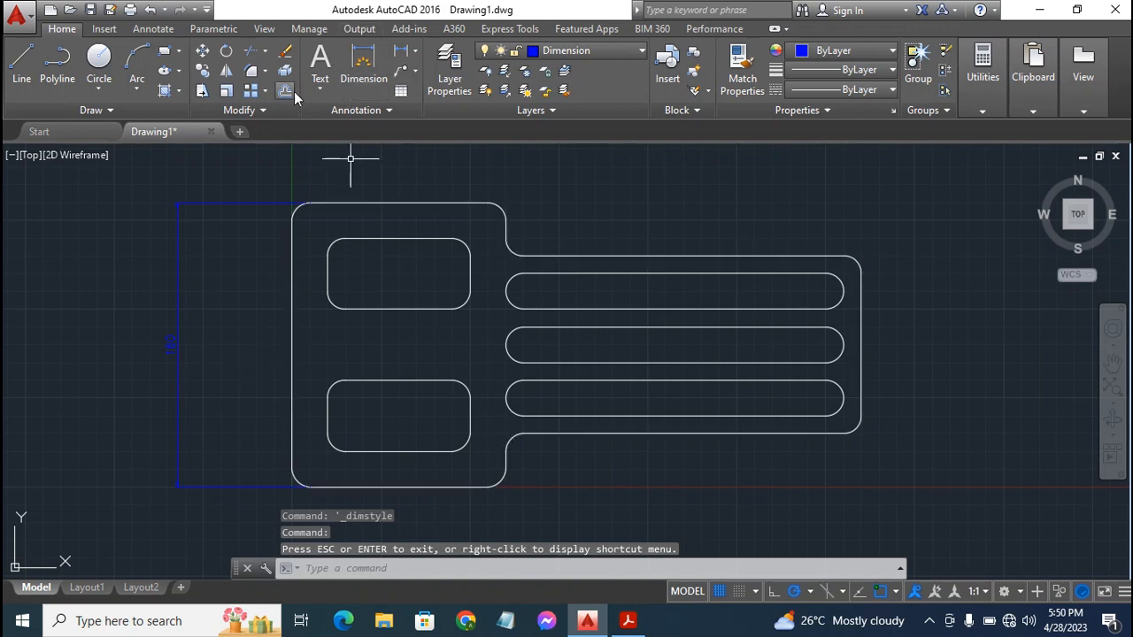
{"action": "left_click", "coordinate": [367, 68]}
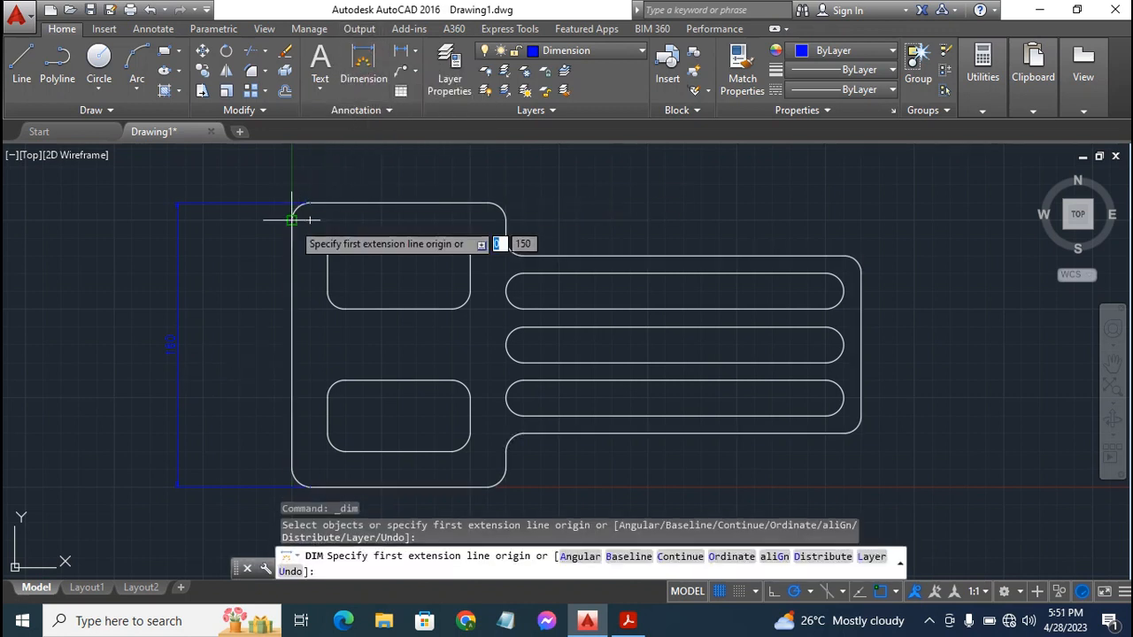
{"action": "left_click", "coordinate": [309, 219]}
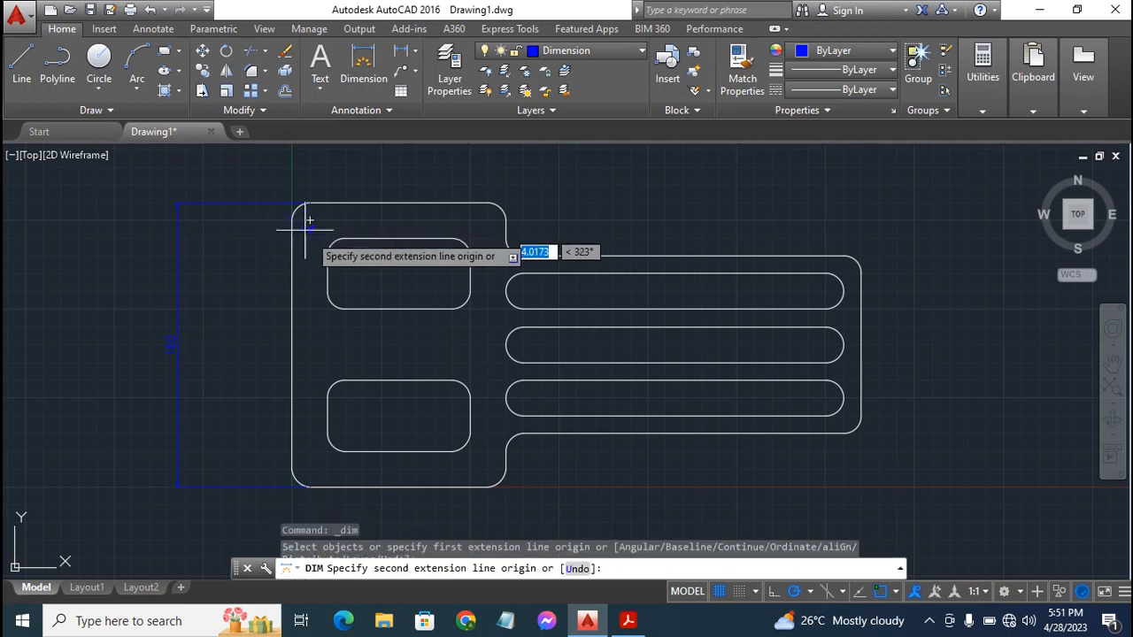
{"action": "left_click", "coordinate": [506, 221]}
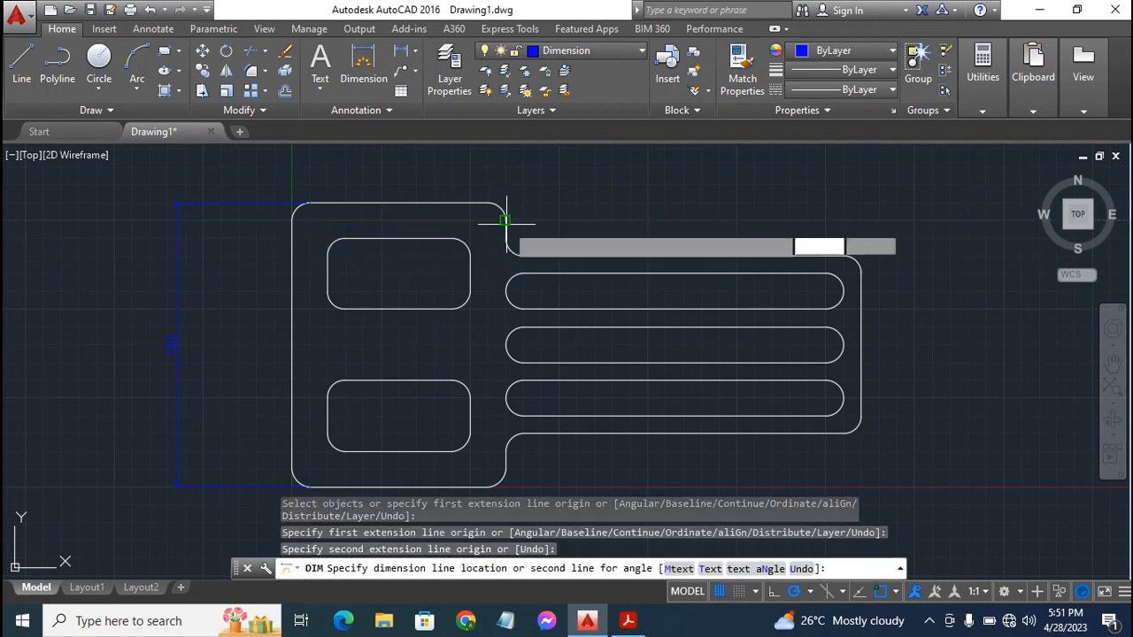
{"action": "left_click", "coordinate": [496, 164]}
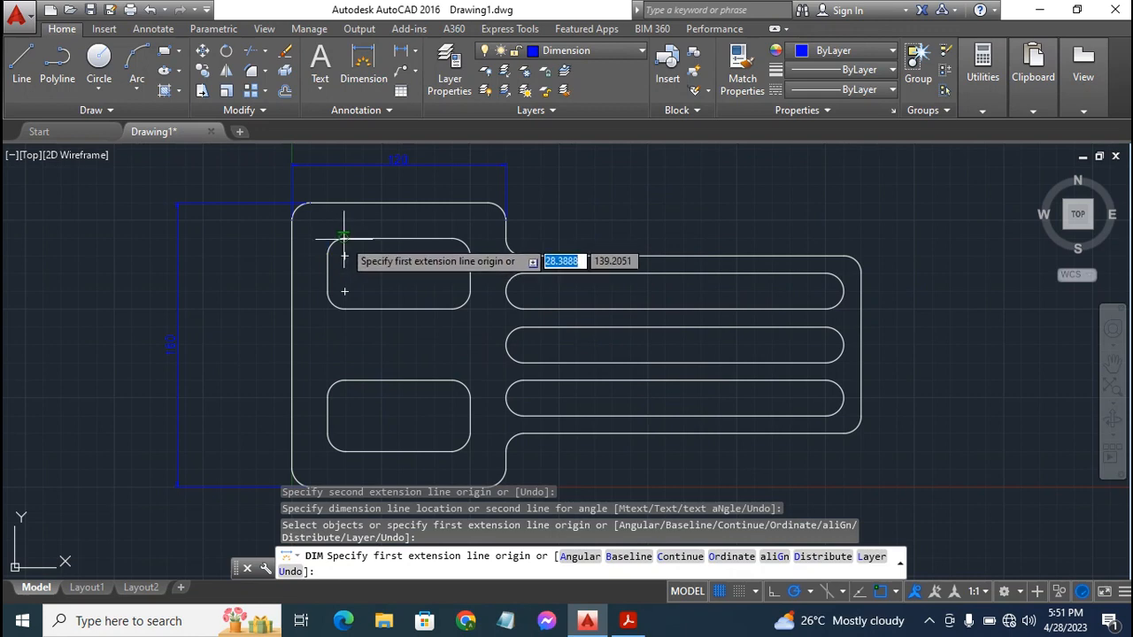
Dimension the height of the upper rounded rectangular cutout, placing the dimension line between the cutout and the plate's left edge
{"action": "left_click", "coordinate": [344, 238]}
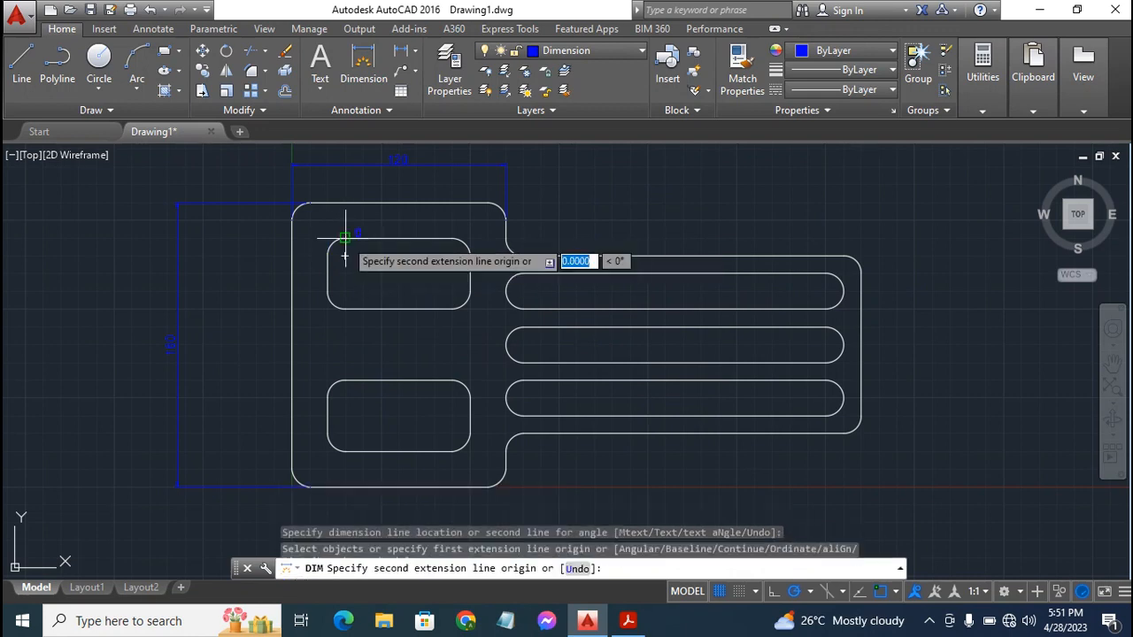
{"action": "left_click", "coordinate": [345, 308]}
{"action": "left_click", "coordinate": [310, 323]}
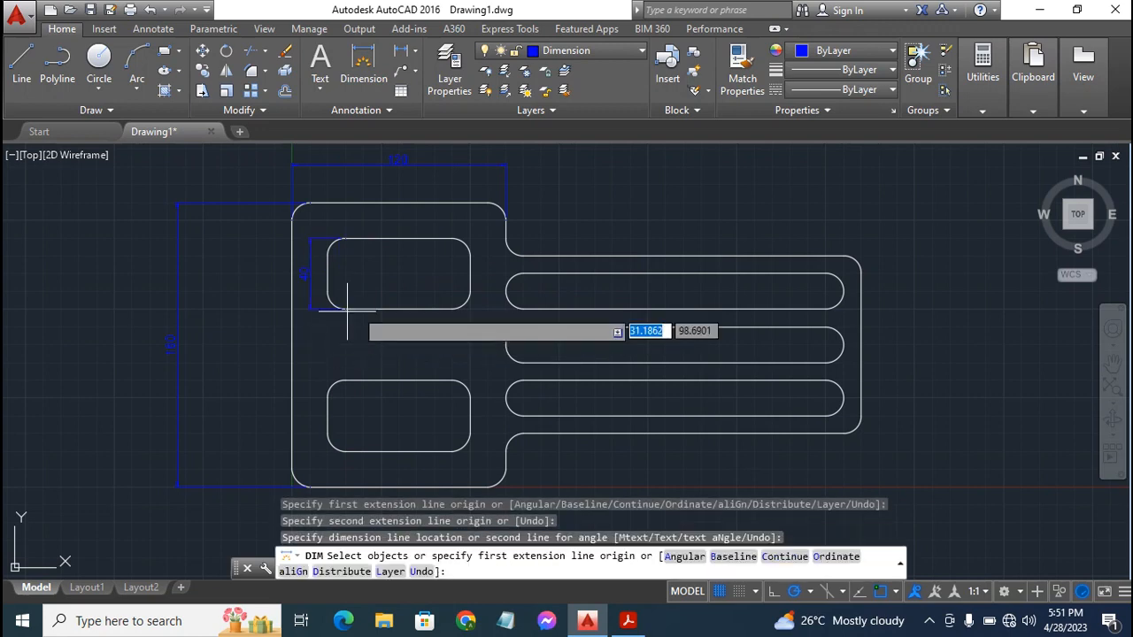
Dimension the width of the upper rounded rectangular cutout, placing the dimension line just below it
{"action": "key", "text": "Return"}
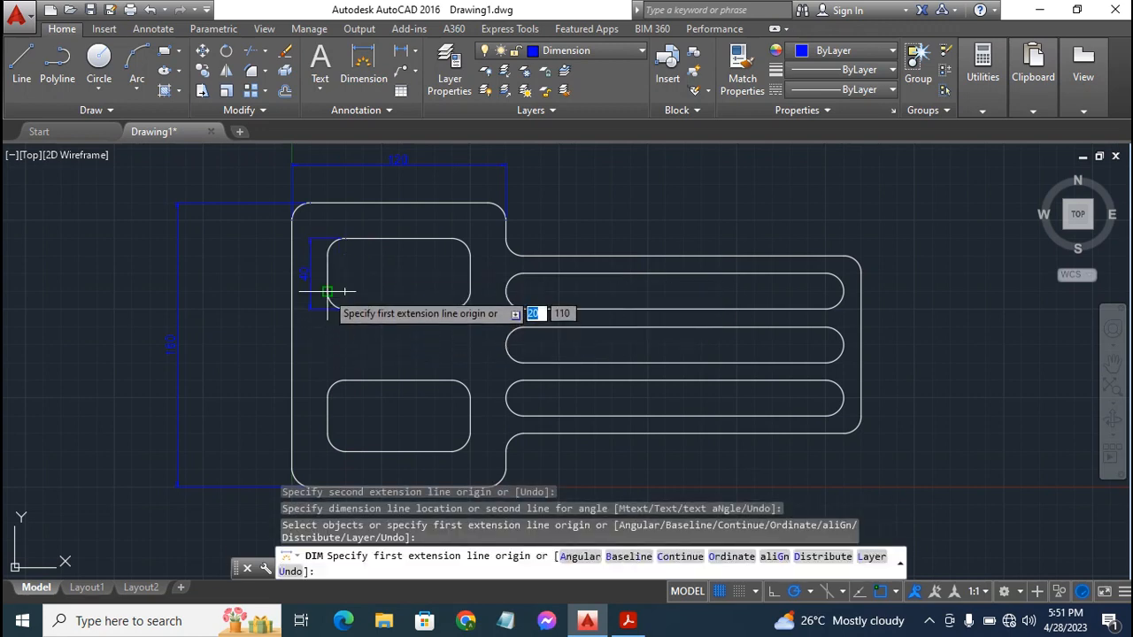
{"action": "left_click", "coordinate": [328, 292]}
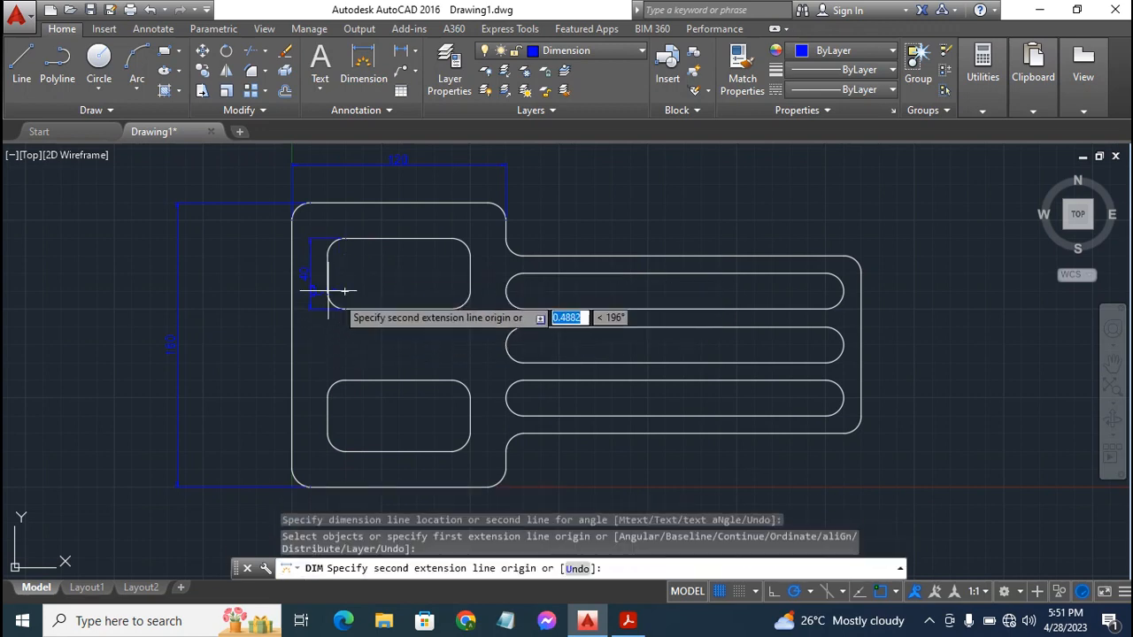
{"action": "left_click", "coordinate": [463, 292]}
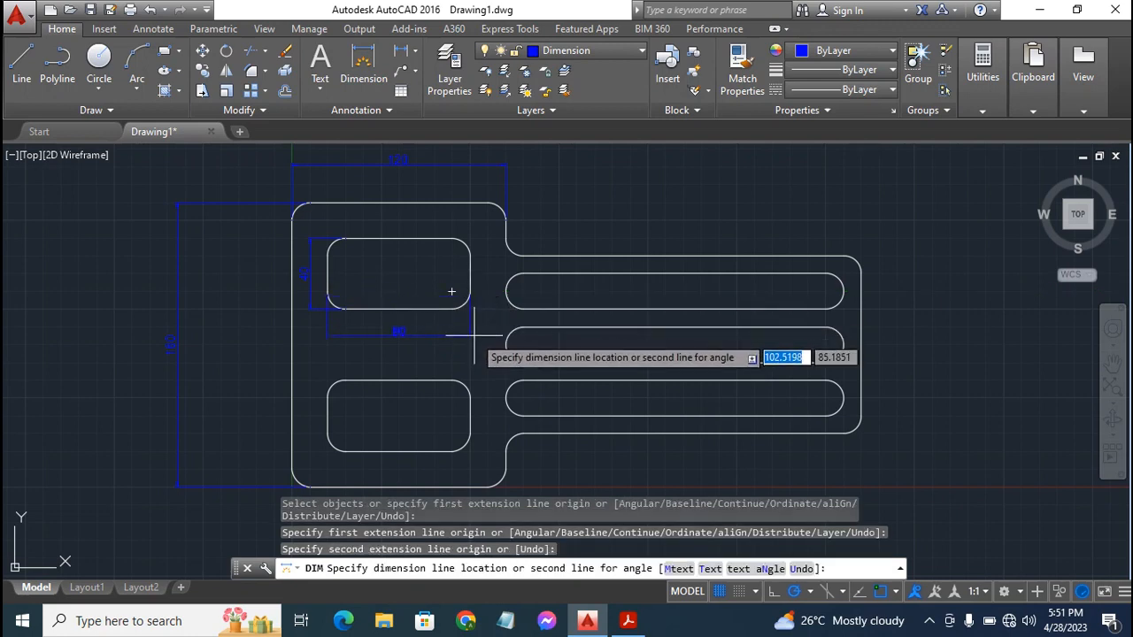
{"action": "left_click", "coordinate": [473, 332]}
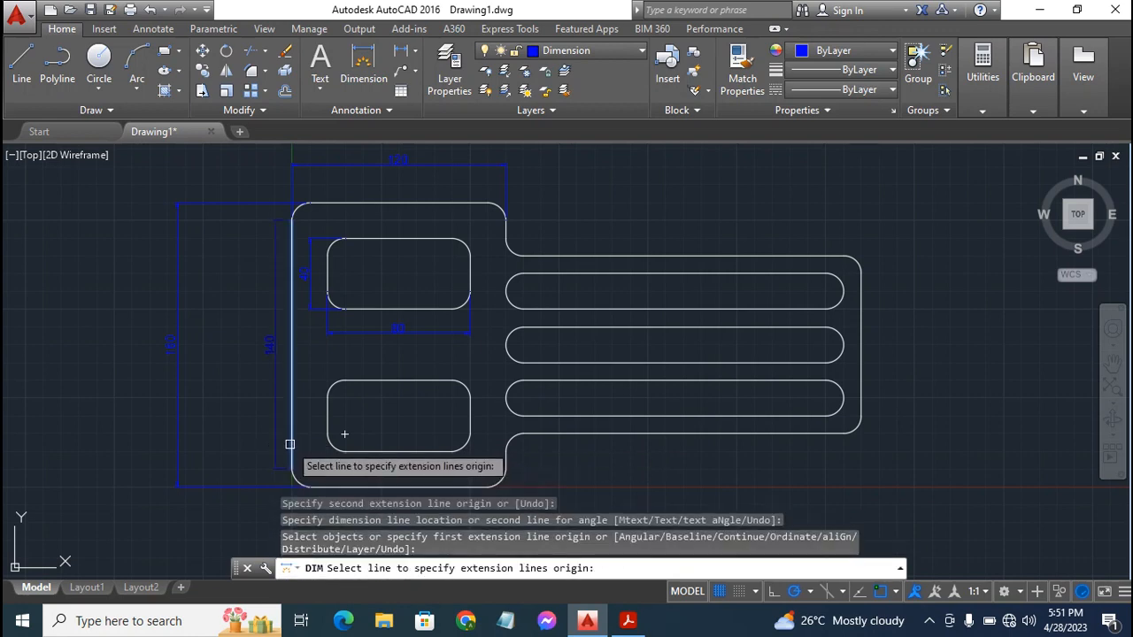
{"action": "left_click", "coordinate": [294, 469]}
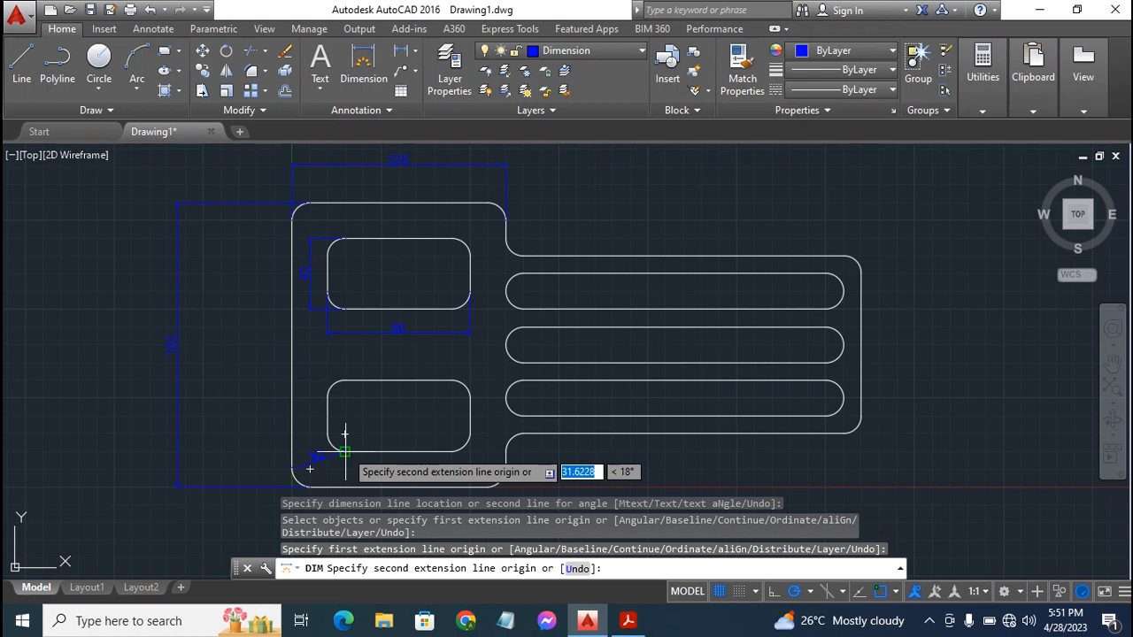
{"action": "left_click", "coordinate": [344, 453]}
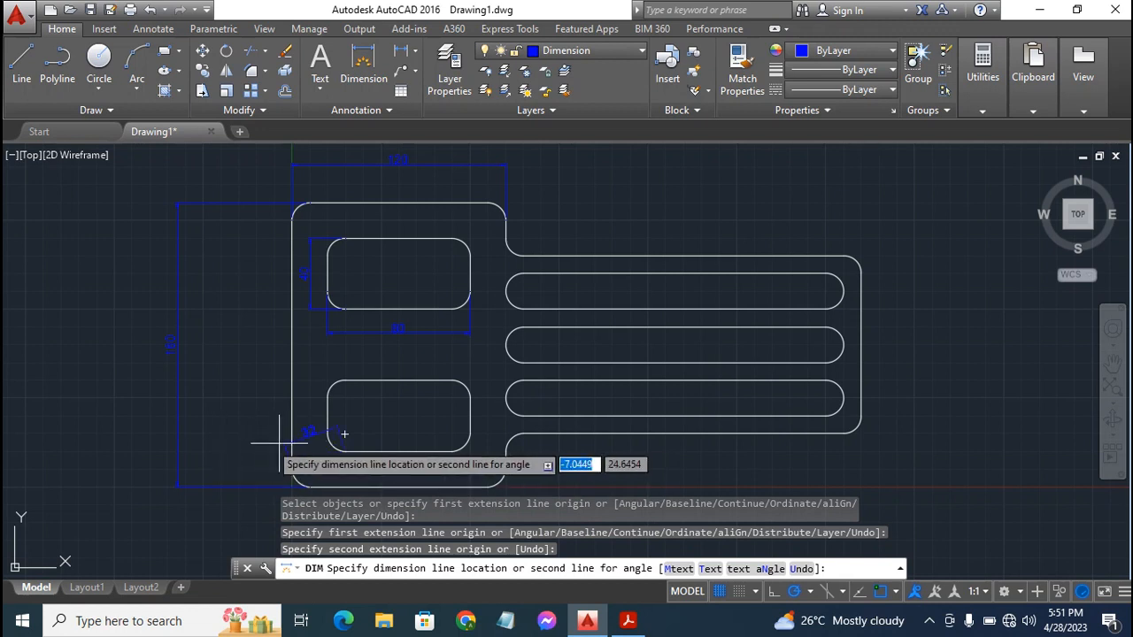
{"action": "key", "text": "Escape"}
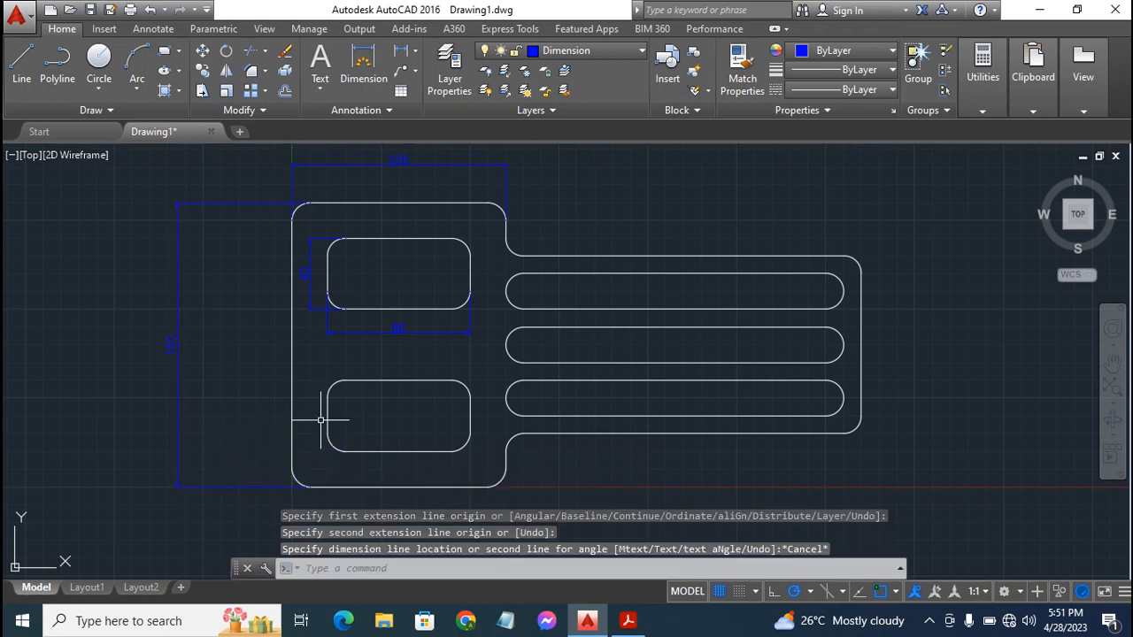
Dimension the height of the plate's narrow section, placing the dimension line outside its right end
{"action": "left_click", "coordinate": [358, 69]}
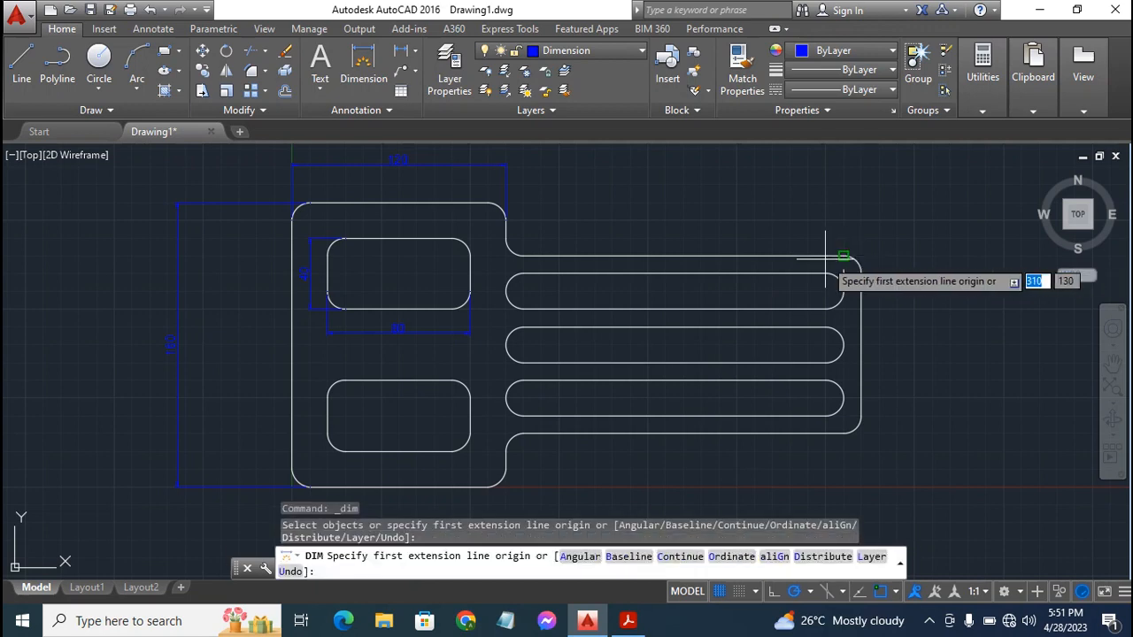
{"action": "left_click", "coordinate": [855, 262]}
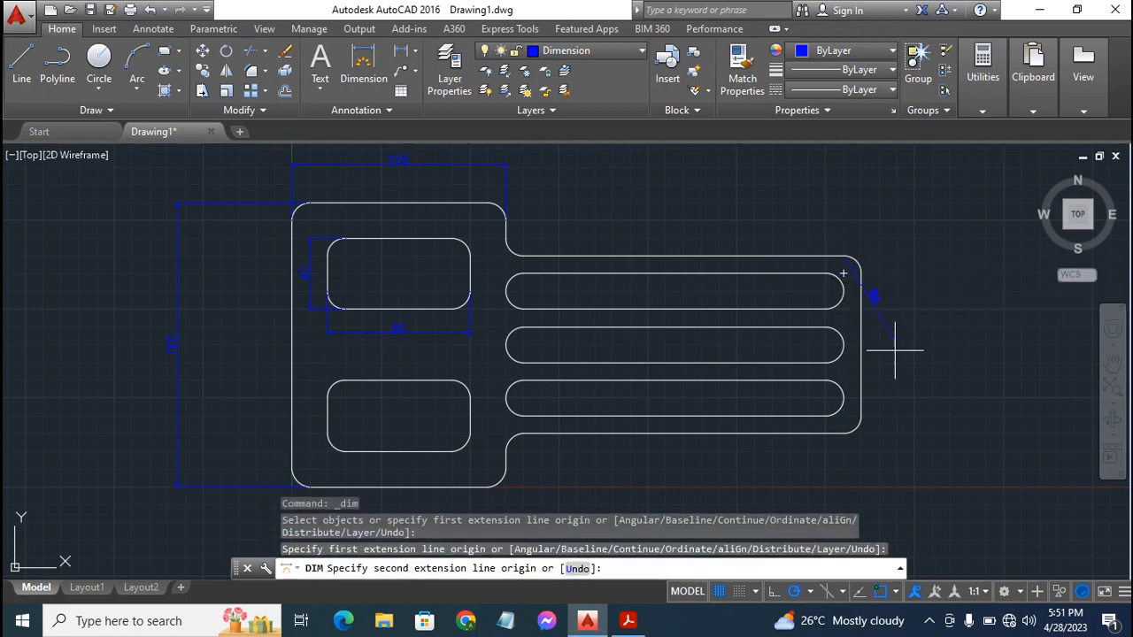
{"action": "left_click", "coordinate": [850, 432]}
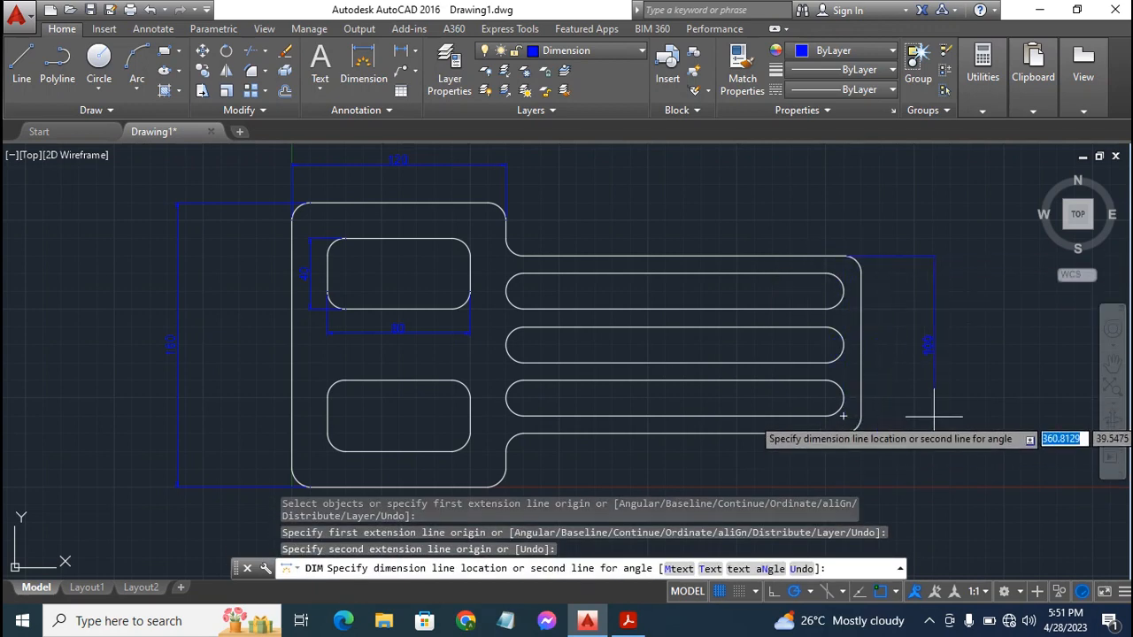
{"action": "left_click", "coordinate": [935, 409]}
{"action": "key", "text": "Return"}
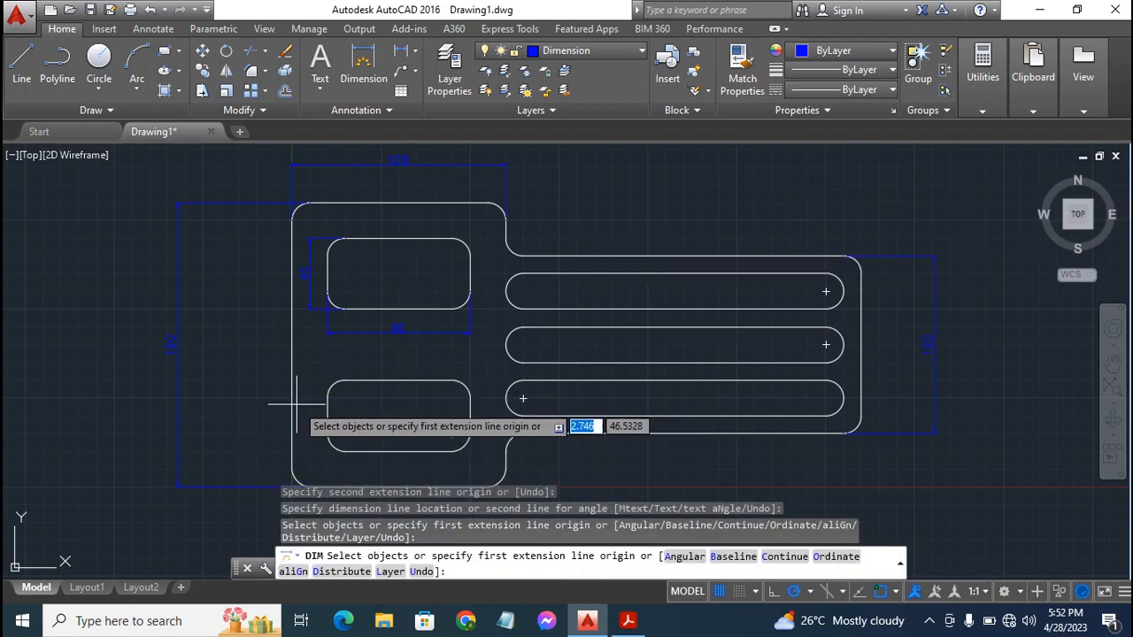
{"action": "key", "text": "Return"}
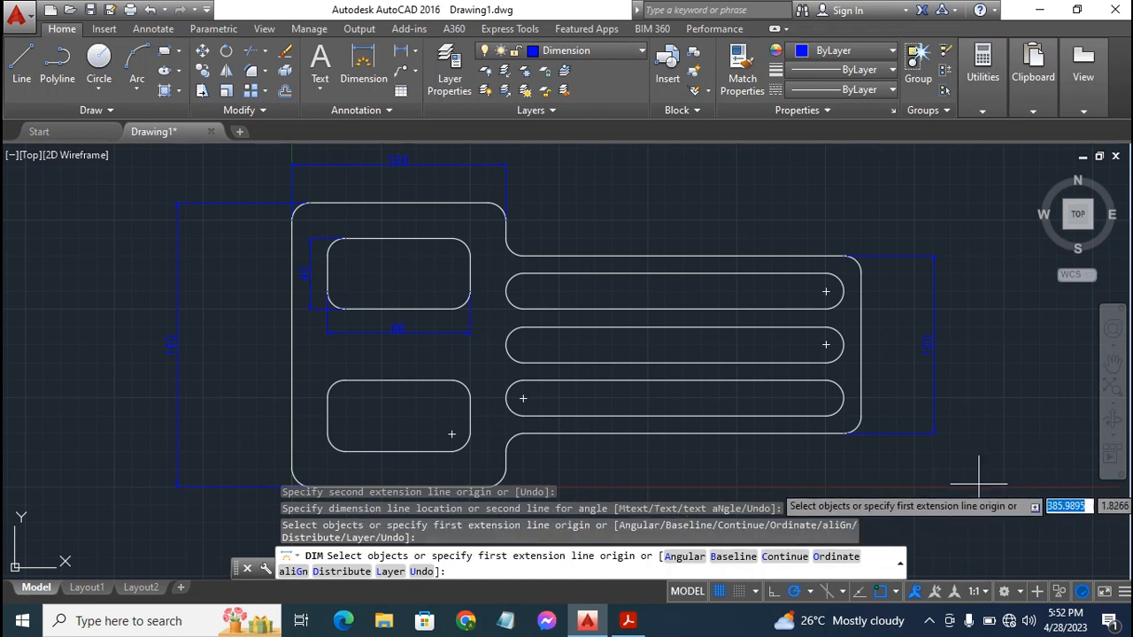
{"action": "key", "text": "Escape"}
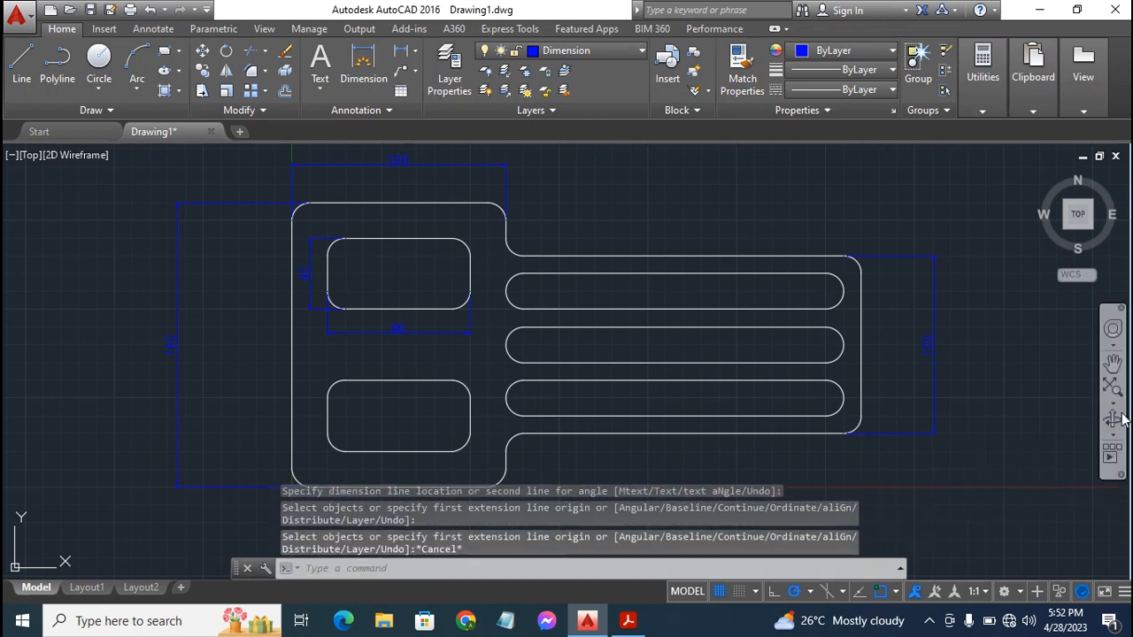
Dimension the horizontal distance from the plate's left edge to the lower rounded rectangular cutout, placing the dimension line below the plate
{"action": "left_click", "coordinate": [1112, 364]}
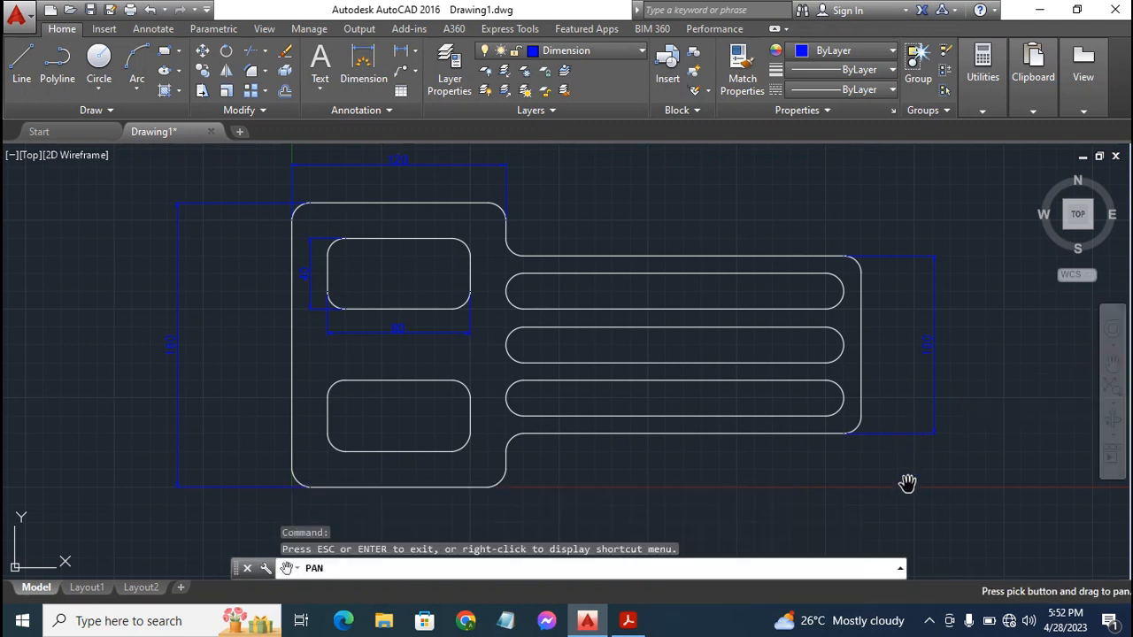
{"action": "left_click_drag", "start_coordinate": [906, 488], "coordinate": [914, 363]}
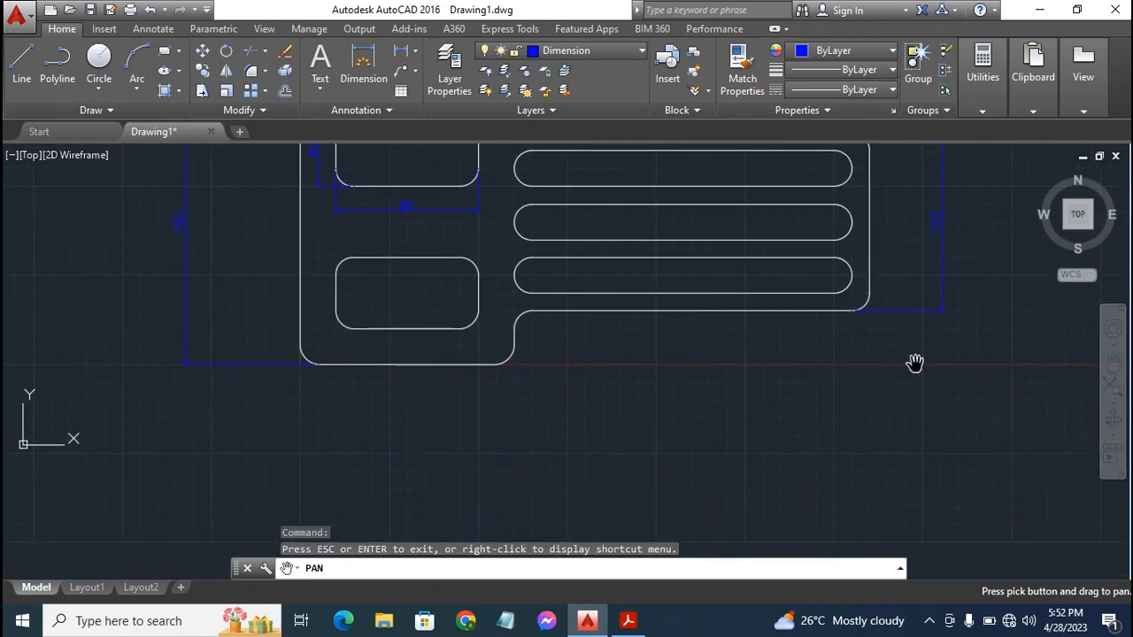
{"action": "key", "text": "Escape"}
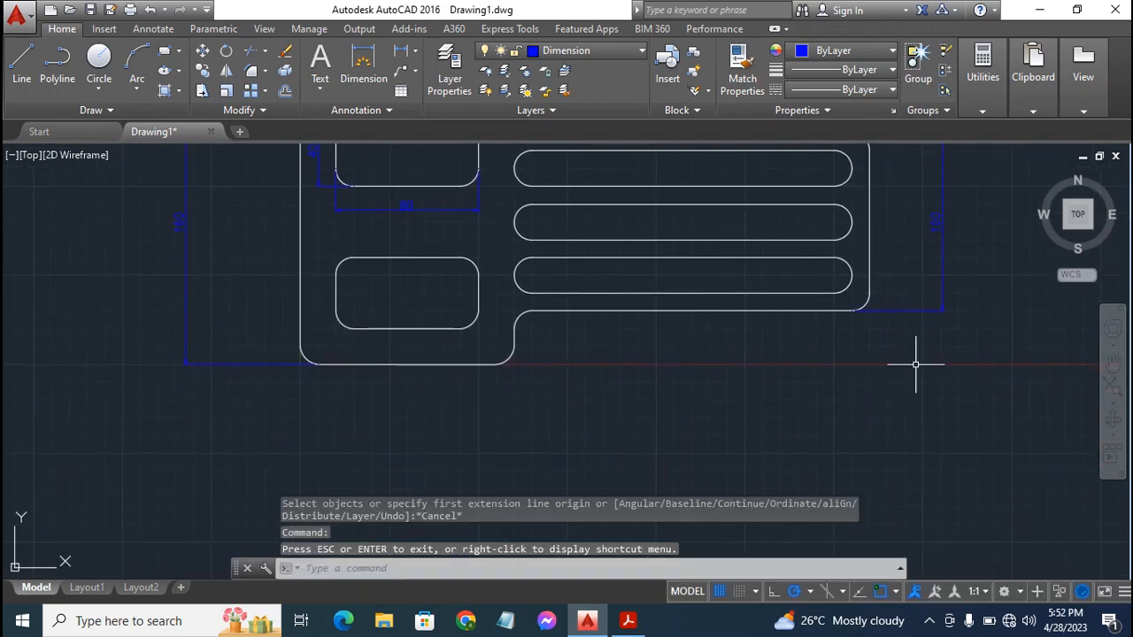
{"action": "left_click", "coordinate": [359, 62]}
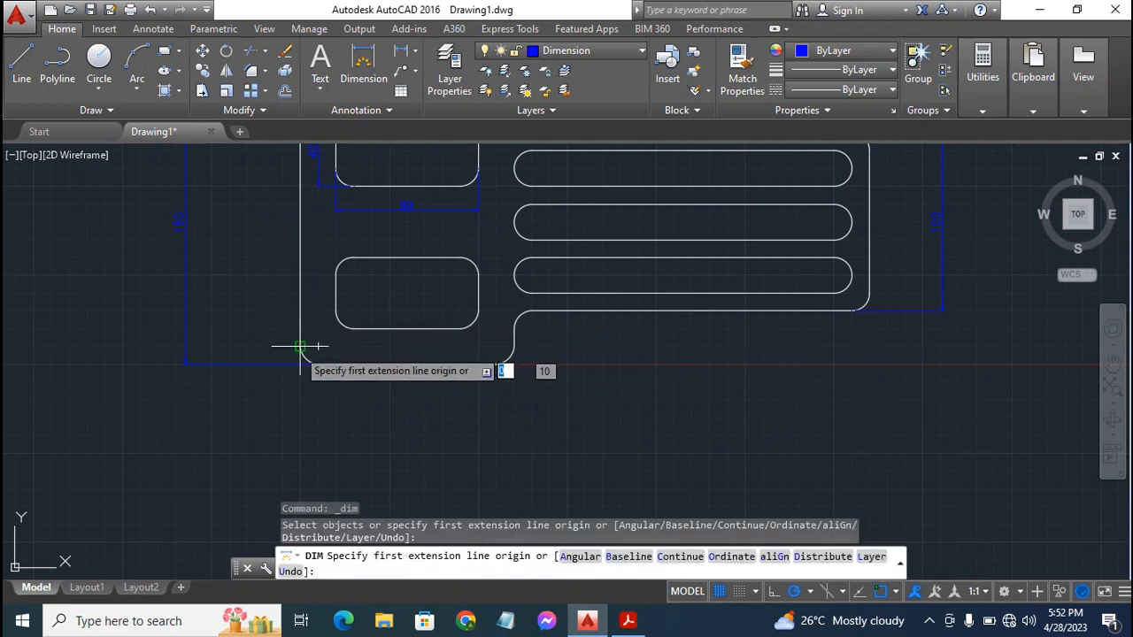
{"action": "left_click", "coordinate": [301, 347]}
{"action": "left_click", "coordinate": [335, 309]}
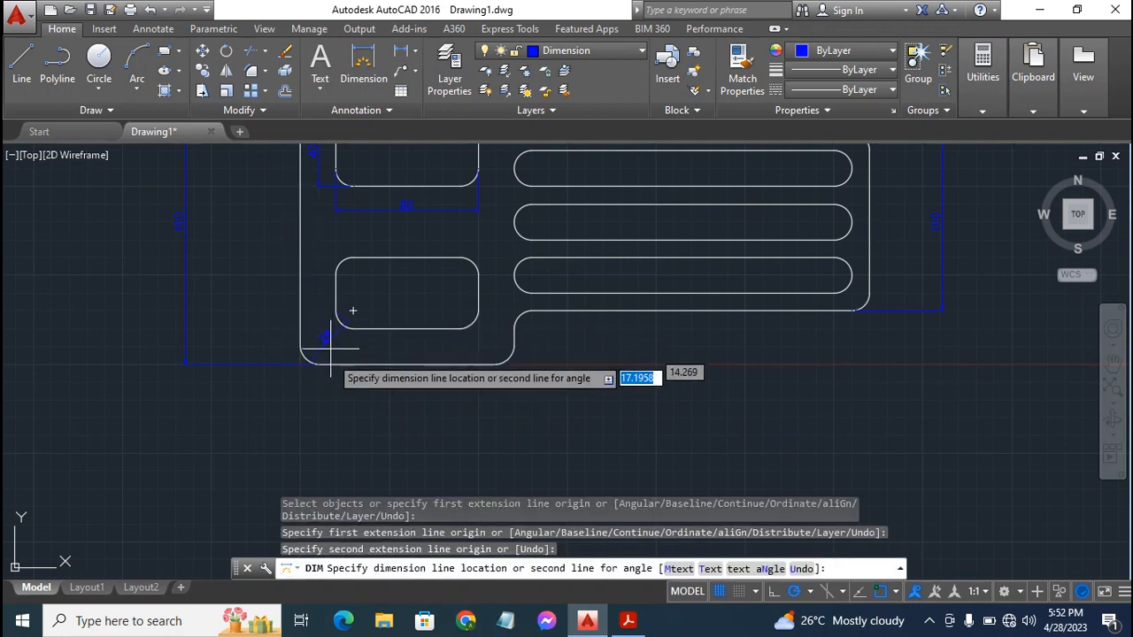
{"action": "left_click", "coordinate": [304, 405]}
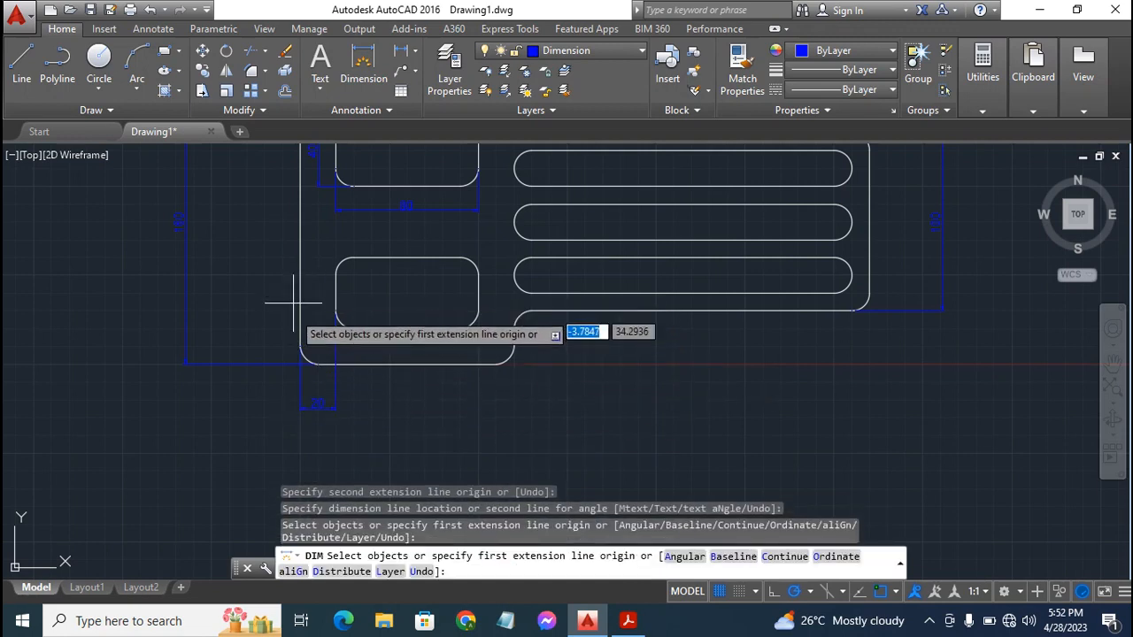
Dimension the vertical distance from the plate's bottom edge to the lower rectangular cutout, placing the dimension line outside the plate's left edge
{"action": "left_click", "coordinate": [318, 365]}
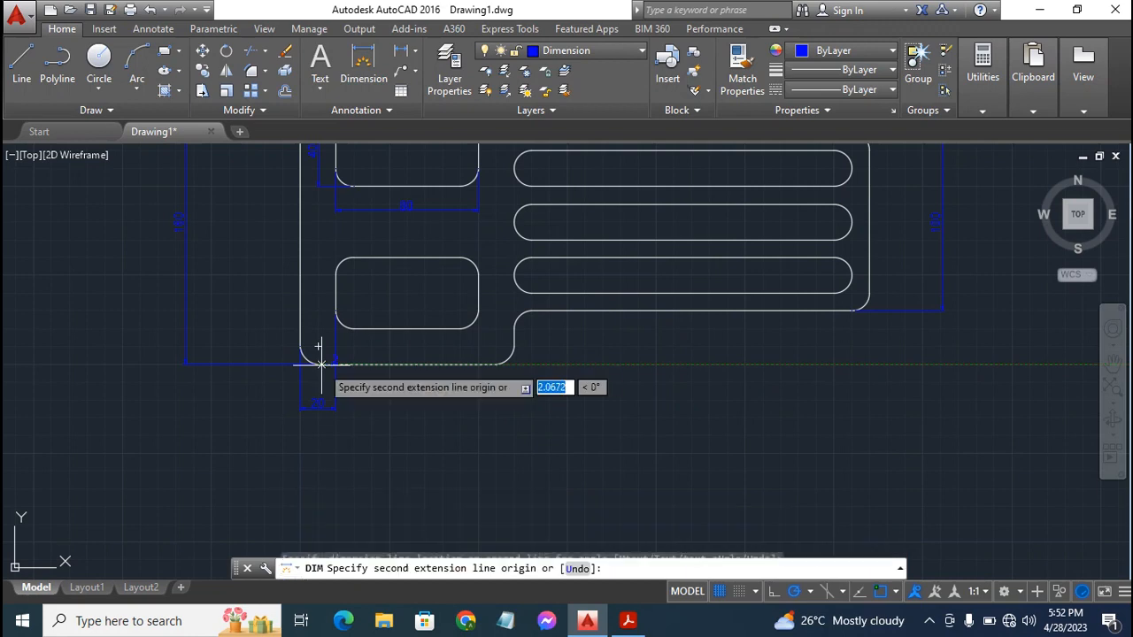
{"action": "left_click", "coordinate": [352, 330]}
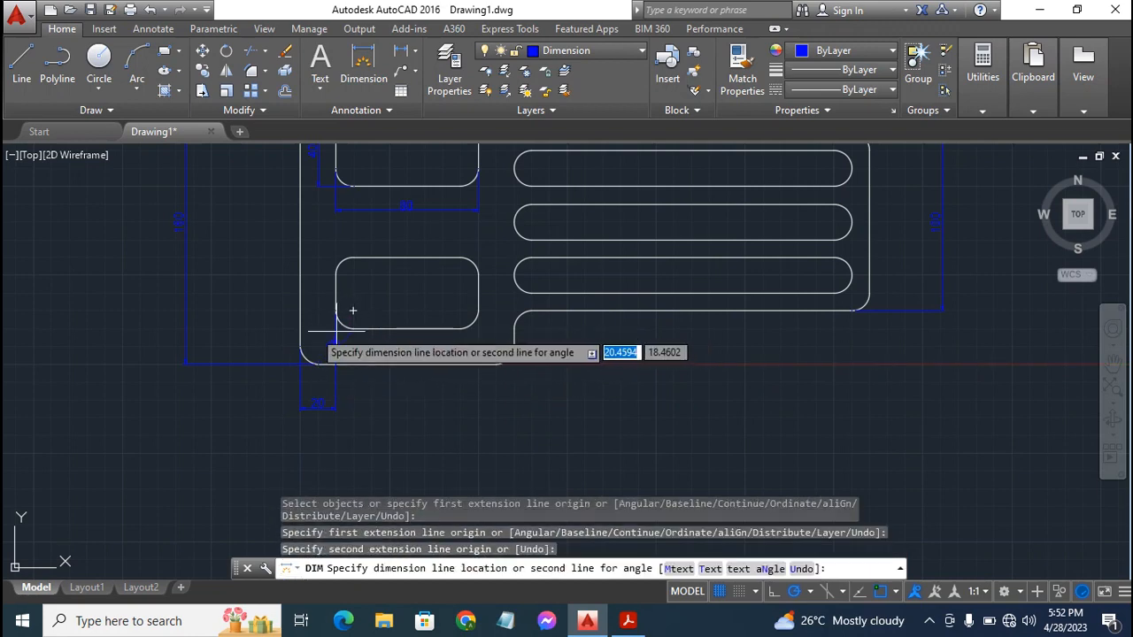
{"action": "left_click", "coordinate": [240, 343]}
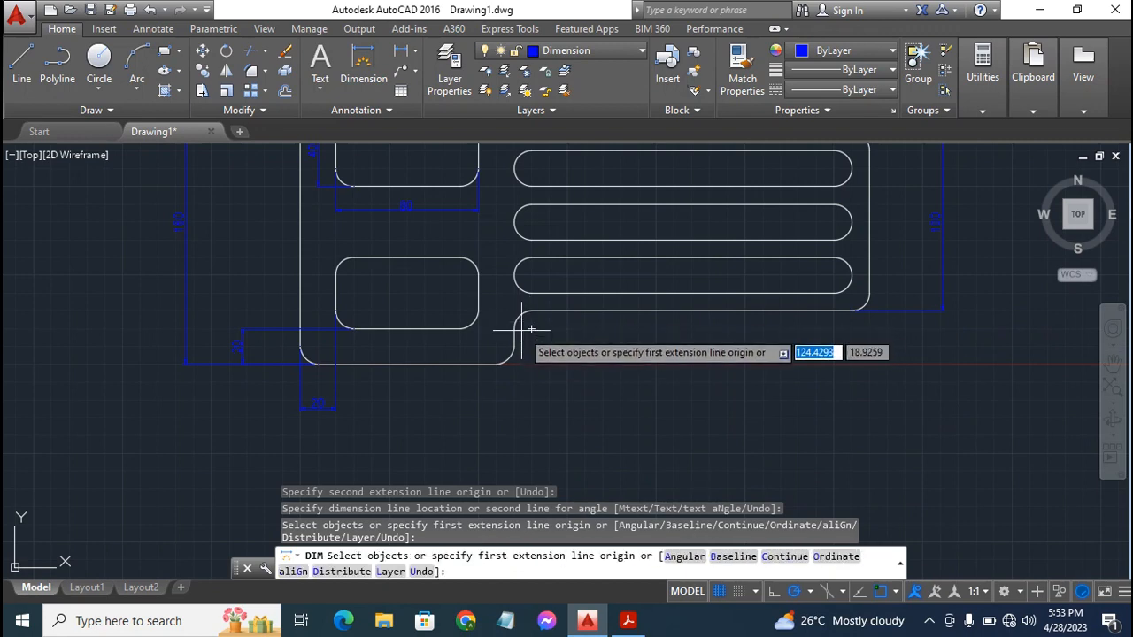
{"action": "key", "text": "Return"}
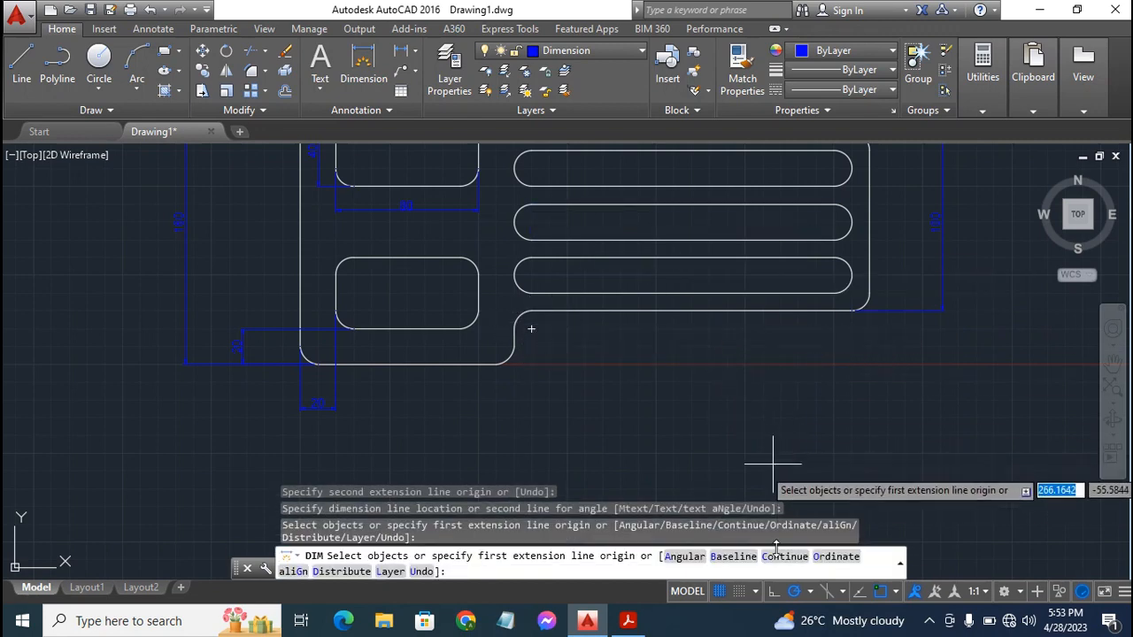
Turn off object snap and dimension the radius of the lower fillet joining the wide and narrow sections, placing the text outside the plate
{"action": "left_click", "coordinate": [878, 591]}
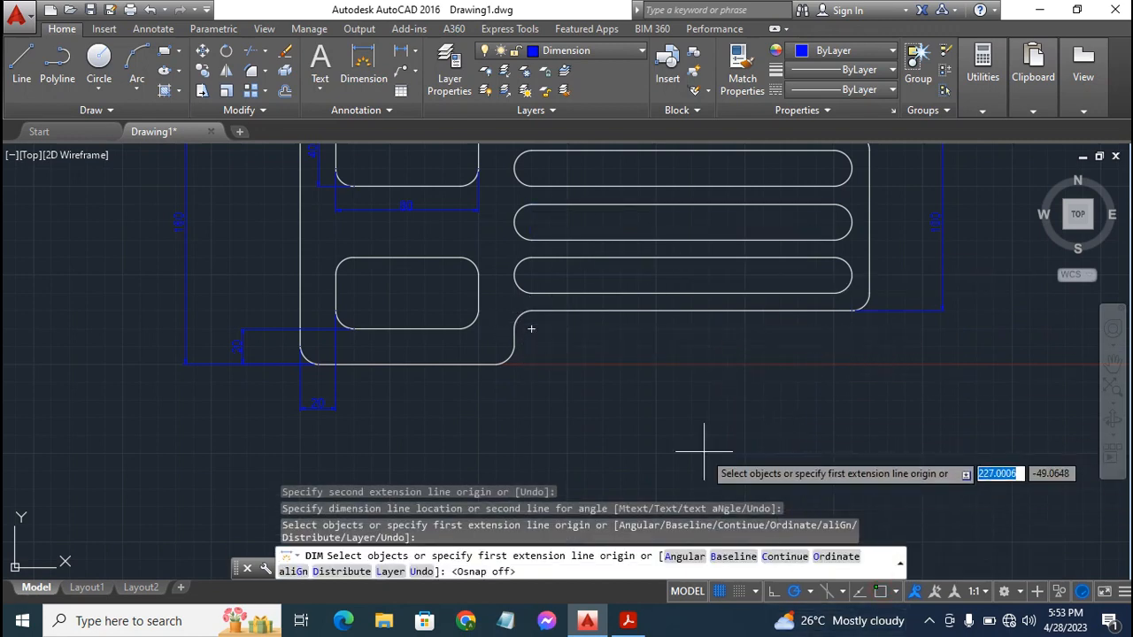
{"action": "type", "text": "c"}
{"action": "key", "text": "Return"}
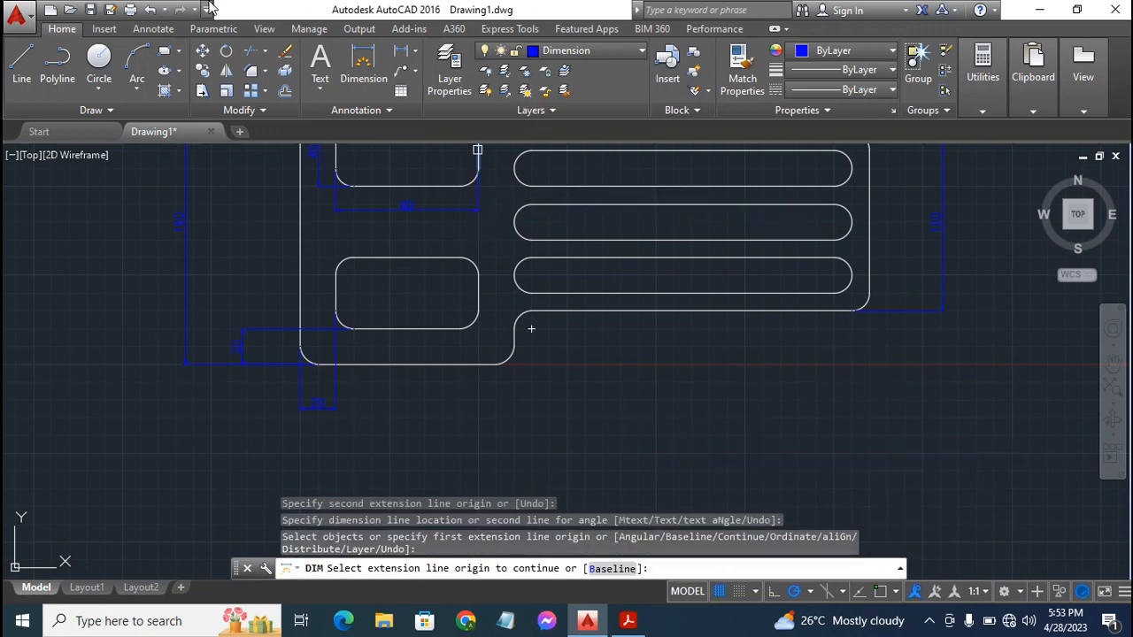
{"action": "left_click", "coordinate": [363, 71]}
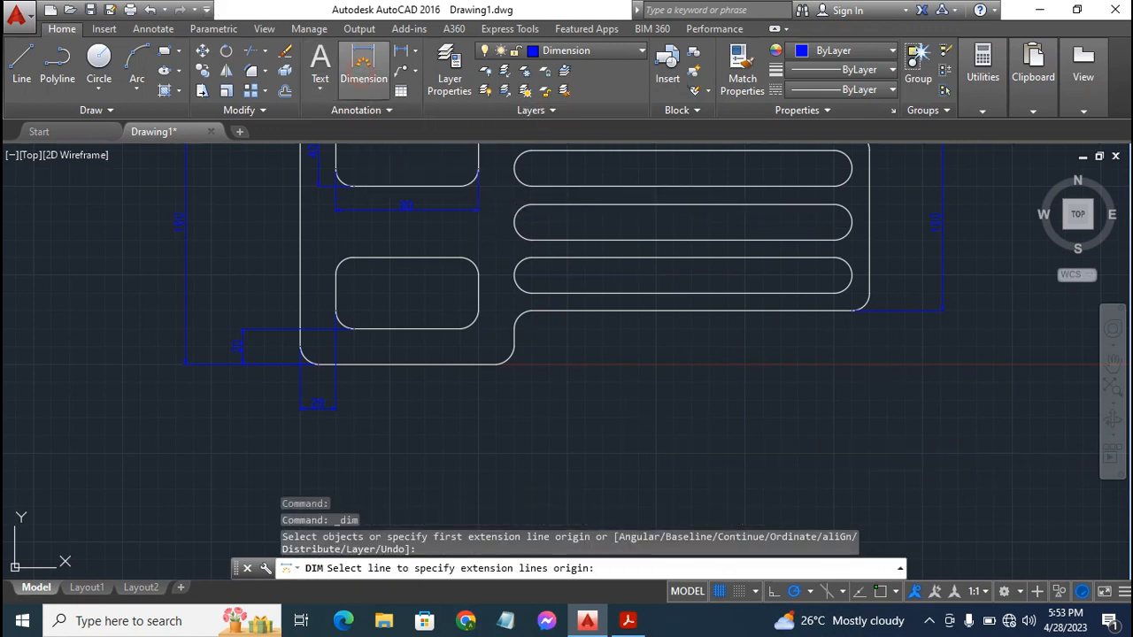
{"action": "left_click", "coordinate": [519, 318]}
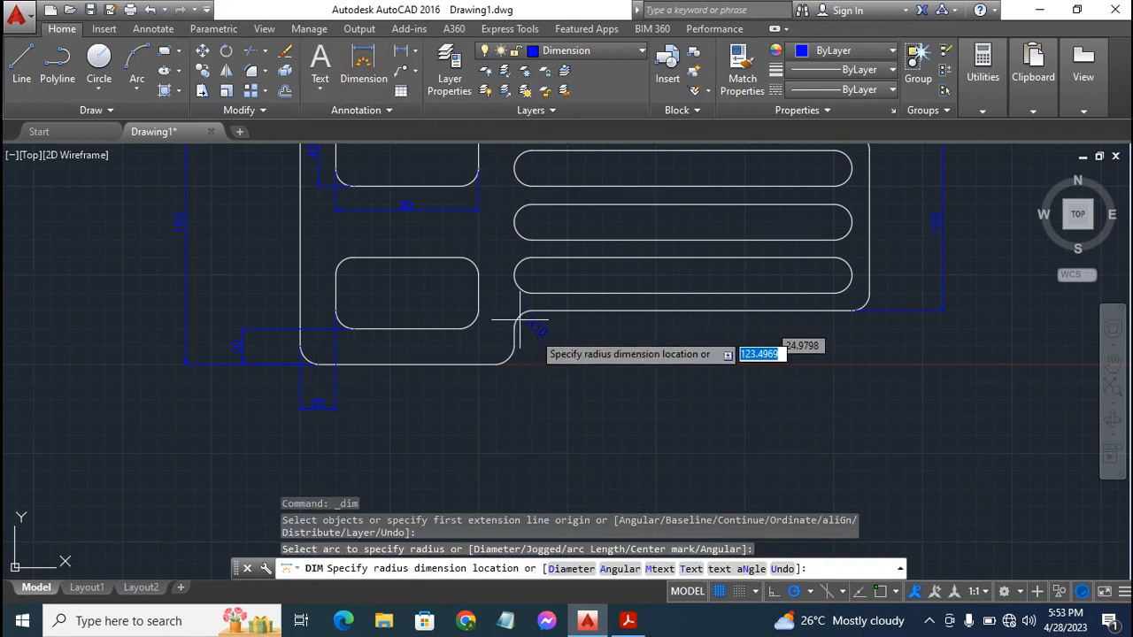
{"action": "left_click", "coordinate": [571, 360]}
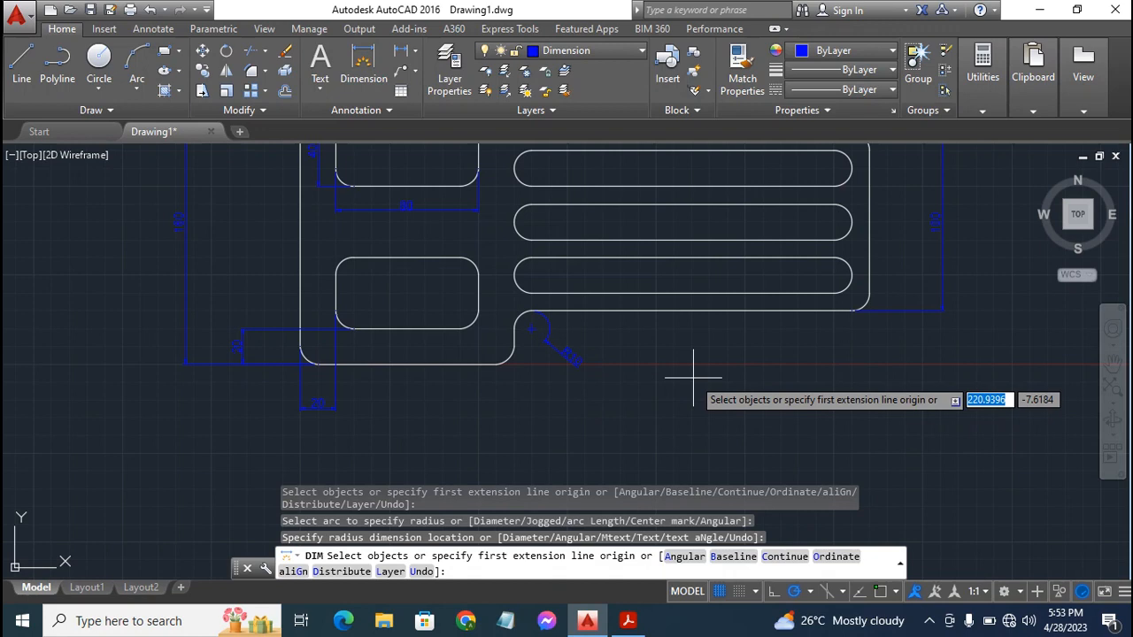
Turn object snap back on
{"action": "left_click", "coordinate": [1112, 362]}
{"action": "mouse_move", "coordinate": [900, 261]}
{"action": "left_mouse_down"}
{"action": "mouse_move", "coordinate": [897, 364]}
{"action": "mouse_move", "coordinate": [893, 346]}
{"action": "left_mouse_up"}
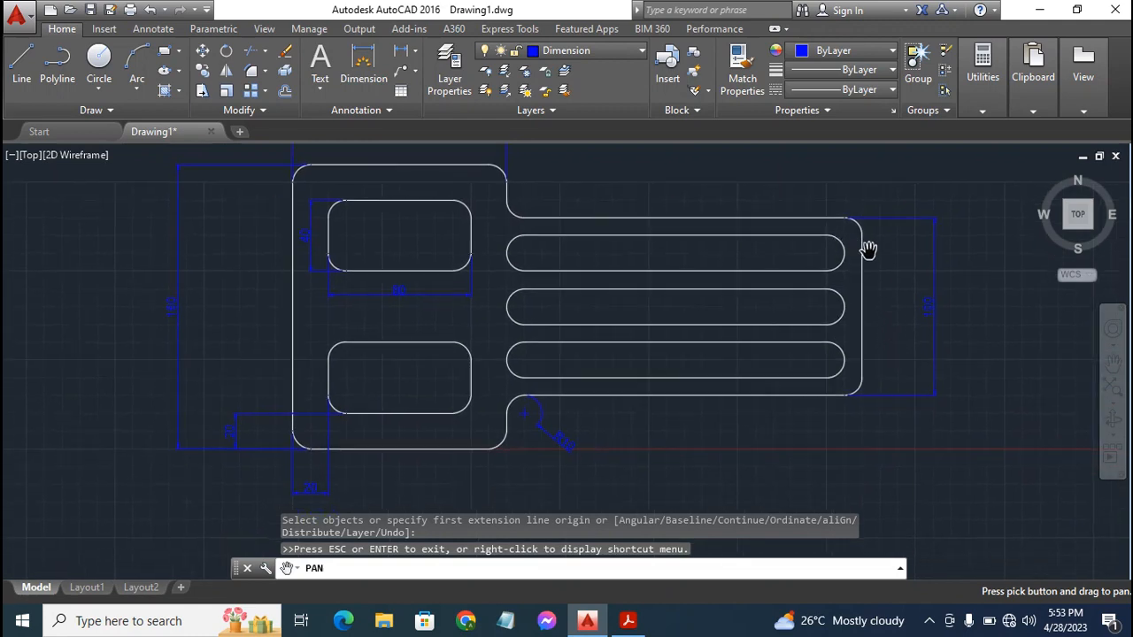
{"action": "key", "text": "Escape"}
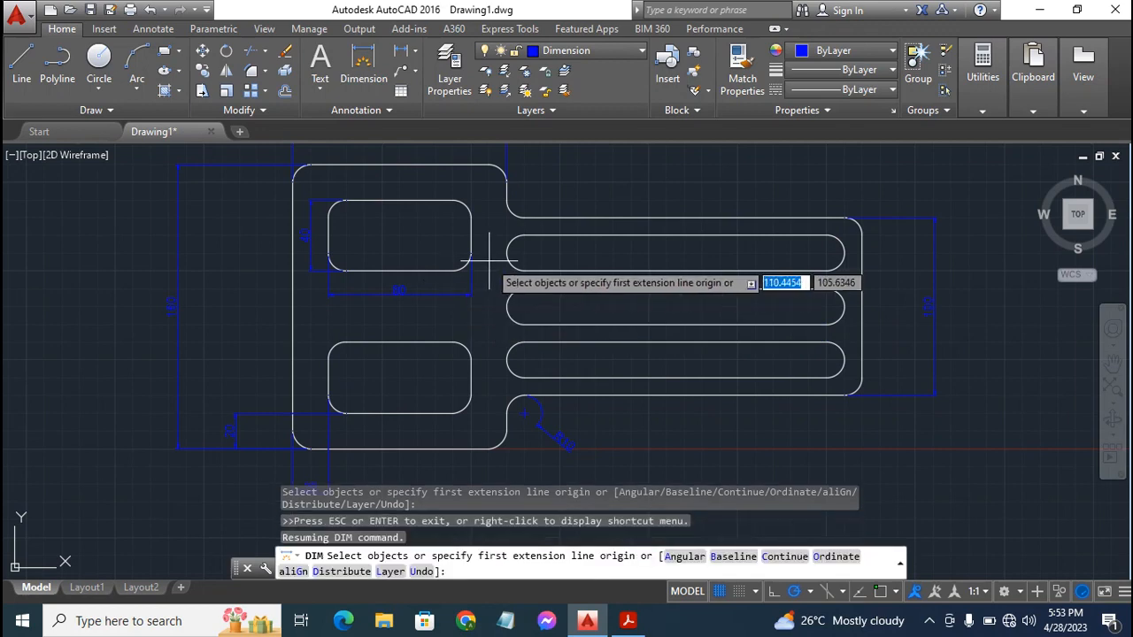
{"action": "left_click", "coordinate": [880, 593]}
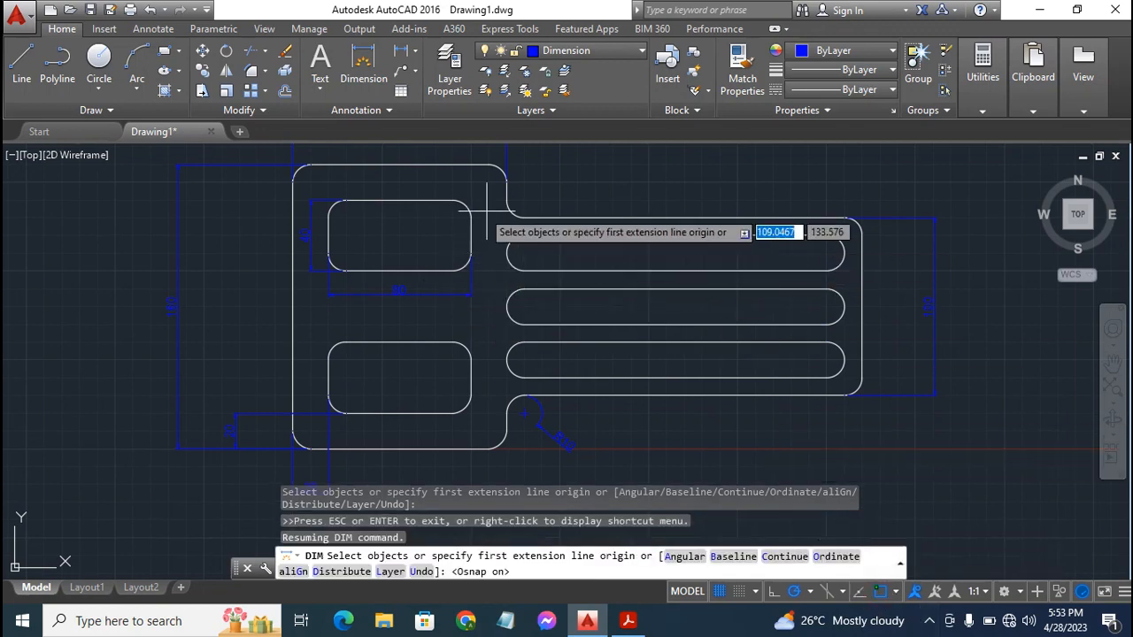
{"action": "left_click", "coordinate": [361, 57]}
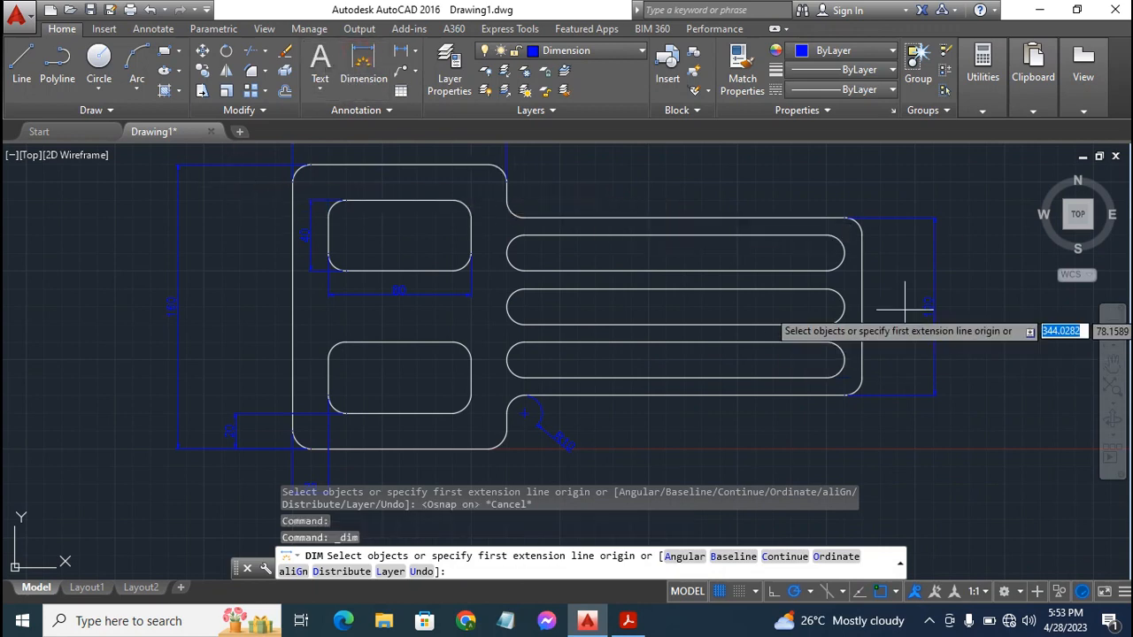
{"action": "left_click", "coordinate": [827, 235]}
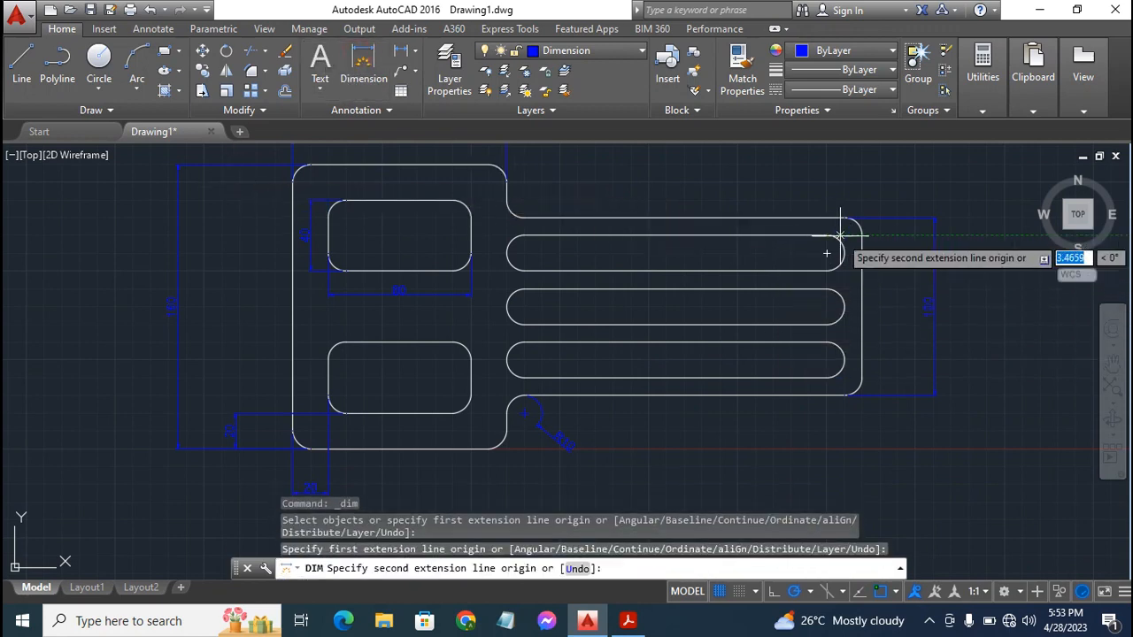
{"action": "left_click", "coordinate": [861, 221]}
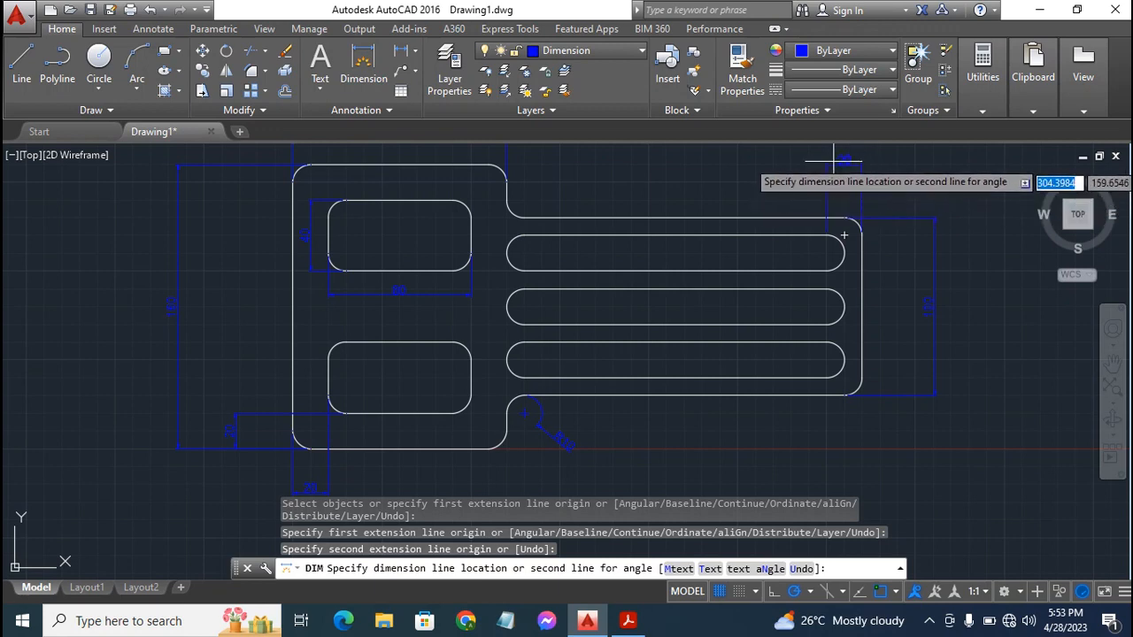
{"action": "key", "text": "Escape"}
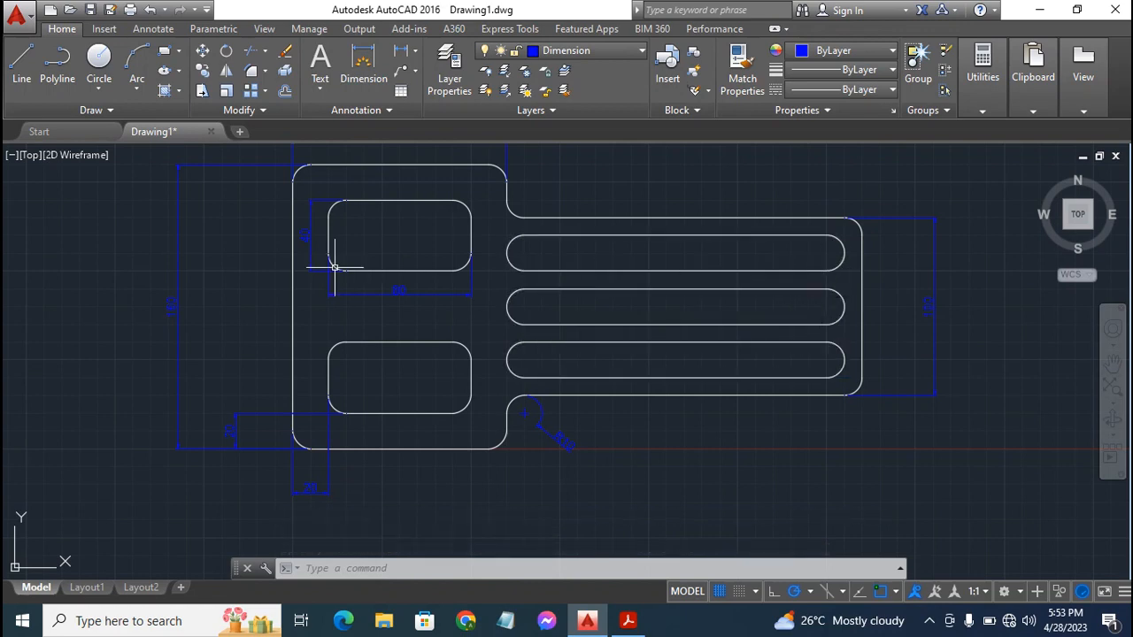
Dimension the vertical gap between the upper and middle slots, placing the dimension line between the plate's right end and the height dimension
{"action": "left_click", "coordinate": [363, 64]}
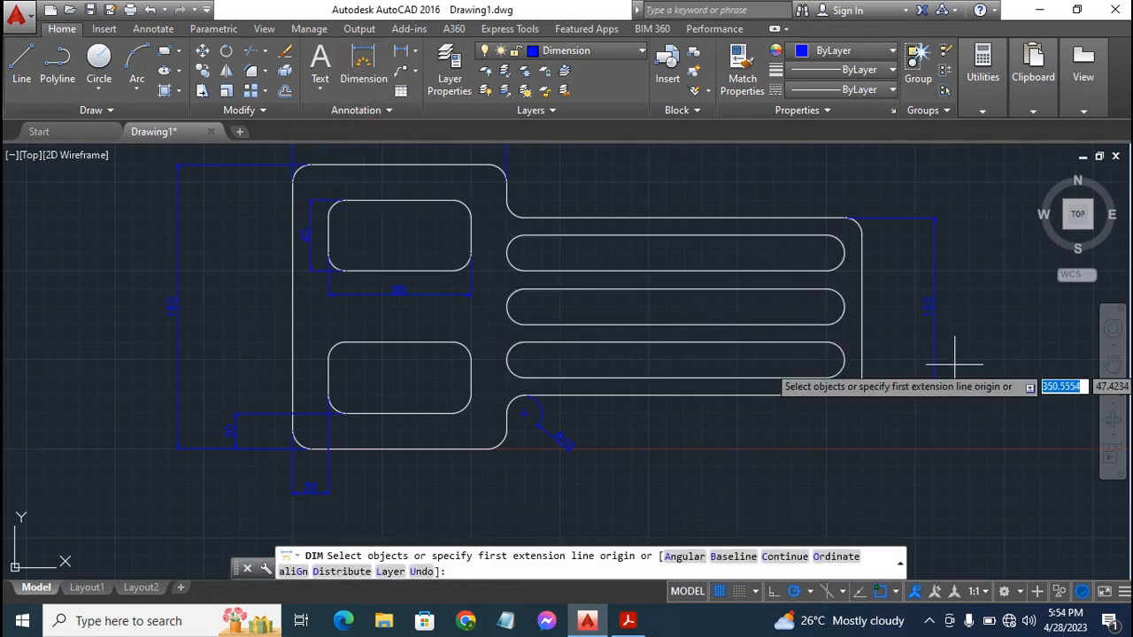
{"action": "left_click", "coordinate": [827, 254]}
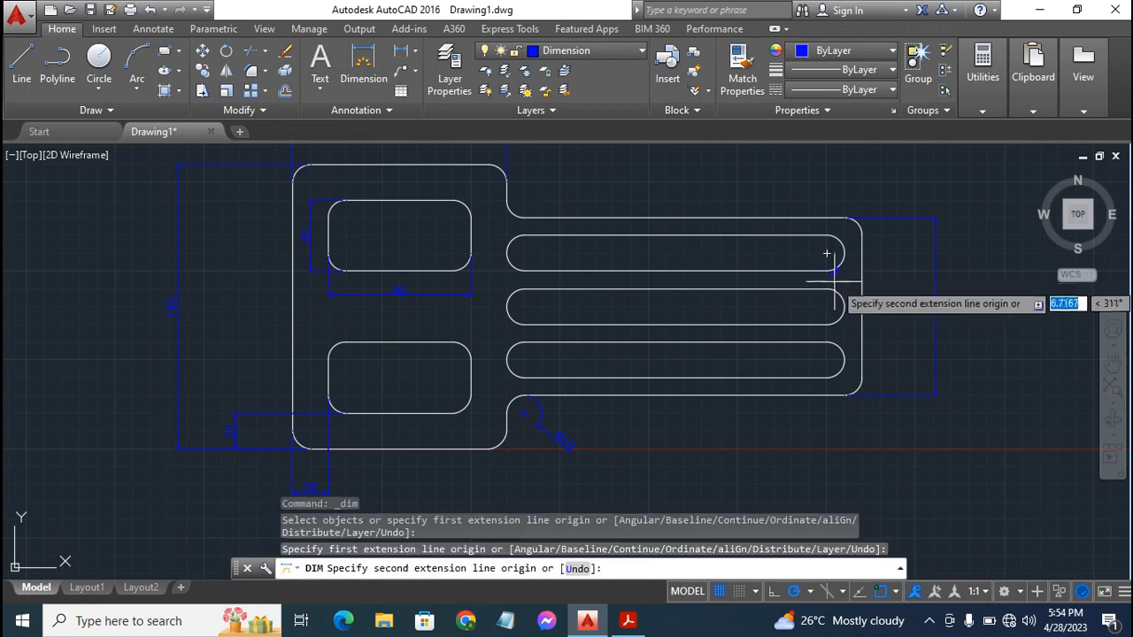
{"action": "left_click", "coordinate": [826, 307]}
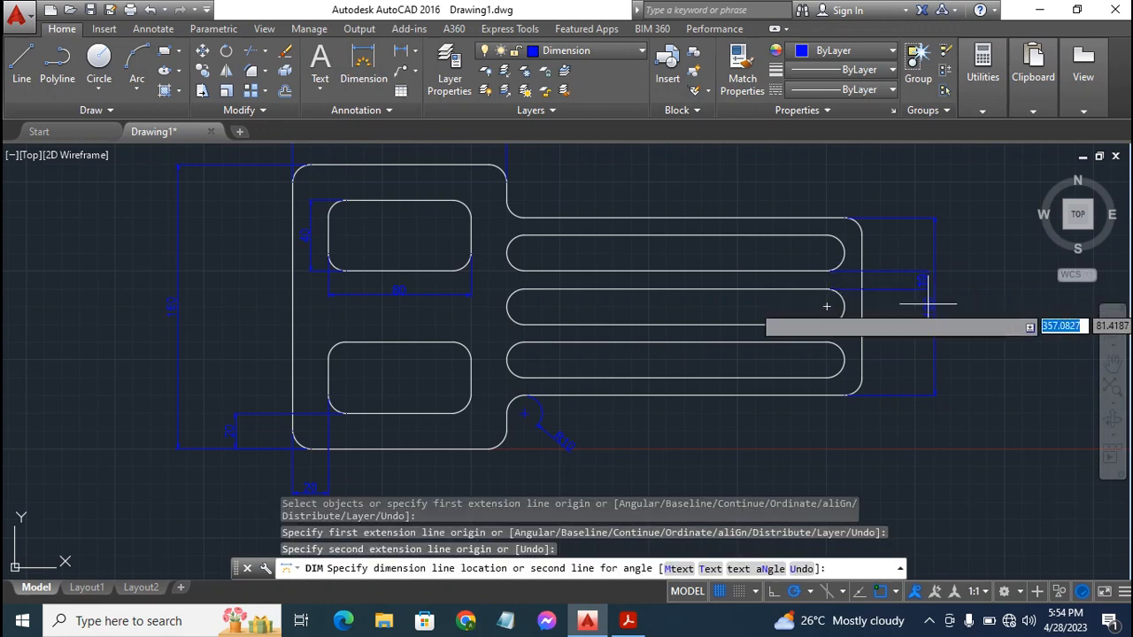
{"action": "left_click", "coordinate": [893, 306]}
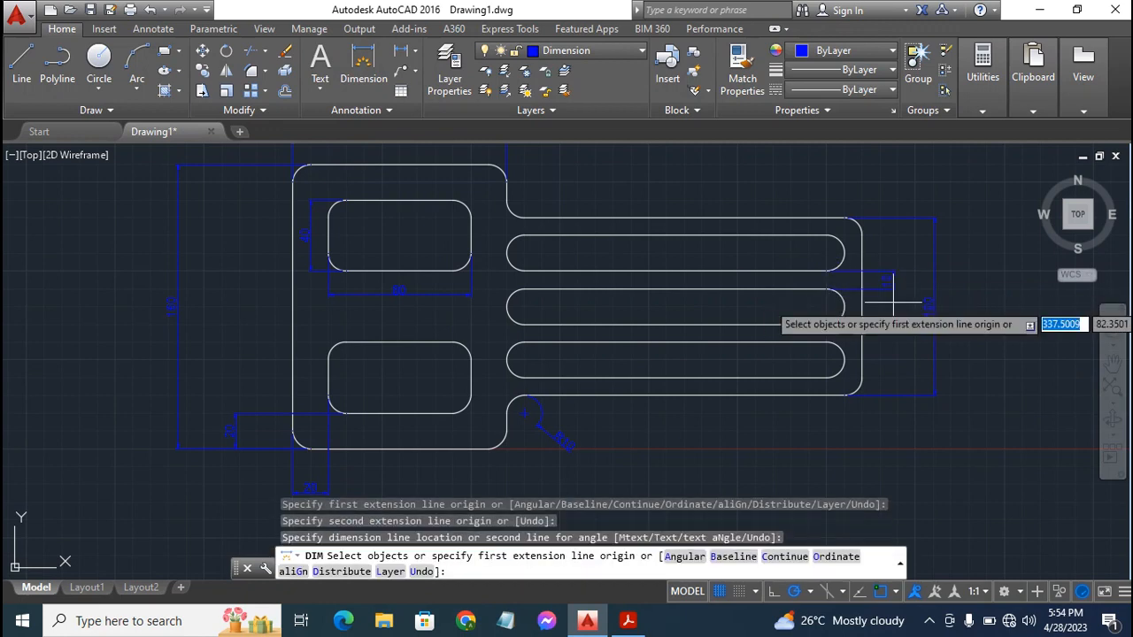
Dimension the horizontal gap between the lower slot's right end and the plate's right edge, placing the dimension line just below the plate
{"action": "left_click", "coordinate": [844, 363]}
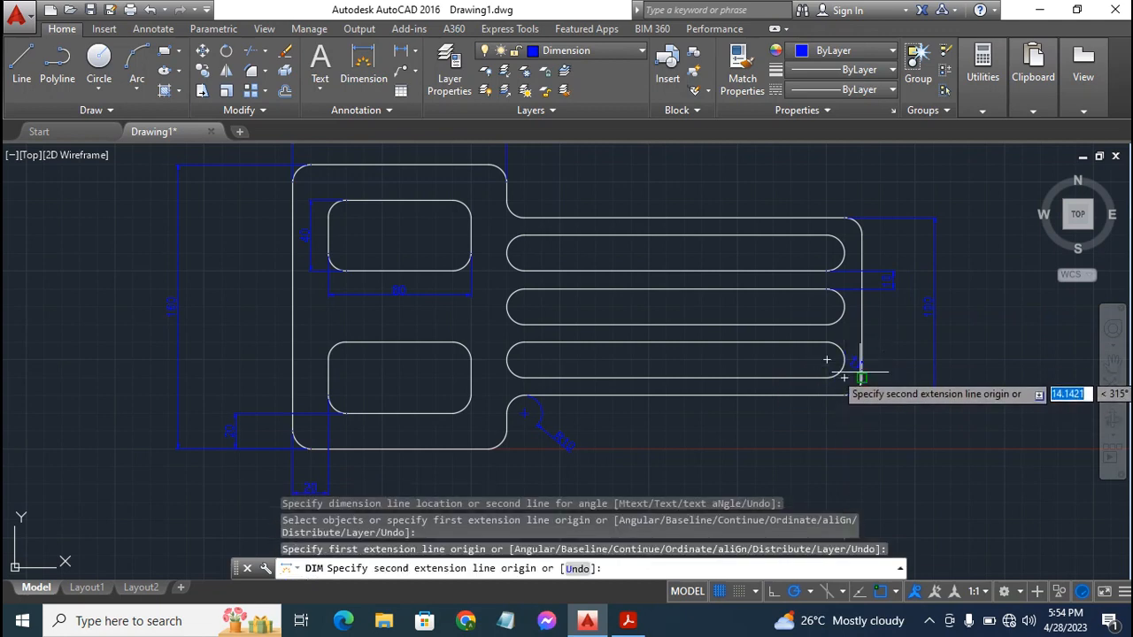
{"action": "left_click", "coordinate": [862, 393]}
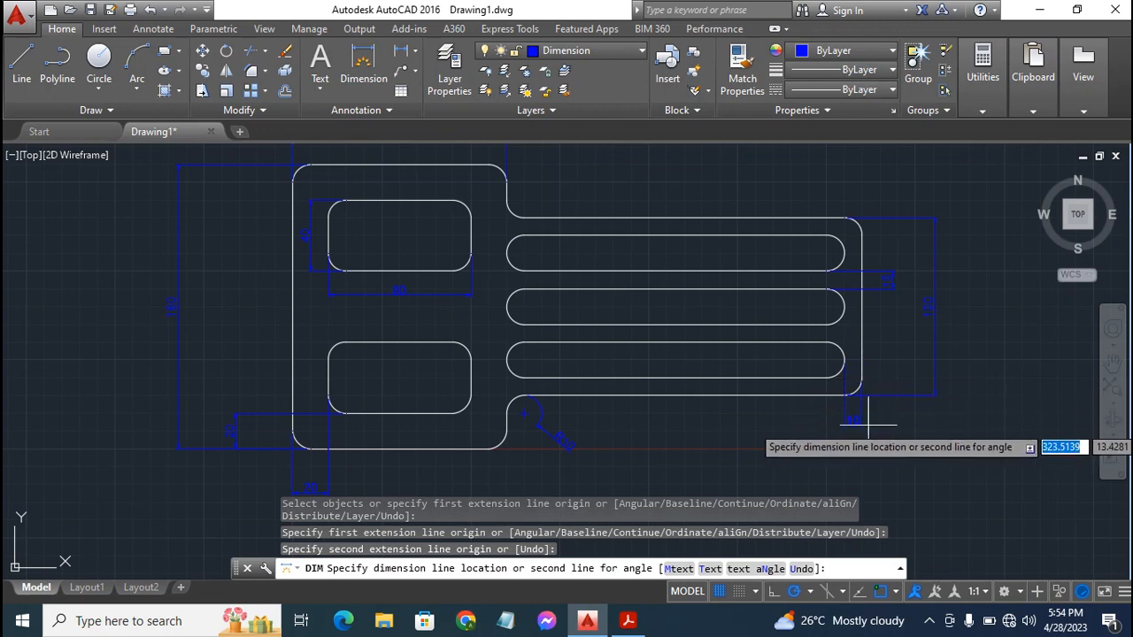
{"action": "left_click", "coordinate": [867, 428]}
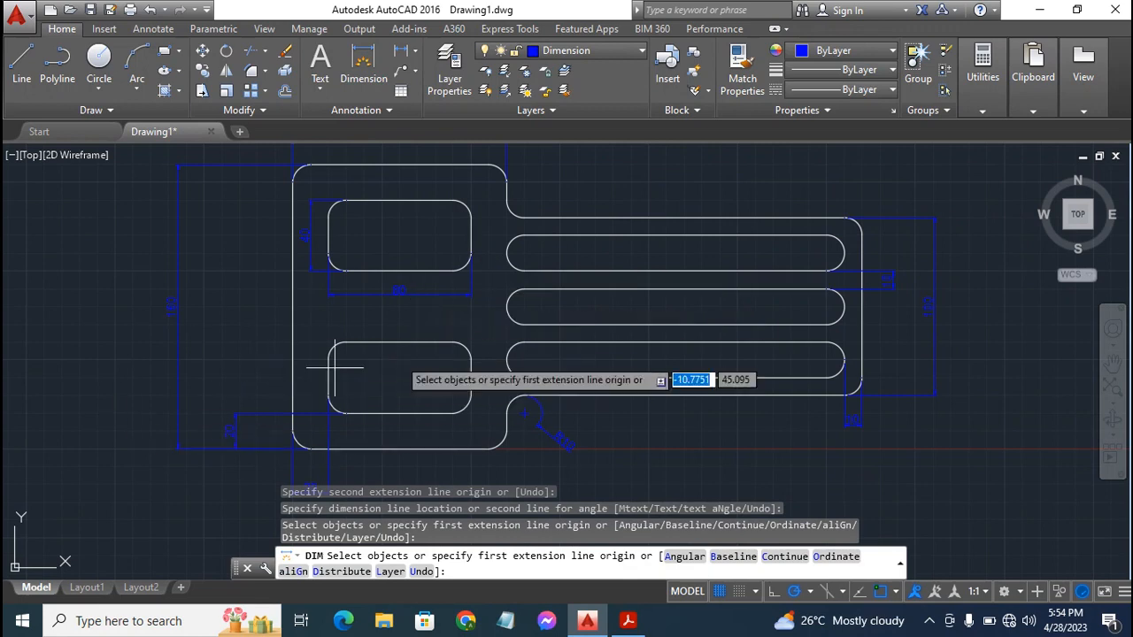
End the dimensioning command and examine the whole plate with its dimensions, centred in the drawing area
{"action": "key", "text": "Escape"}
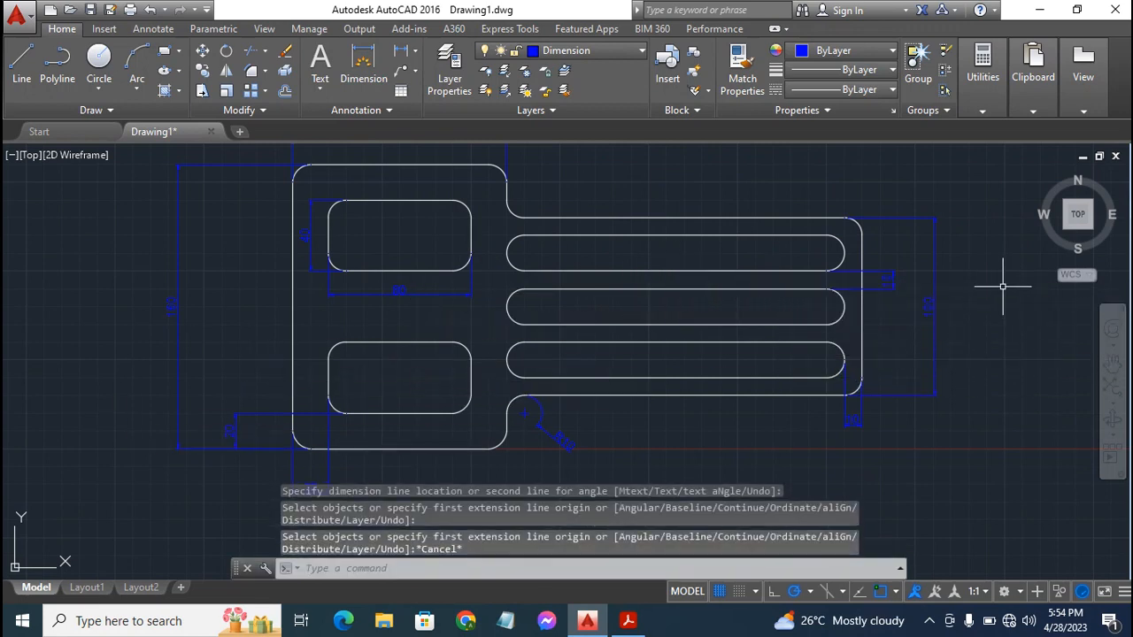
{"action": "scroll", "coordinate": [974, 285], "scroll_direction": "down", "scroll_amount": 2}
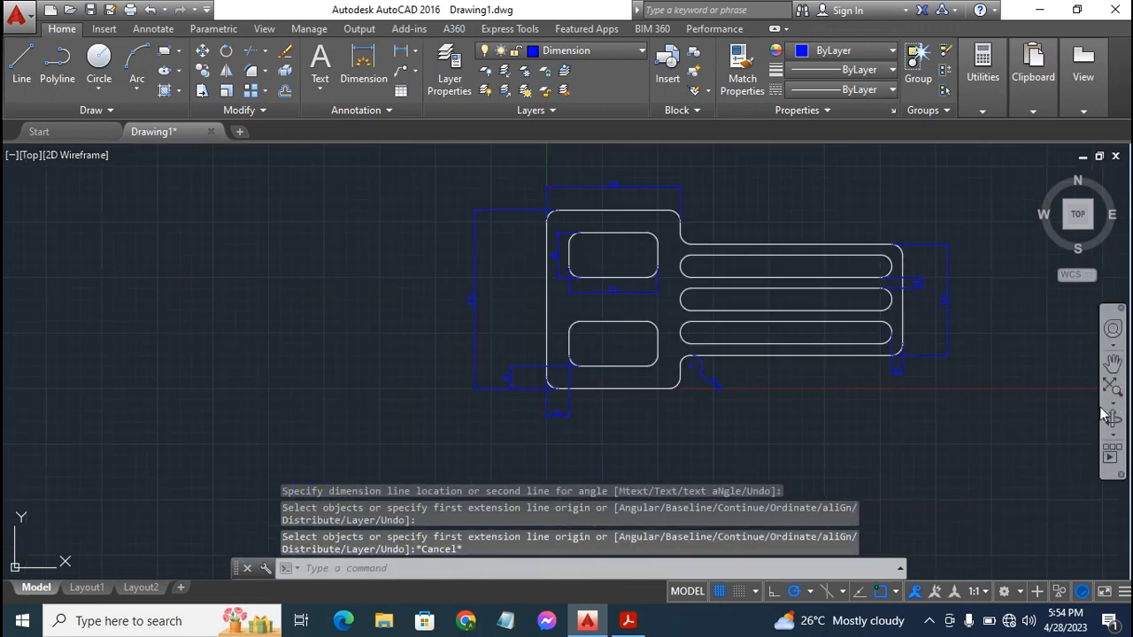
{"action": "left_click", "coordinate": [1113, 362]}
{"action": "mouse_move", "coordinate": [885, 327]}
{"action": "left_mouse_down"}
{"action": "mouse_move", "coordinate": [838, 357]}
{"action": "mouse_move", "coordinate": [770, 368]}
{"action": "left_mouse_up"}
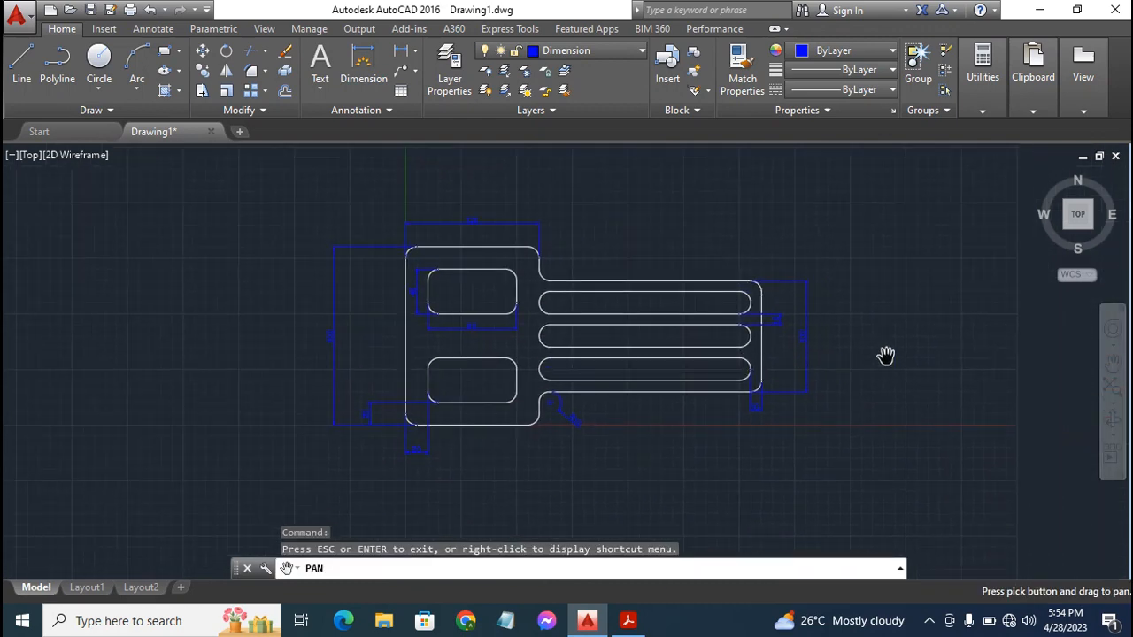
{"action": "key", "text": "Escape"}
{"action": "scroll", "coordinate": [872, 369], "scroll_direction": "up", "scroll_amount": 3}
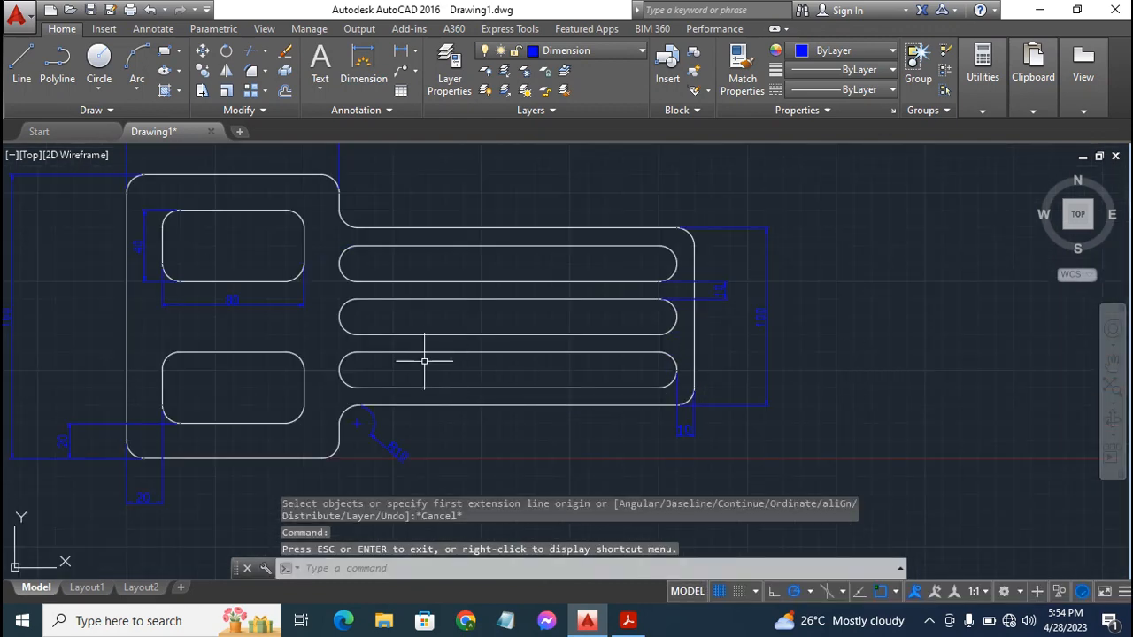
{"action": "left_click", "coordinate": [1112, 363]}
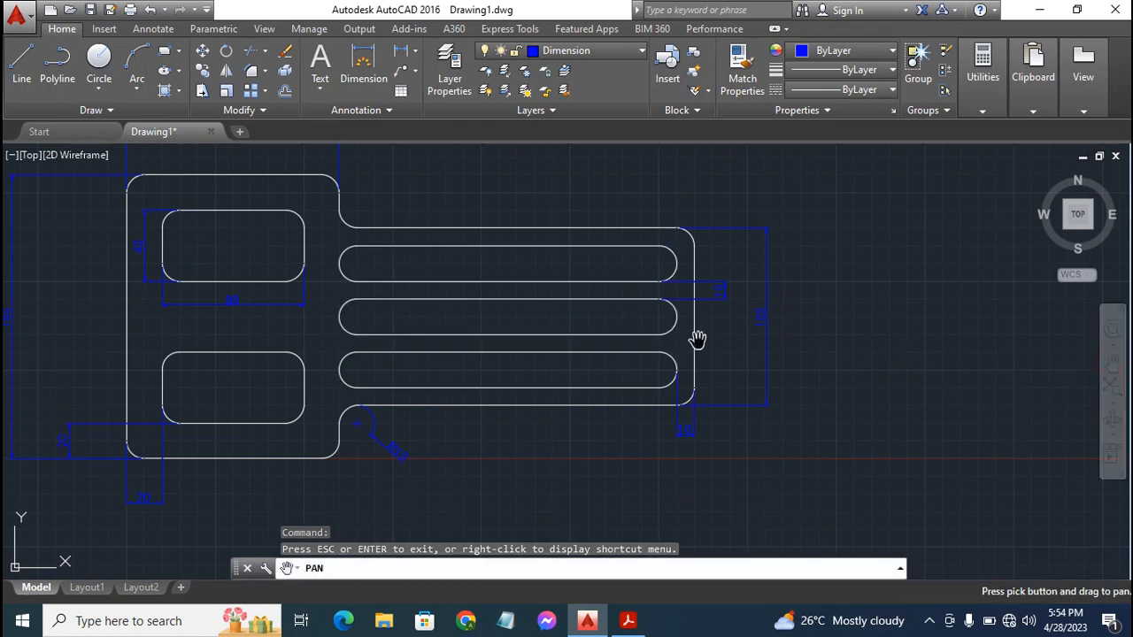
{"action": "mouse_move", "coordinate": [601, 321]}
{"action": "left_mouse_down"}
{"action": "mouse_move", "coordinate": [711, 367]}
{"action": "mouse_move", "coordinate": [703, 360]}
{"action": "left_mouse_up"}
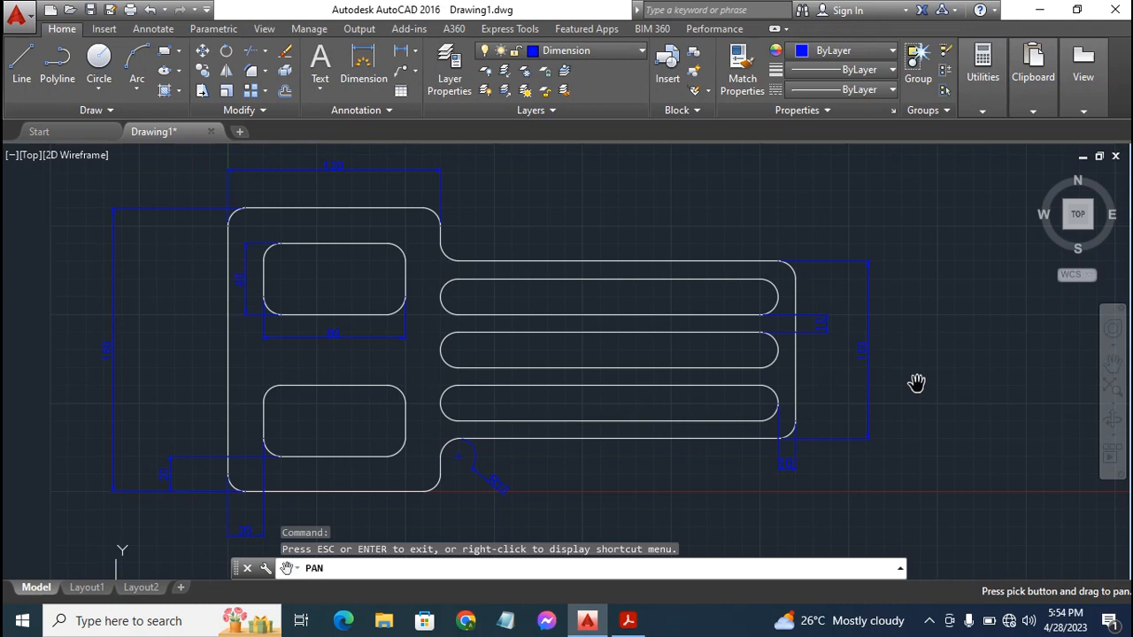
{"action": "key", "text": "Escape"}
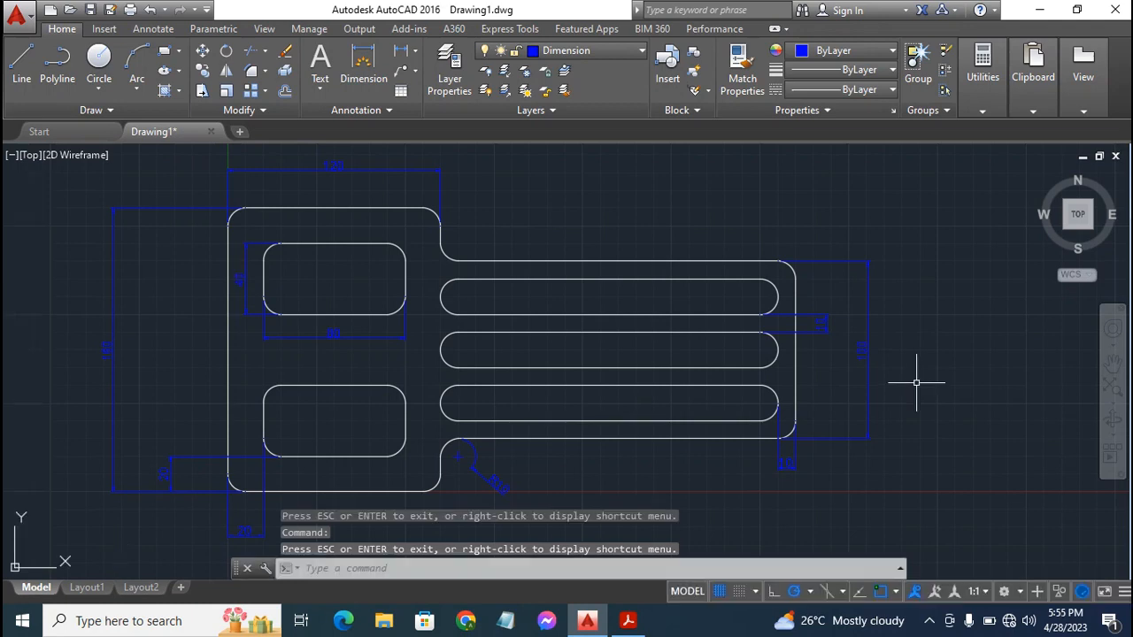
{"action": "left_click", "coordinate": [936, 621]}
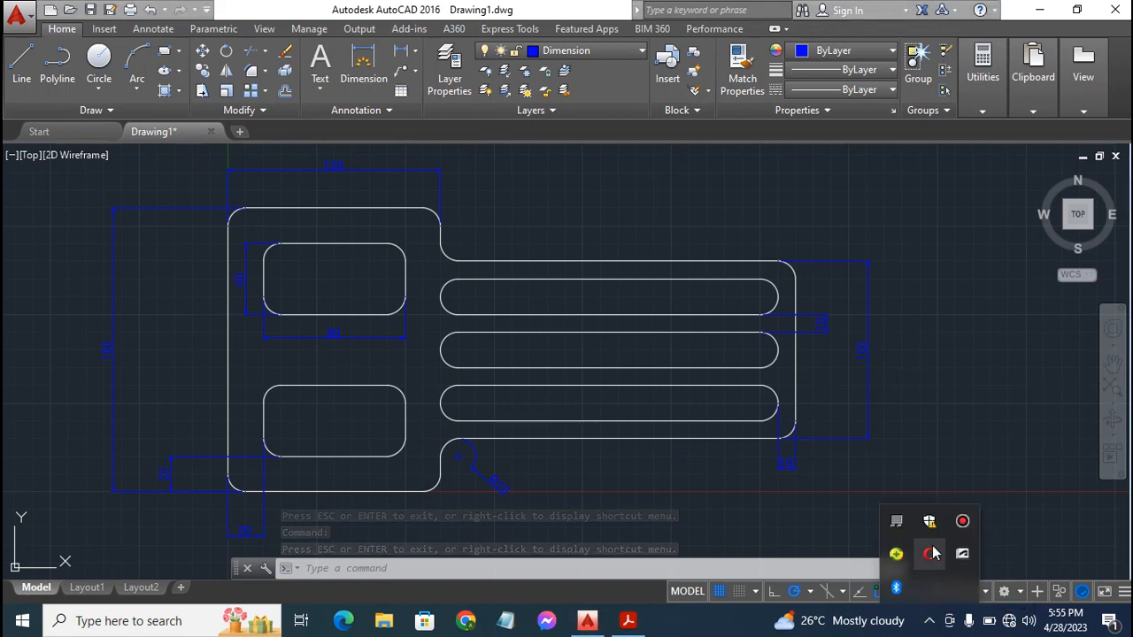
{"action": "left_click", "coordinate": [962, 520]}
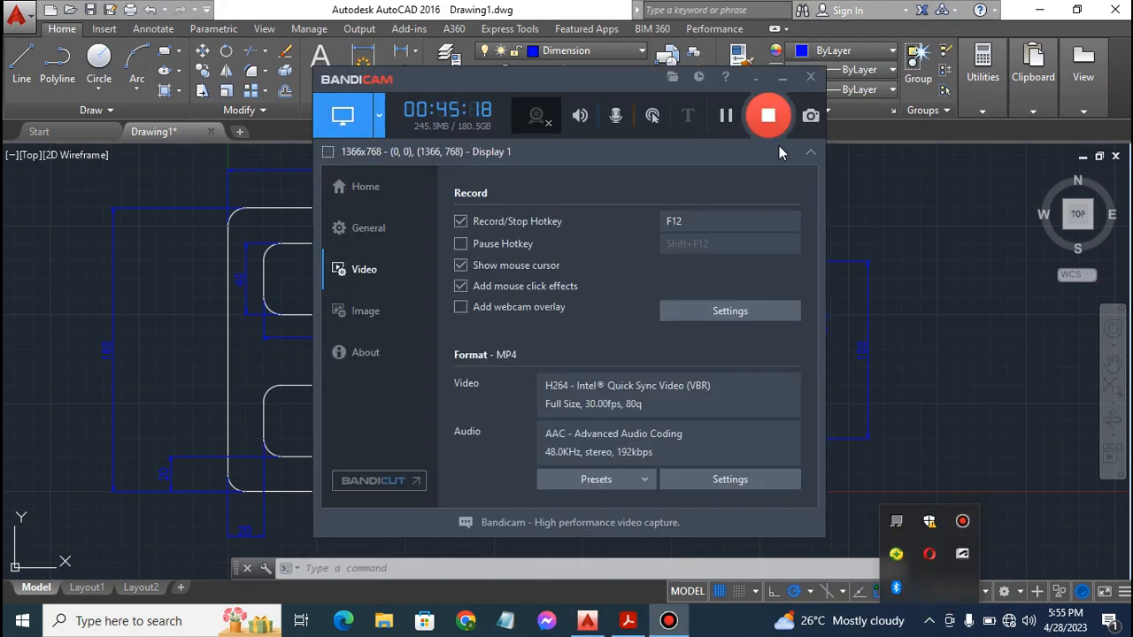